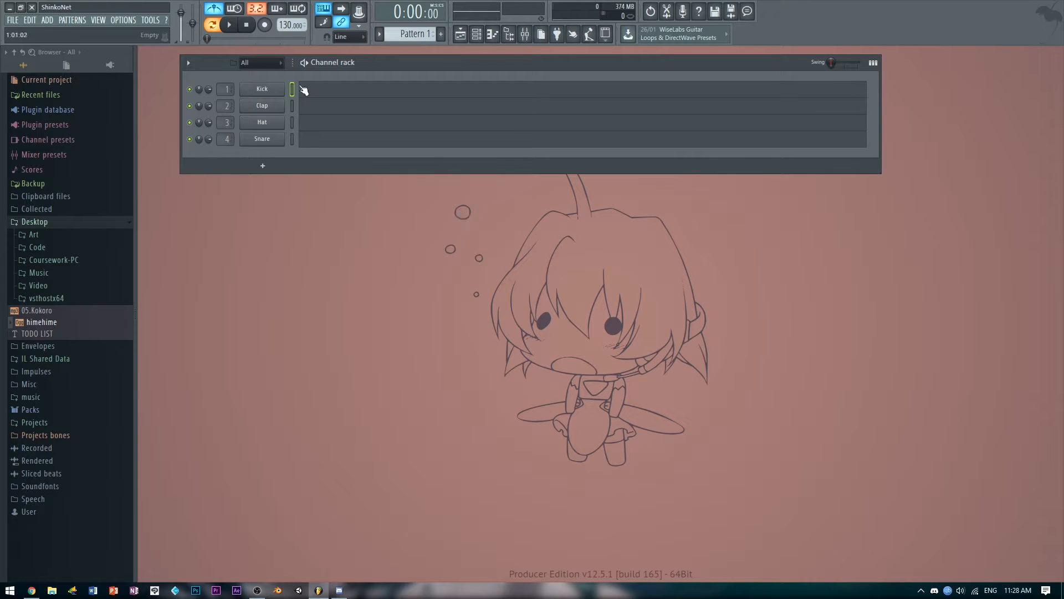
# Delete the Kick and Clap channels from the channel rack
pyautogui.click(273, 64)
pyautogui.click(272, 65)
pyautogui.rightClick(264, 90)
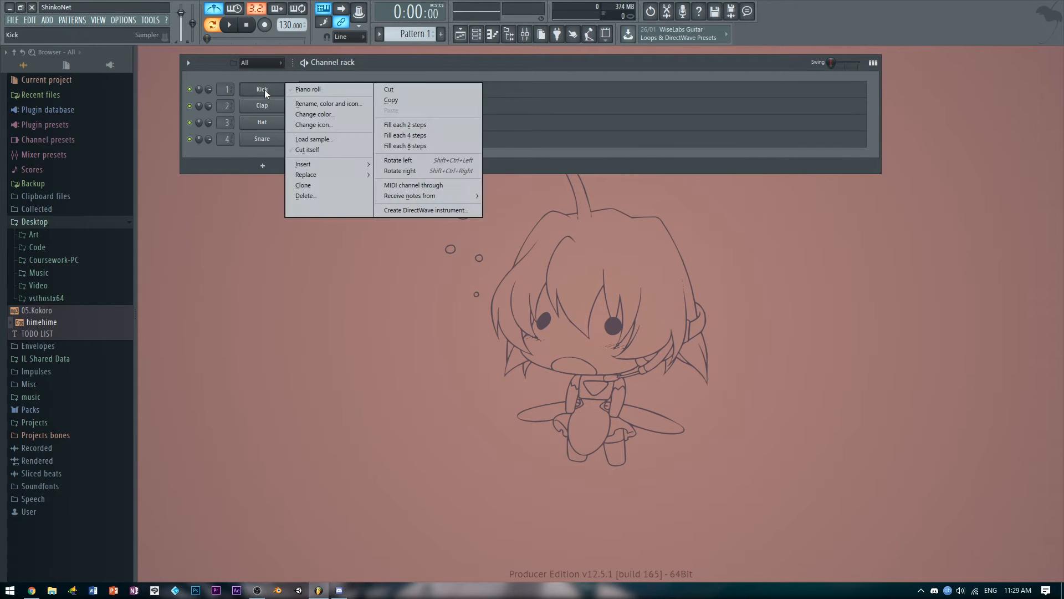
pyautogui.click(321, 195)
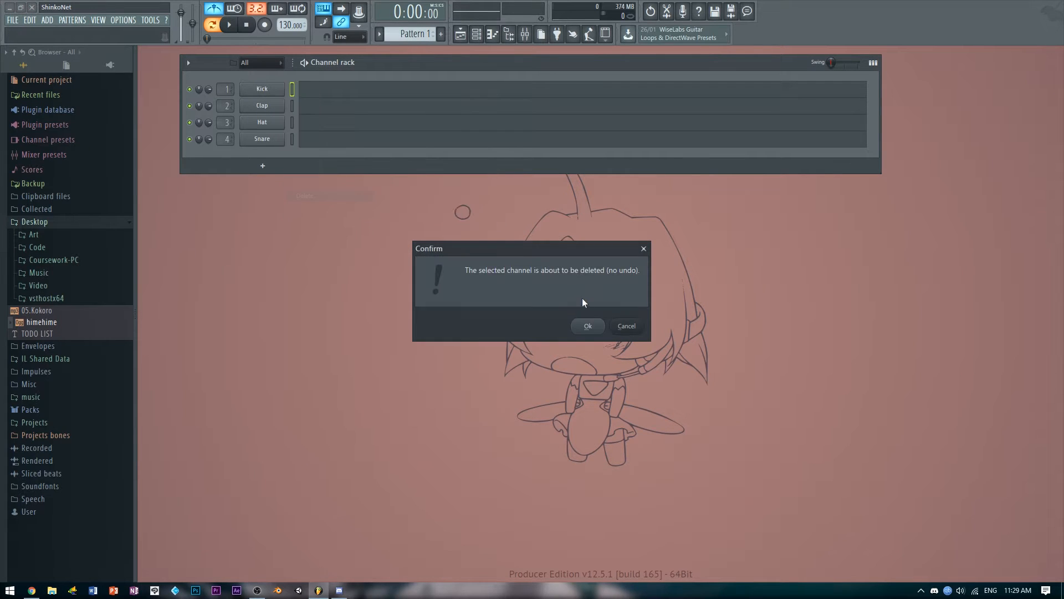
pyautogui.click(590, 327)
pyautogui.rightClick(248, 94)
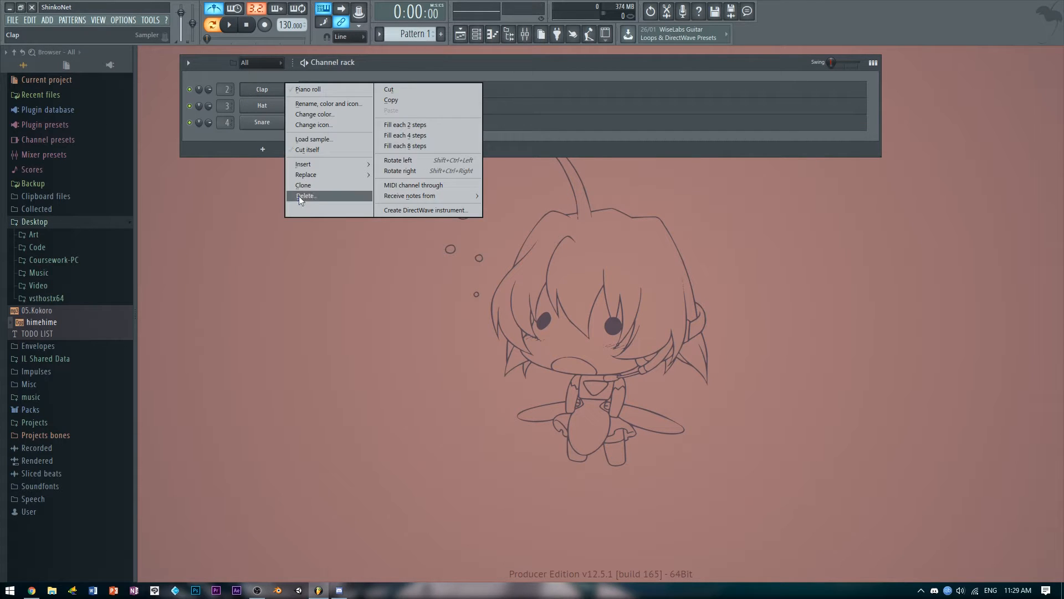
pyautogui.click(299, 195)
pyautogui.click(587, 325)
# Delete the Hat and Snare channels from the channel rack
pyautogui.rightClick(271, 92)
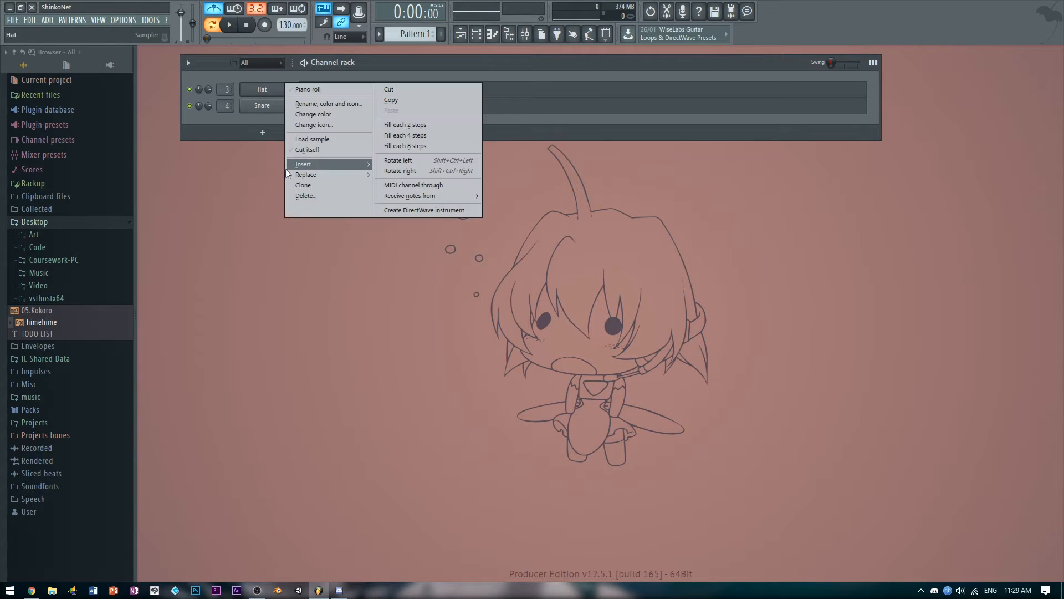
pyautogui.click(297, 197)
pyautogui.click(586, 325)
pyautogui.rightClick(277, 89)
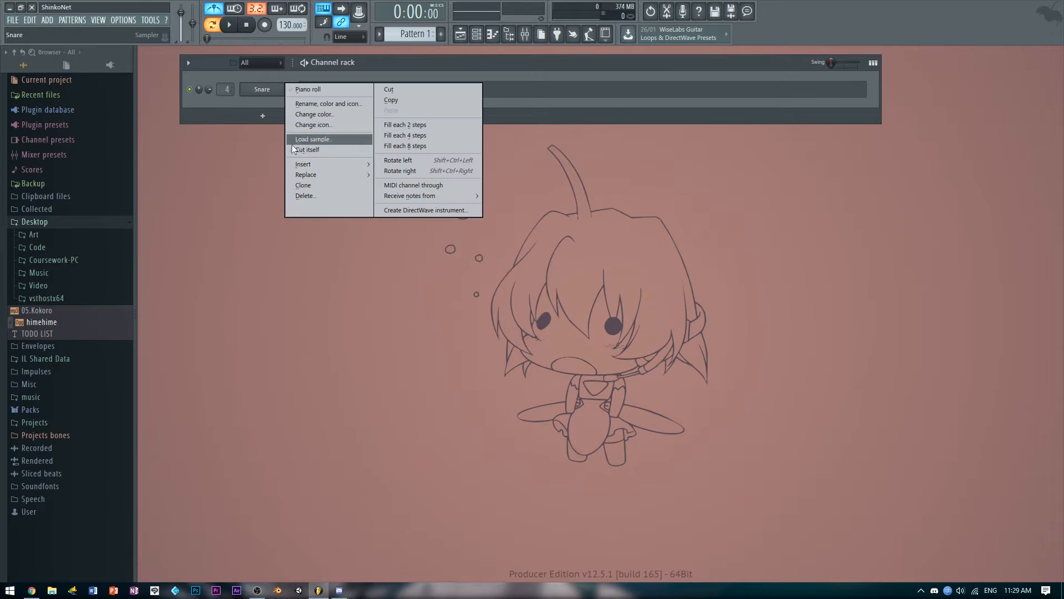
pyautogui.click(308, 195)
pyautogui.click(587, 326)
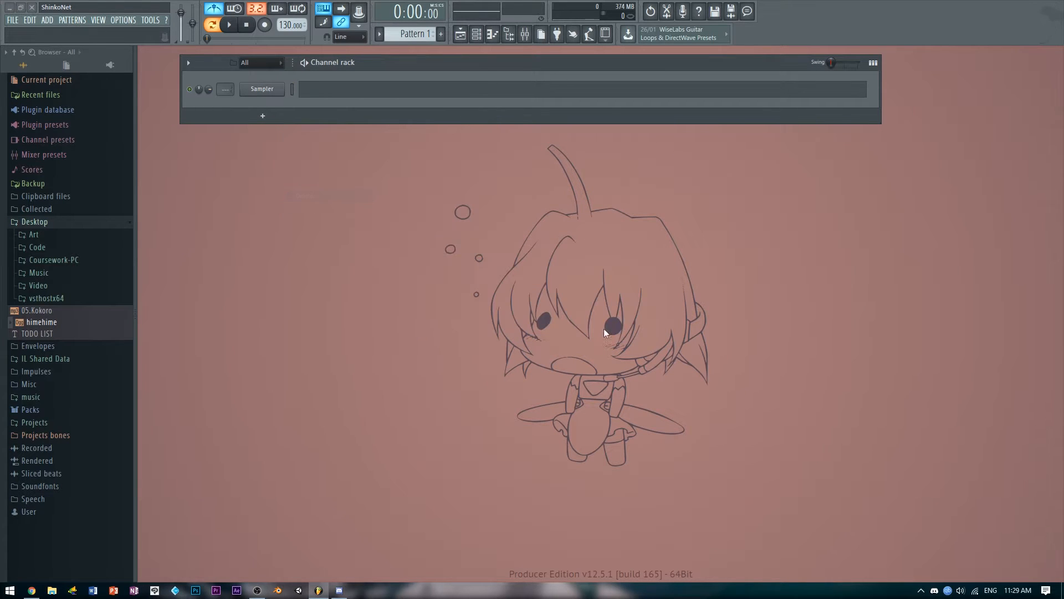
# Replace the remaining Sampler channel with MIDI Out and move its plugin window clear of the channel rack
pyautogui.rightClick(272, 95)
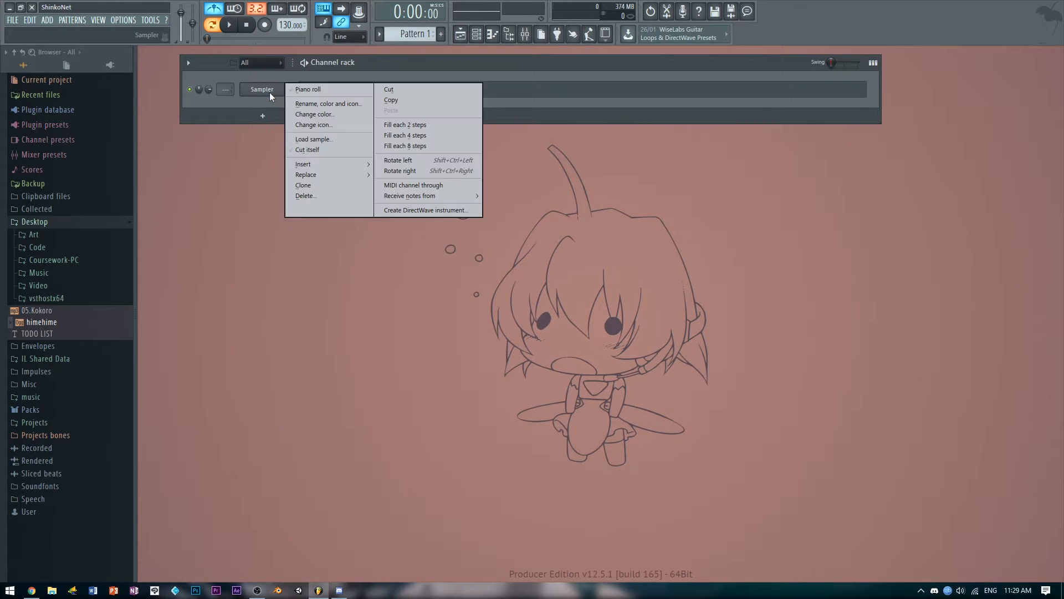
pyautogui.moveTo(327, 173)
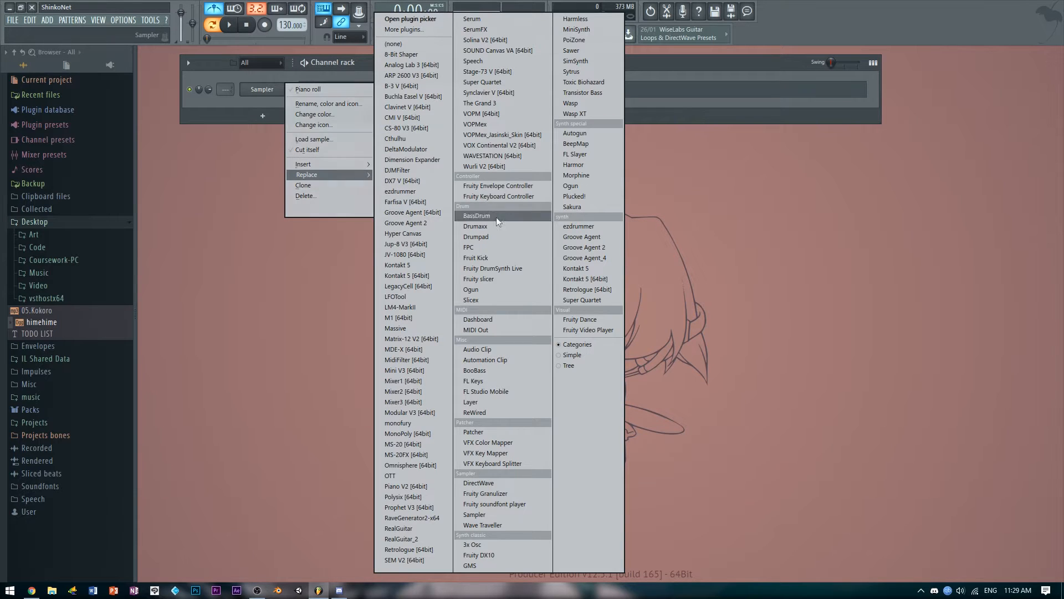
pyautogui.click(528, 329)
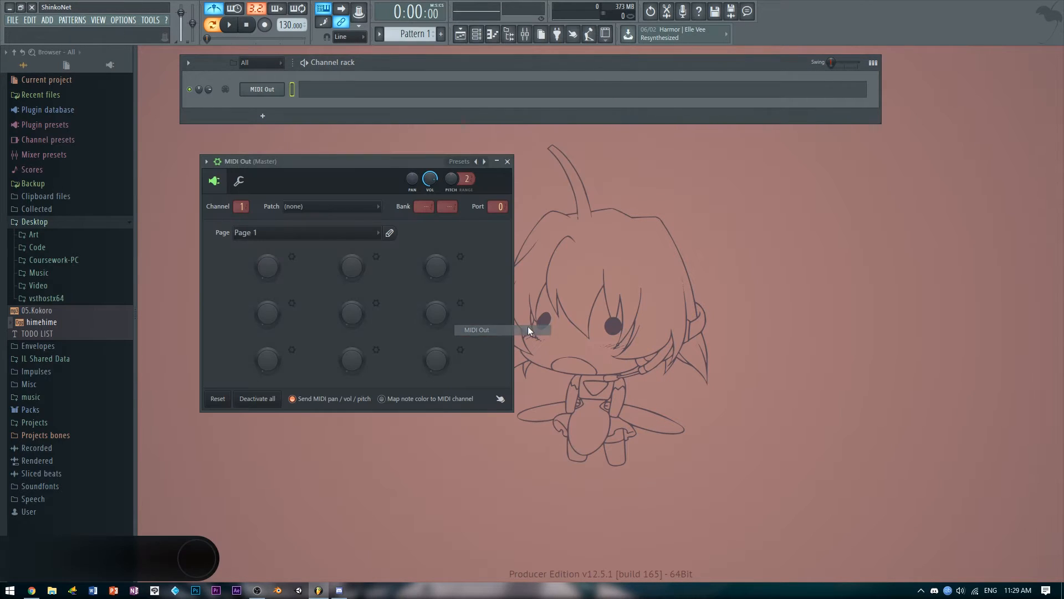
pyautogui.rightClick(267, 92)
pyautogui.moveTo(346, 167)
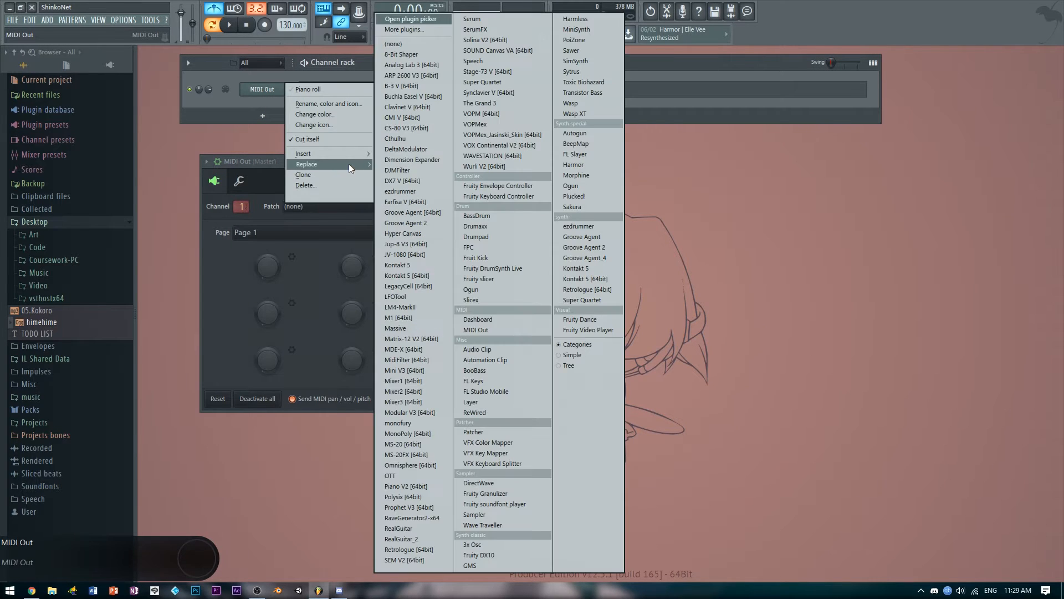
pyautogui.click(481, 330)
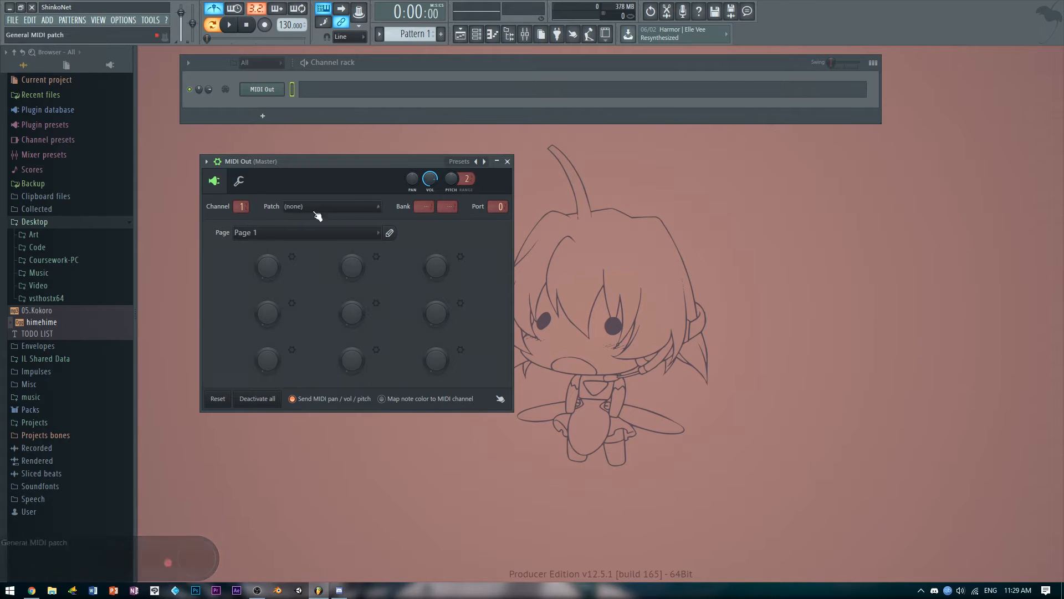
pyautogui.moveTo(367, 160); pyautogui.dragTo(461, 143)
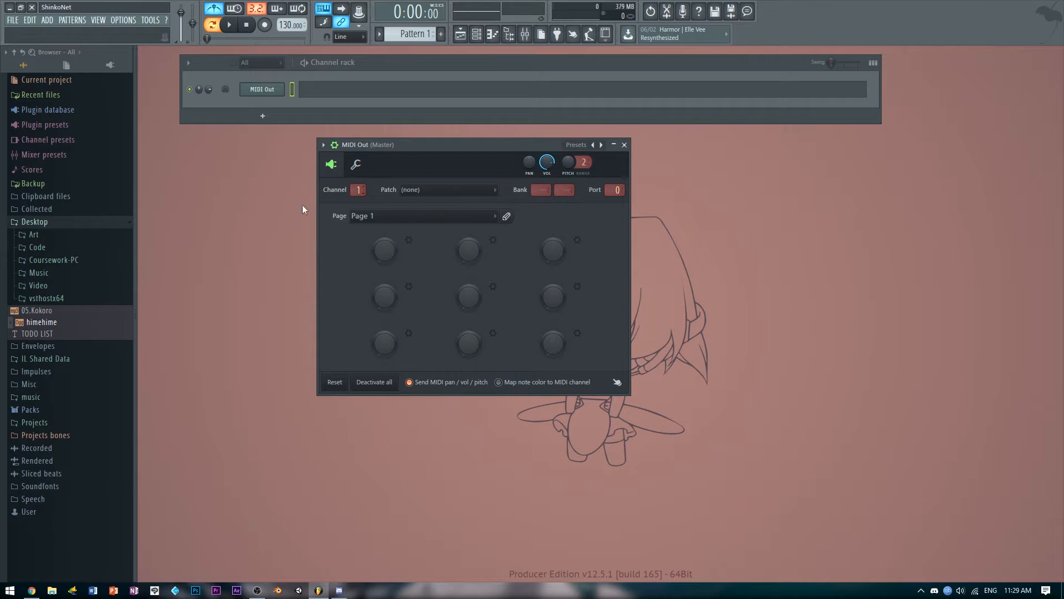
# Add a second MIDI Out channel, move its window aside and set its MIDI channel number to 2
pyautogui.click(266, 121)
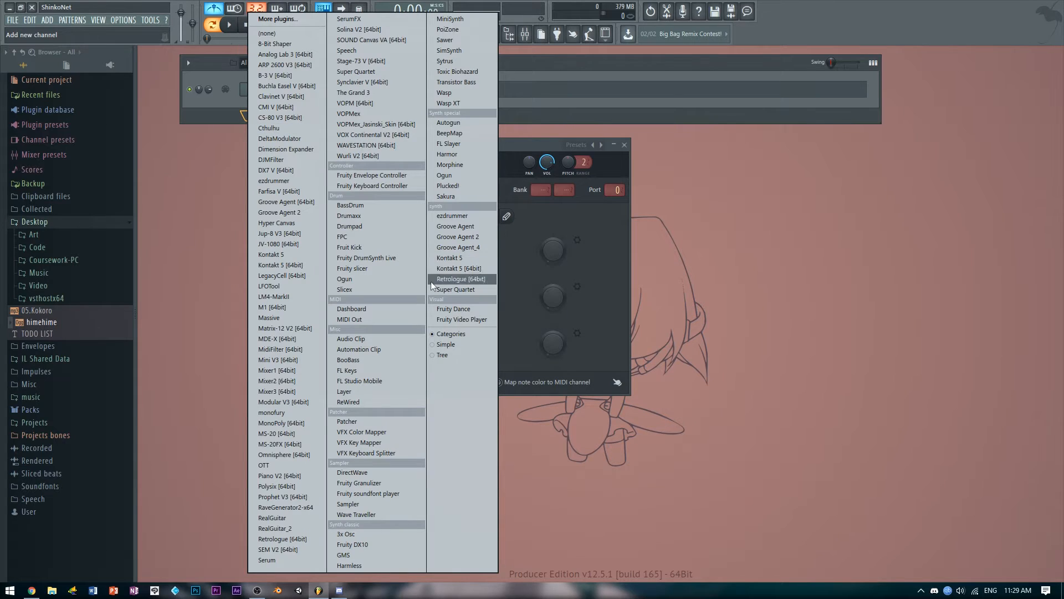
pyautogui.click(403, 319)
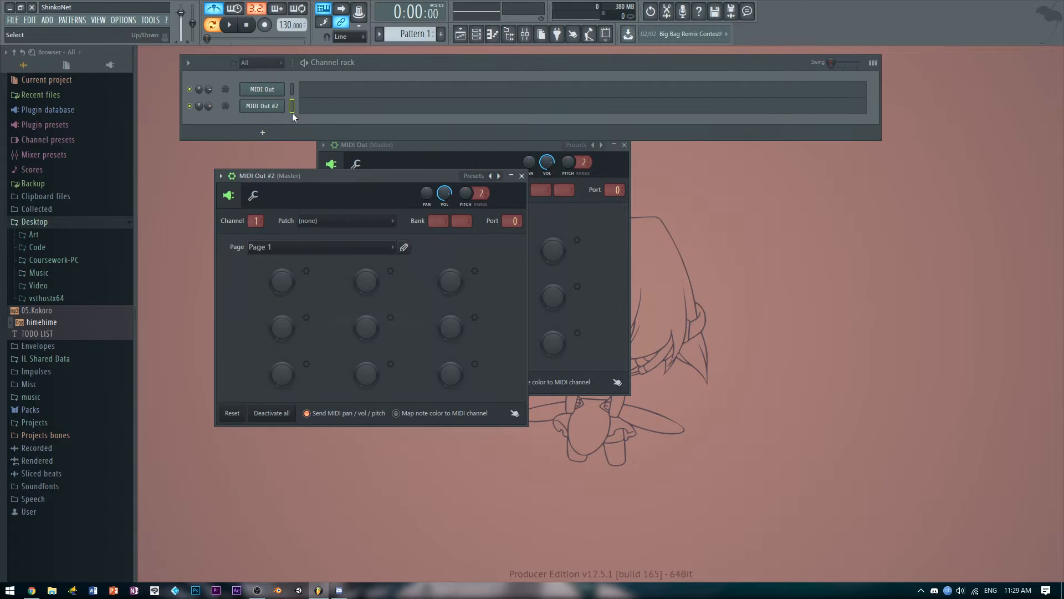
pyautogui.moveTo(325, 177); pyautogui.dragTo(635, 189)
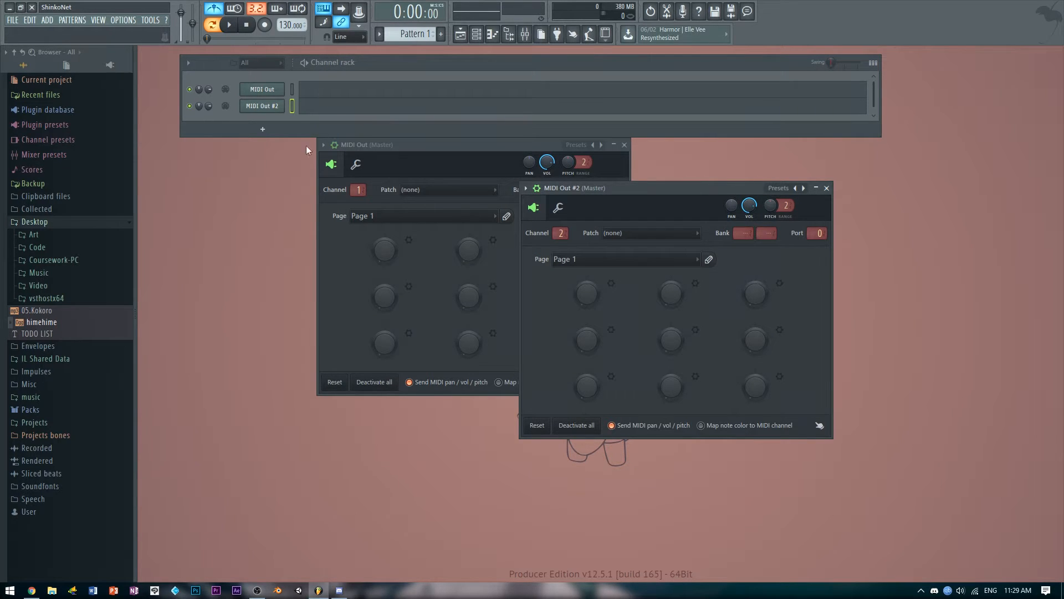
# Hide the channel rack and bring it back into view
pyautogui.click(471, 40)
pyautogui.click(472, 41)
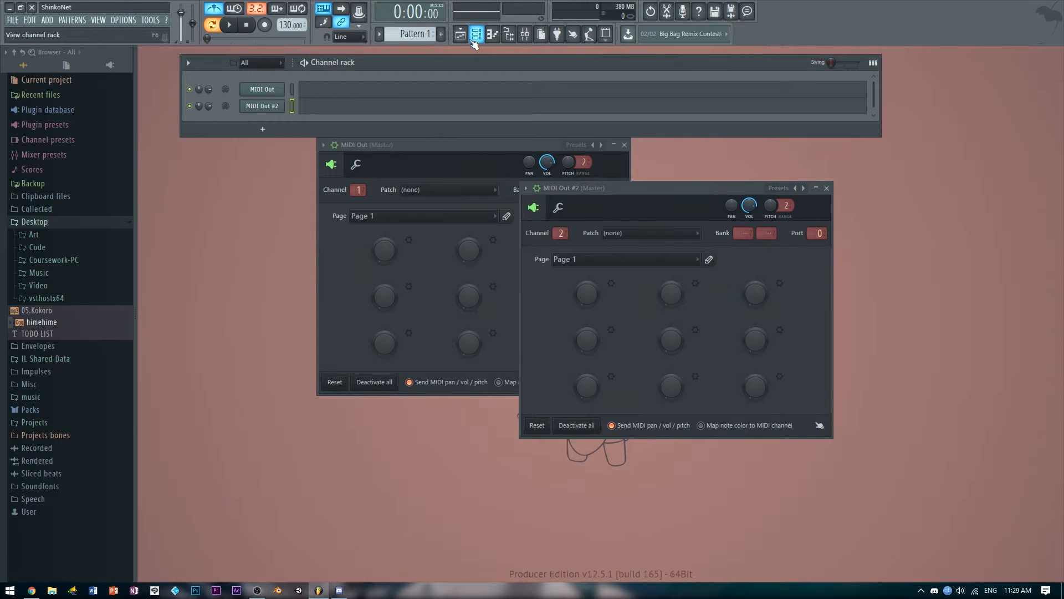
pyautogui.doubleClick(473, 40)
pyautogui.click(475, 34)
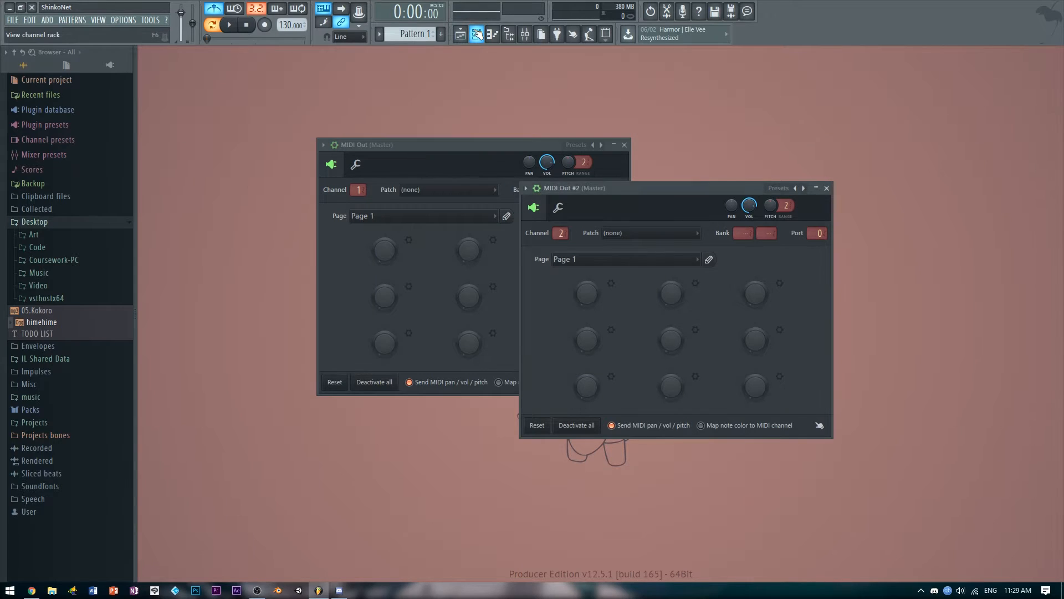
pyautogui.click(477, 34)
# Add a third and a fourth MIDI Out channel and set their MIDI channel numbers to 3 and 4
pyautogui.click(264, 131)
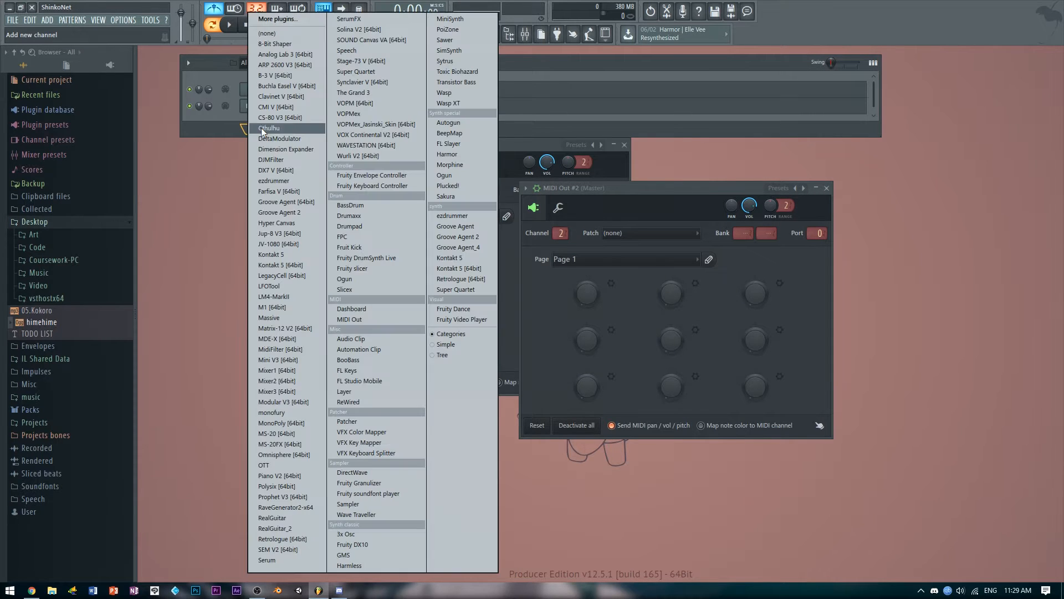
pyautogui.click(358, 318)
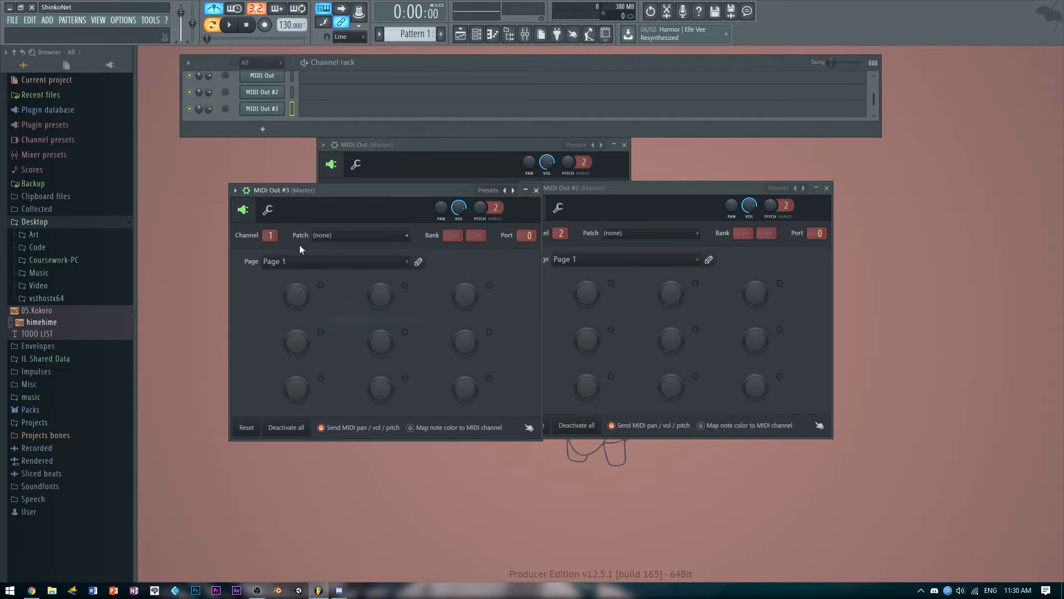
pyautogui.click(262, 130)
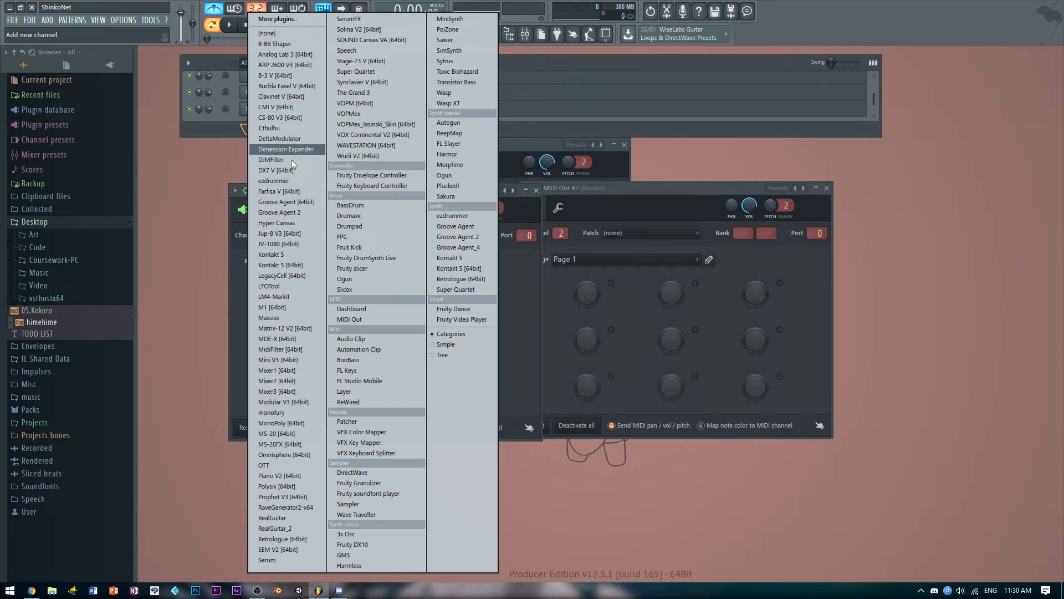
pyautogui.click(385, 317)
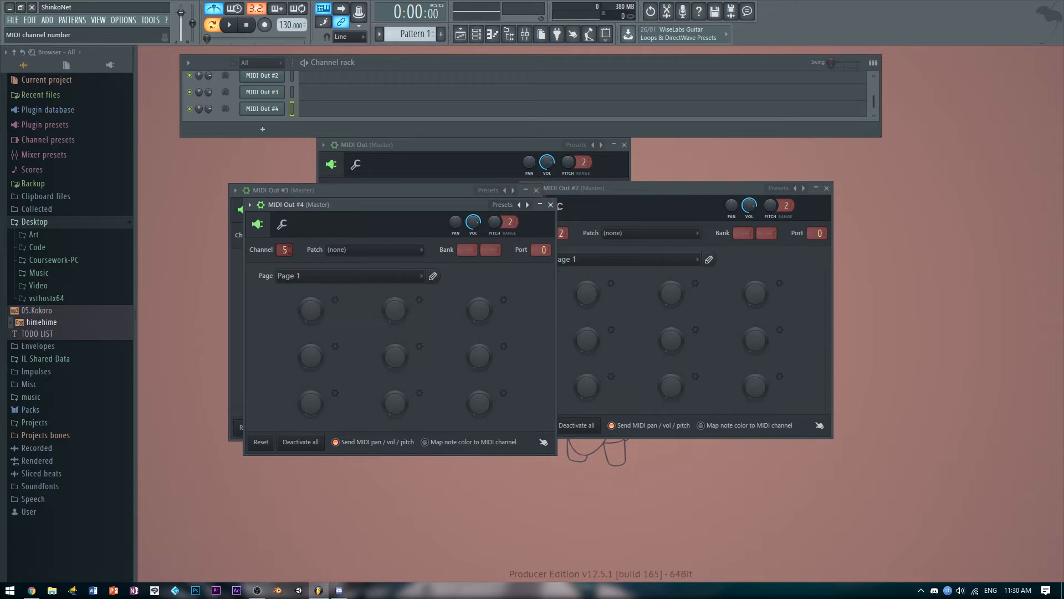
pyautogui.moveTo(285, 250); pyautogui.dragTo(285, 253)
pyautogui.moveTo(304, 137); pyautogui.dragTo(242, 163)
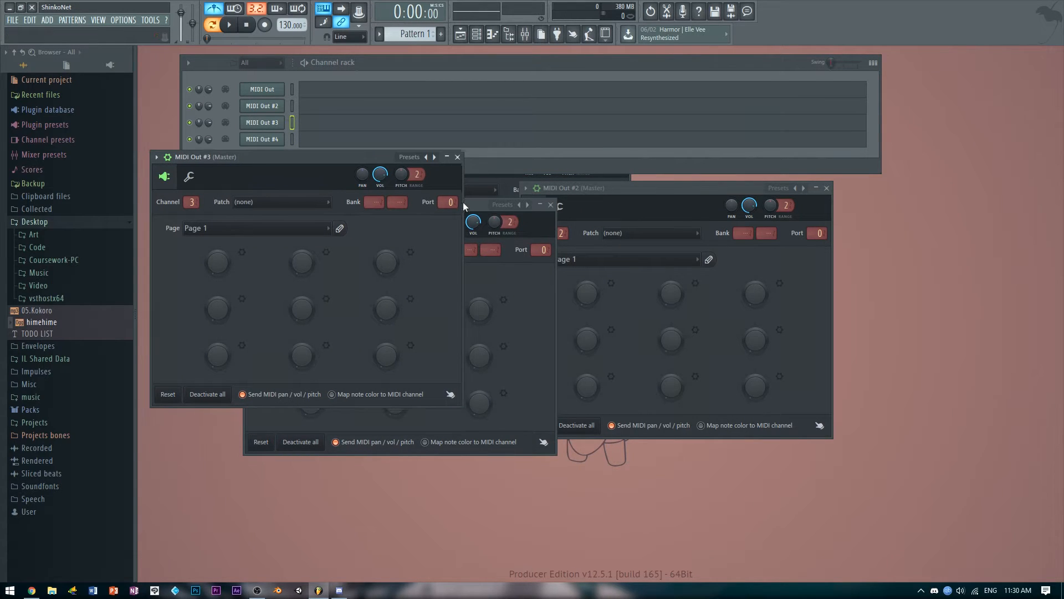
pyautogui.click(488, 220)
pyautogui.click(478, 158)
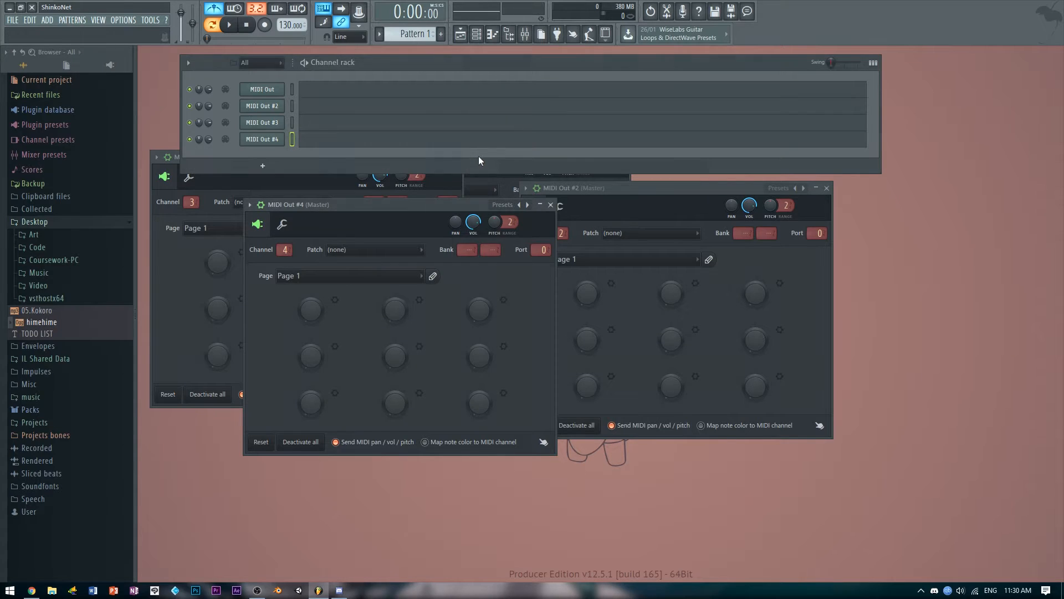
# Add a fifth MIDI Out channel and set its MIDI channel number to 5
pyautogui.click(260, 166)
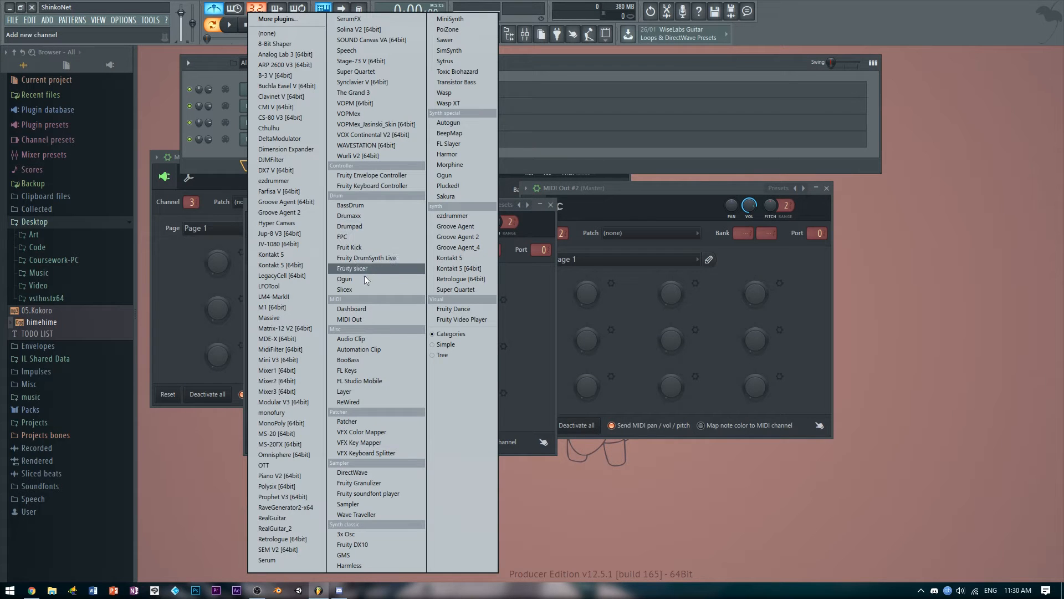
pyautogui.click(365, 318)
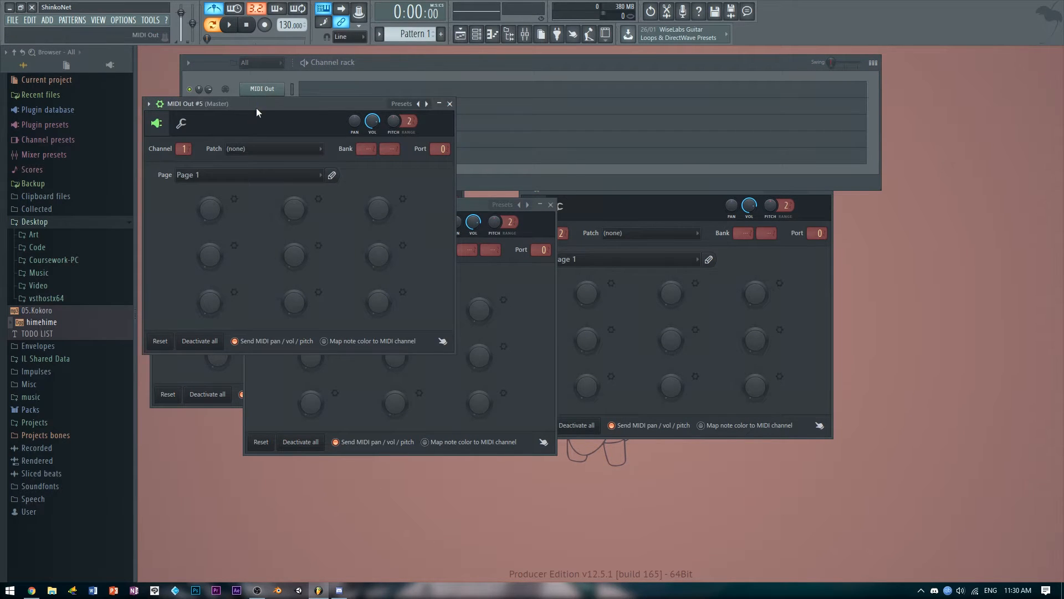
pyautogui.moveTo(256, 108); pyautogui.dragTo(503, 173)
pyautogui.scroll(1, 432, 214)
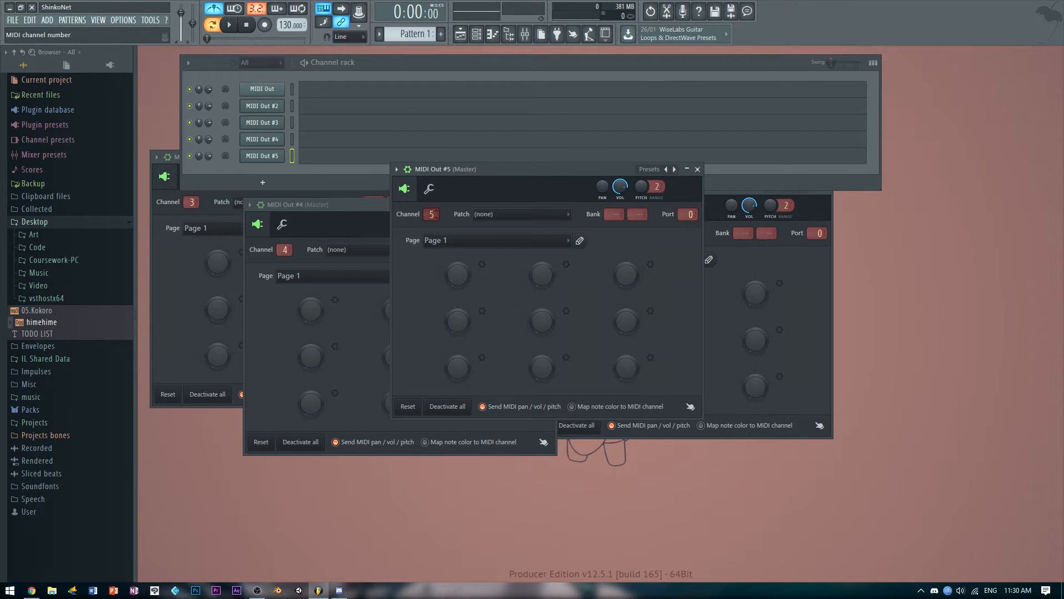
# Add a sixth MIDI Out channel, move its window below the rack and set its MIDI channel number to 5
pyautogui.click(263, 182)
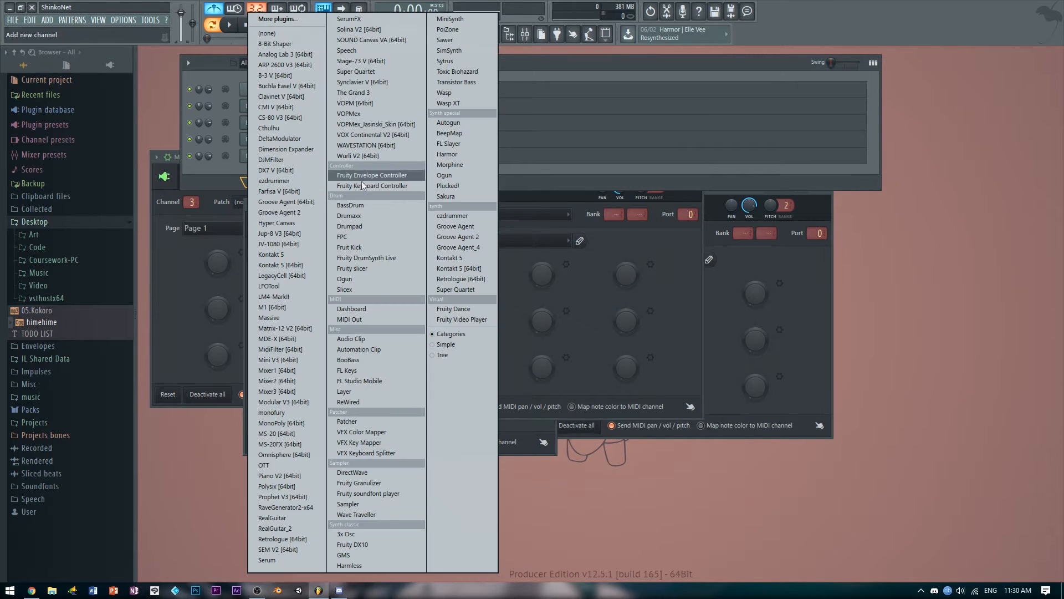
pyautogui.click(370, 320)
pyautogui.moveTo(311, 135); pyautogui.dragTo(418, 257)
pyautogui.moveTo(309, 287); pyautogui.dragTo(308, 291)
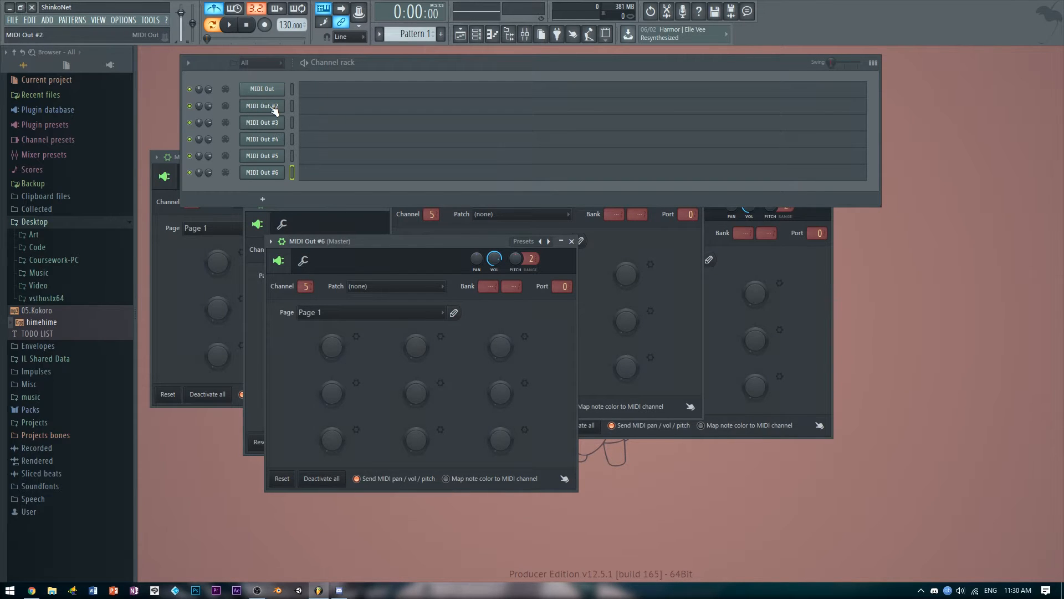
# Check the MIDI channel numbers of the existing MIDI Out channels and set MIDI Out #6 to channel 6
pyautogui.click(274, 109)
pyautogui.click(274, 126)
pyautogui.click(274, 142)
pyautogui.click(276, 156)
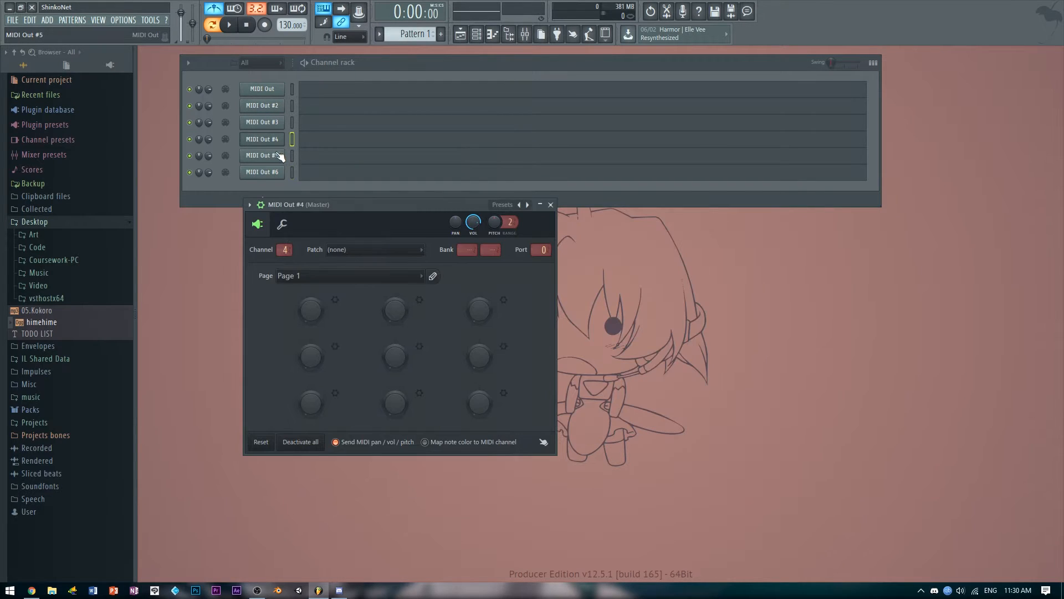
pyautogui.click(279, 141)
pyautogui.click(282, 173)
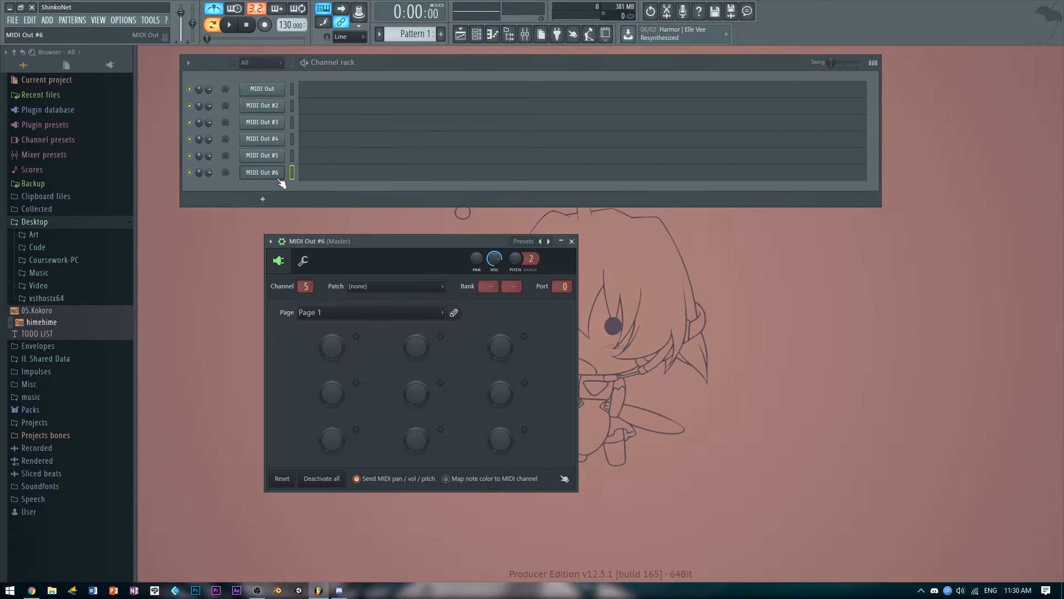
pyautogui.click(275, 156)
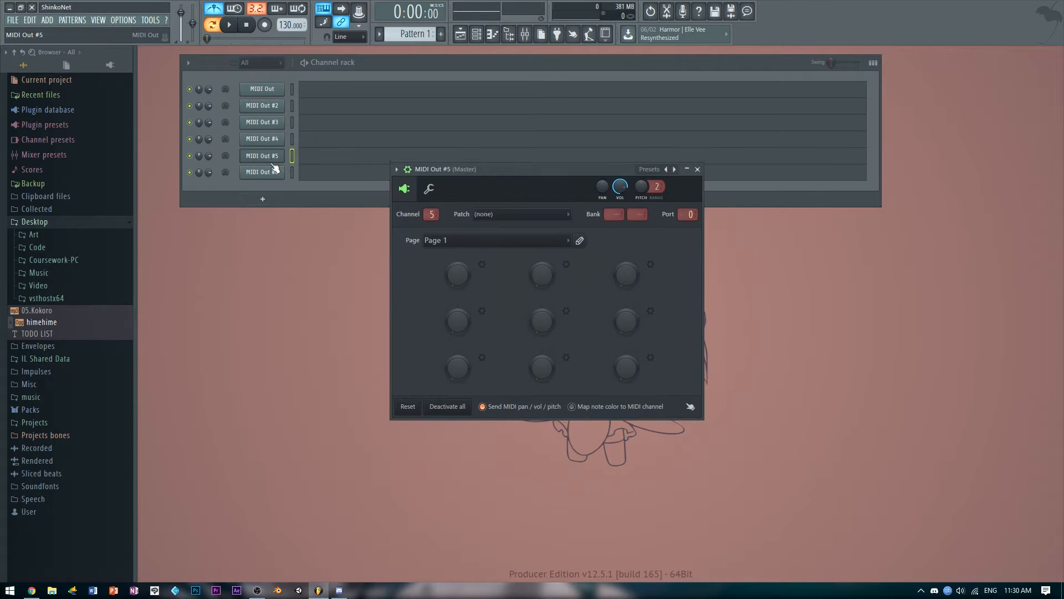
pyautogui.click(274, 169)
# Add a seventh MIDI Out channel and set its MIDI channel number to 7
pyautogui.click(262, 198)
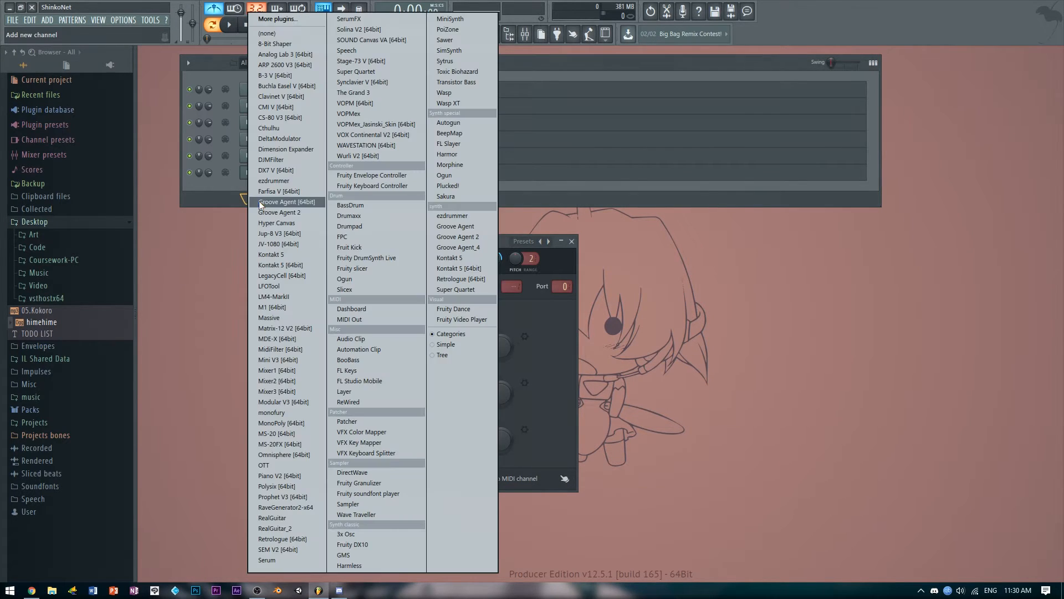
pyautogui.click(350, 320)
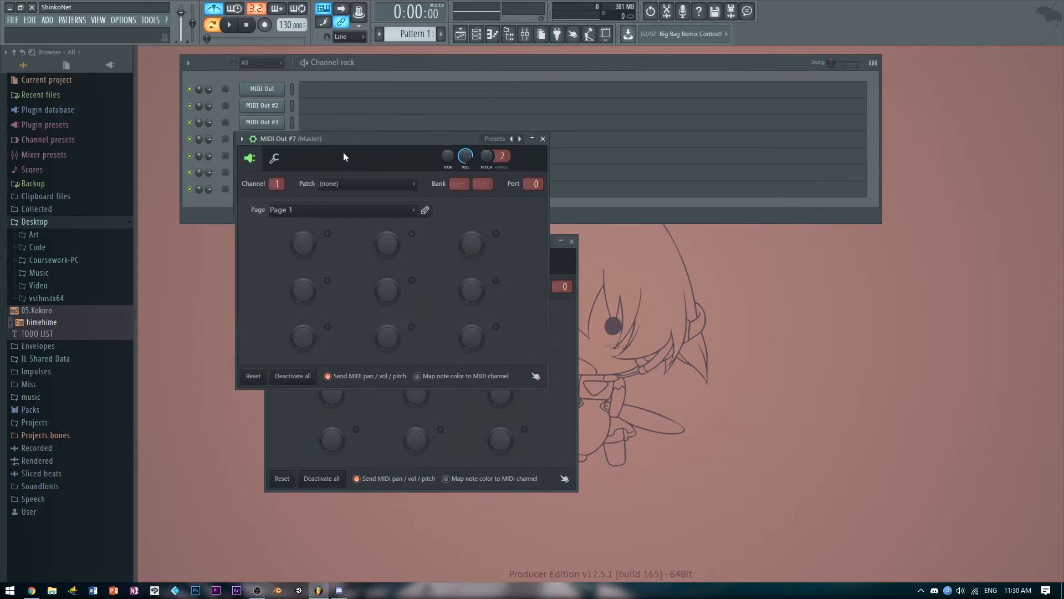
pyautogui.moveTo(343, 153); pyautogui.dragTo(494, 206)
pyautogui.moveTo(427, 236); pyautogui.dragTo(433, 227)
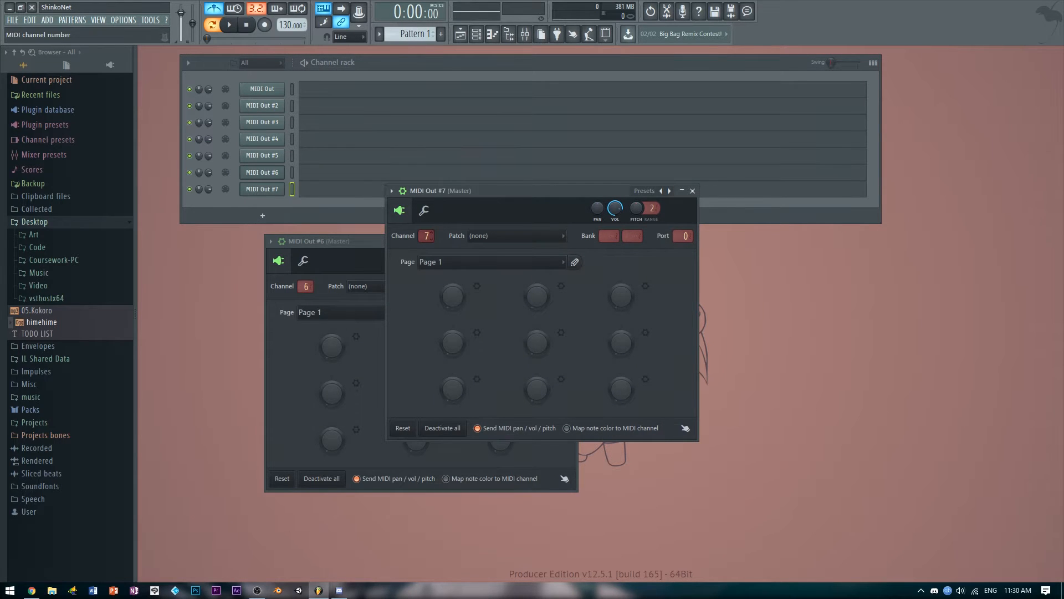
# Add an eighth MIDI Out channel, move its window below the rack and adjust its MIDI channel number
pyautogui.click(263, 215)
pyautogui.click(364, 318)
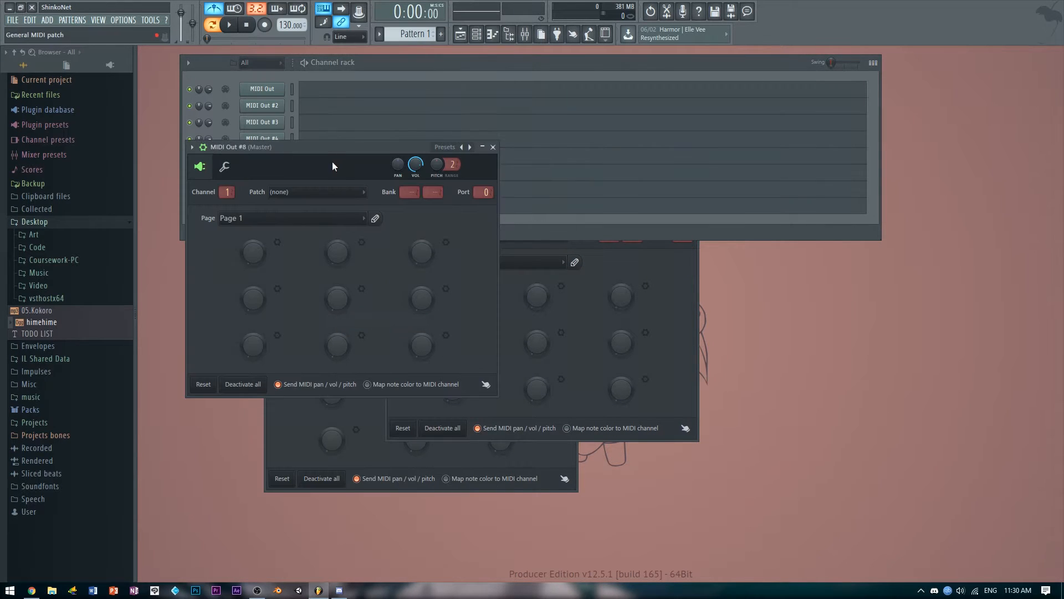
pyautogui.moveTo(332, 167); pyautogui.dragTo(516, 267)
pyautogui.moveTo(410, 293); pyautogui.dragTo(397, 274)
# Add a ninth MIDI Out channel, set to MIDI channel number 9, and move its window below the rack
pyautogui.click(266, 232)
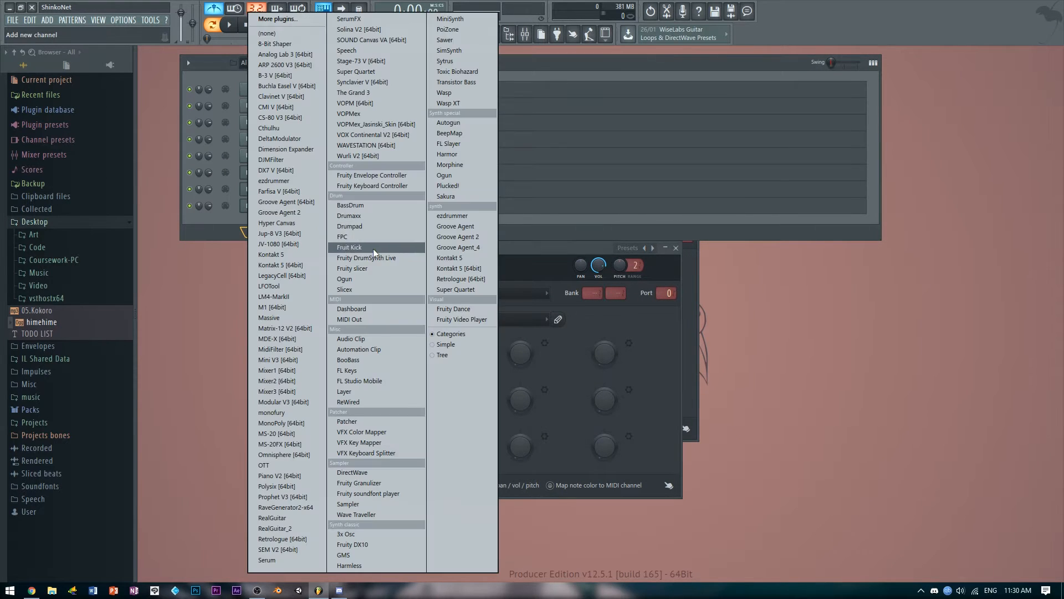
pyautogui.click(380, 320)
pyautogui.moveTo(374, 166); pyautogui.dragTo(536, 288)
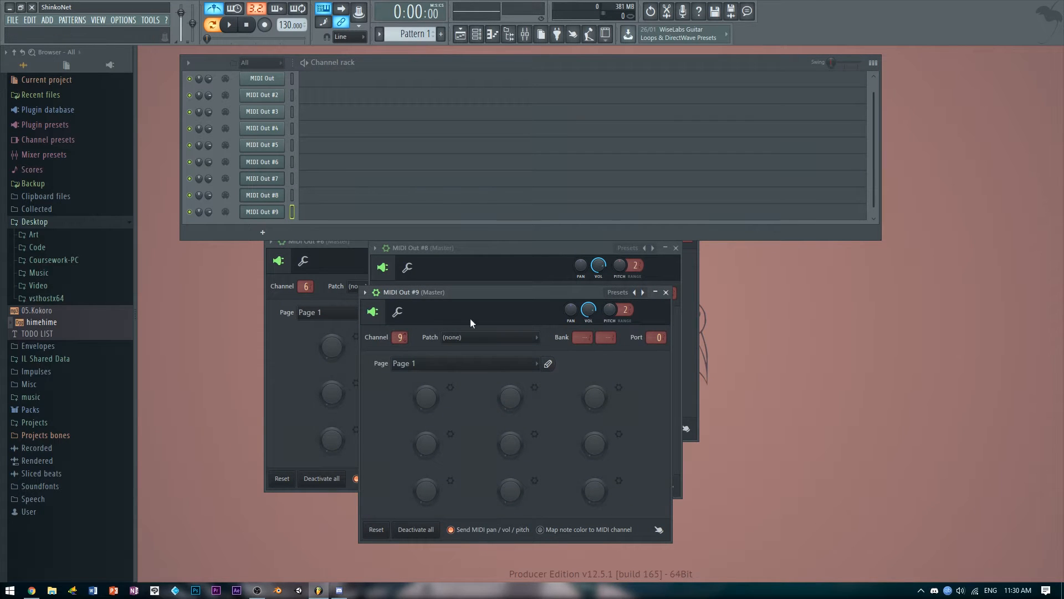
# Close the open channel windows of MIDI Out #9, #8, #7 and #6
pyautogui.click(667, 292)
pyautogui.click(676, 249)
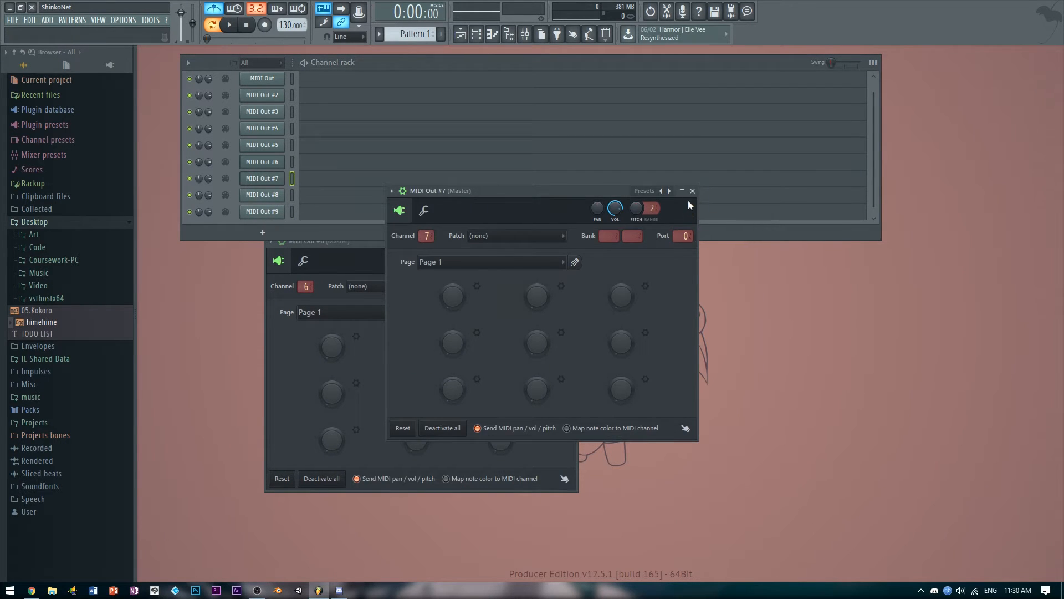
pyautogui.click(693, 191)
pyautogui.click(571, 241)
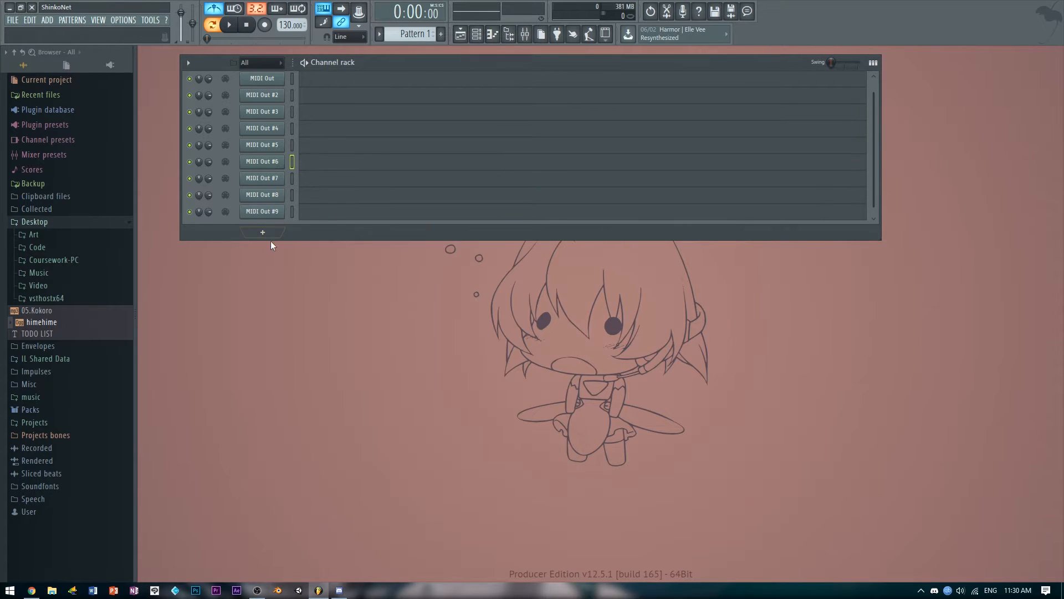
# Add a tenth MIDI Out channel with MIDI channel number 10 and close its window
pyautogui.click(270, 240)
pyautogui.click(358, 321)
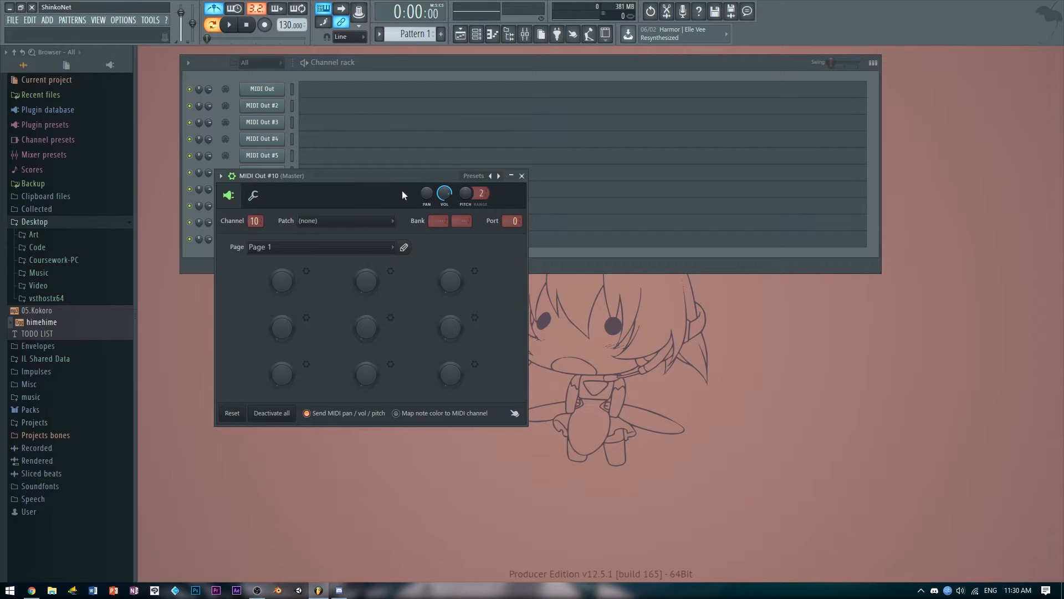
pyautogui.click(522, 176)
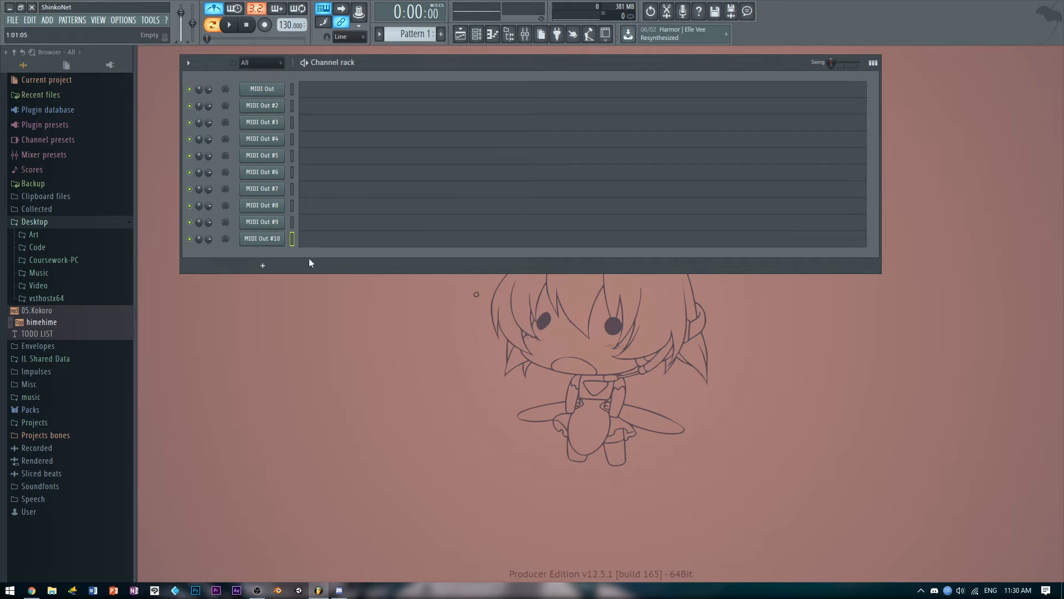
pyautogui.click(331, 95)
pyautogui.moveTo(715, 315); pyautogui.dragTo(623, 273)
pyautogui.rightClick(632, 271)
pyautogui.click(1030, 107)
# Open the mixer, select the Insert 1 track and move the mixer window slightly down
pyautogui.click(524, 34)
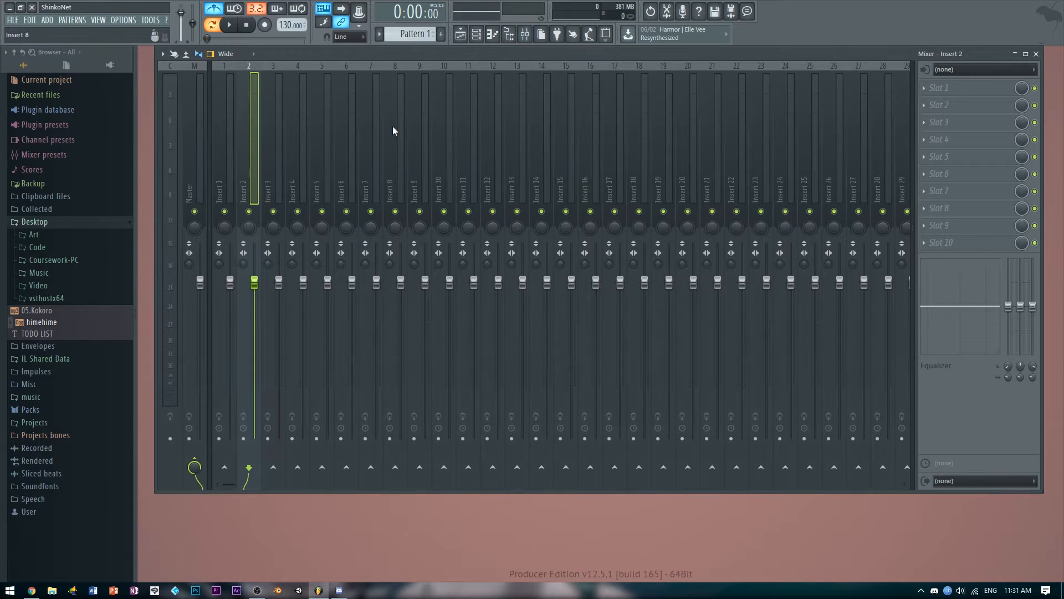
pyautogui.click(525, 34)
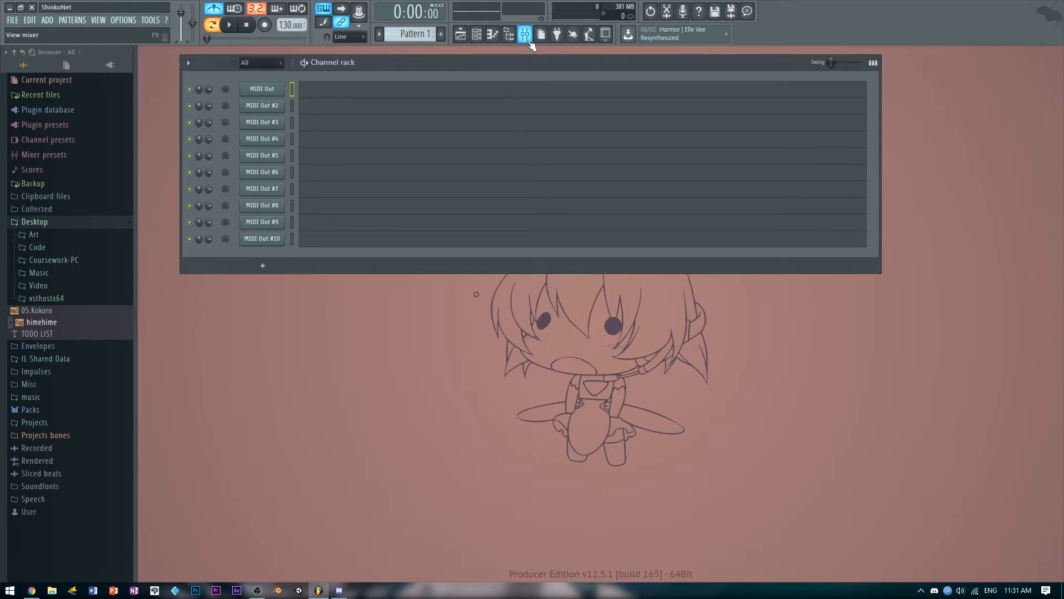
pyautogui.click(525, 34)
pyautogui.click(525, 34)
pyautogui.click(525, 34)
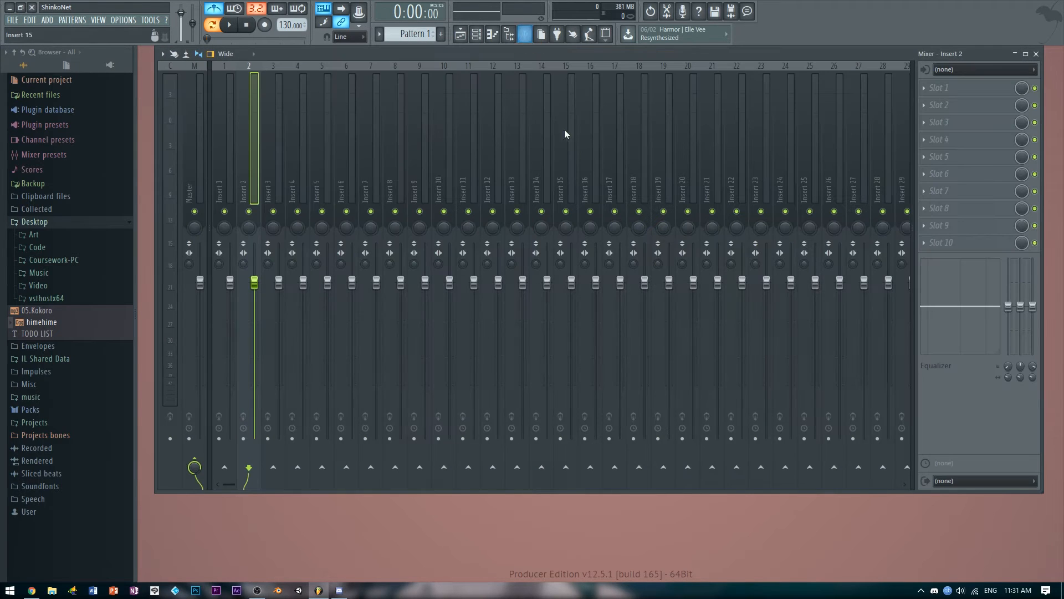
pyautogui.click(231, 144)
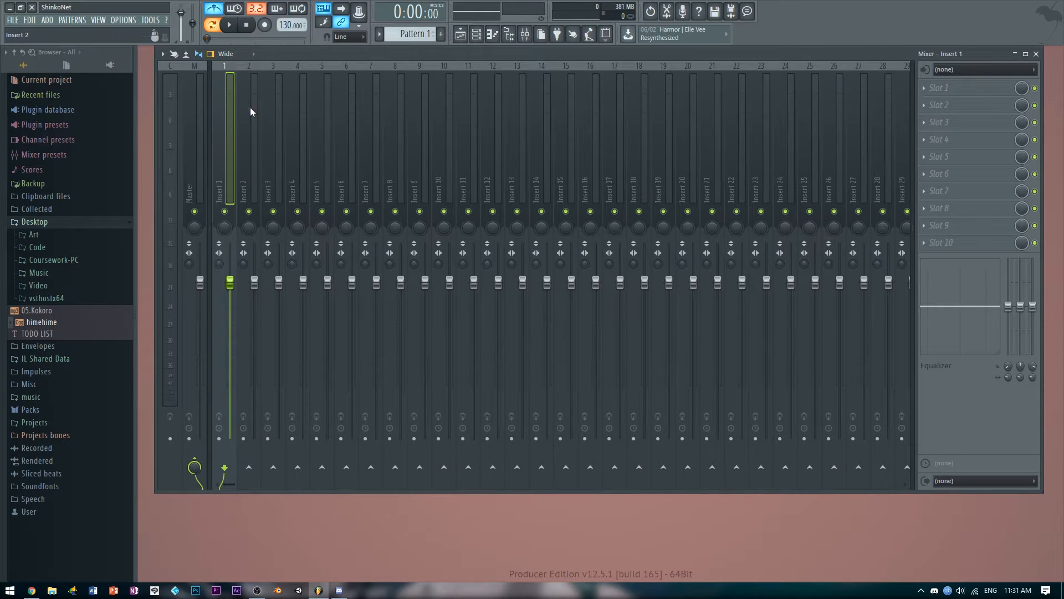
pyautogui.moveTo(297, 50); pyautogui.dragTo(291, 73)
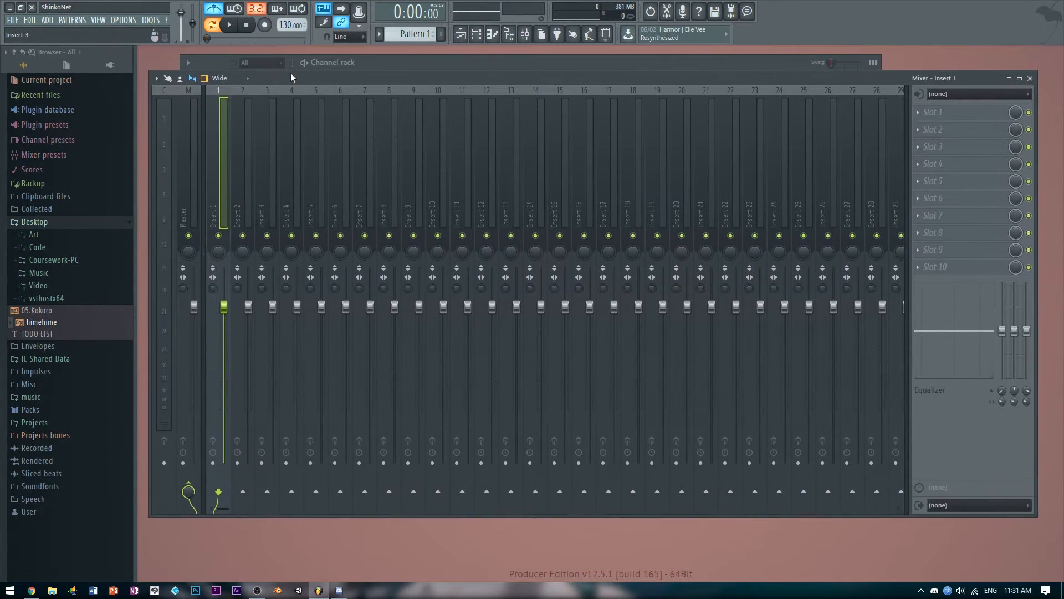
# Load Fruity LSD into the first effect slot of Insert 1 and set its MIDI port to 0
pyautogui.click(919, 111)
pyautogui.click(919, 111)
pyautogui.click(921, 112)
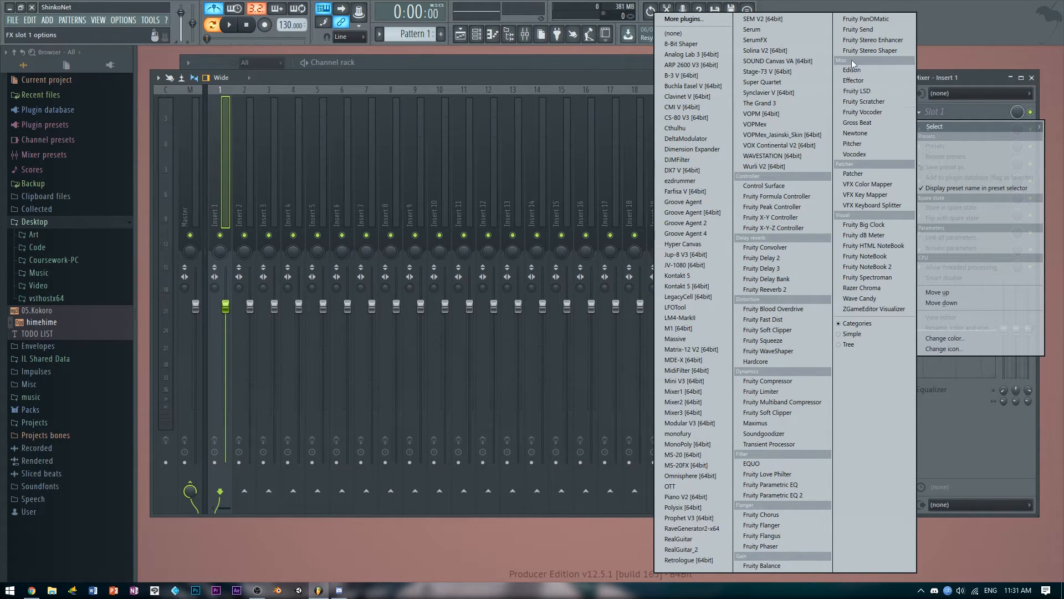
pyautogui.click(855, 94)
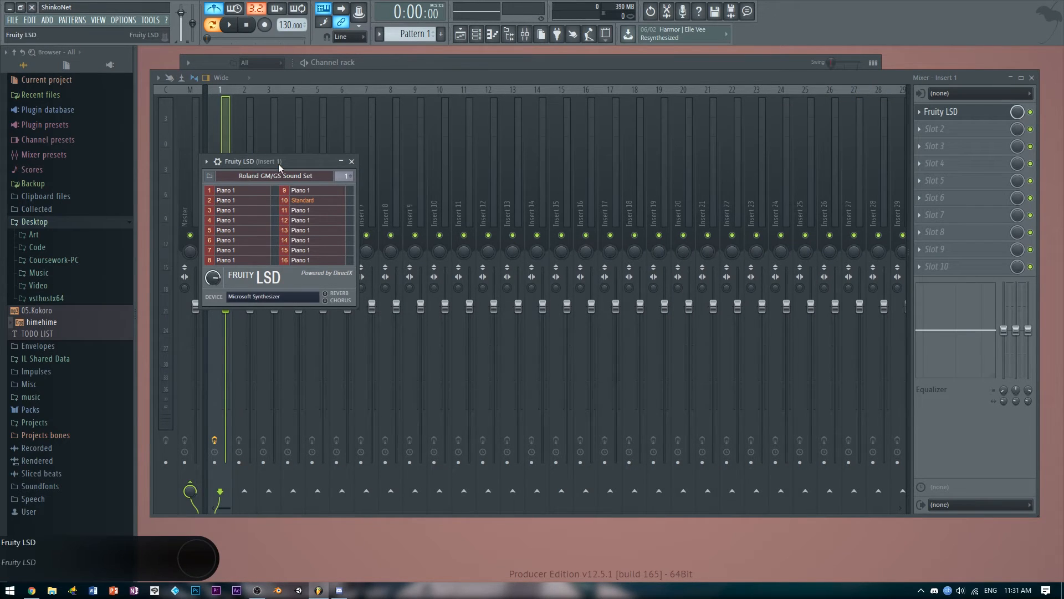
pyautogui.moveTo(278, 164); pyautogui.dragTo(356, 154)
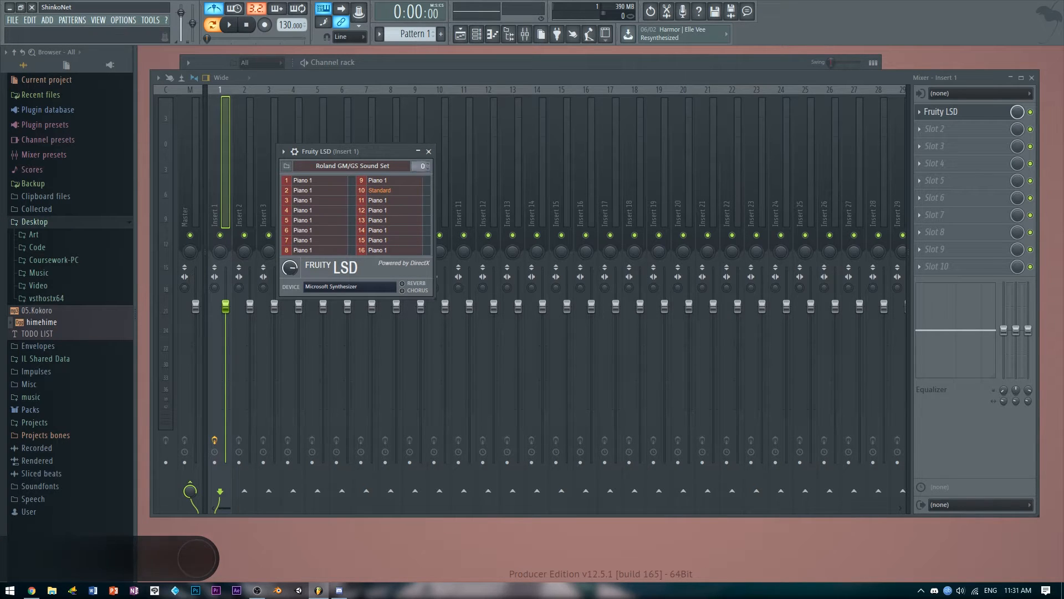
# Close the mixer and Fruity LSD, and check the port number of the first MIDI Out channel
pyautogui.click(1032, 77)
pyautogui.click(429, 152)
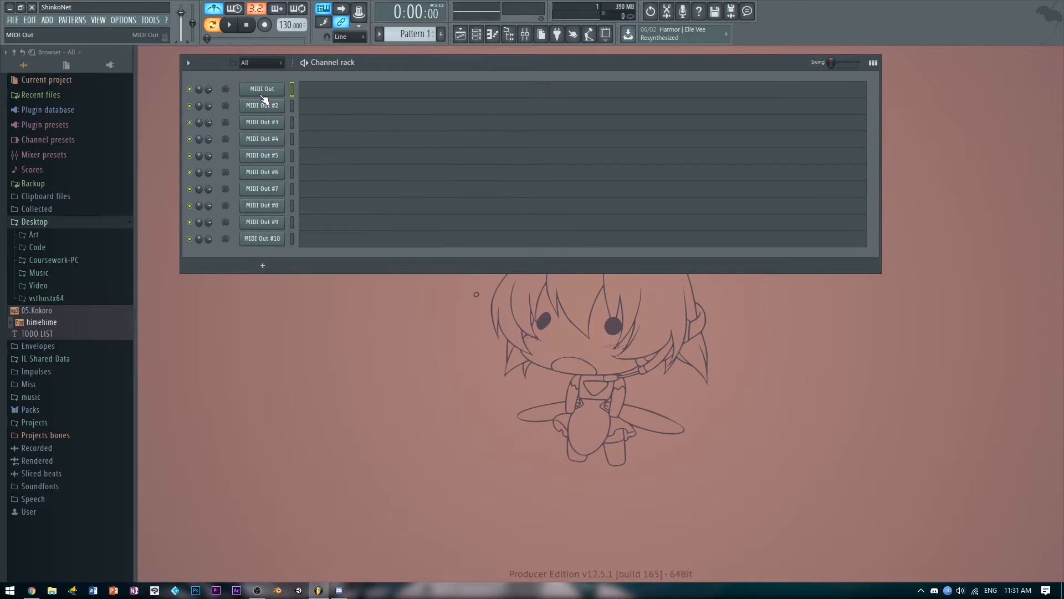
pyautogui.click(262, 92)
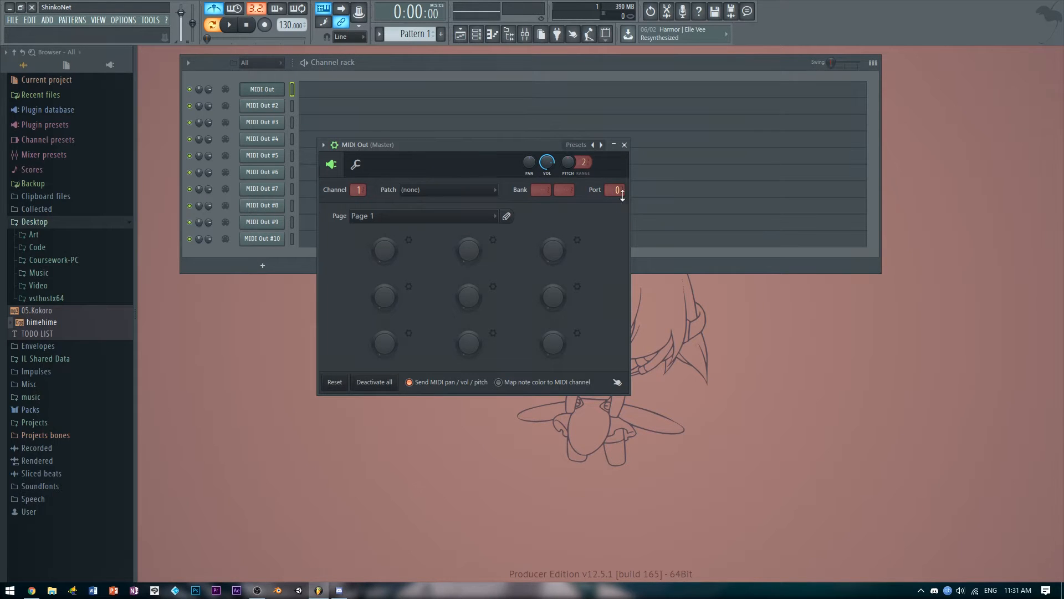
pyautogui.click(625, 145)
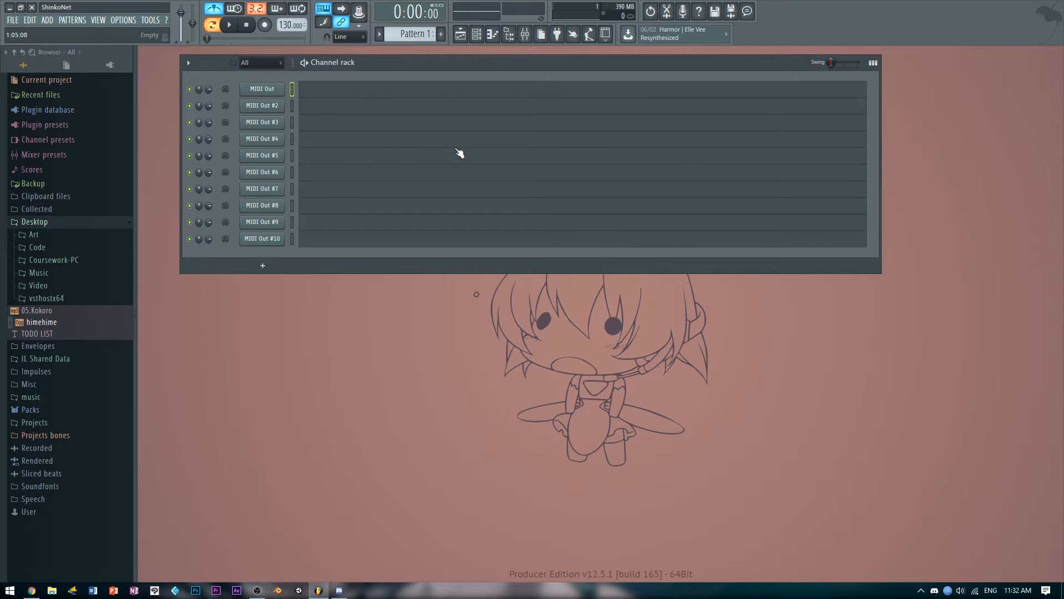
pyautogui.click(333, 87)
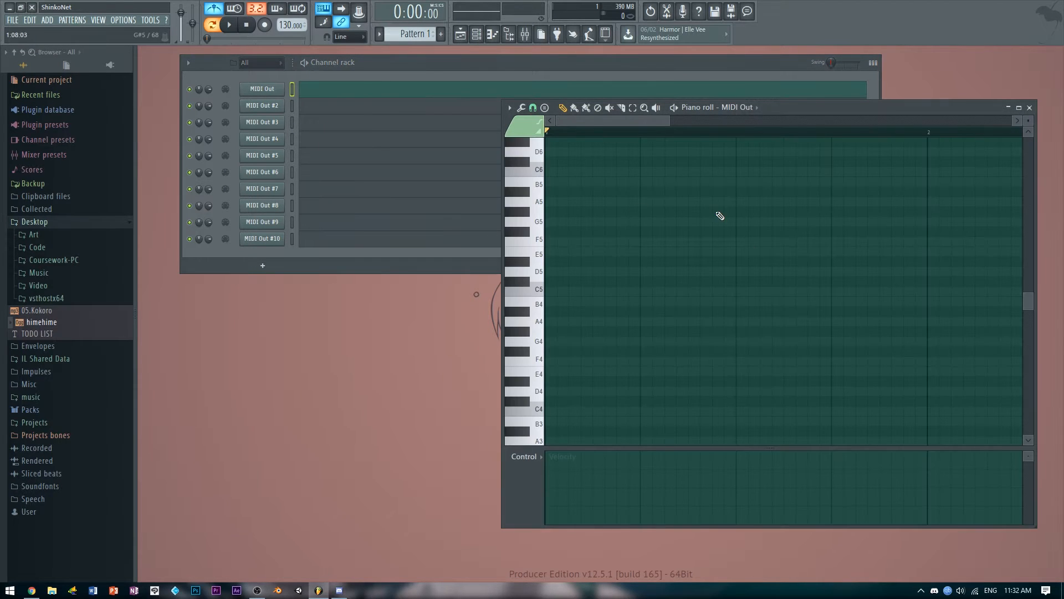
pyautogui.moveTo(665, 191); pyautogui.dragTo(624, 178)
pyautogui.rightClick(627, 165)
pyautogui.click(1030, 107)
# Place the notes D#5, F5 and G5 on the first three beats in the first MIDI Out channel's piano roll
pyautogui.click(339, 90)
pyautogui.click(576, 261)
pyautogui.moveTo(588, 261); pyautogui.dragTo(563, 261)
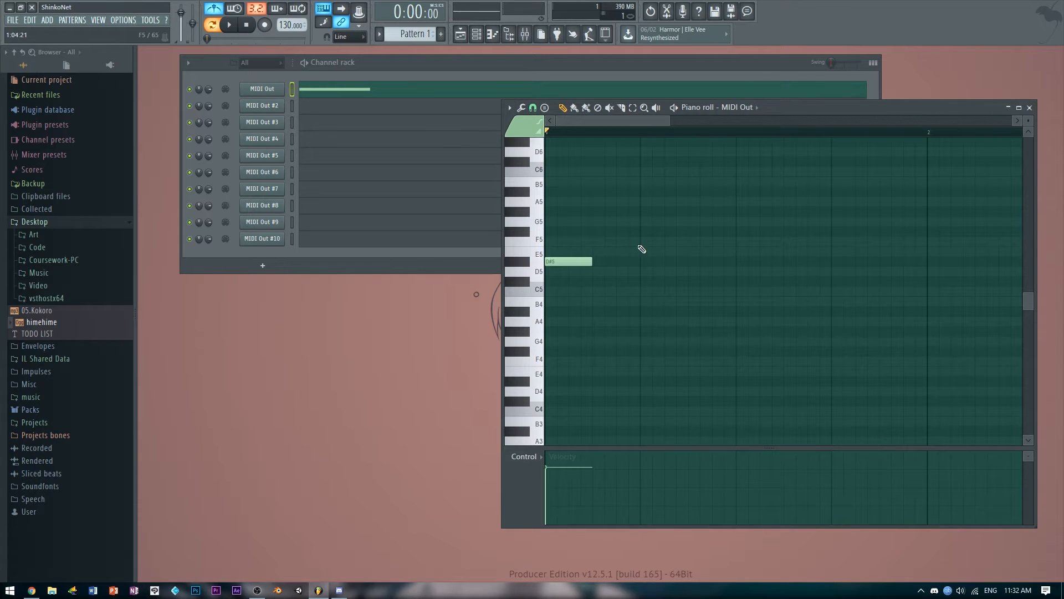
pyautogui.click(646, 242)
pyautogui.click(739, 222)
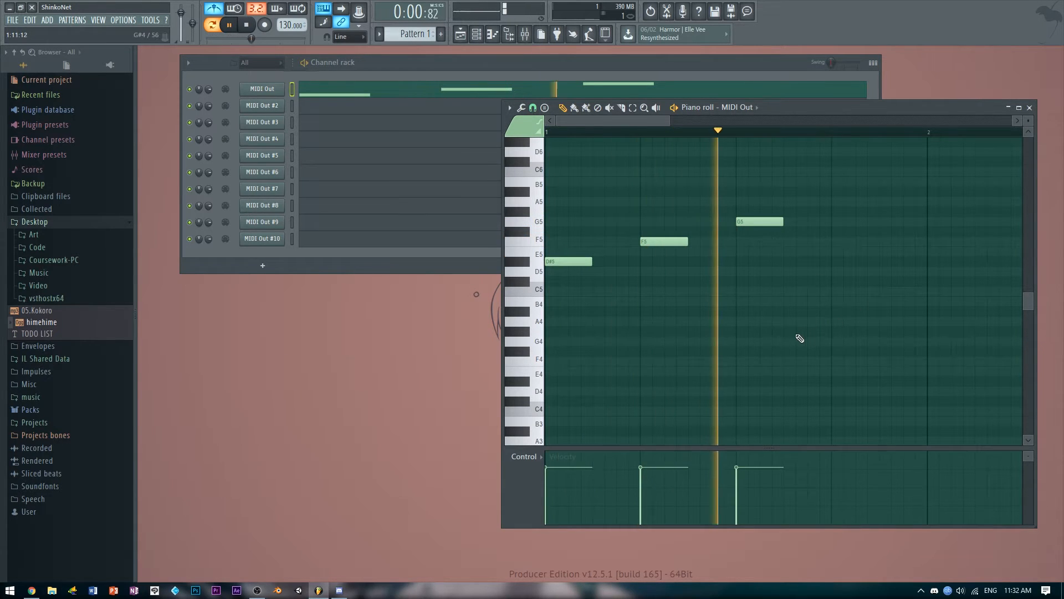
# Play back the three-note pattern and turn off the metronome
pyautogui.press('space')
pyautogui.click(223, 14)
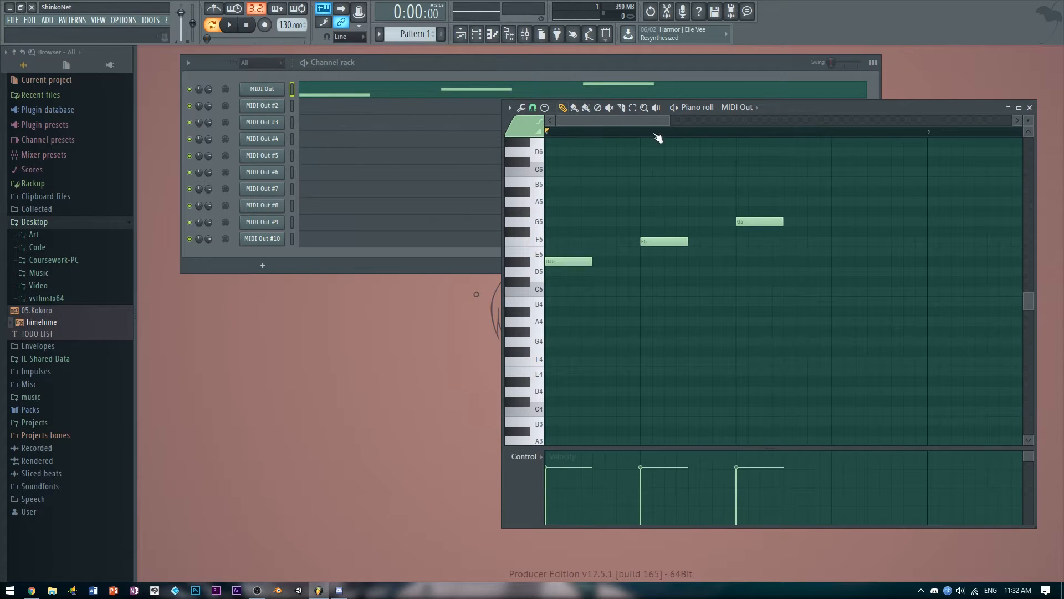
pyautogui.press('F7')
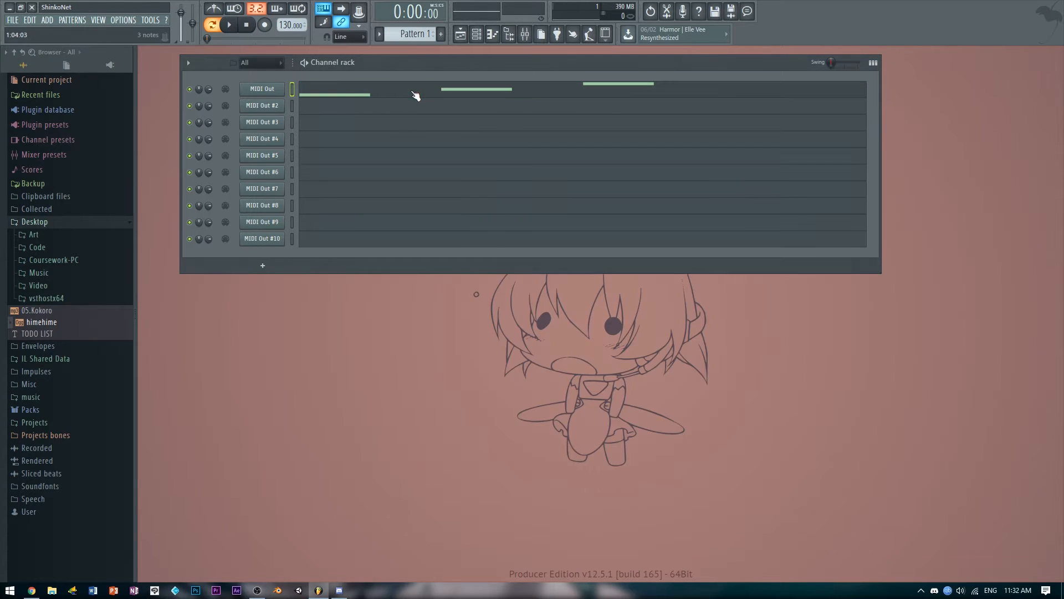
# View the piano rolls of the uppermost MIDI Out channels in turn and return to the first channel's notes
pyautogui.click(331, 98)
pyautogui.click(432, 84)
pyautogui.click(418, 108)
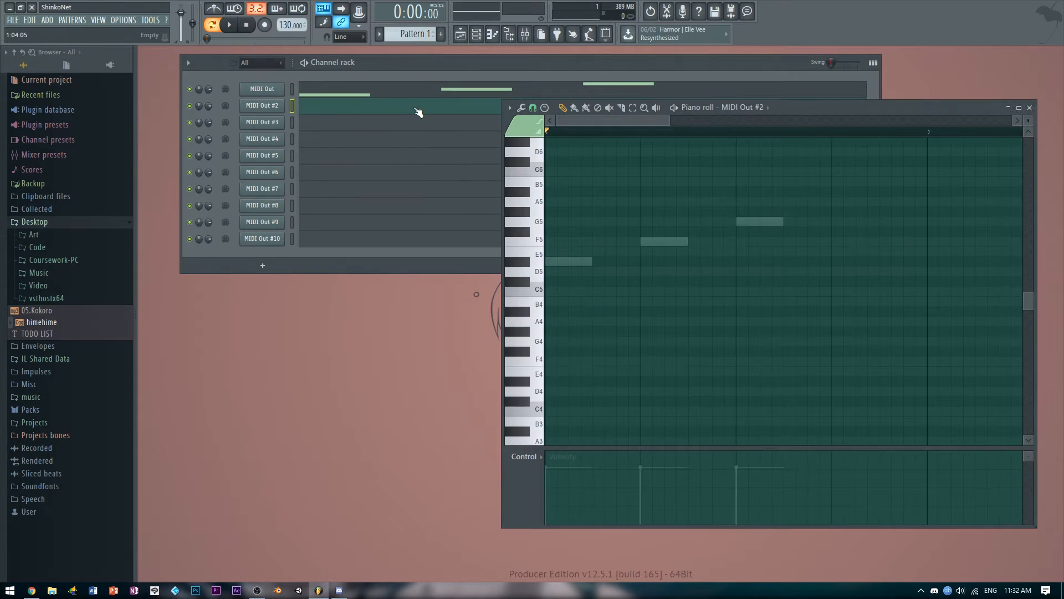
pyautogui.click(418, 110)
pyautogui.click(418, 123)
pyautogui.click(418, 120)
pyautogui.click(422, 89)
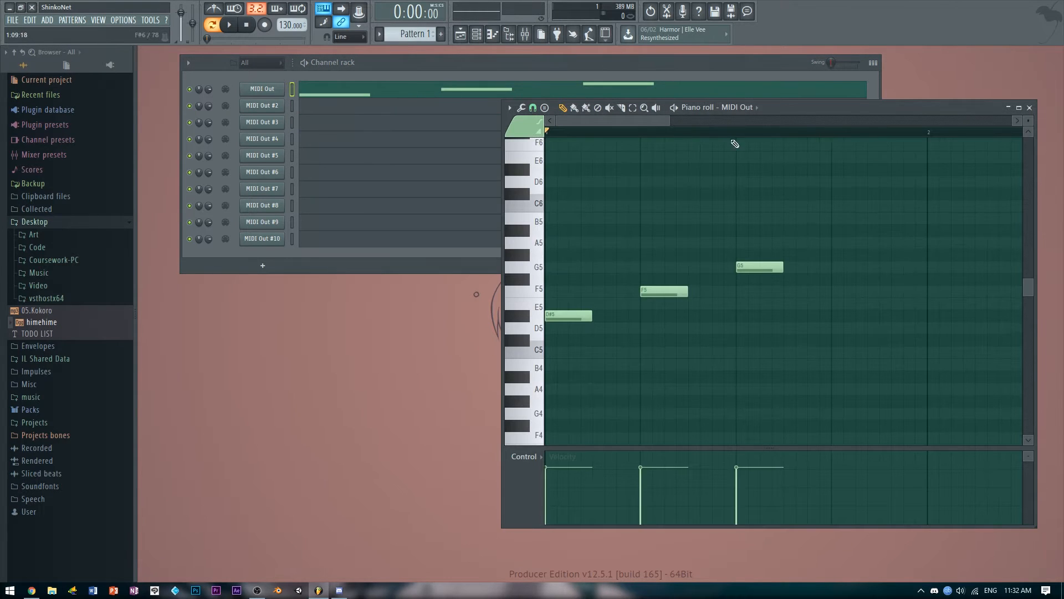
# Try shortening the D#5 note and placing short trial notes such as A#5 and G#5 beside it, deleting each one
pyautogui.moveTo(669, 121); pyautogui.dragTo(624, 121)
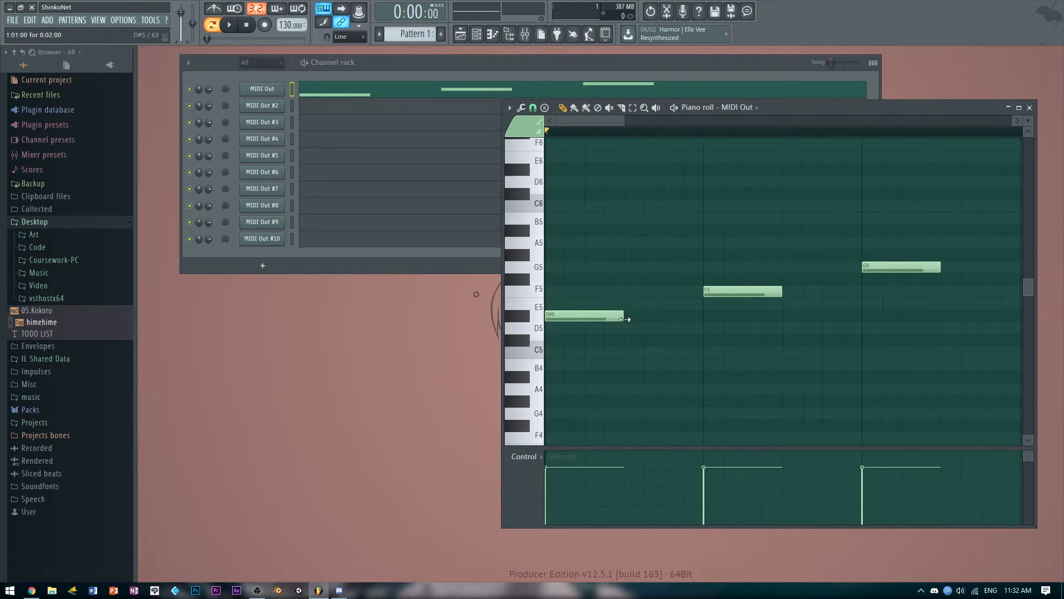
pyautogui.moveTo(611, 315); pyautogui.dragTo(580, 326)
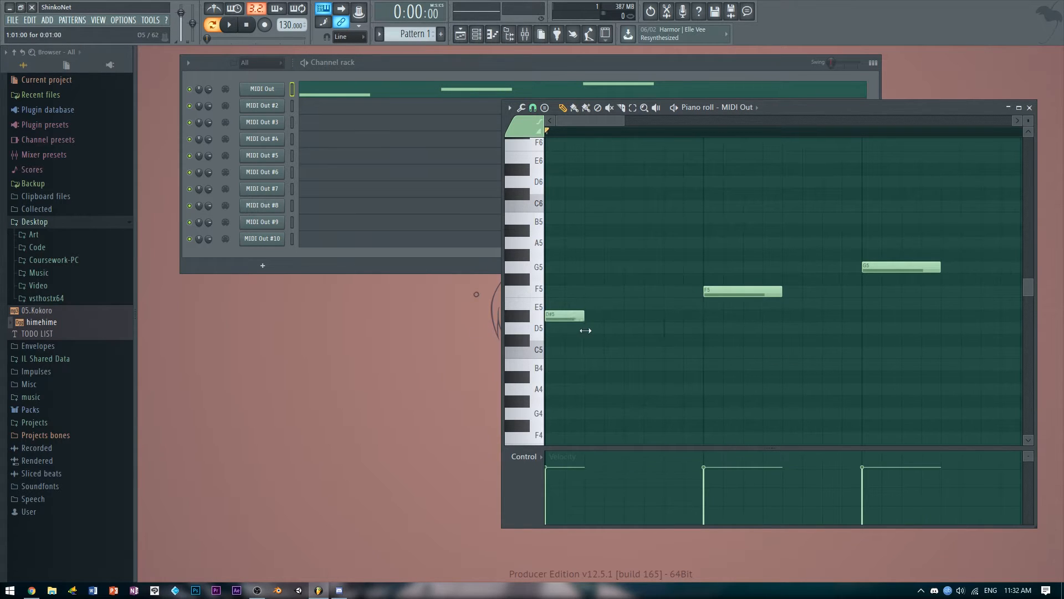
pyautogui.click(653, 318)
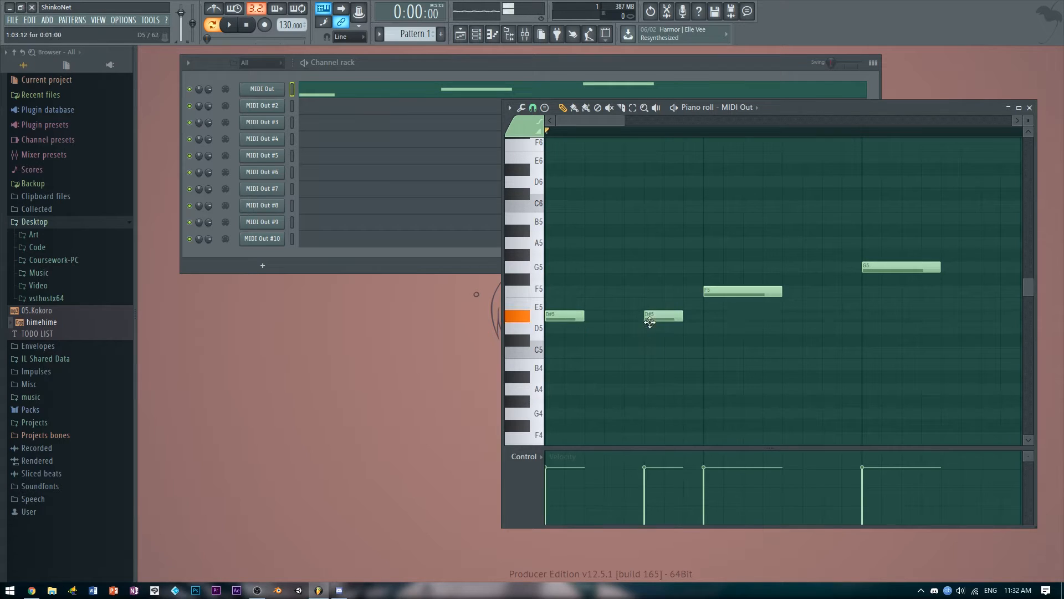
pyautogui.rightClick(652, 317)
pyautogui.click(598, 230)
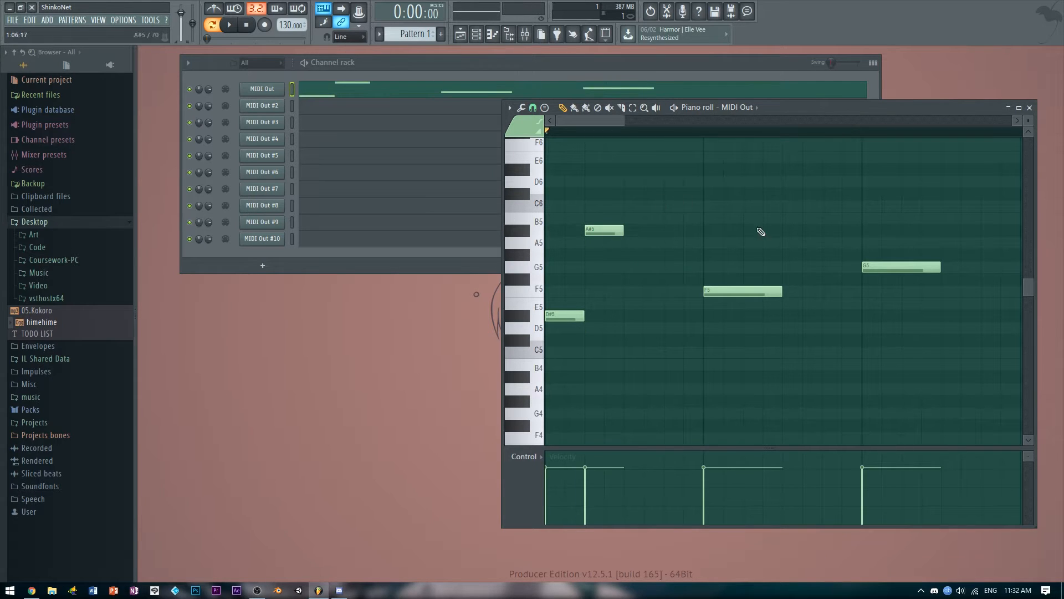
pyautogui.moveTo(622, 227); pyautogui.dragTo(774, 230)
pyautogui.rightClick(773, 229)
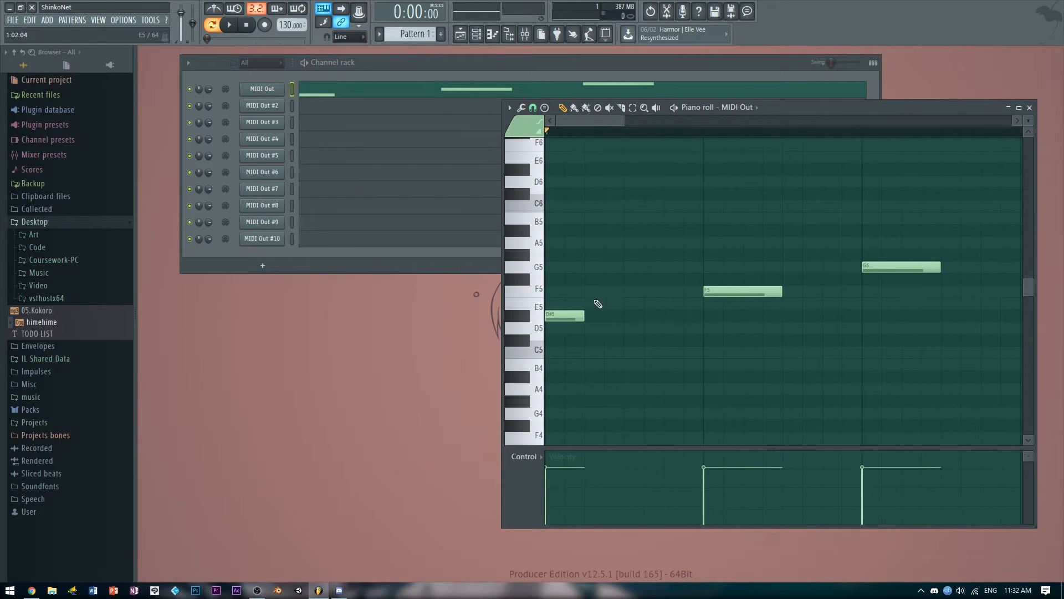
pyautogui.click(628, 255)
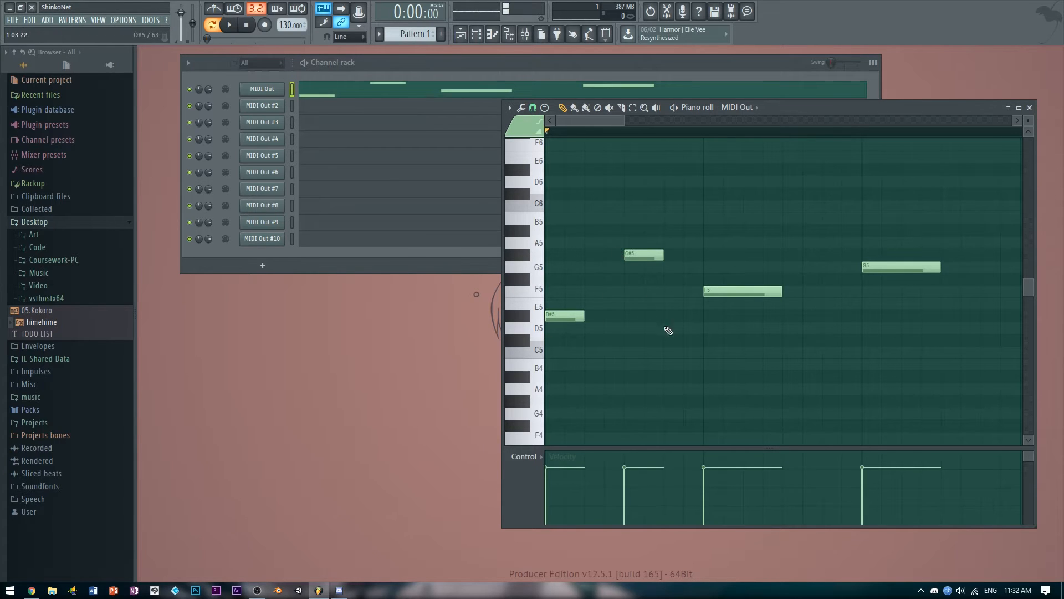
pyautogui.rightClick(640, 256)
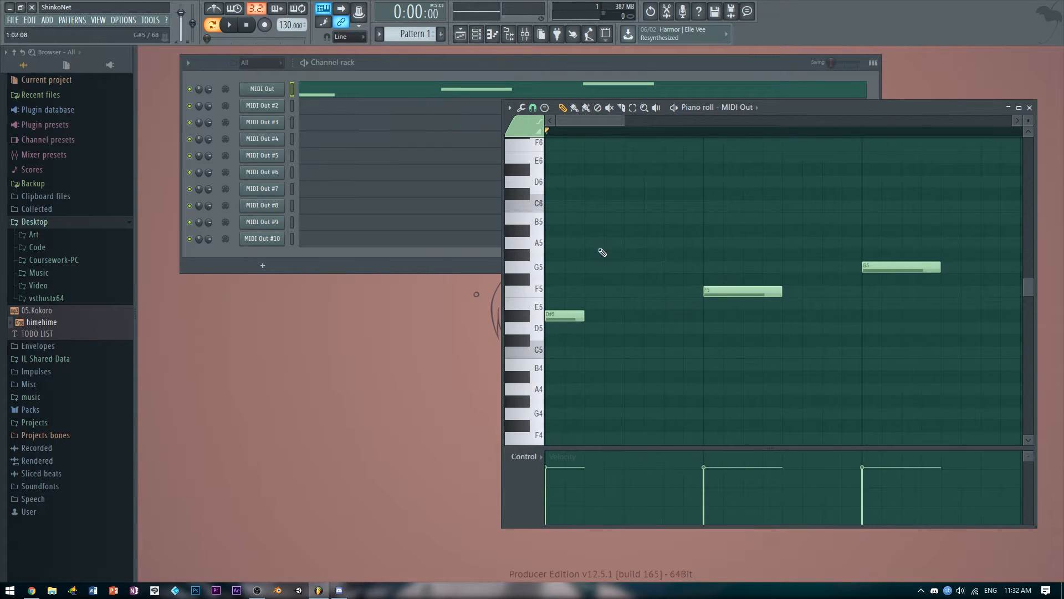
pyautogui.click(605, 244)
pyautogui.rightClick(631, 245)
# Lengthen the D#5, F5 and G5 notes to a full beat each and play the pattern
pyautogui.moveTo(584, 318); pyautogui.dragTo(624, 333)
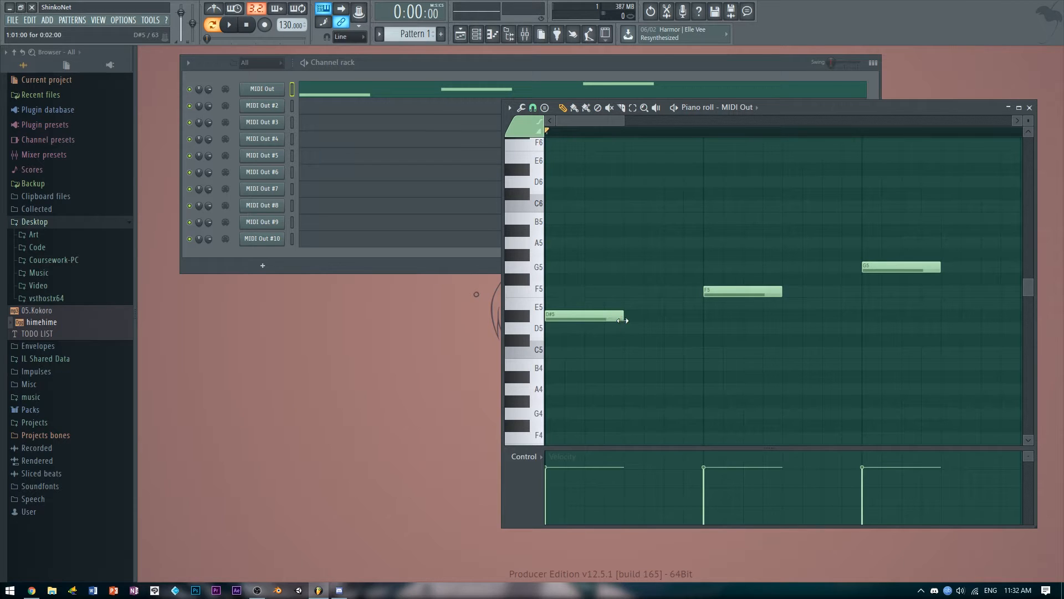
pyautogui.moveTo(624, 317); pyautogui.dragTo(703, 316)
pyautogui.moveTo(782, 291); pyautogui.dragTo(860, 292)
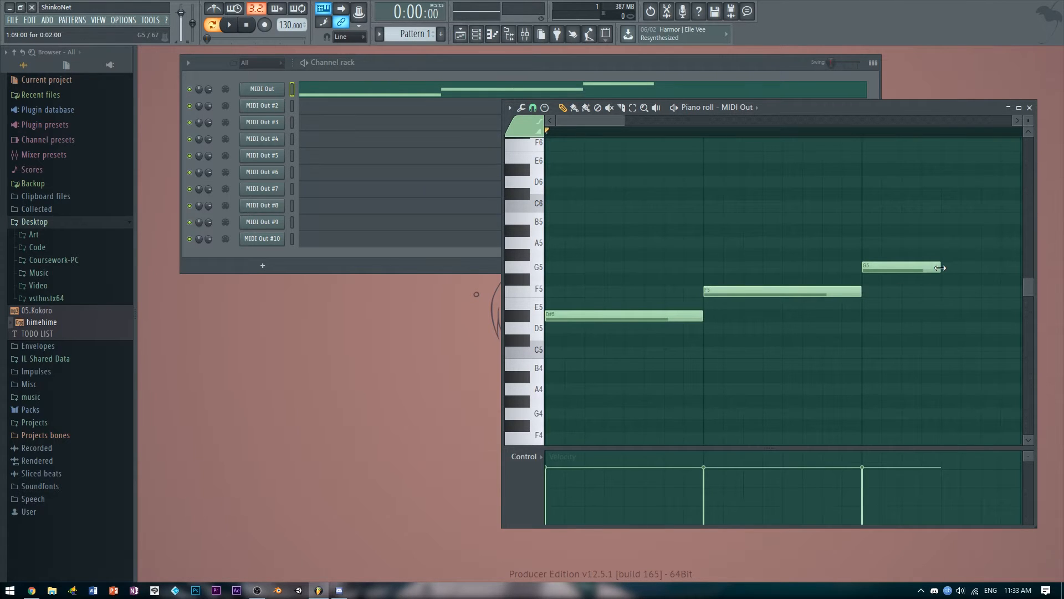
pyautogui.moveTo(940, 267); pyautogui.dragTo(1030, 275)
pyautogui.press('space')
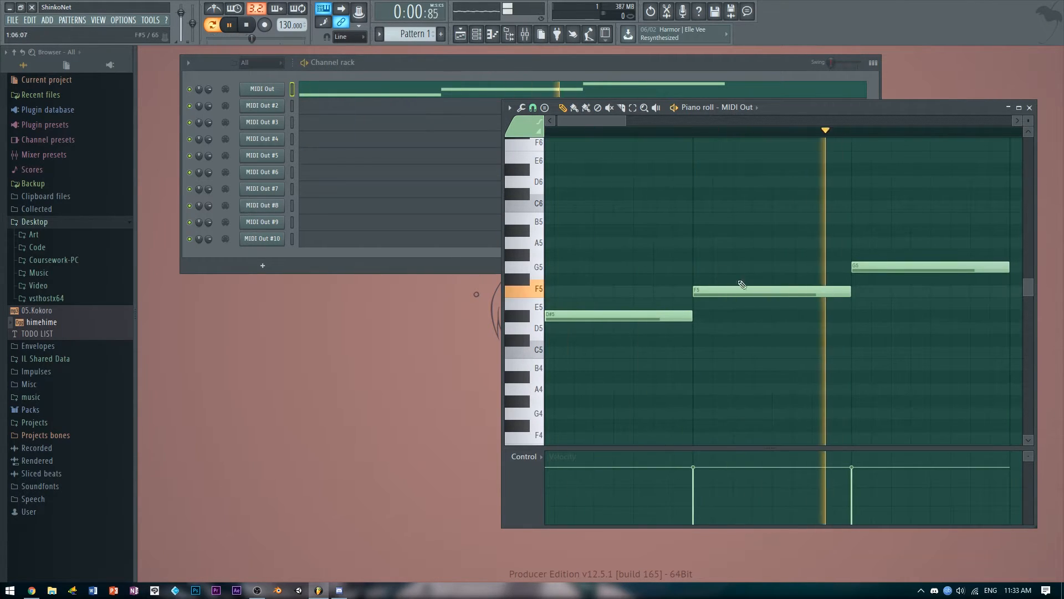
# Close the piano roll, try to export the project as a MIDI file, and dismiss the error dialog
pyautogui.click(1029, 108)
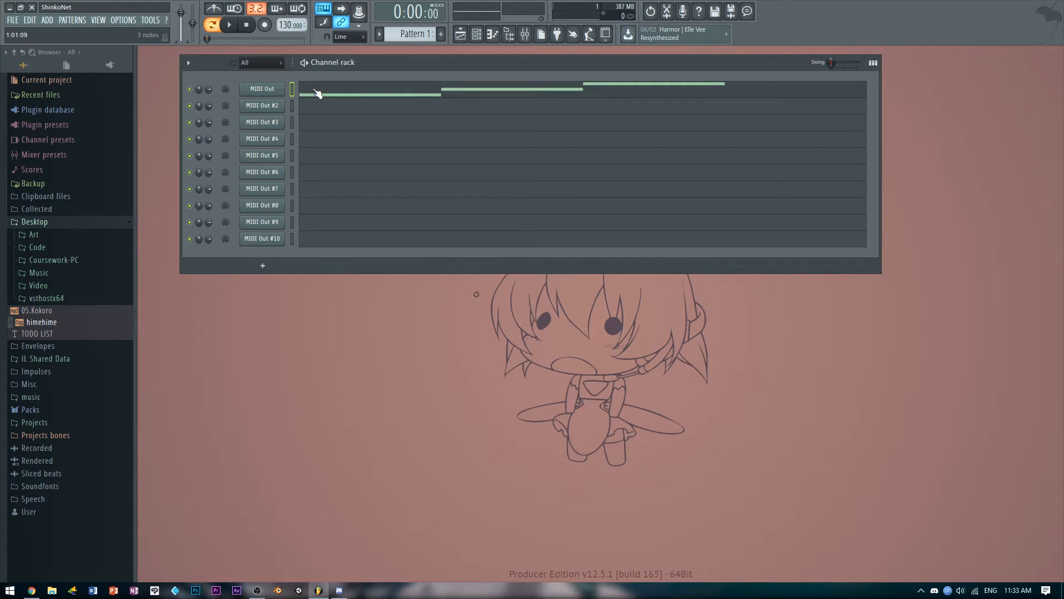
pyautogui.click(12, 19)
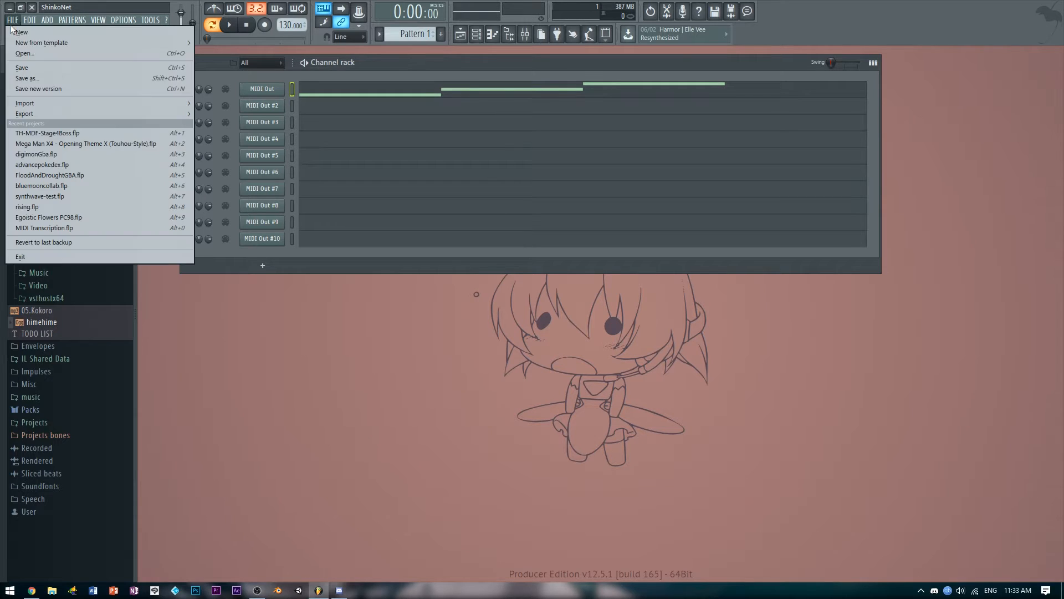
pyautogui.moveTo(181, 109)
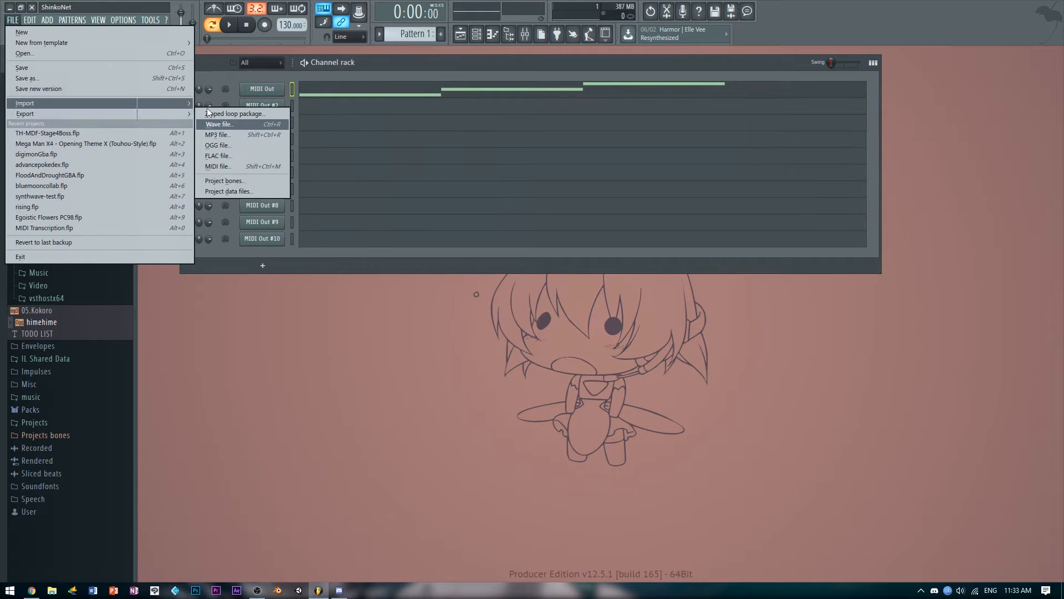
pyautogui.click(244, 168)
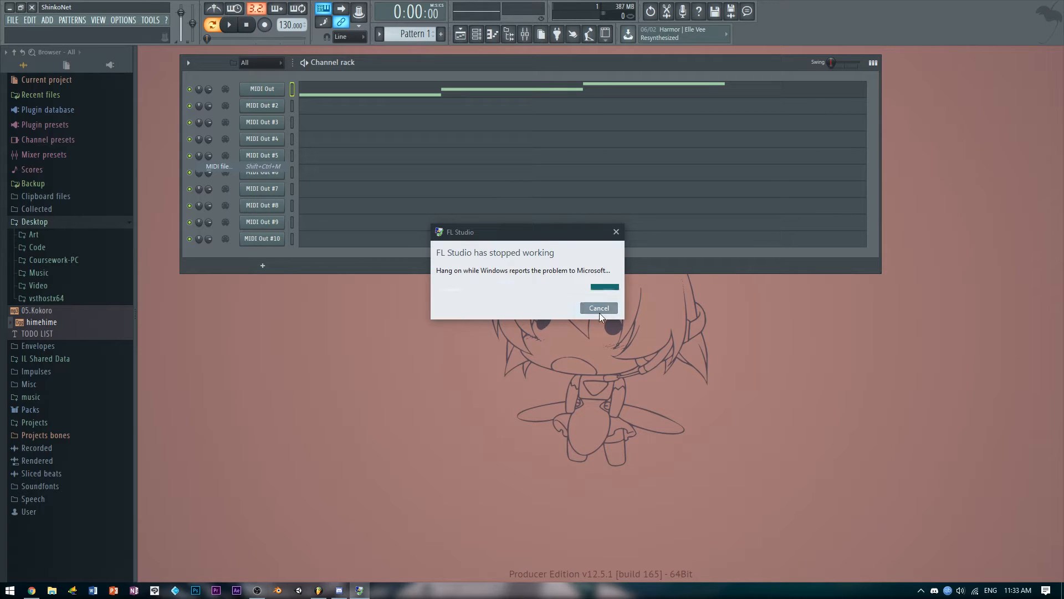
pyautogui.click(578, 312)
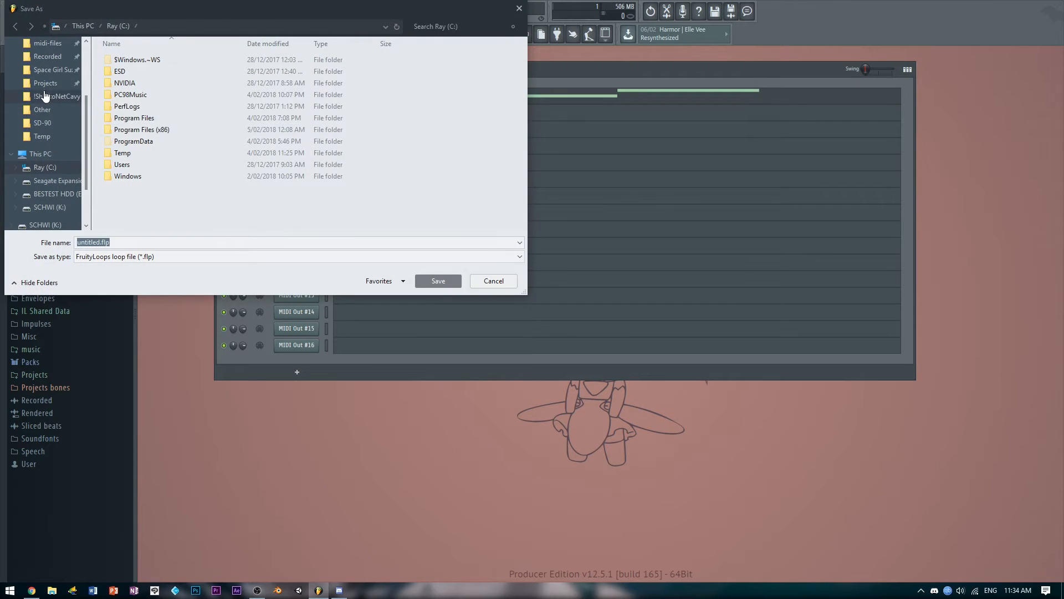
# Save the project as tutorial1 in the Projects folder
pyautogui.click(45, 84)
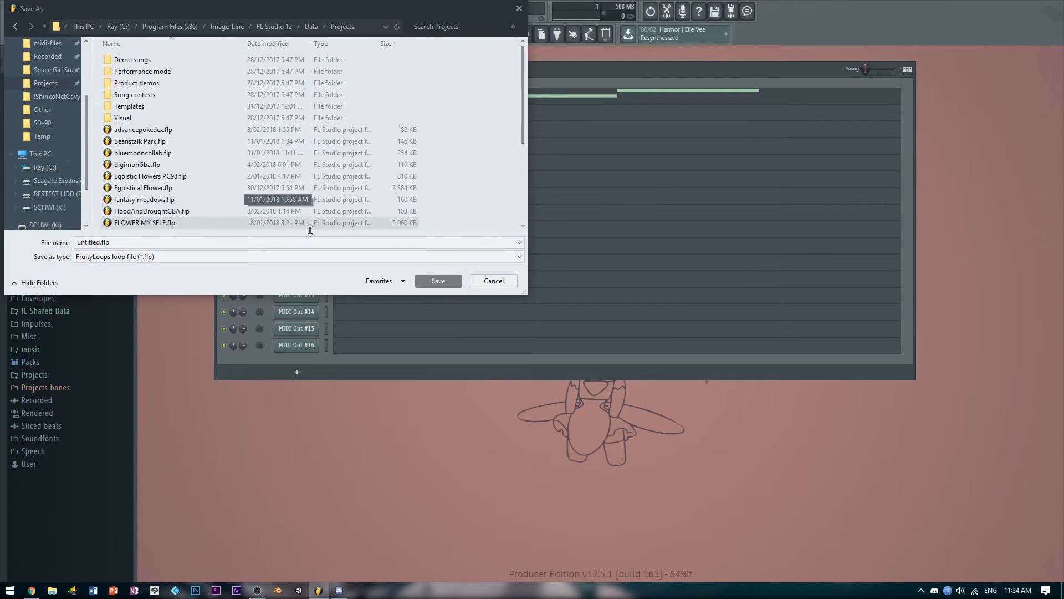
pyautogui.click(282, 244)
pyautogui.write('tutorial1')
pyautogui.press('Return')
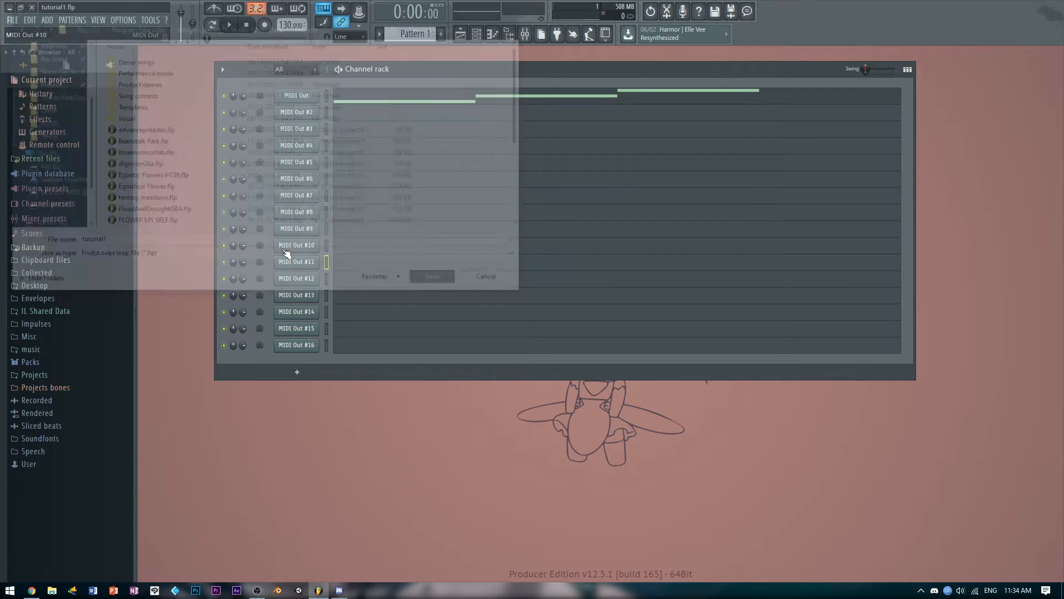
# Export the project as a MIDI file named tutorial1.mid to the Desktop
pyautogui.click(12, 20)
pyautogui.moveTo(157, 114)
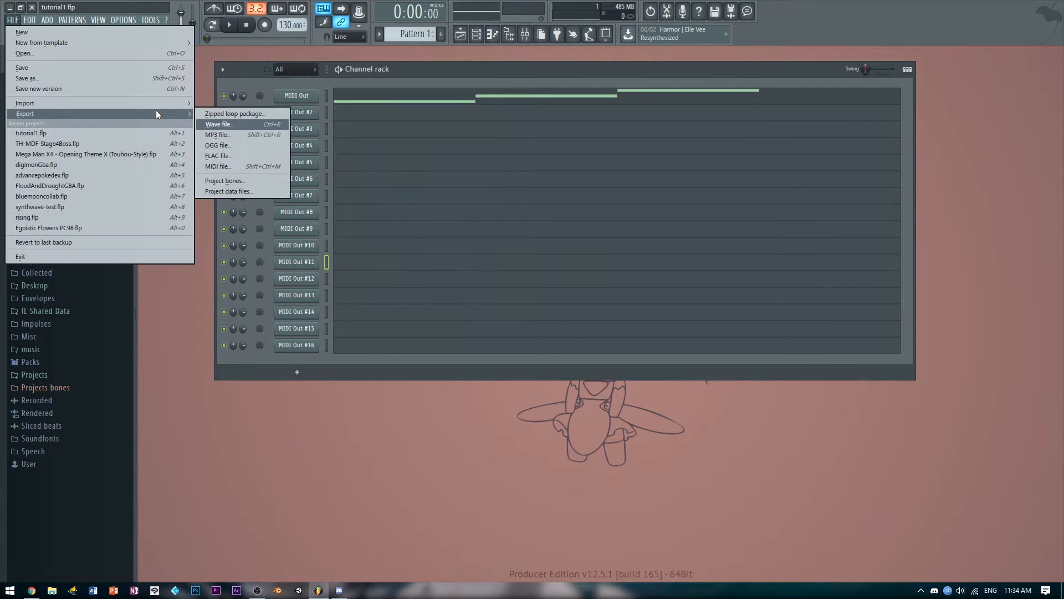
pyautogui.click(239, 165)
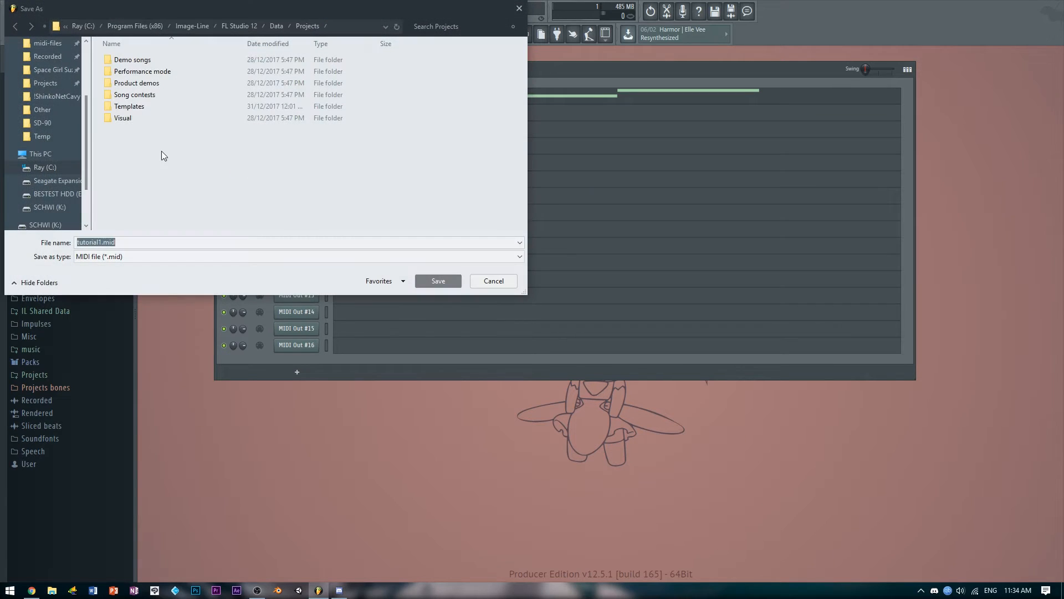
pyautogui.scroll(2, 49, 149)
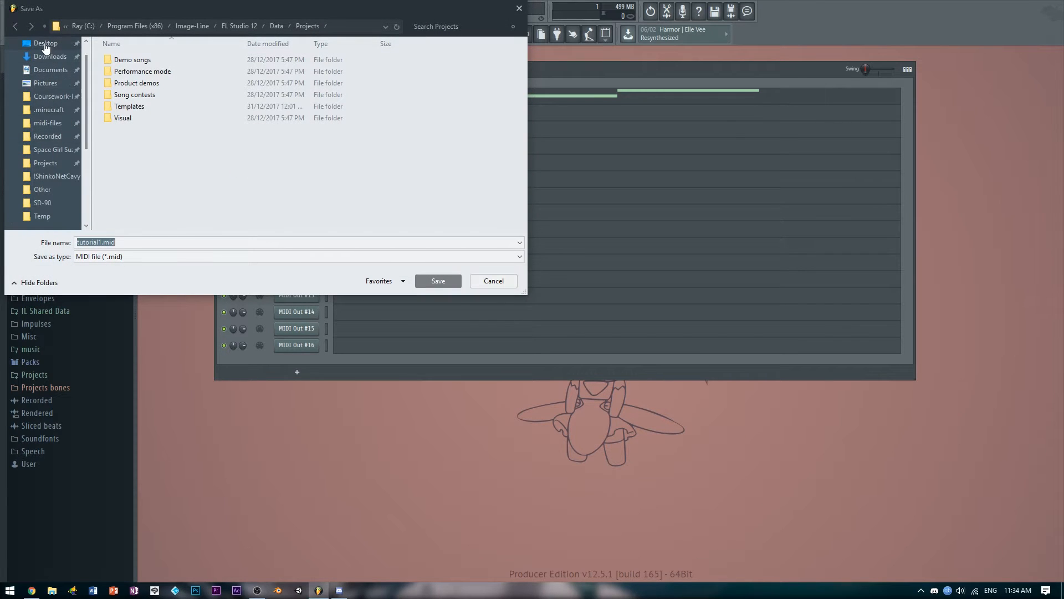
pyautogui.click(45, 44)
pyautogui.click(446, 281)
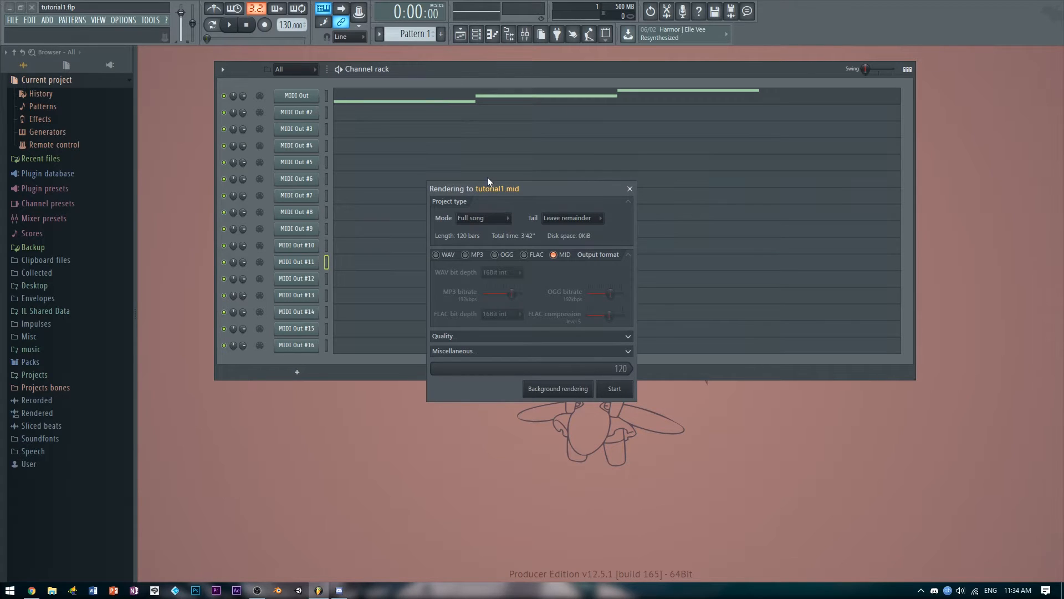
# Set the render mode to Pattern and start rendering tutorial1.mid
pyautogui.click(508, 218)
pyautogui.click(495, 241)
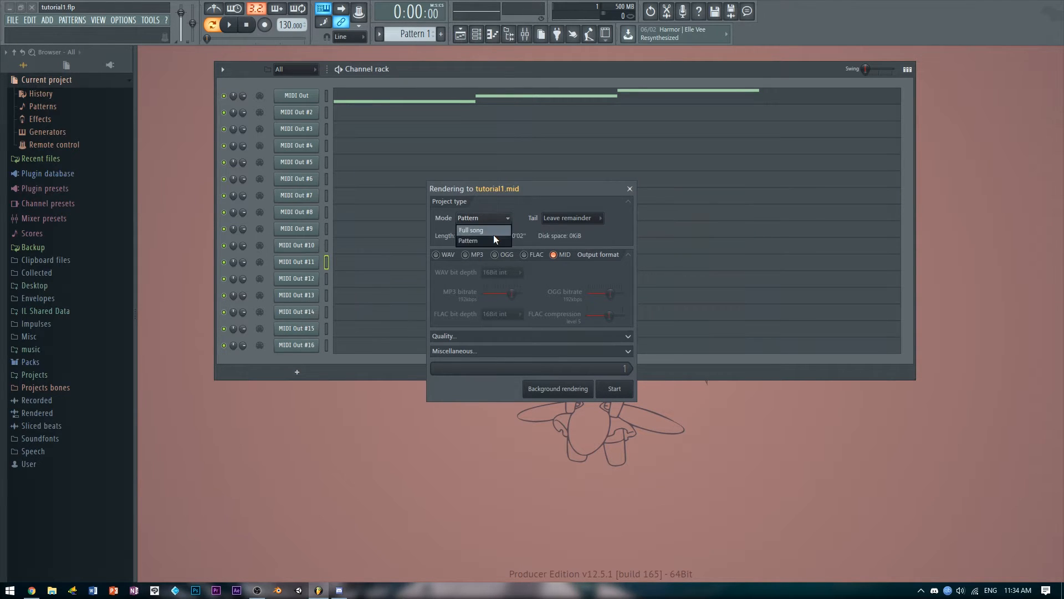
pyautogui.click(489, 240)
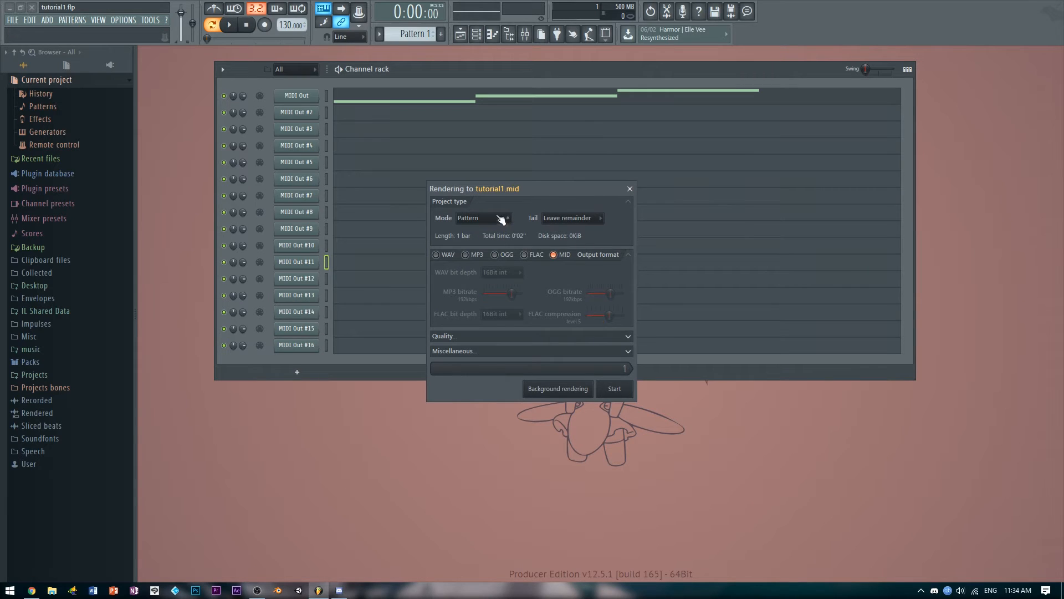
pyautogui.click(617, 389)
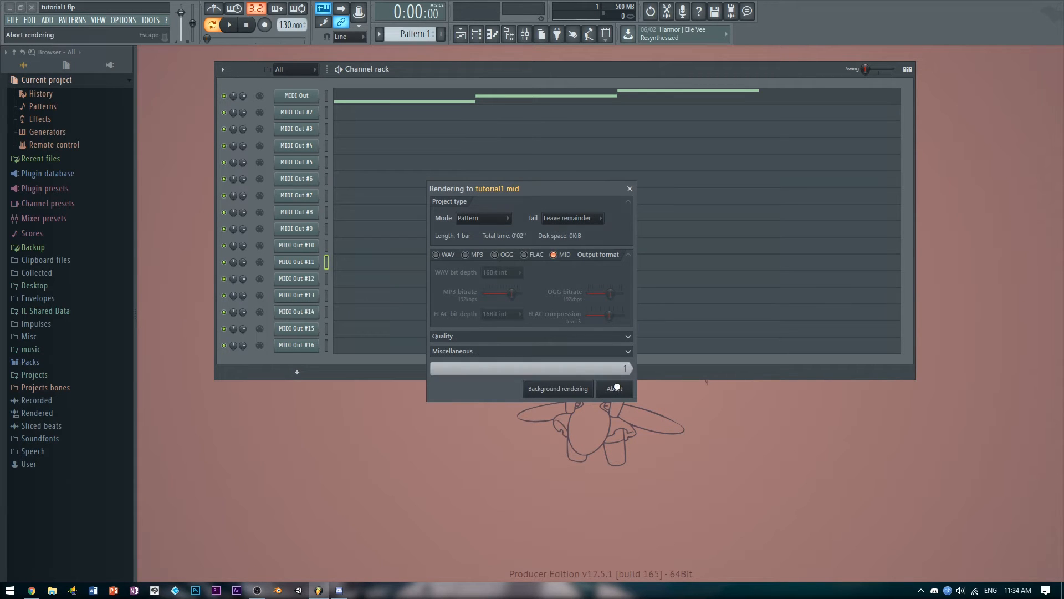
# Open the exported tutorial1.mid from the desktop in MIDITrail, view it, close the player and return to FL Studio
pyautogui.click(9, 7)
pyautogui.doubleClick(21, 428)
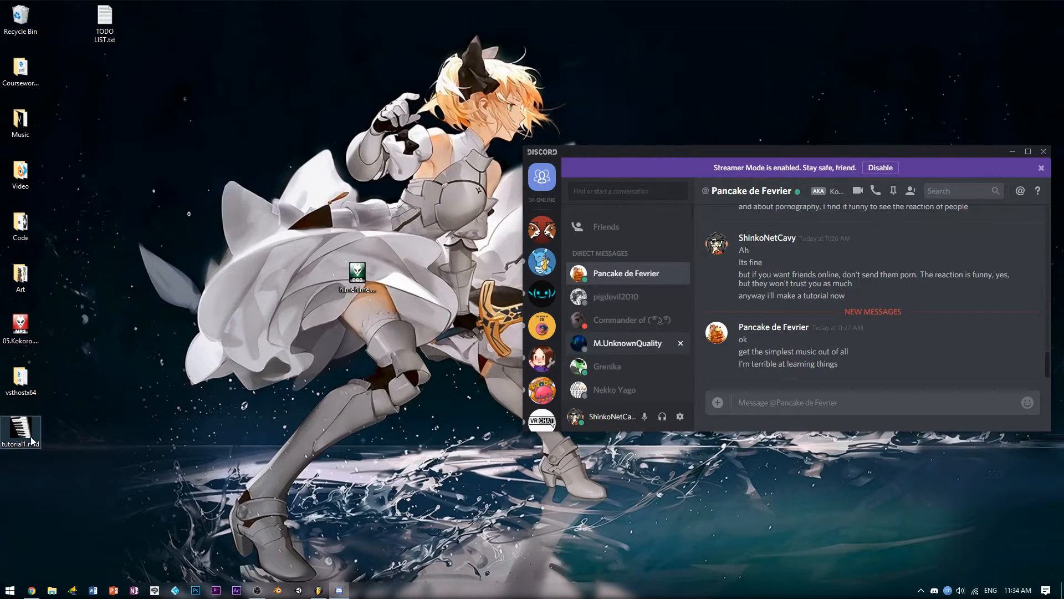
pyautogui.moveTo(558, 63); pyautogui.dragTo(527, 4)
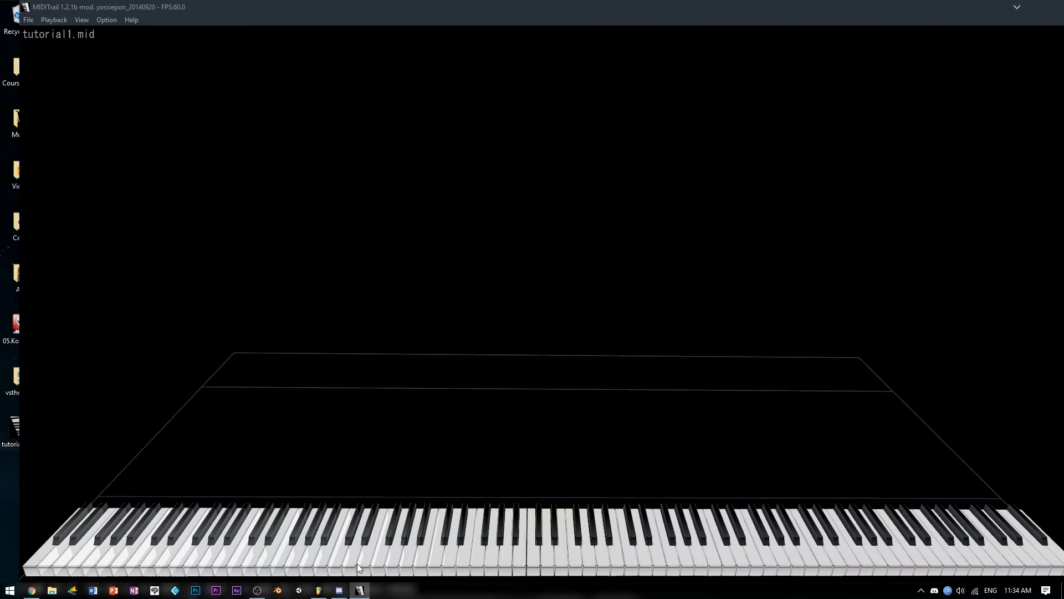
pyautogui.click(318, 590)
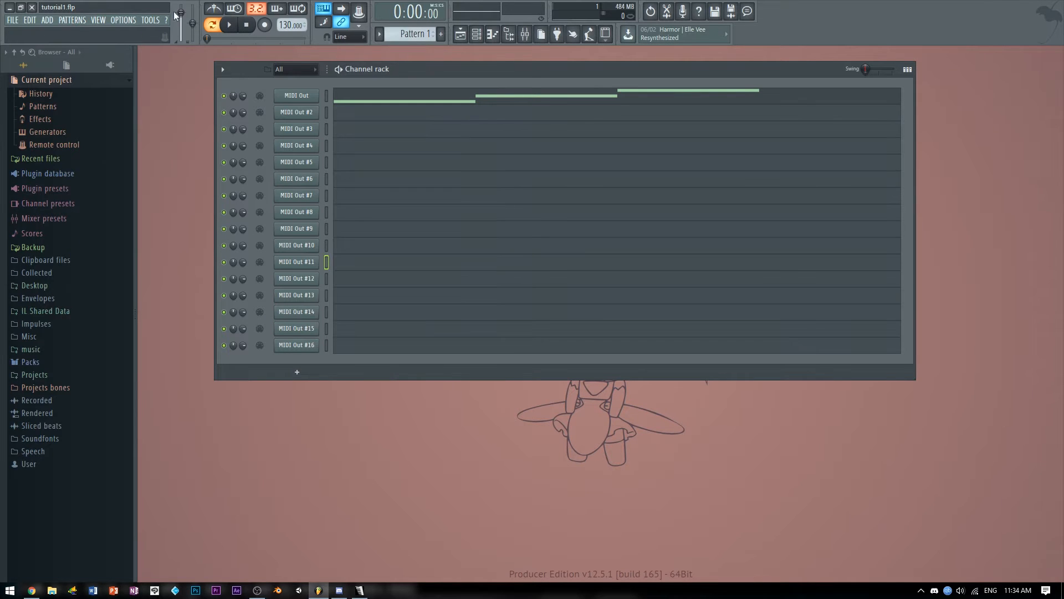
pyautogui.click(360, 589)
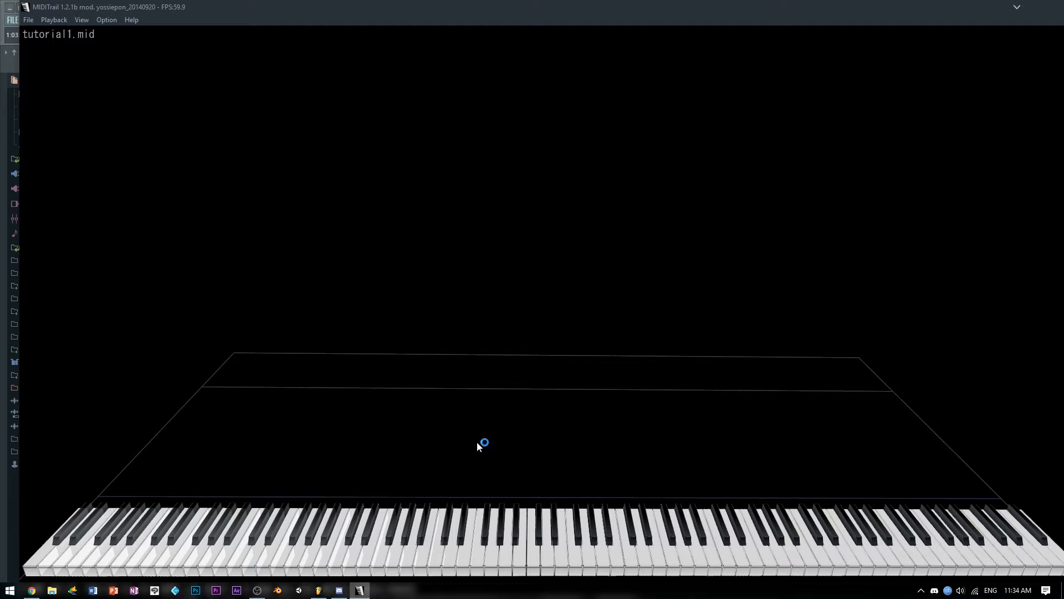
pyautogui.click(1030, 8)
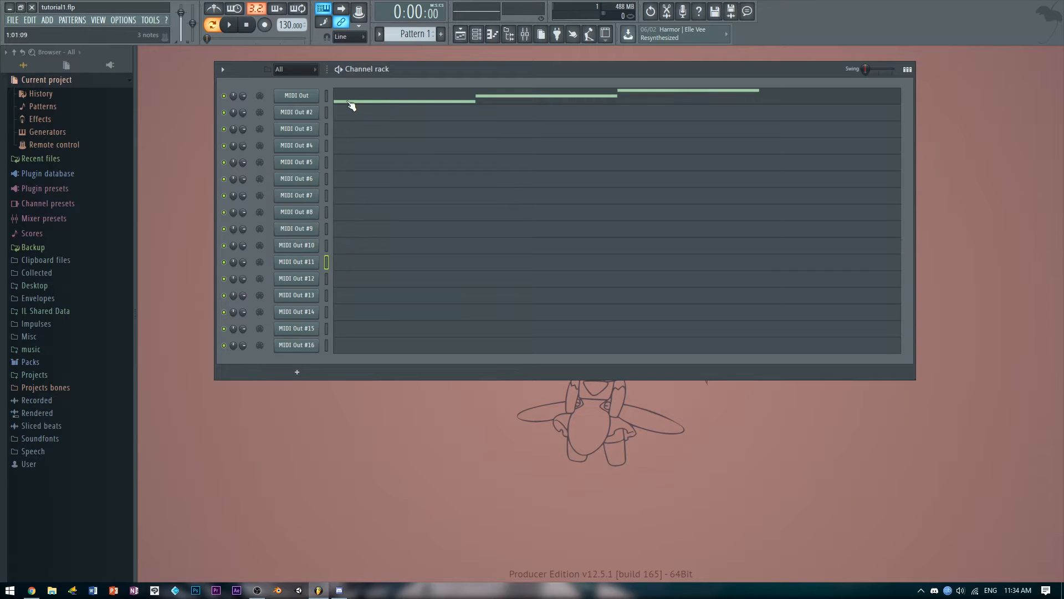
# Set the first MIDI Out channel's patch to Violin and play the pattern briefly
pyautogui.click(296, 96)
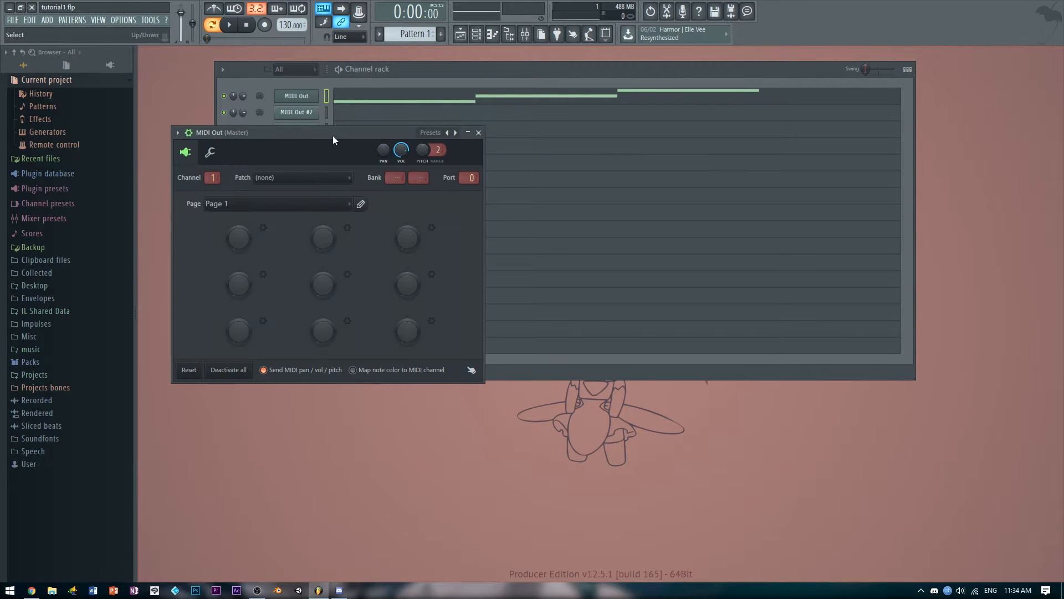
pyautogui.click(304, 178)
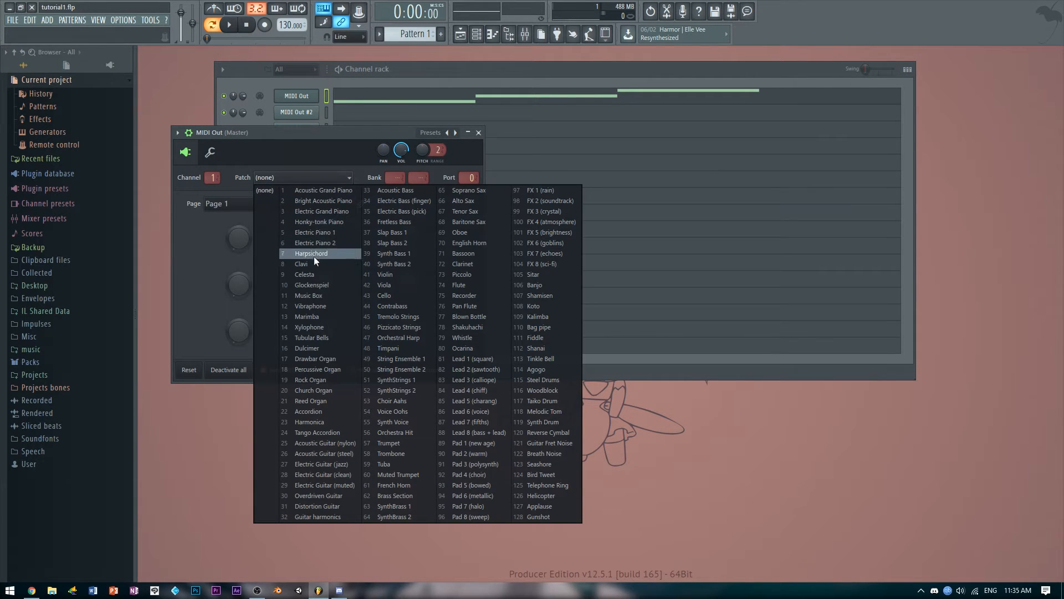
pyautogui.click(349, 162)
pyautogui.click(268, 177)
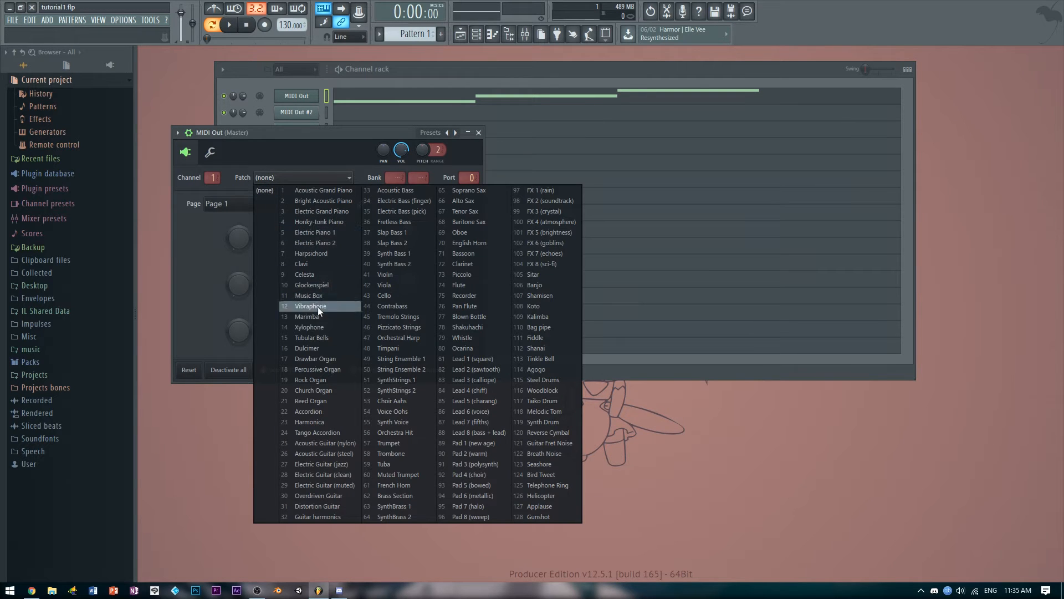
pyautogui.click(416, 276)
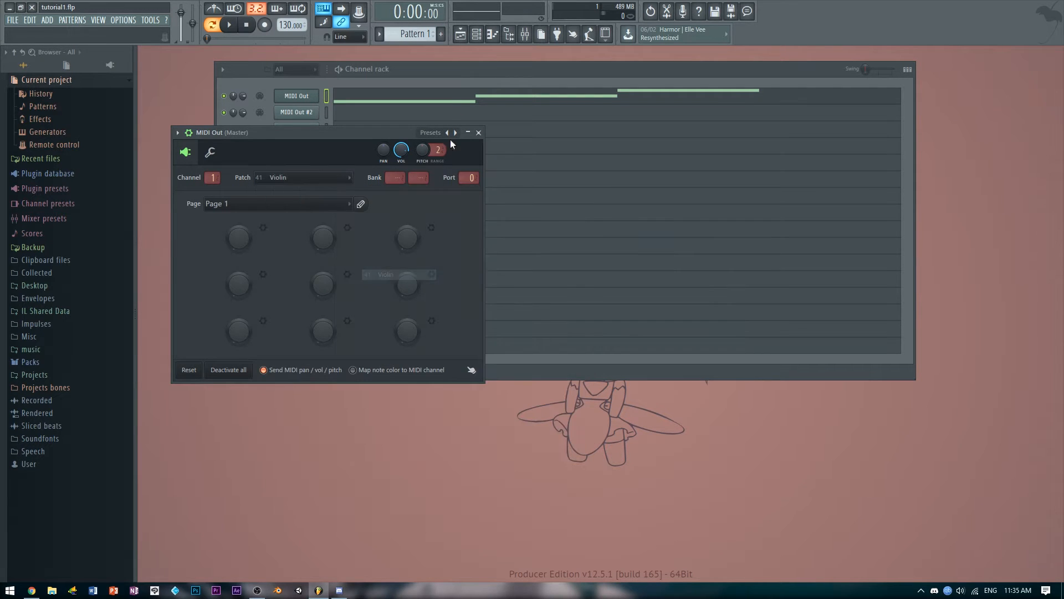
pyautogui.click(437, 84)
pyautogui.press('space')
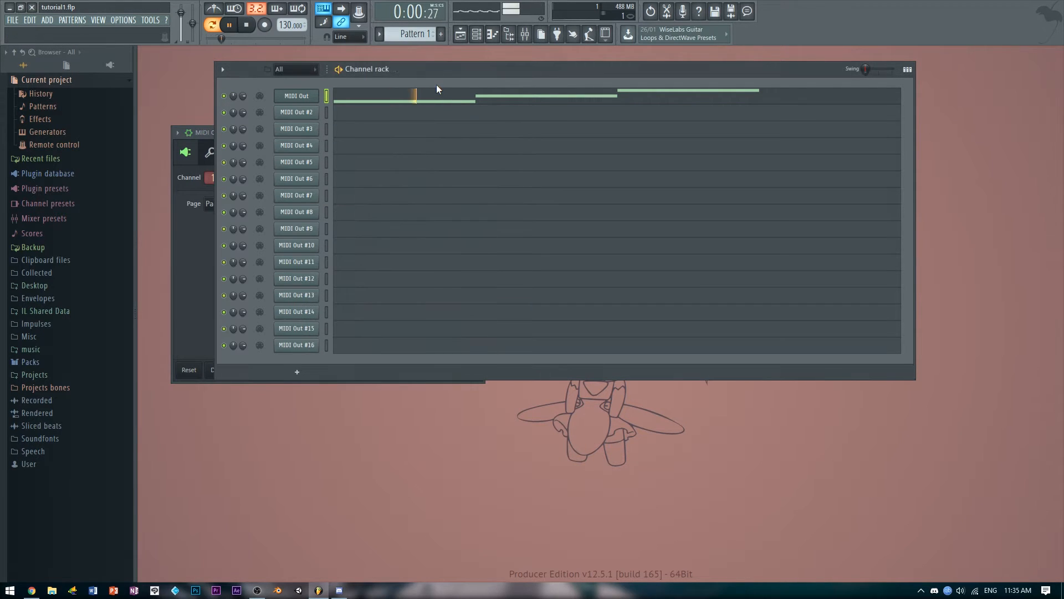
pyautogui.press('space')
# Change the first MIDI Out channel's patch to Flute and audition the pattern
pyautogui.click(202, 242)
pyautogui.click(325, 176)
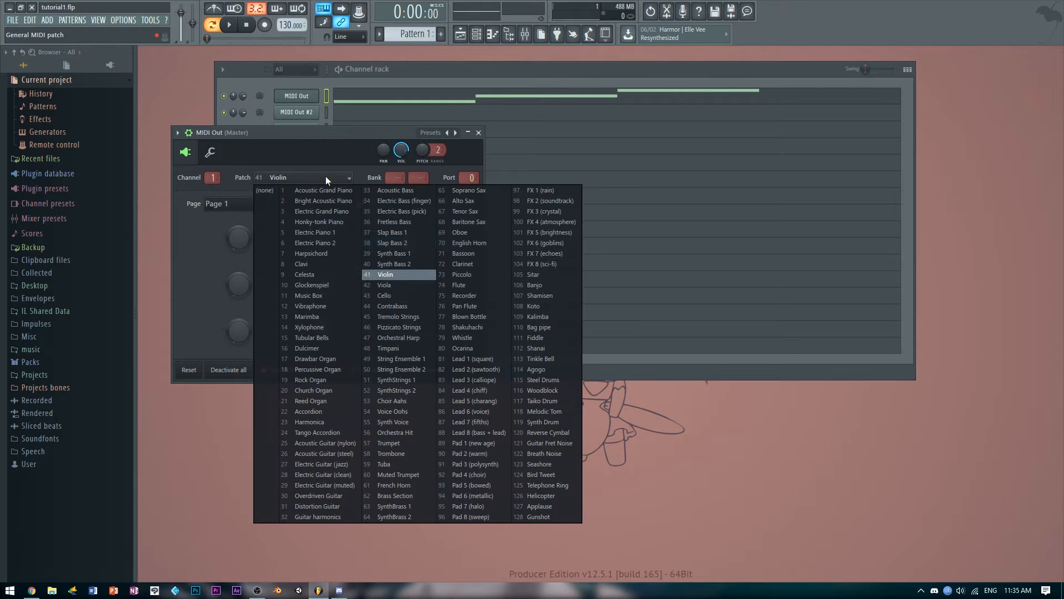
pyautogui.click(462, 285)
pyautogui.click(429, 121)
pyautogui.press('space')
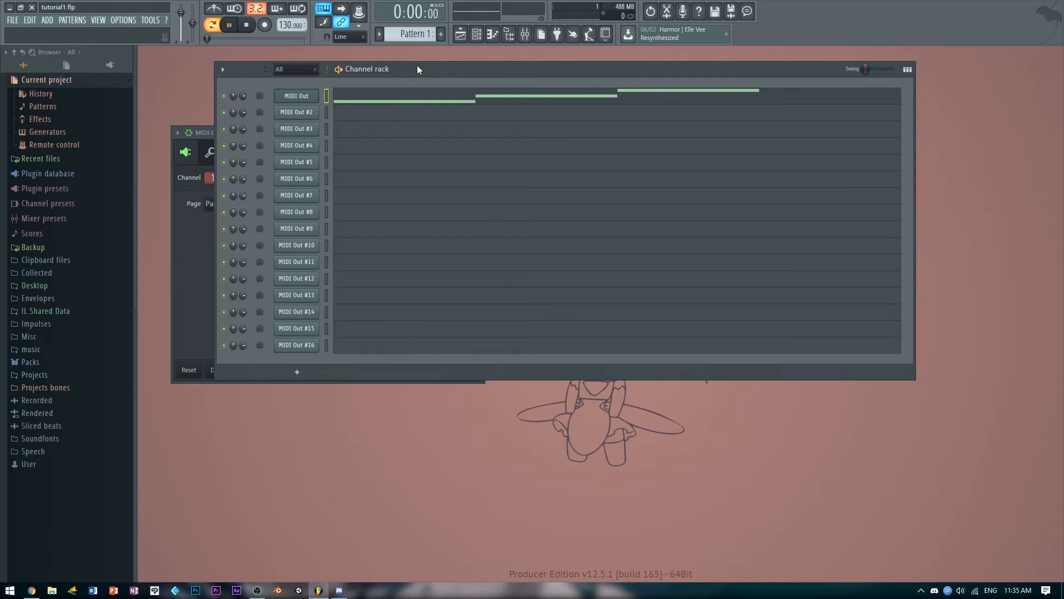
pyautogui.press('space')
# Reset the first MIDI Out channel's patch to (none) and leave its settings
pyautogui.click(192, 235)
pyautogui.click(333, 178)
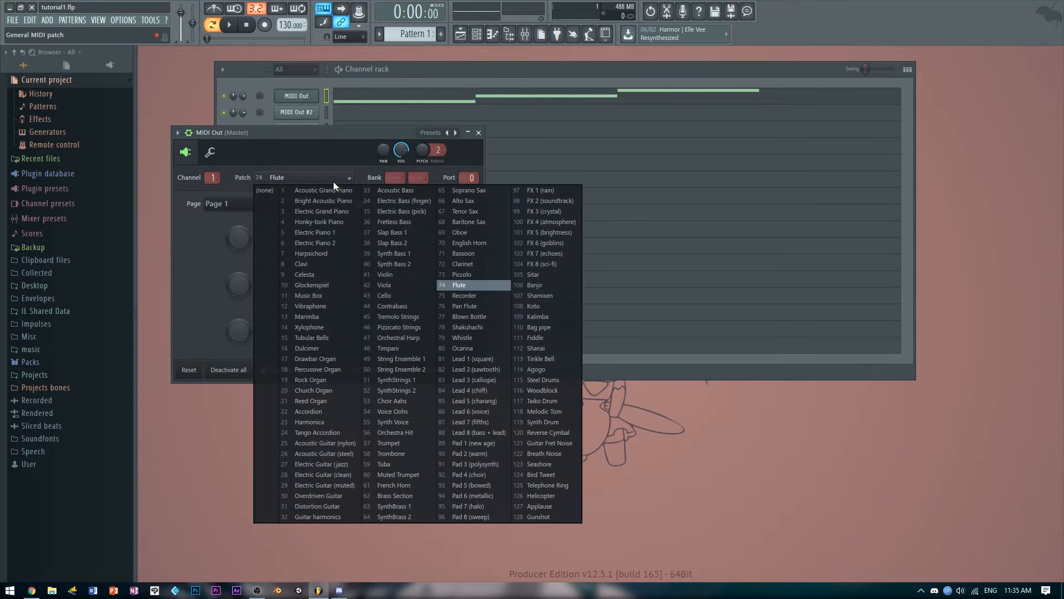
pyautogui.click(258, 186)
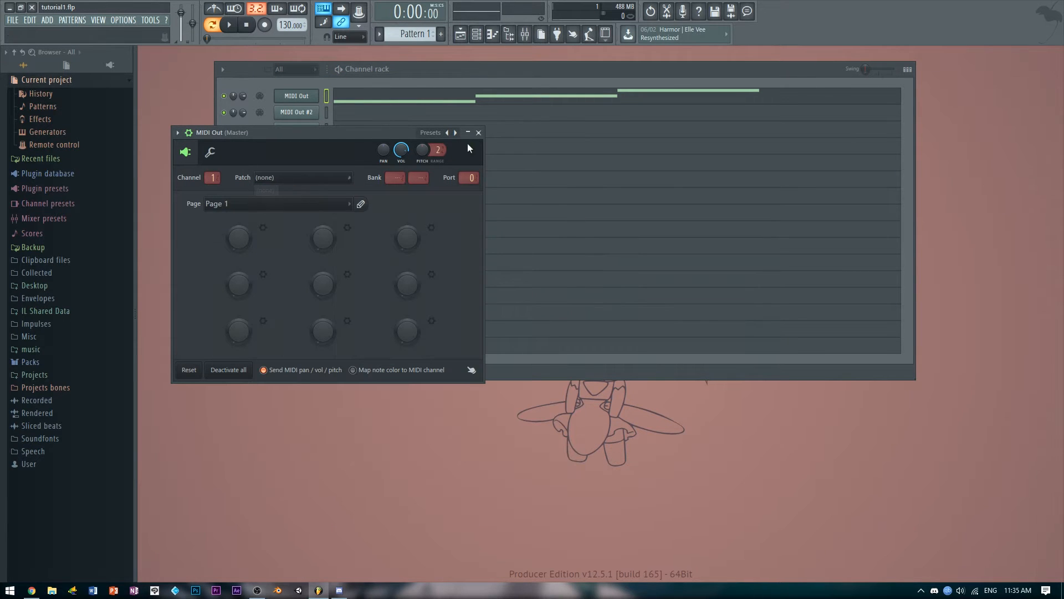
pyautogui.click(463, 127)
# Delete all notes from the first MIDI Out channel's piano roll and close it
pyautogui.click(384, 102)
pyautogui.hotkey('ctrl', 'a')
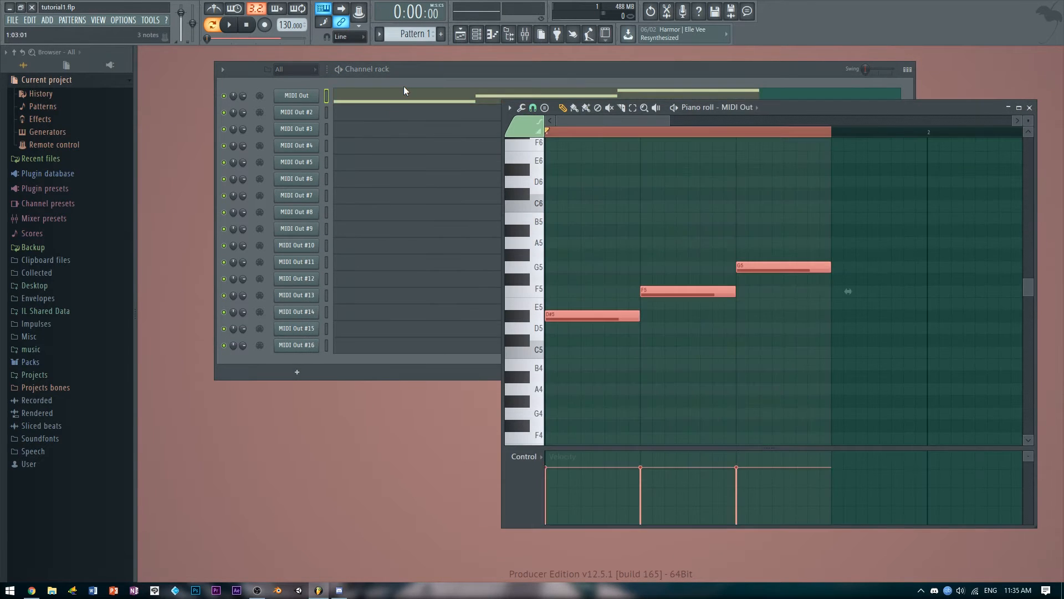
pyautogui.press('Delete')
pyautogui.click(1029, 107)
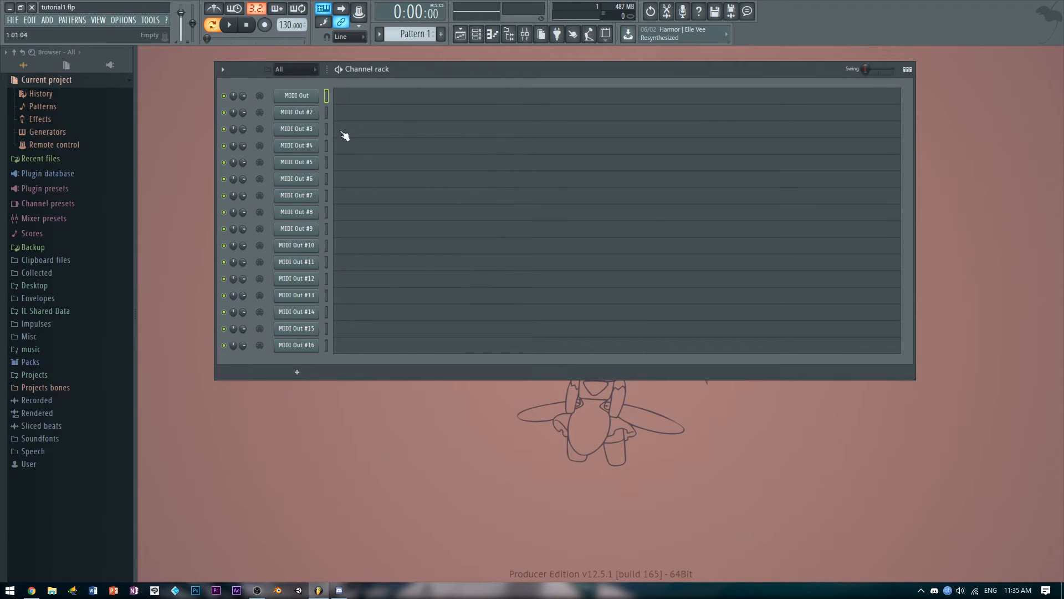
# Place consecutive one-beat notes G#5, G5 and F5 in the first MIDI Out channel's piano roll
pyautogui.click(371, 97)
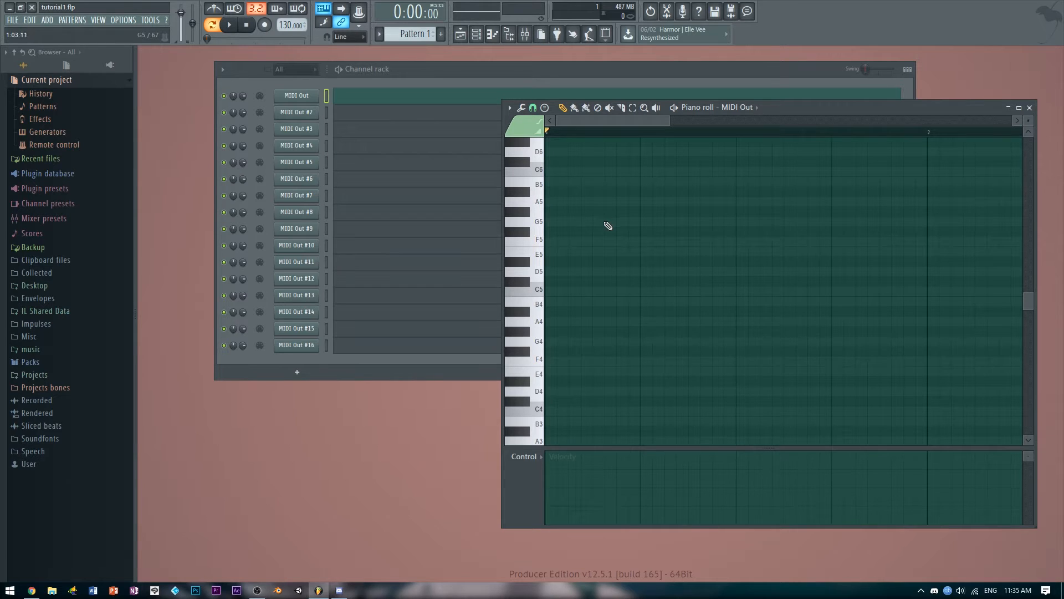
pyautogui.moveTo(606, 223)
pyautogui.mouseDown()
pyautogui.moveTo(487, 204)
pyautogui.moveTo(635, 224)
pyautogui.mouseUp()
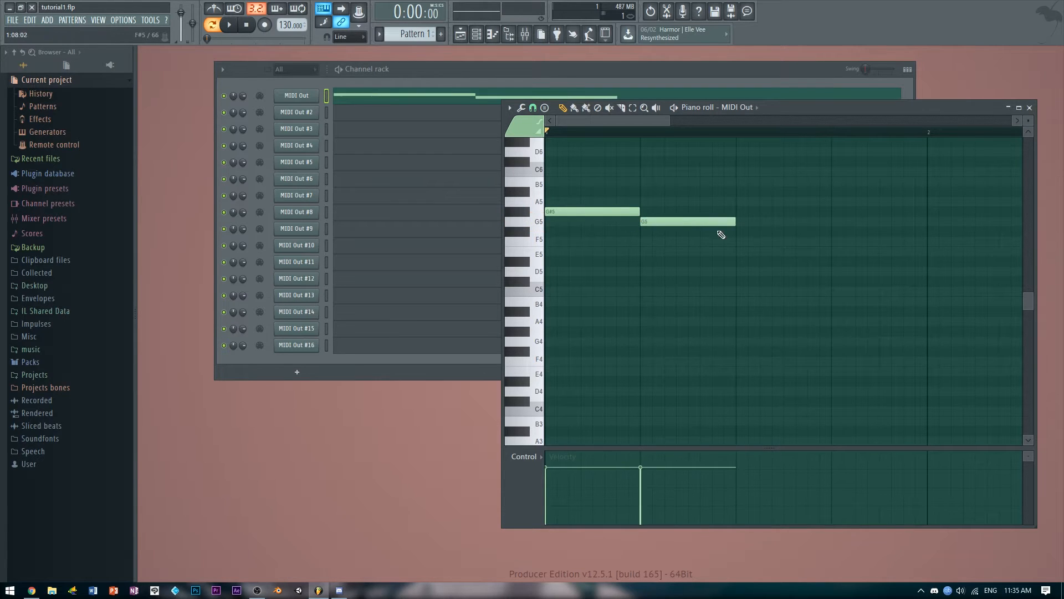
pyautogui.click(737, 240)
# Add a one-beat D#5 note at the start of MIDI Out #2's piano roll and play both channels briefly
pyautogui.click(392, 117)
pyautogui.moveTo(557, 261); pyautogui.dragTo(549, 260)
pyautogui.press('space')
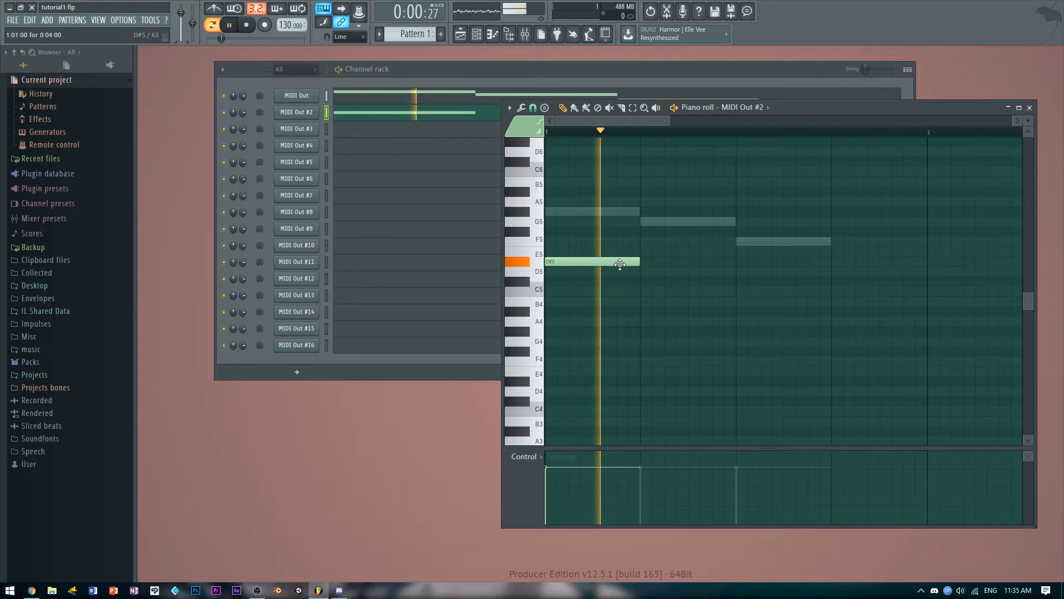
pyautogui.press('space')
# Add one-beat G5 and A#5 notes after the D#5 note in MIDI Out #2 and play the pattern
pyautogui.click(649, 222)
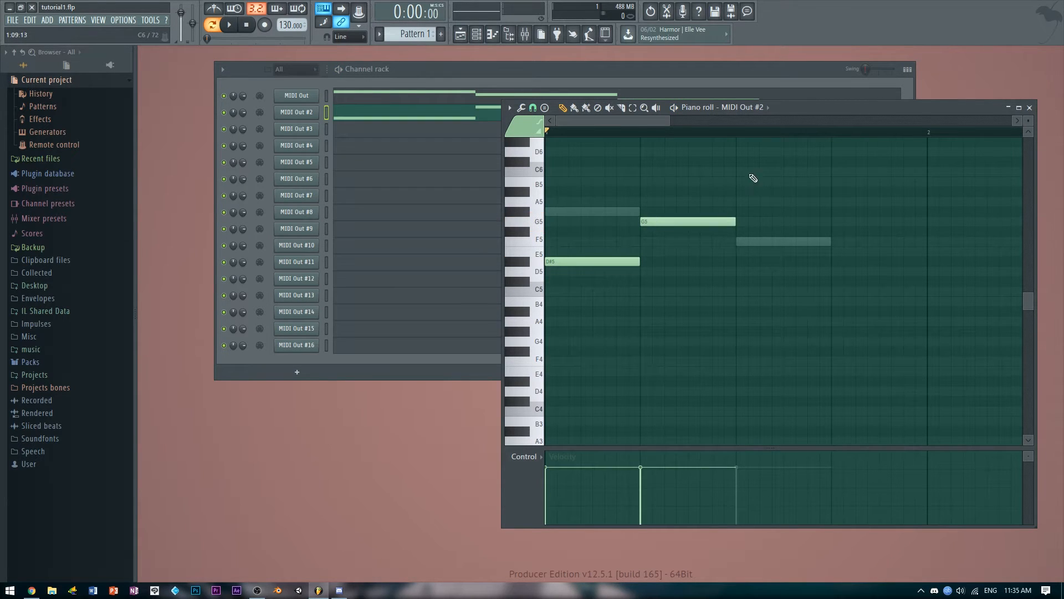
pyautogui.moveTo(750, 177); pyautogui.dragTo(734, 202)
pyautogui.press('space')
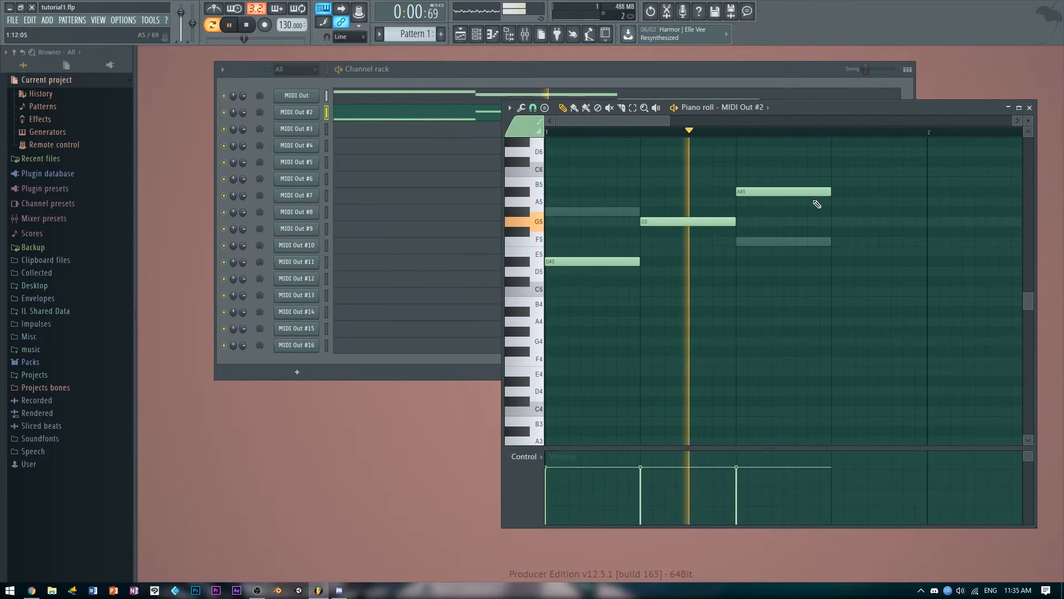
# Stop playback and delete all notes from the MIDI Out #2 and first MIDI Out piano rolls
pyautogui.press('space')
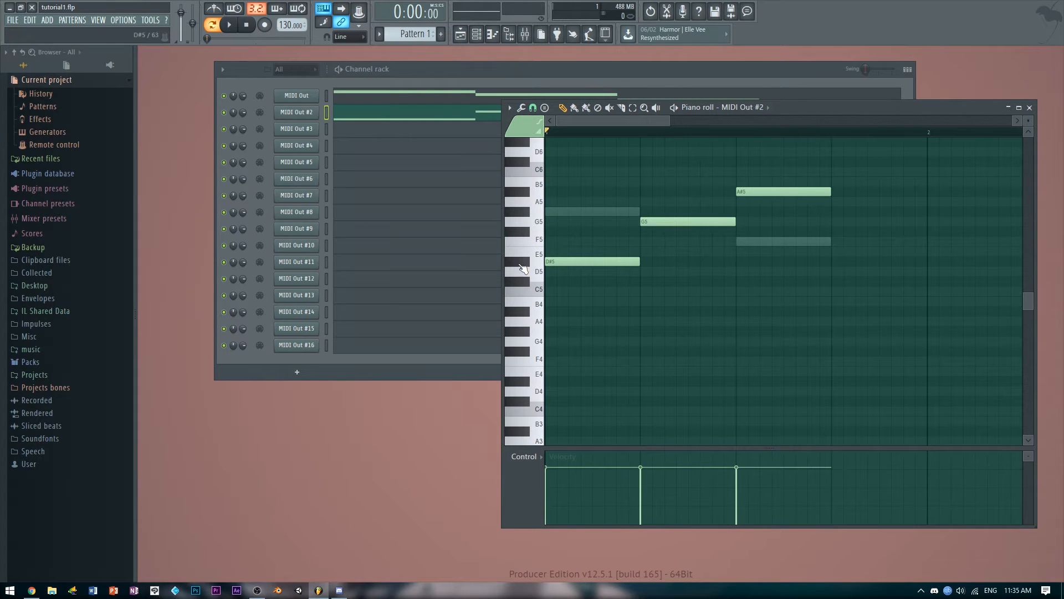
pyautogui.moveTo(573, 290); pyautogui.dragTo(765, 176)
pyautogui.press('Delete')
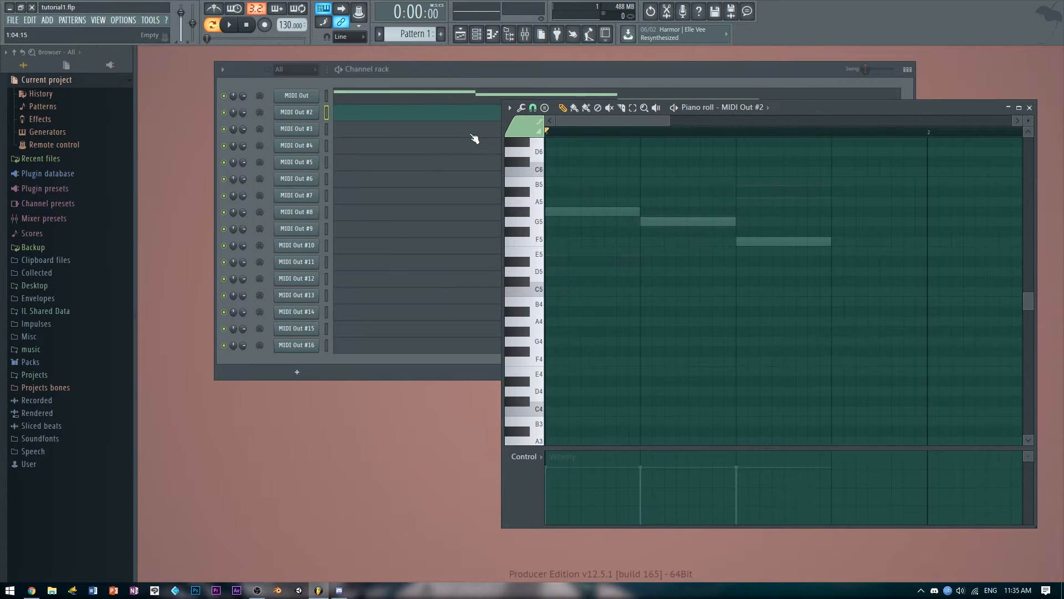
pyautogui.doubleClick(604, 213)
pyautogui.hotkey('ctrl', 'a')
pyautogui.press('Delete')
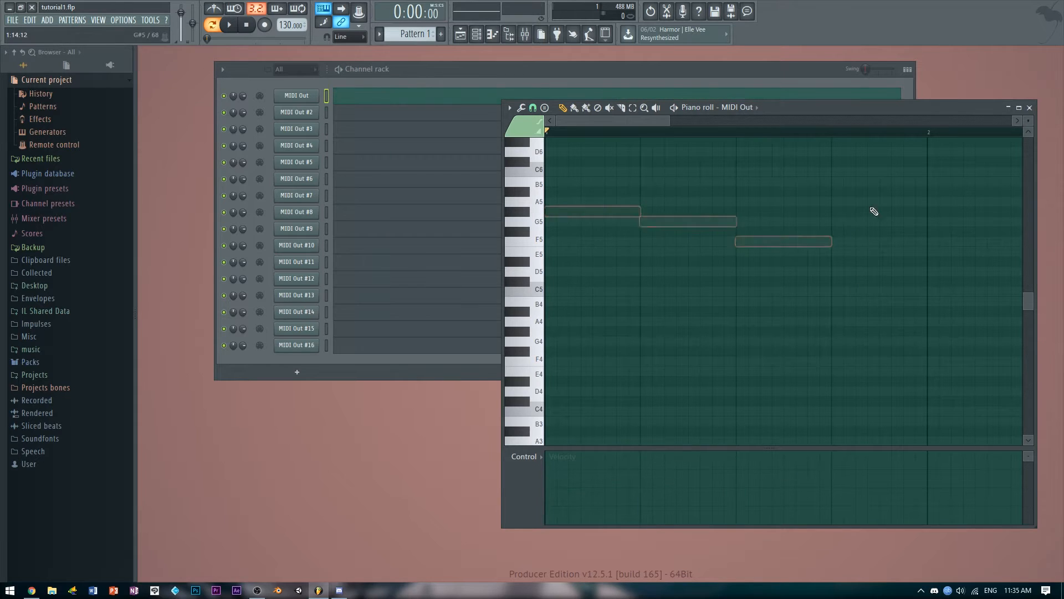
pyautogui.click(1030, 107)
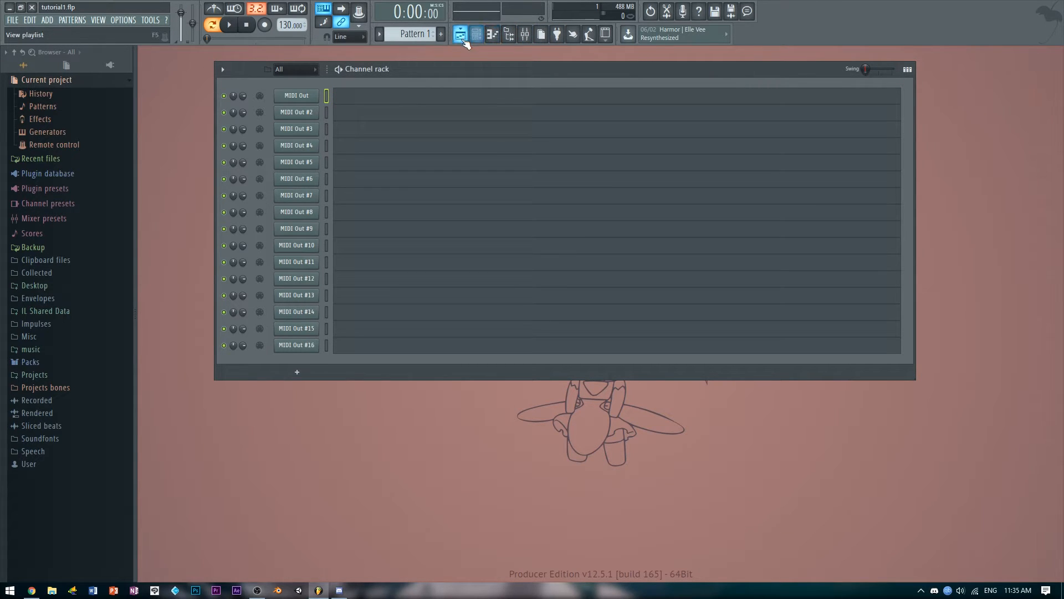
# Expand the Desktop folder in the browser and delete the long Pattern 1 clip from Track 2 of the playlist
pyautogui.click(75, 286)
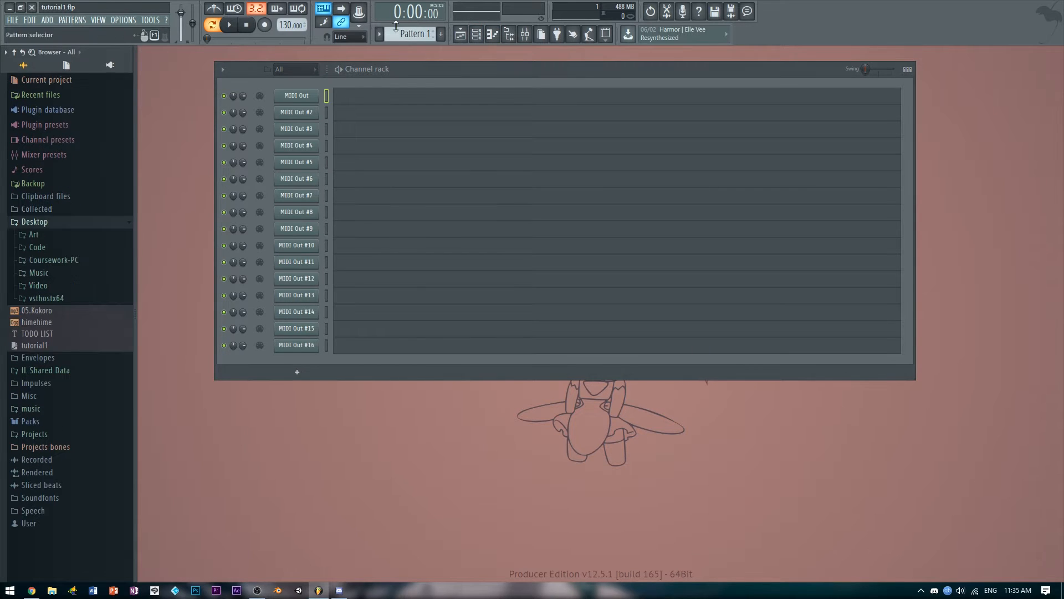
pyautogui.click(461, 37)
pyautogui.click(461, 38)
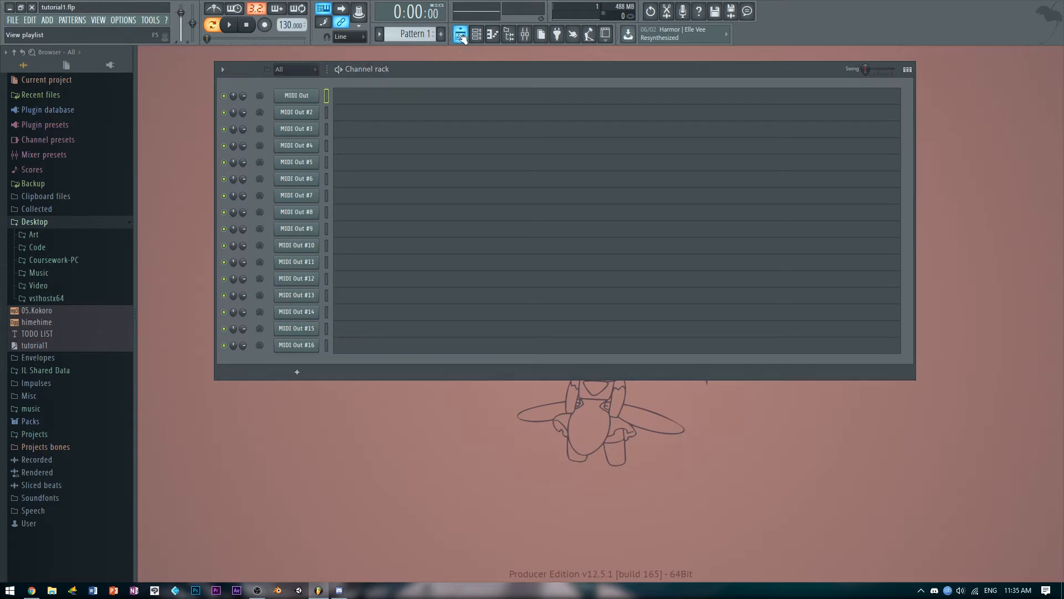
pyautogui.click(463, 40)
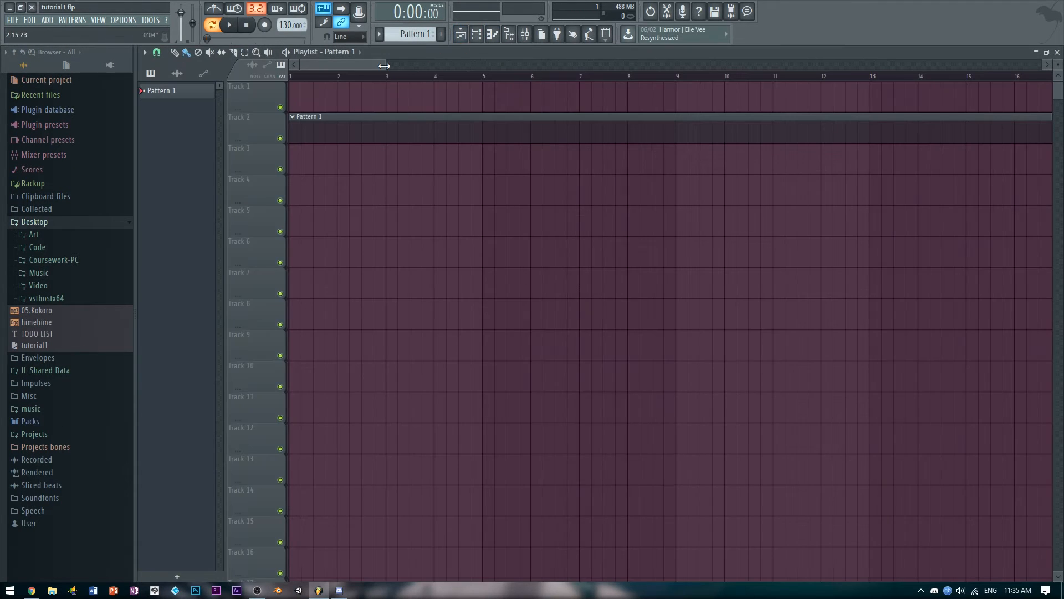
pyautogui.moveTo(386, 66); pyautogui.dragTo(991, 116)
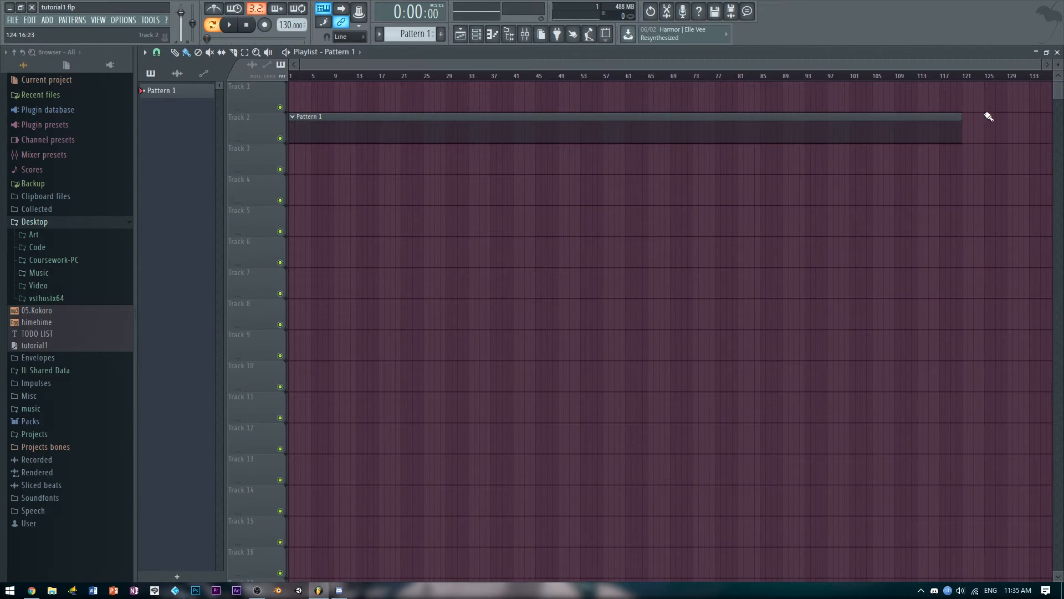
pyautogui.rightClick(935, 130)
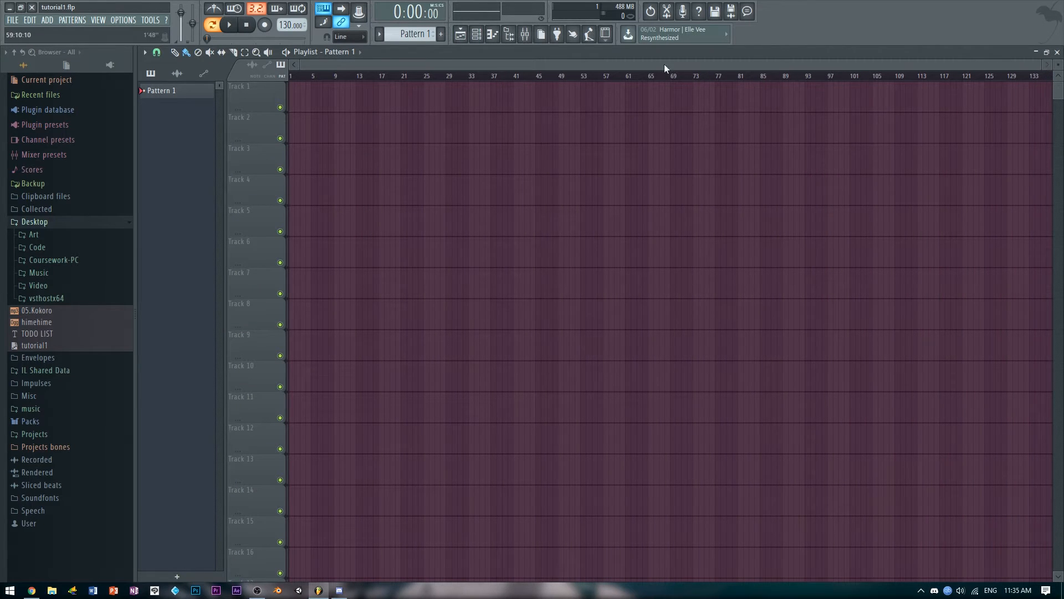
# Place a Pattern 1 clip at bar 1 of Track 2, extend it to four bars, and close the playlist
pyautogui.moveTo(1043, 69); pyautogui.dragTo(514, 63)
pyautogui.moveTo(332, 52); pyautogui.dragTo(308, 137)
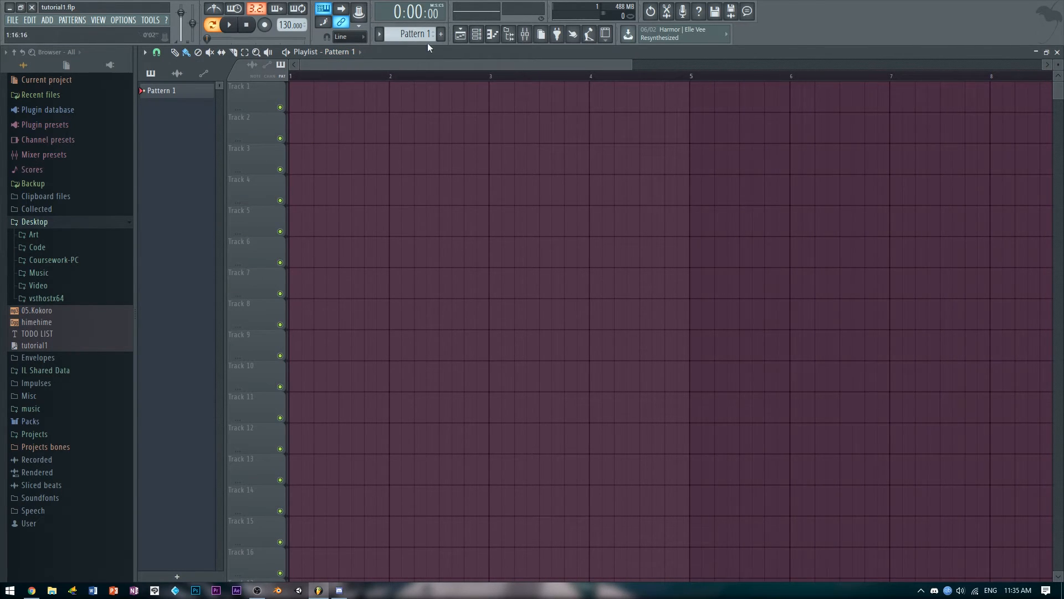
pyautogui.click(477, 34)
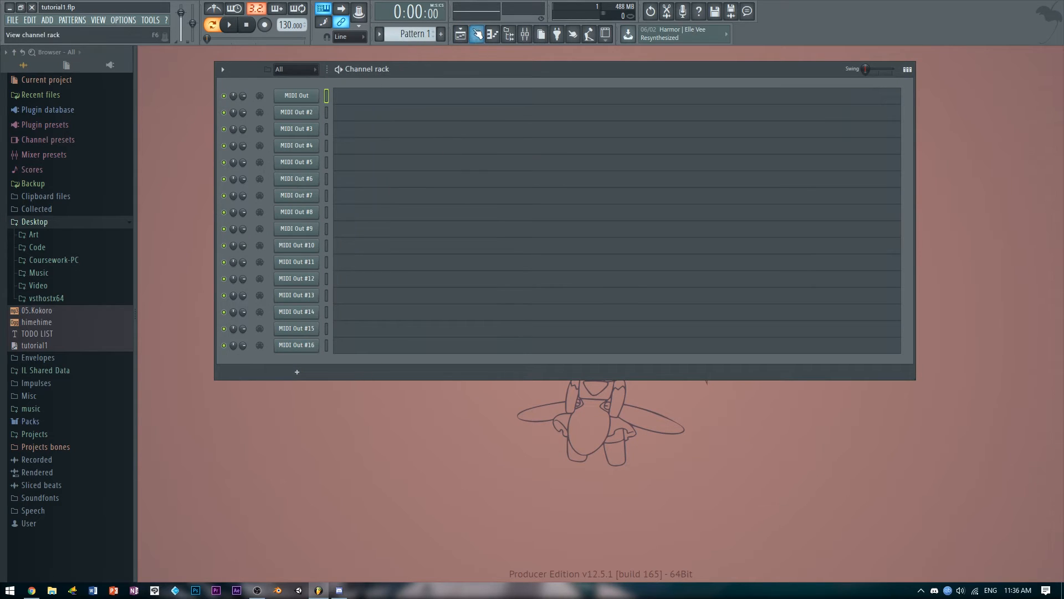
pyautogui.click(476, 34)
pyautogui.click(463, 33)
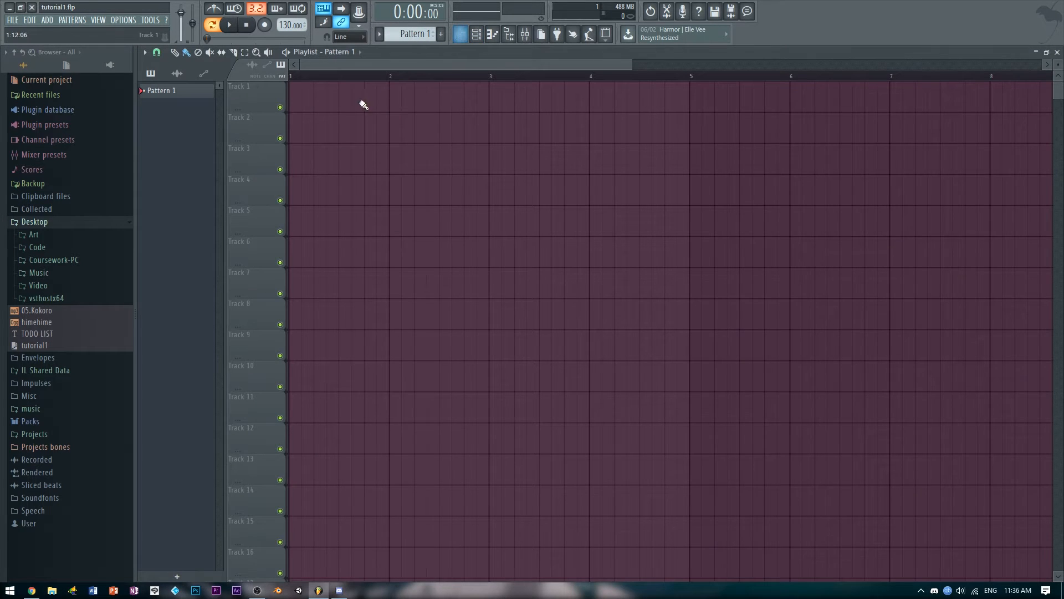
pyautogui.click(323, 133)
pyautogui.moveTo(323, 133); pyautogui.dragTo(283, 126)
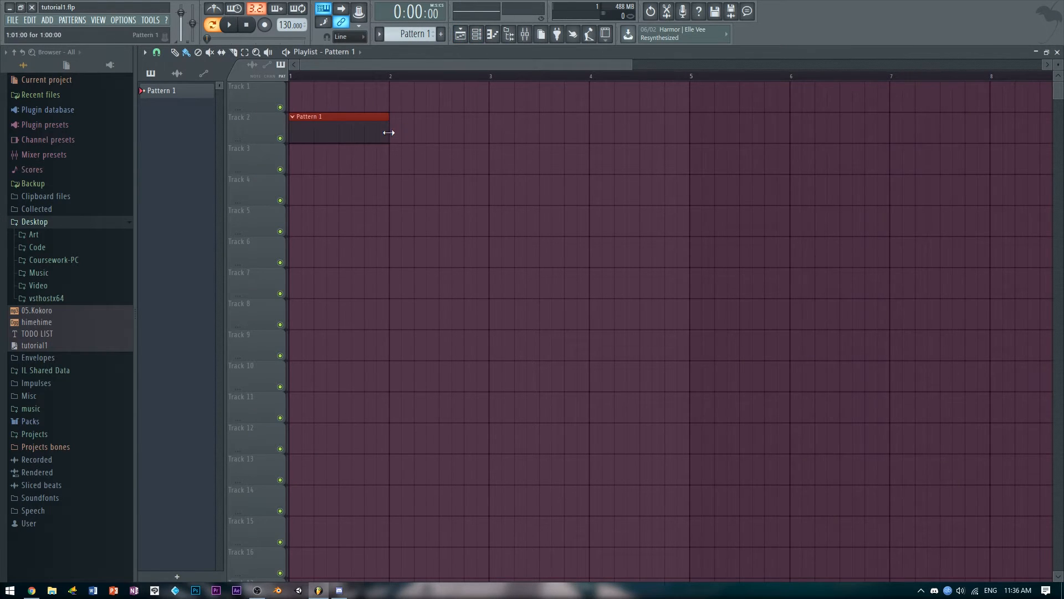
pyautogui.moveTo(389, 133); pyautogui.dragTo(685, 131)
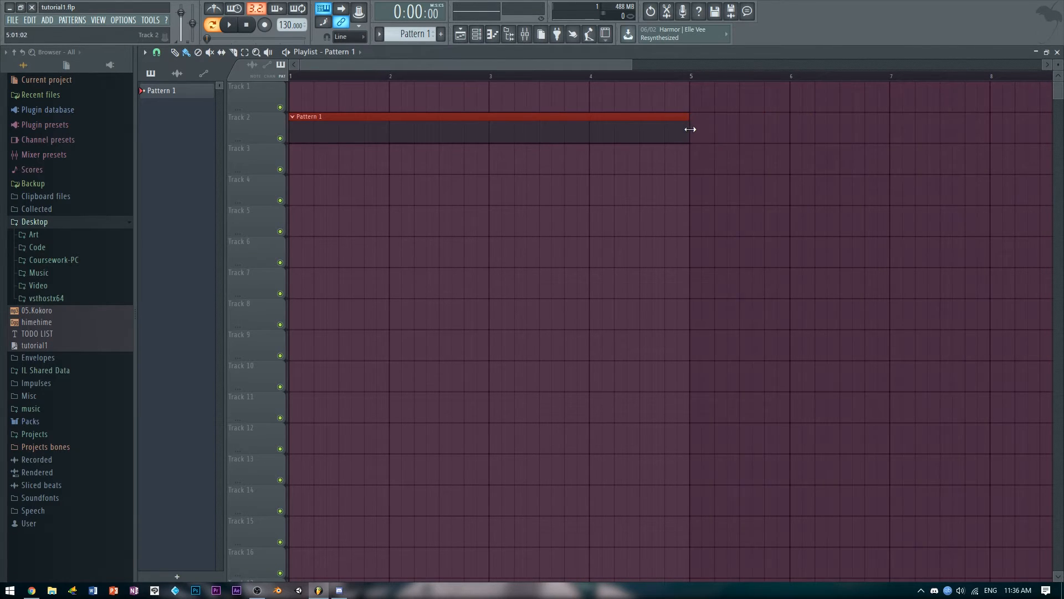
pyautogui.click(1058, 52)
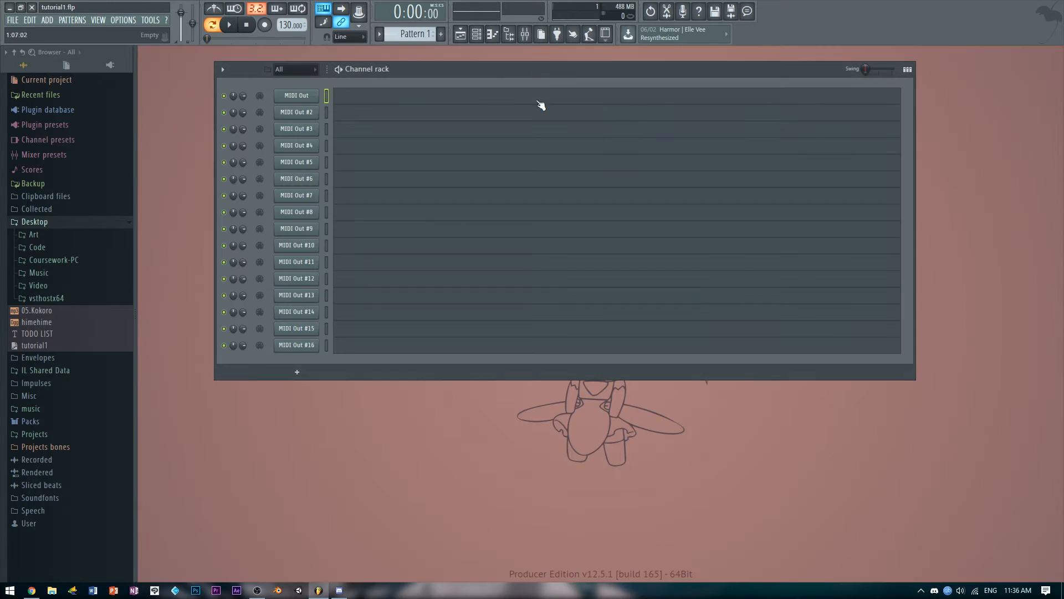
# Toggle between song and pattern mode and view the Pattern 1 clip in the playlist
pyautogui.click(213, 26)
pyautogui.click(215, 28)
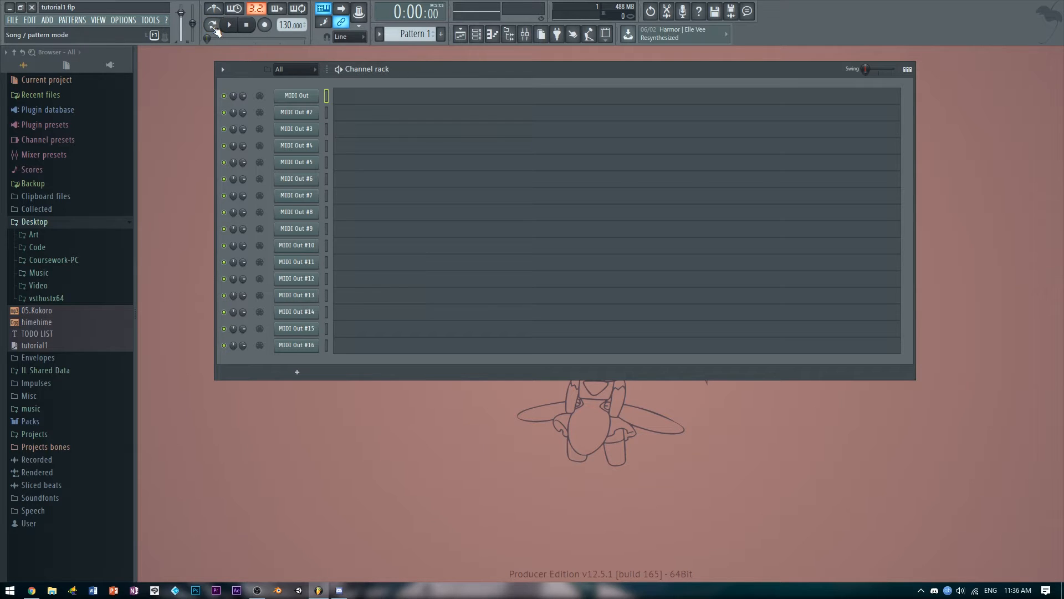
pyautogui.click(214, 27)
pyautogui.click(460, 34)
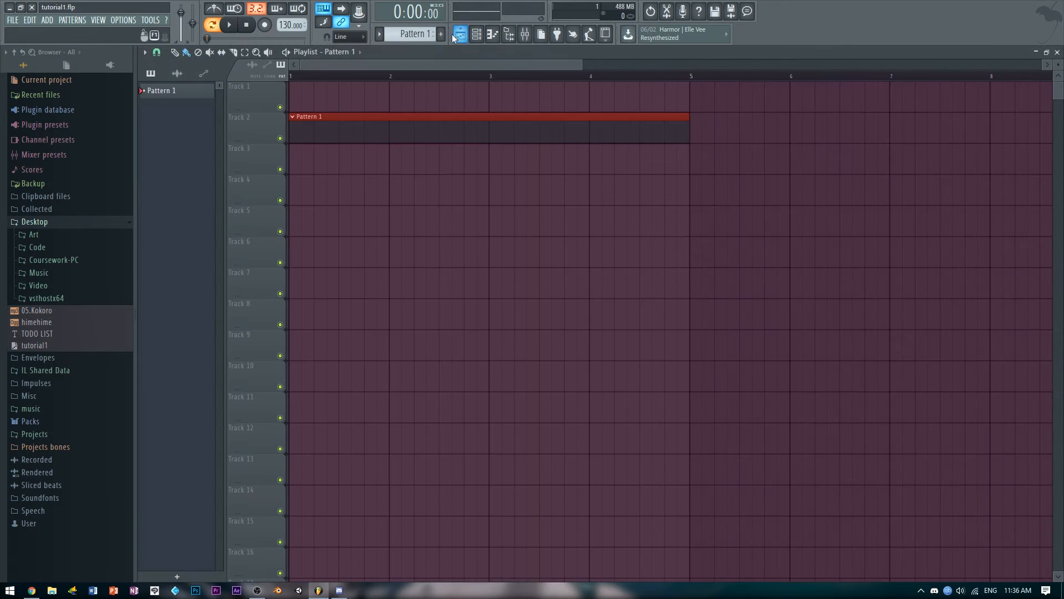
pyautogui.click(459, 34)
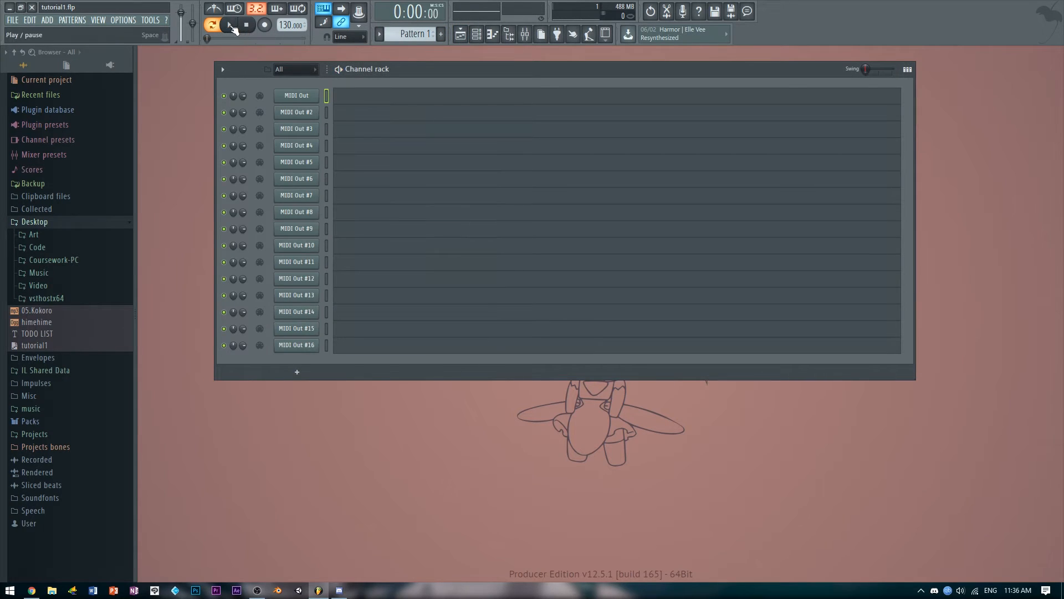
# Place consecutive one-beat notes D#5, F5 and G5 in the first MIDI Out channel's piano roll and close it
pyautogui.click(413, 99)
pyautogui.moveTo(645, 232); pyautogui.dragTo(553, 261)
pyautogui.moveTo(679, 240); pyautogui.dragTo(653, 239)
pyautogui.moveTo(666, 240); pyautogui.dragTo(654, 240)
pyautogui.moveTo(737, 213); pyautogui.dragTo(738, 225)
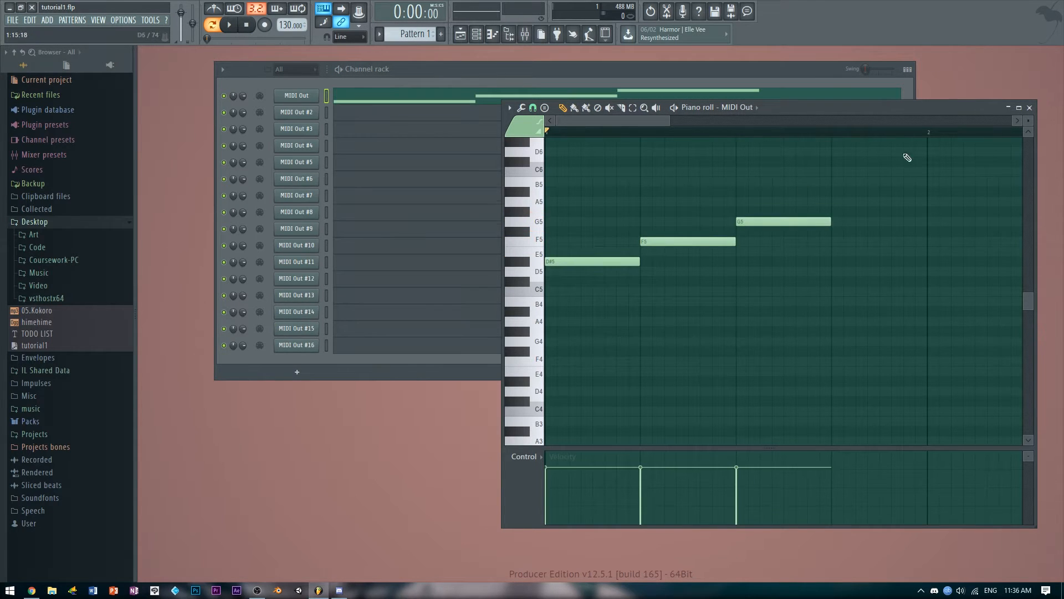
pyautogui.click(1031, 107)
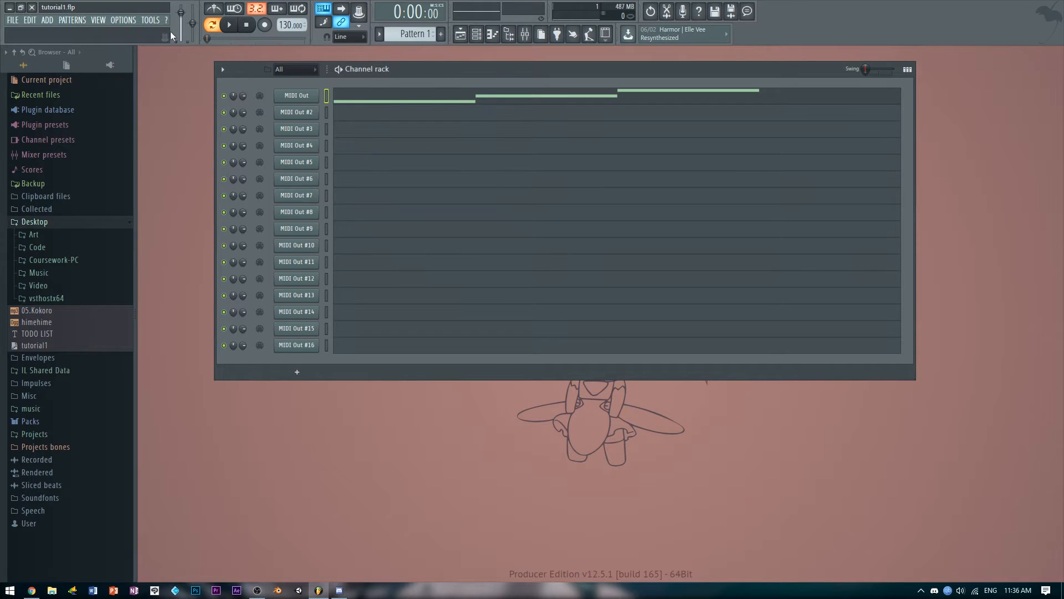
# Compare playback of Pattern 1 in pattern mode and in song mode with the playlist open, leaving song mode on
pyautogui.press('space')
pyautogui.press('space')
pyautogui.click(465, 37)
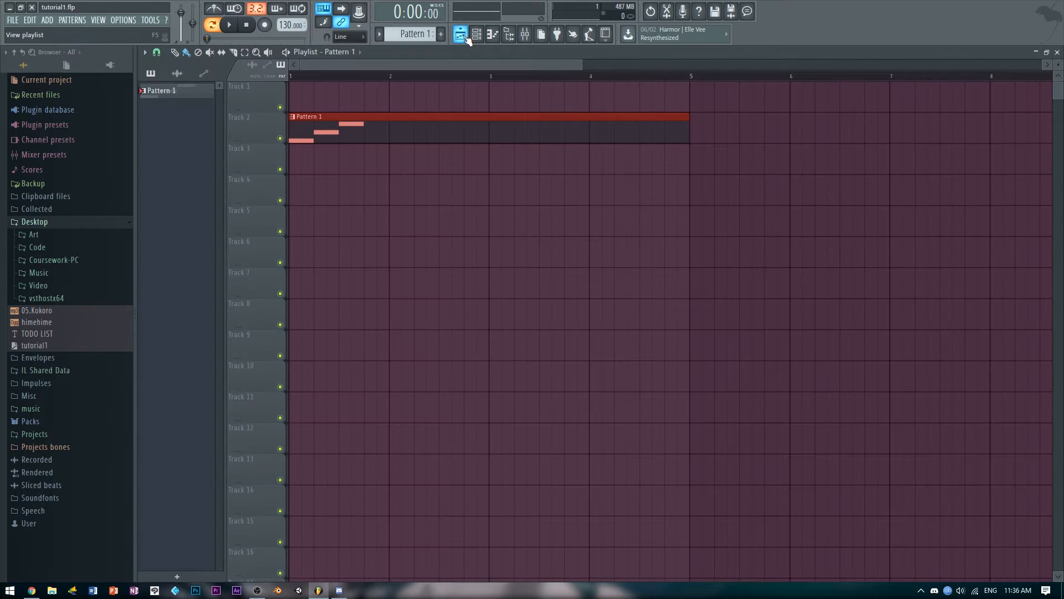
pyautogui.press('space')
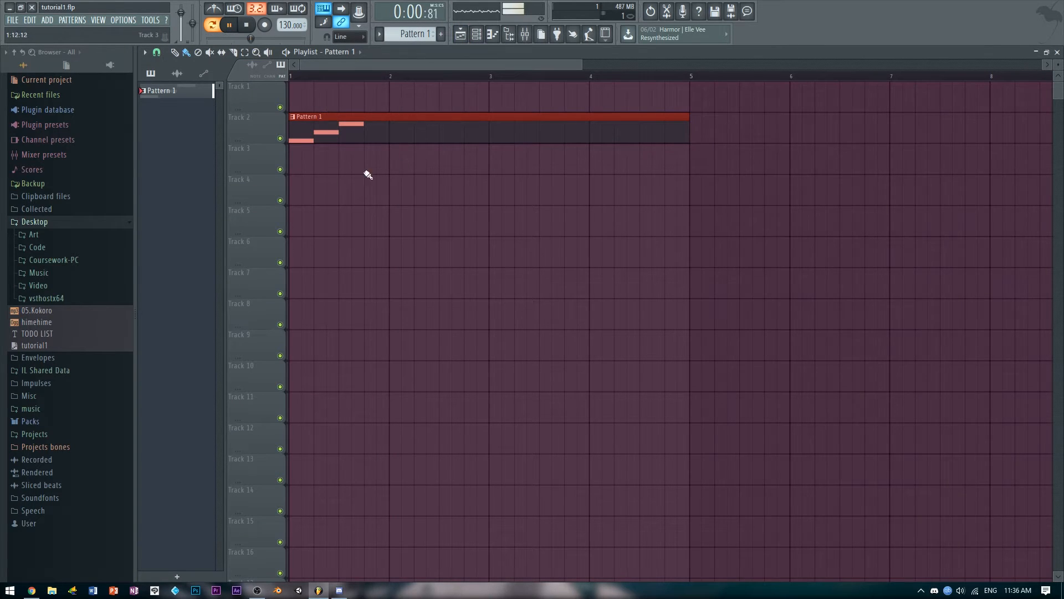
pyautogui.press('space')
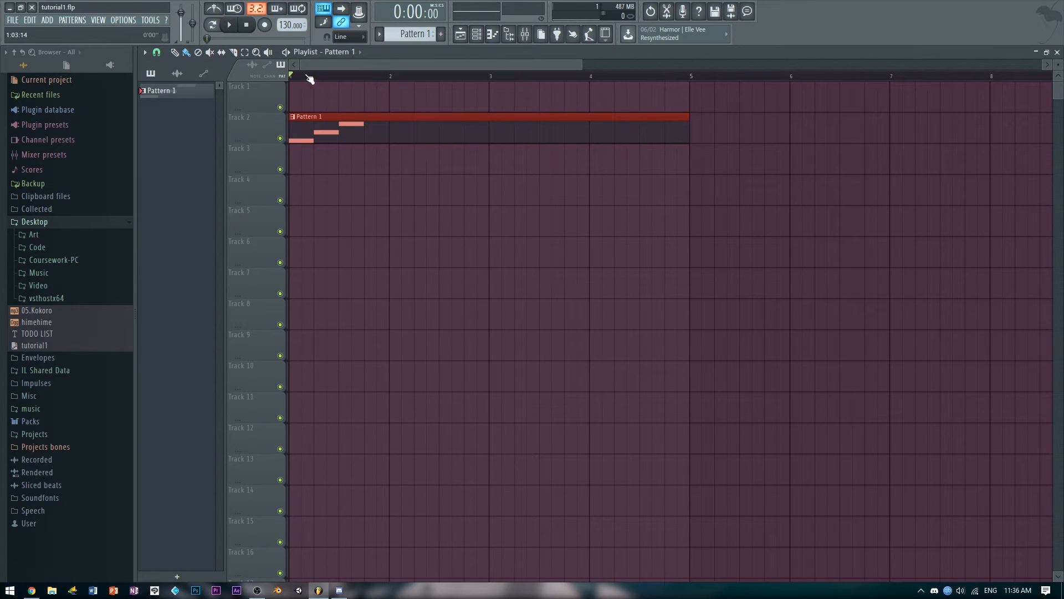
pyautogui.press('space')
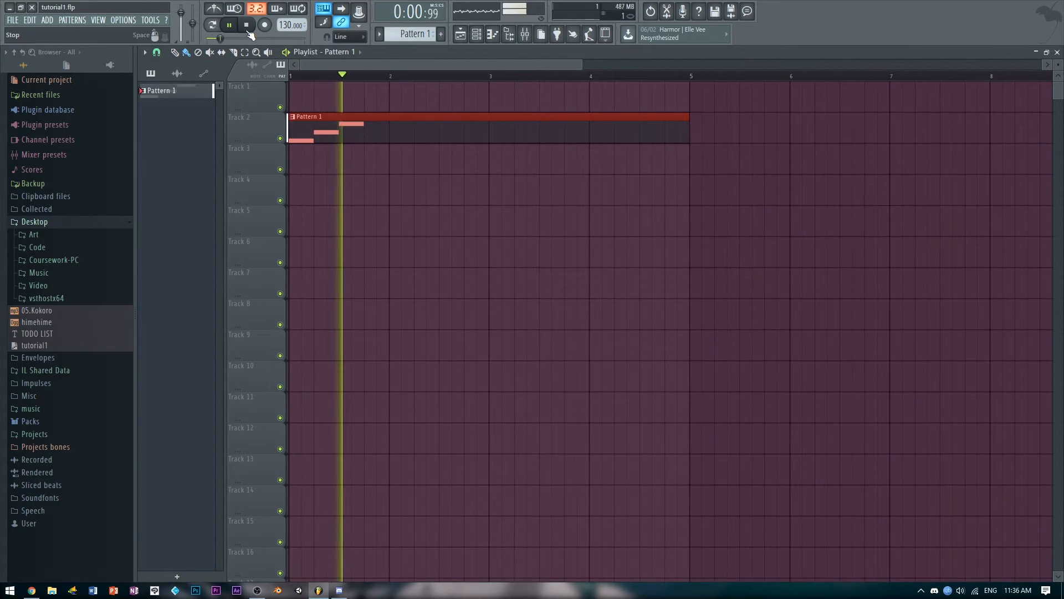
pyautogui.click(248, 32)
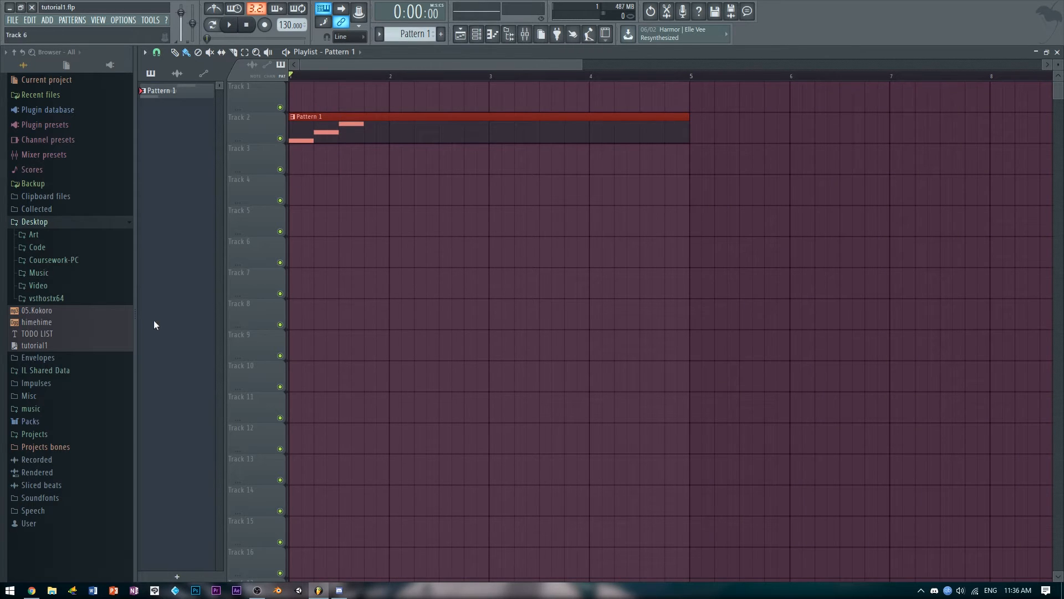
# Place the himehime audio file from the Desktop folder at the start of Track 1 and close the playlist
pyautogui.moveTo(114, 330); pyautogui.dragTo(258, 101)
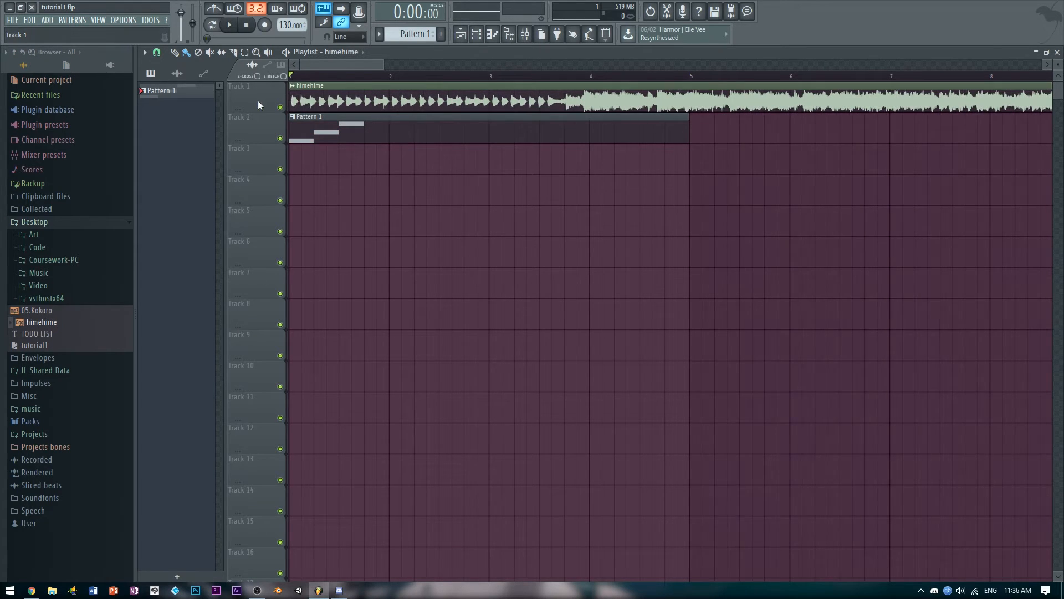
pyautogui.click(288, 142)
pyautogui.click(1055, 51)
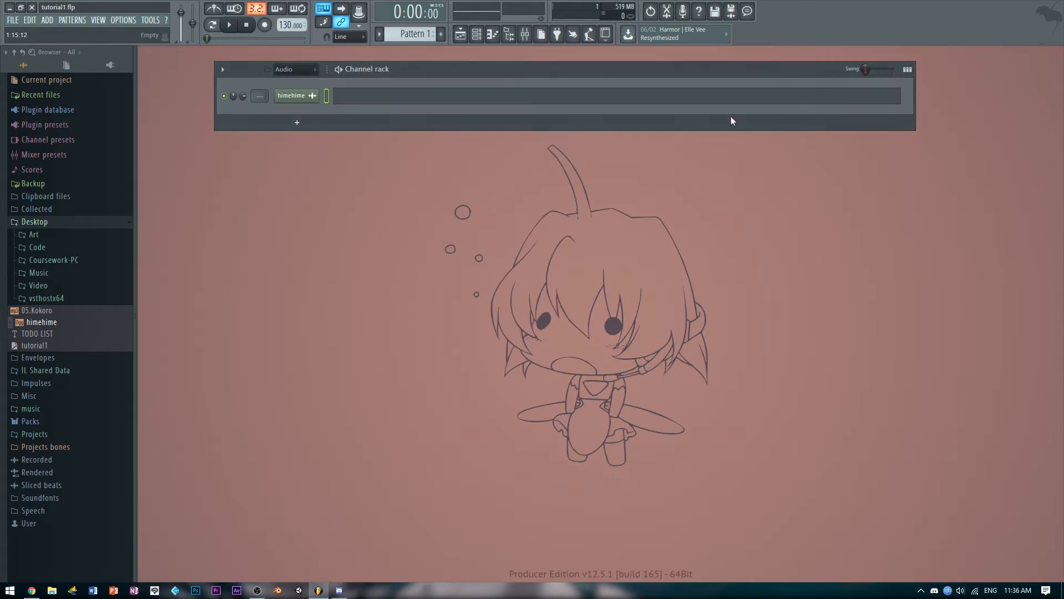
# Show all channels in the channel rack and clear the first MIDI Out channel's notes
pyautogui.click(314, 71)
pyautogui.click(298, 84)
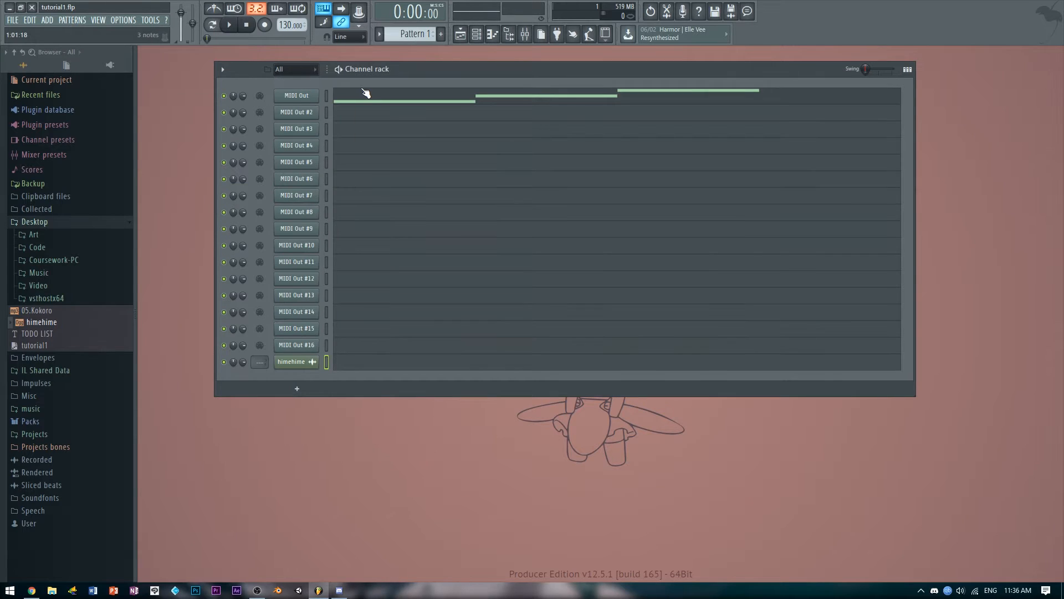
pyautogui.click(372, 95)
pyautogui.moveTo(770, 200); pyautogui.dragTo(547, 381)
pyautogui.press('Delete')
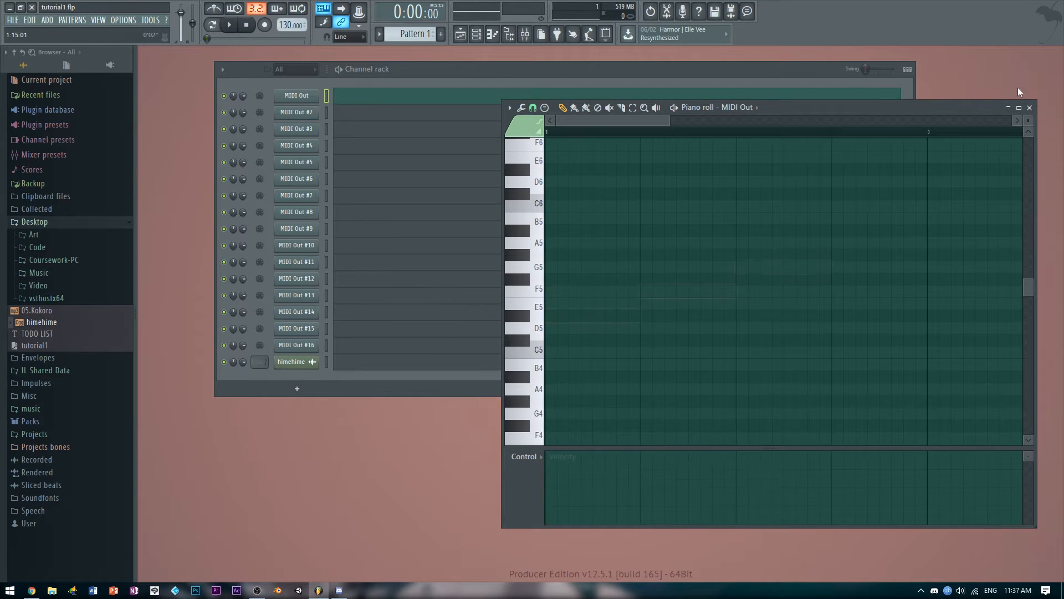
pyautogui.click(1030, 109)
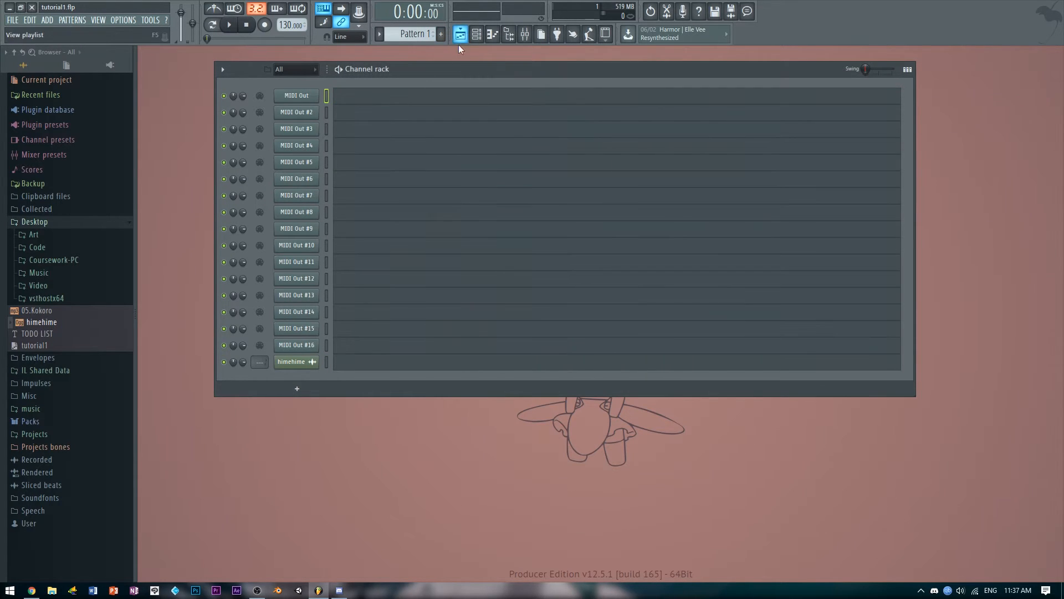
# Add a one-beat B4 note at the start of the first MIDI Out channel and play the song with the audio clip
pyautogui.click(436, 100)
pyautogui.moveTo(573, 321); pyautogui.dragTo(535, 308)
pyautogui.press('space')
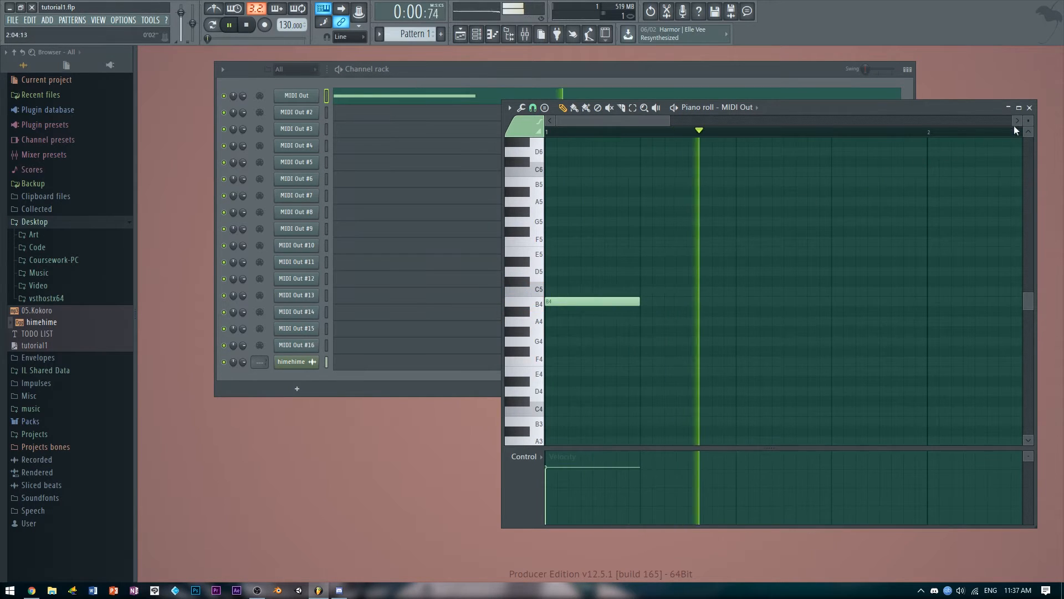
pyautogui.click(1030, 108)
pyautogui.click(464, 40)
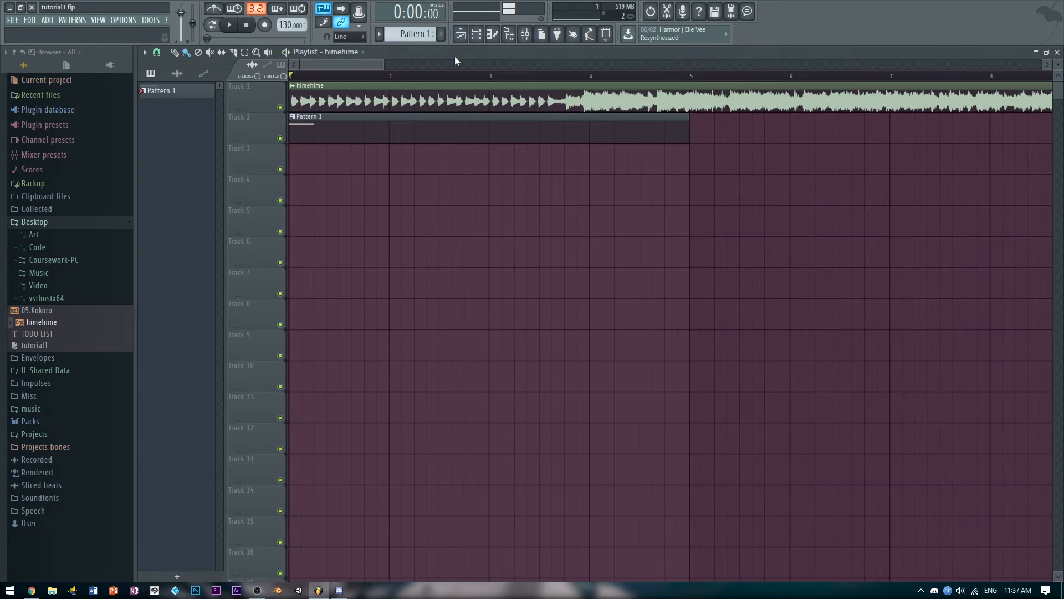
pyautogui.press('space')
# Trim the end of the himehime clip to a length of about three bars and mute Track 2
pyautogui.moveTo(384, 62); pyautogui.dragTo(323, 132)
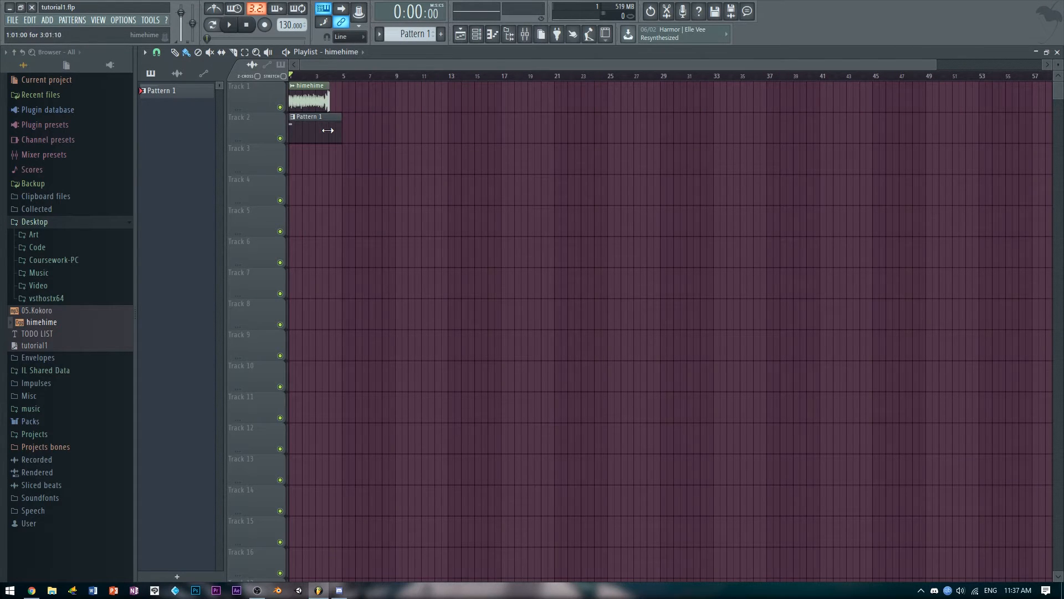
pyautogui.moveTo(1042, 66); pyautogui.dragTo(485, 125)
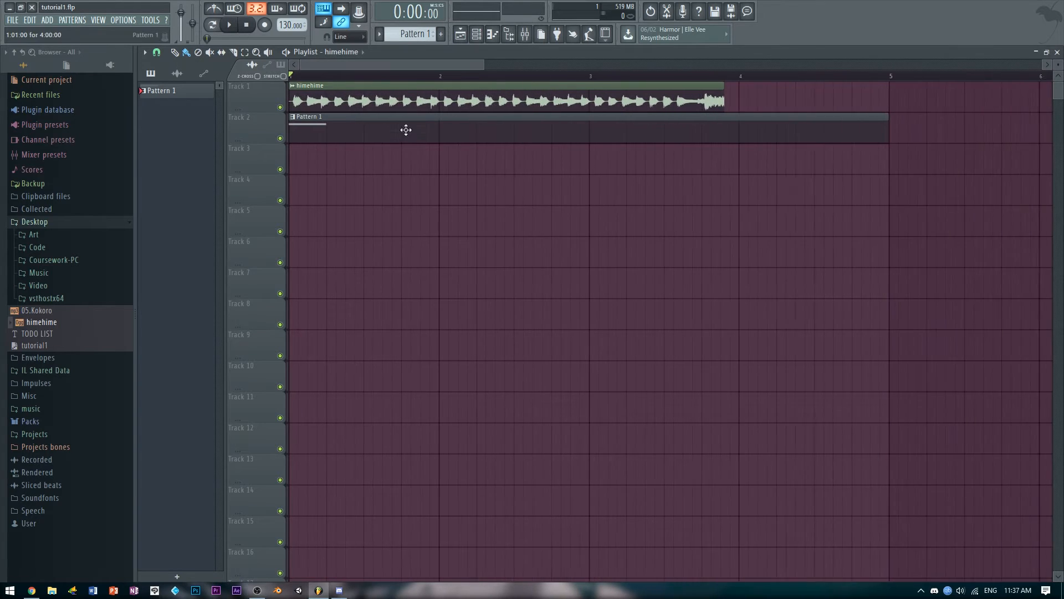
pyautogui.click(279, 138)
# Trim the short gap from the start of the himehime clip so its first sound falls on bar 1
pyautogui.moveTo(484, 66); pyautogui.dragTo(368, 77)
pyautogui.moveTo(292, 97); pyautogui.dragTo(303, 86)
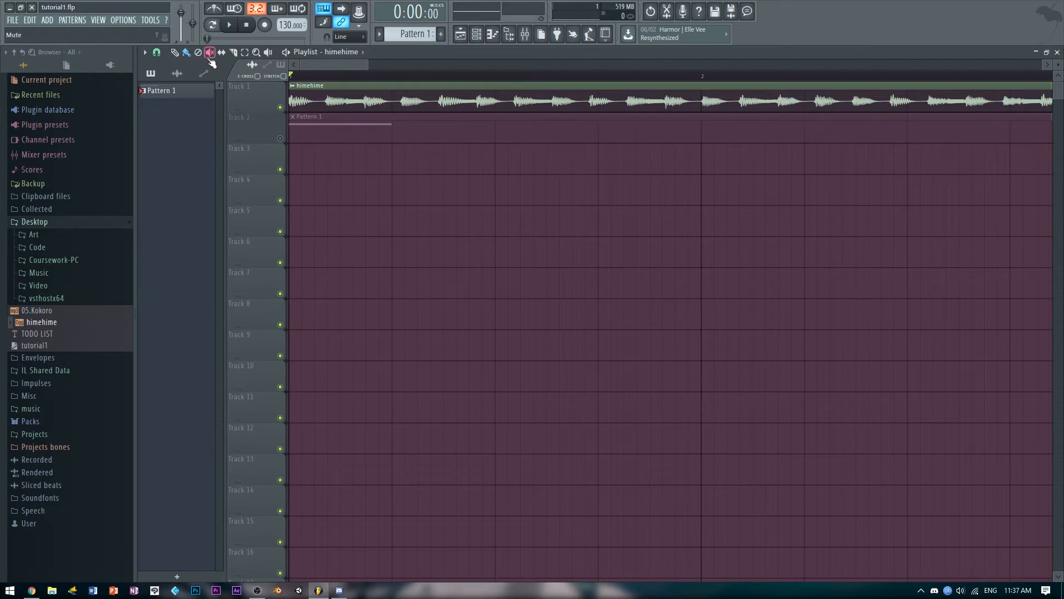
# Detect the himehime clip's tempo in the 100 to 200 BPM range, apply it to the project, and round the project tempo to 178
pyautogui.rightClick(296, 90)
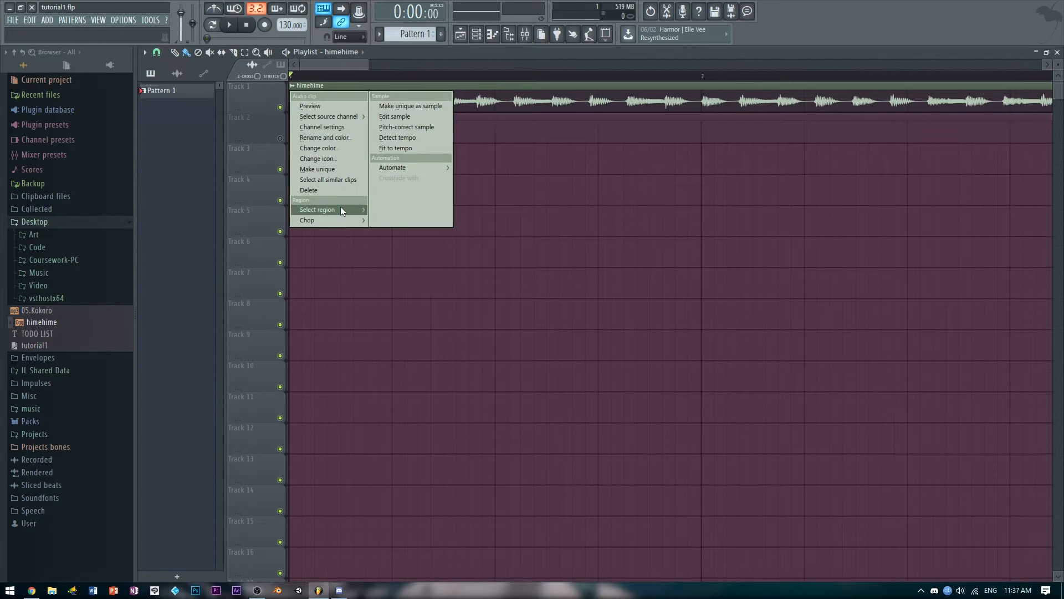
pyautogui.click(407, 139)
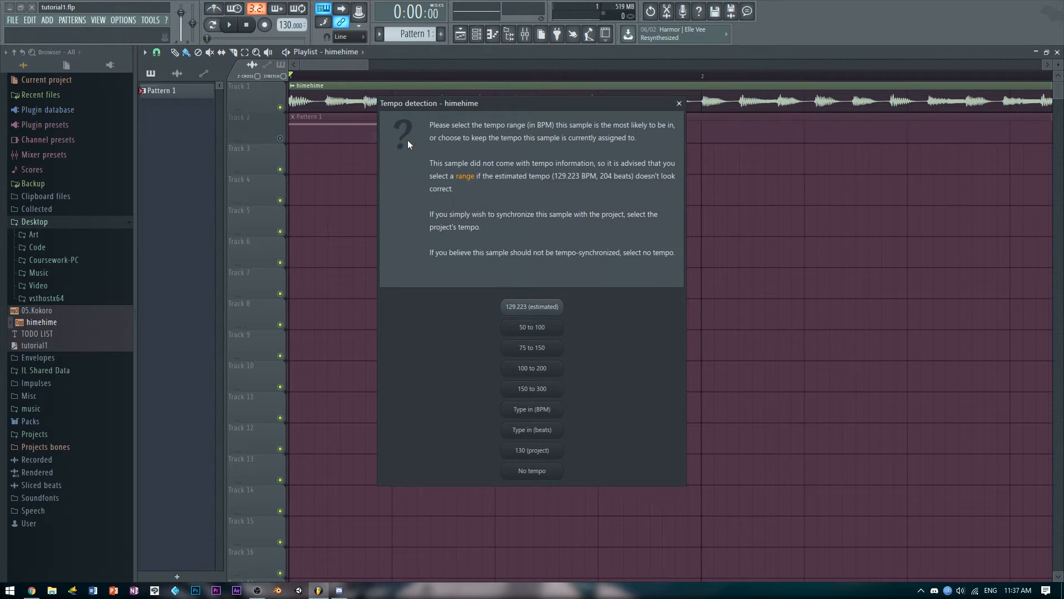
pyautogui.click(549, 368)
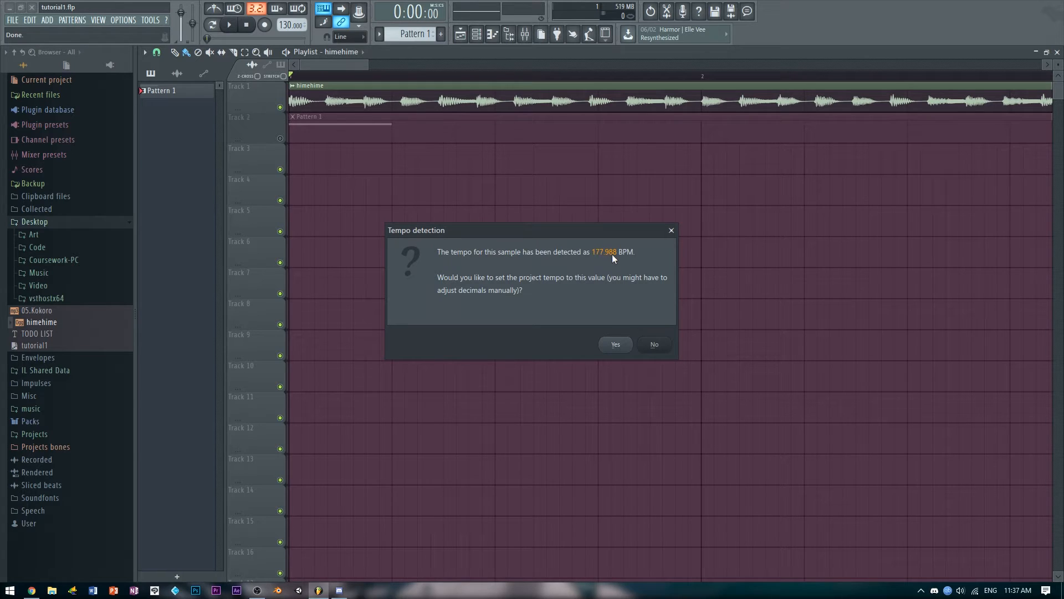
pyautogui.click(619, 345)
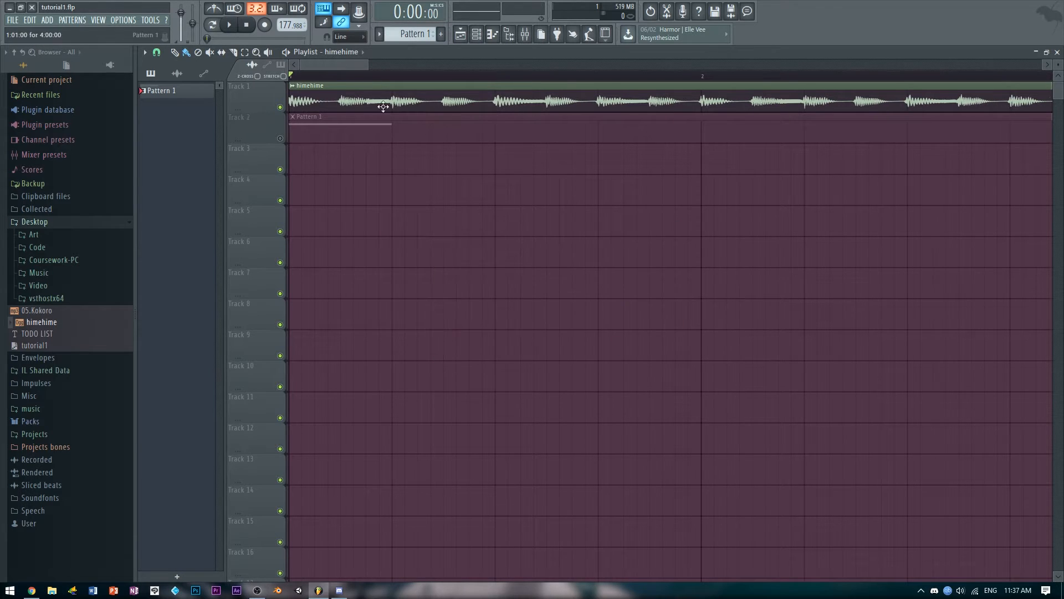
pyautogui.moveTo(299, 26); pyautogui.dragTo(300, 22)
# Play the song with the metronome on to check the himehime clip against the beat, and turn the metronome off again
pyautogui.moveTo(364, 65); pyautogui.dragTo(488, 64)
pyautogui.click(229, 25)
pyautogui.click(247, 25)
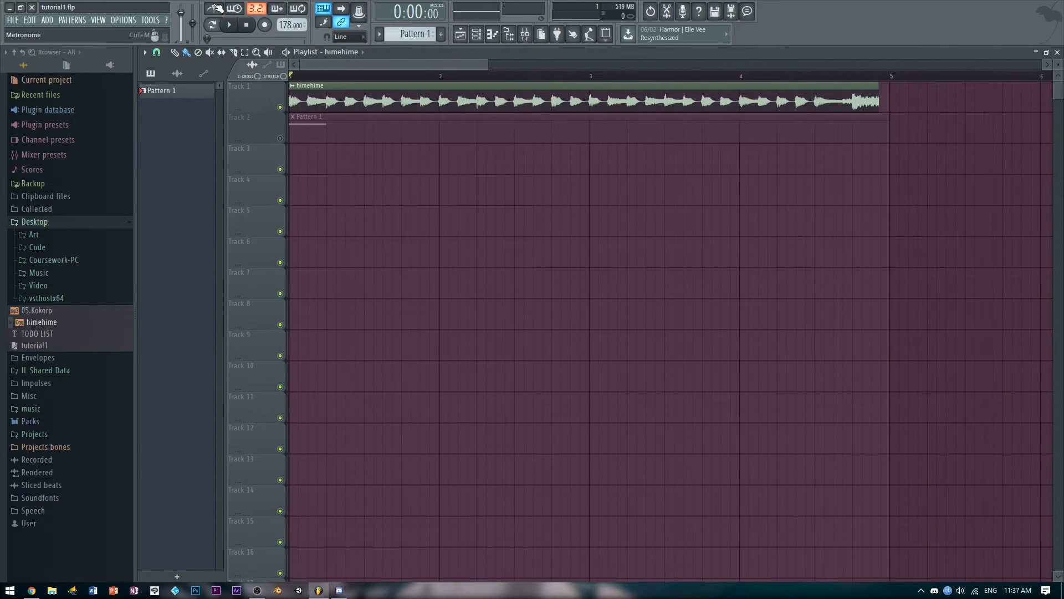
pyautogui.click(214, 8)
pyautogui.press('space')
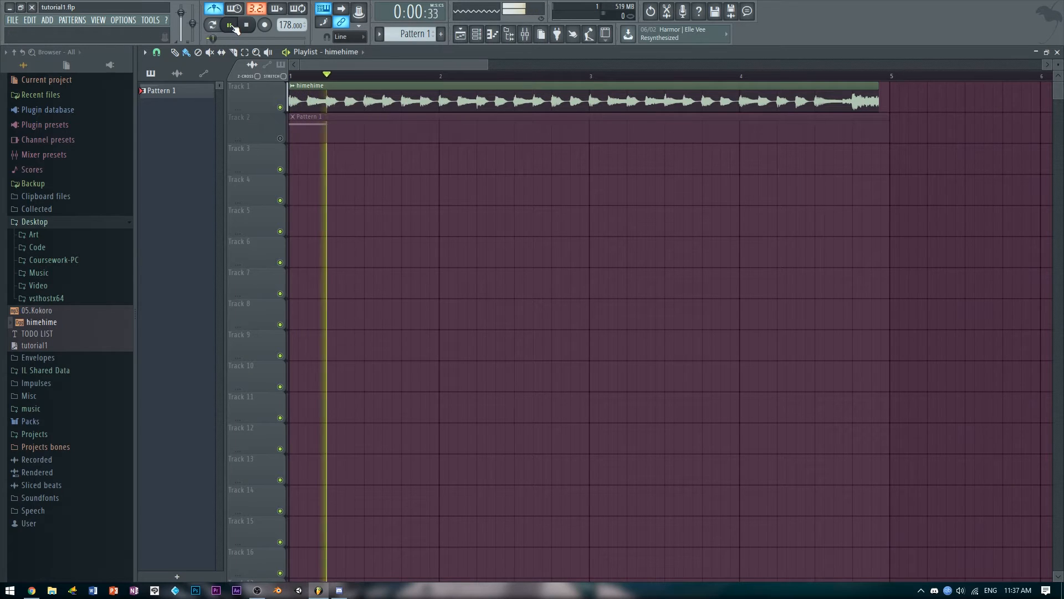
pyautogui.click(280, 107)
pyautogui.click(280, 107)
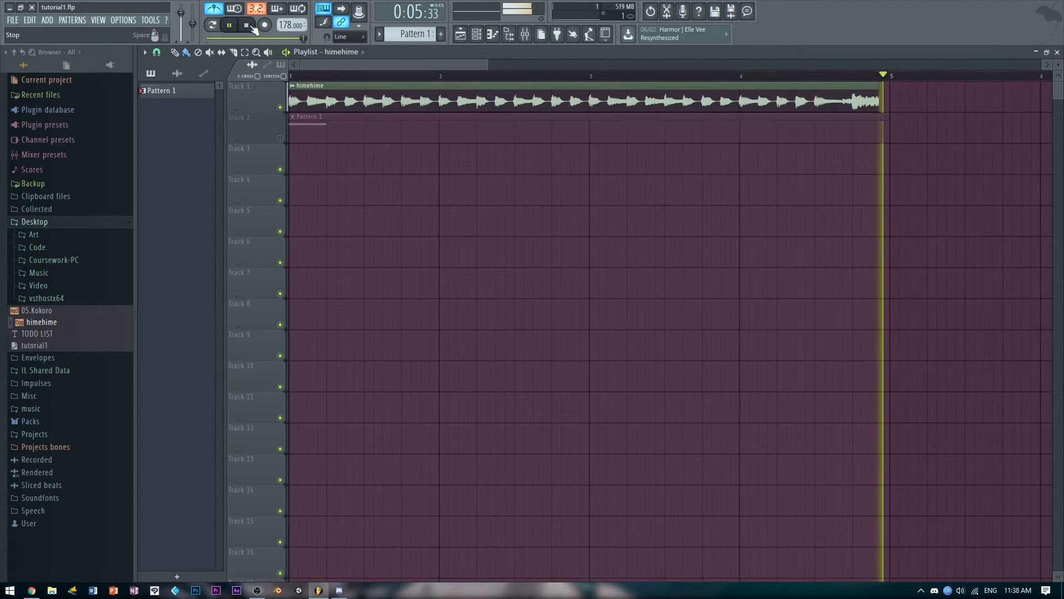
pyautogui.press('space')
pyautogui.click(222, 8)
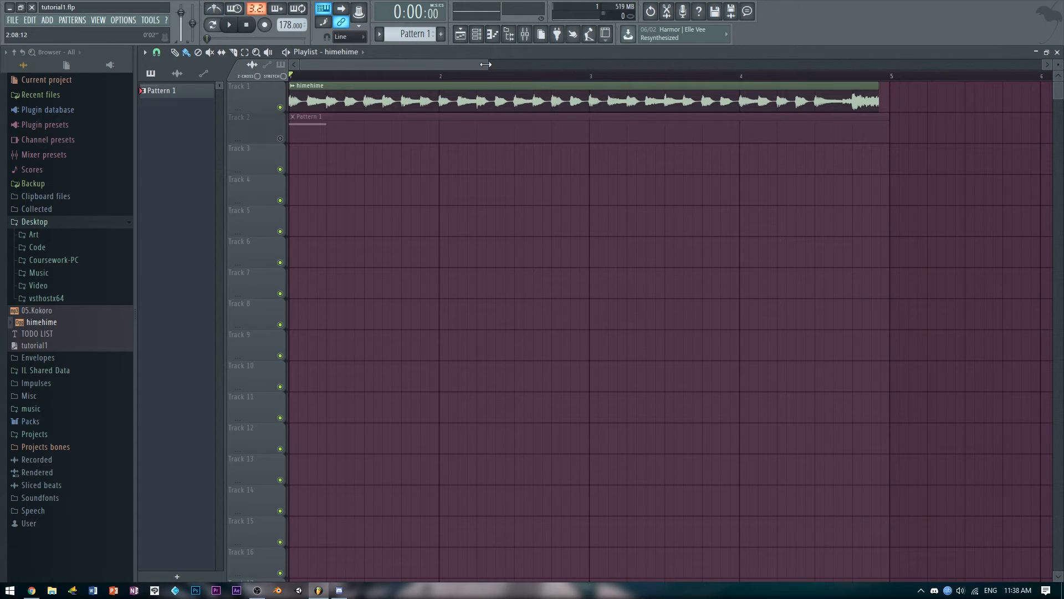
# Enlarge Track 1 to show a taller himehime waveform and unmute Track 2
pyautogui.moveTo(485, 64); pyautogui.dragTo(359, 65)
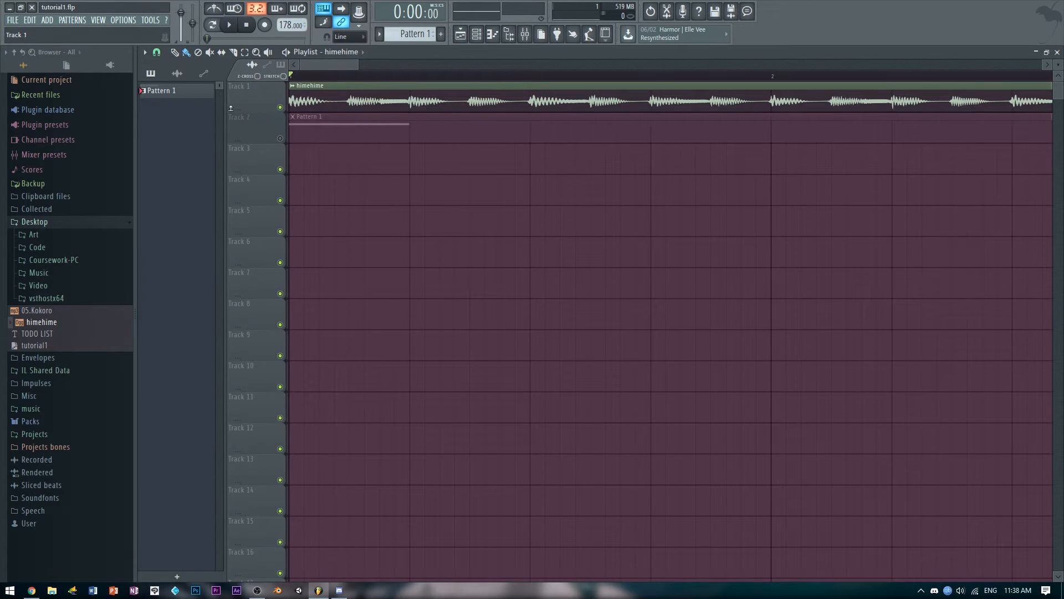
pyautogui.moveTo(245, 111); pyautogui.dragTo(246, 175)
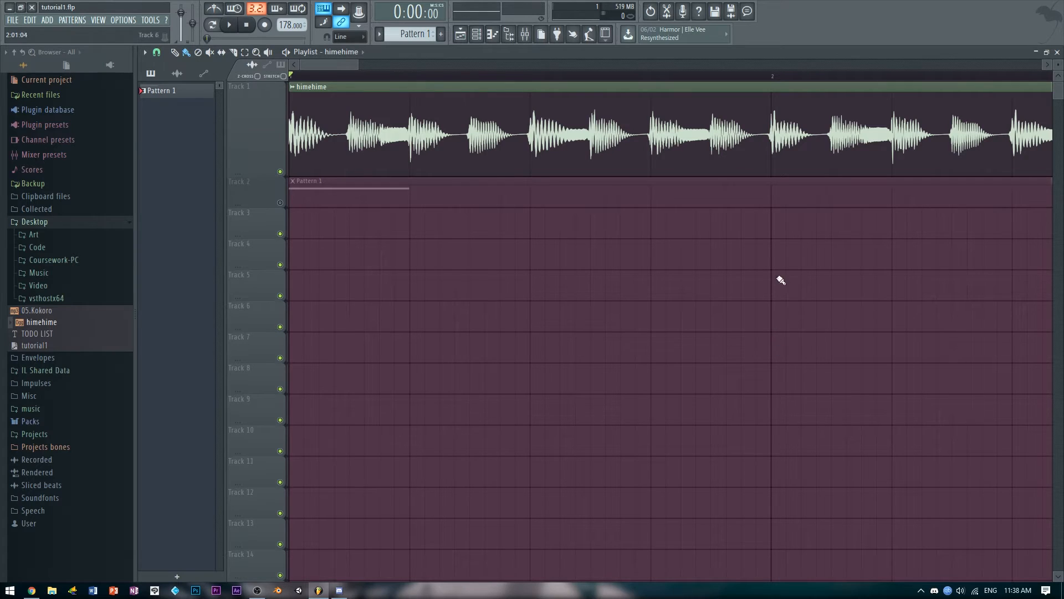
pyautogui.click(280, 203)
pyautogui.moveTo(255, 174); pyautogui.dragTo(254, 130)
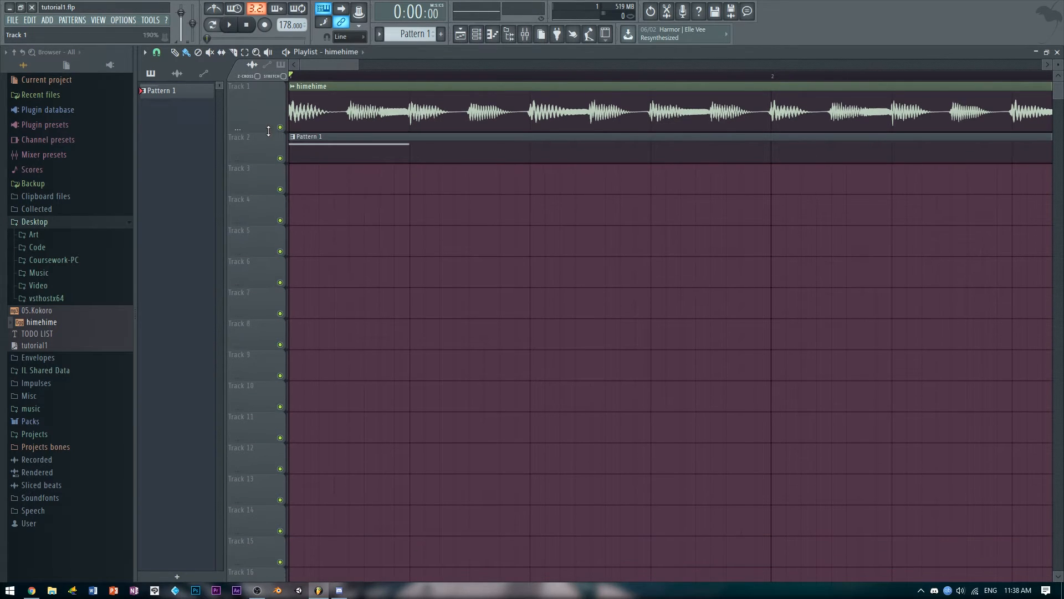
# Delete the B4 note from the first MIDI Out channel's piano roll
pyautogui.click(1059, 52)
pyautogui.click(423, 97)
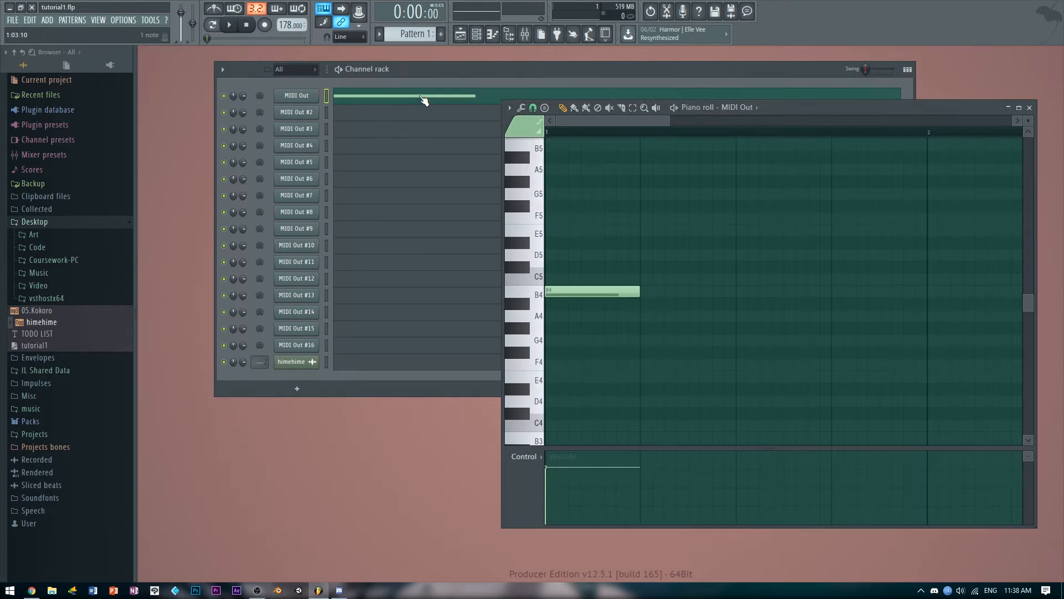
pyautogui.click(1019, 107)
pyautogui.rightClick(294, 292)
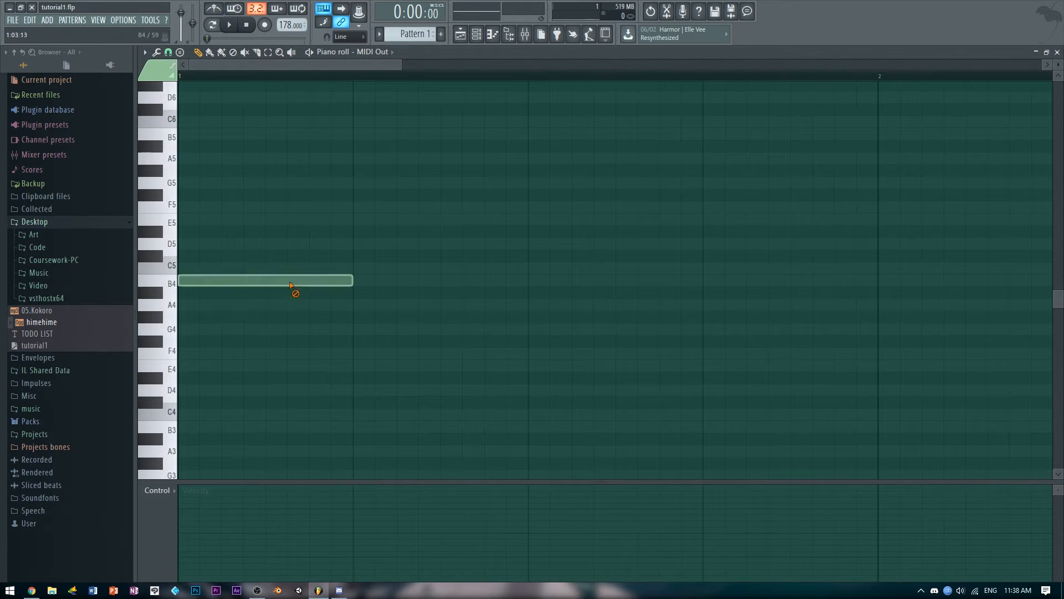
pyautogui.click(1060, 53)
# Play the opening of the himehime clip in the playlist
pyautogui.click(460, 34)
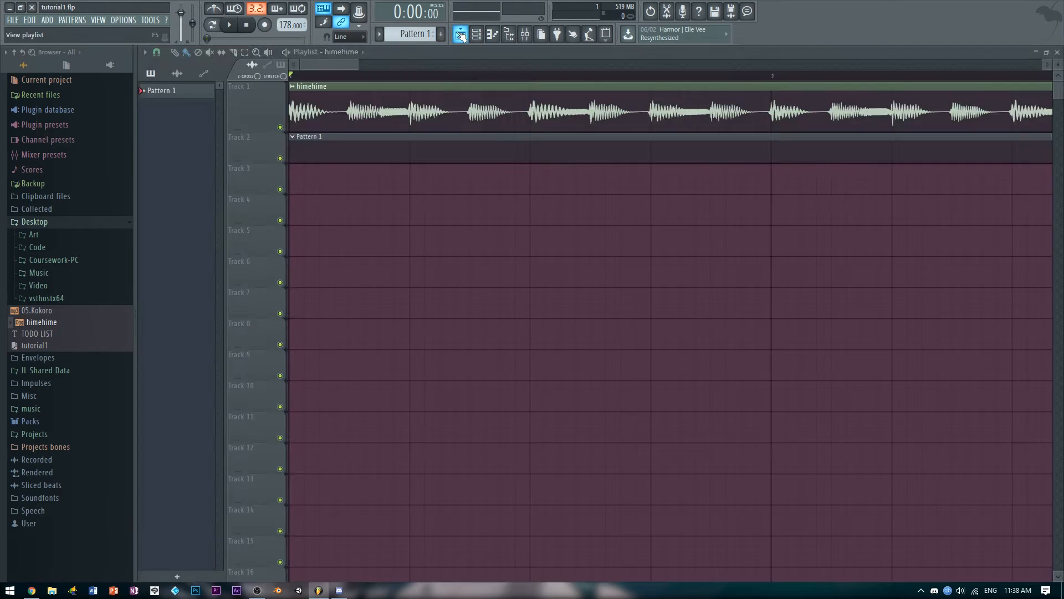
pyautogui.press('space')
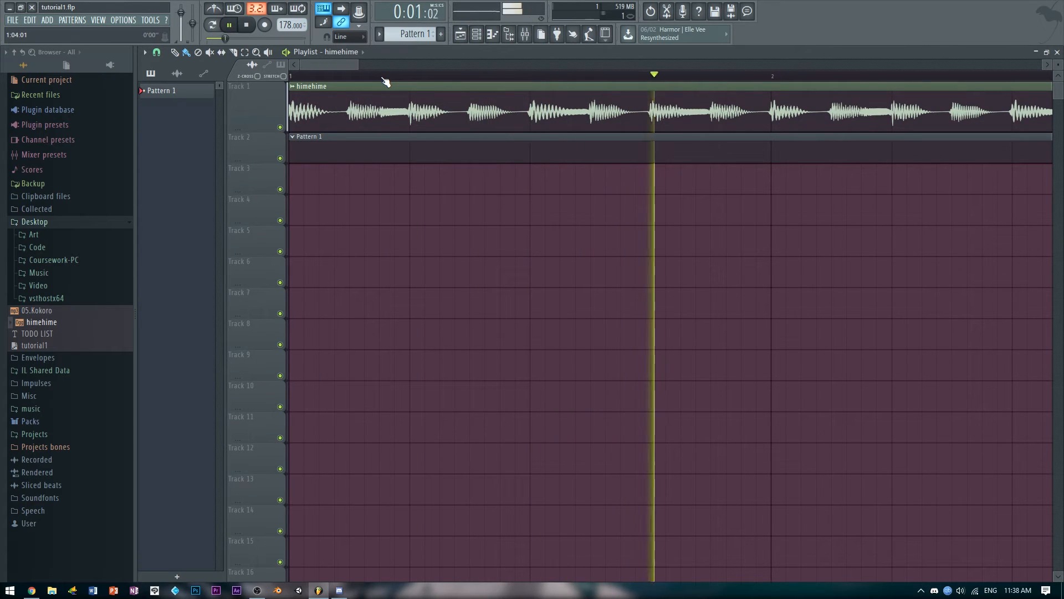
pyautogui.press('space')
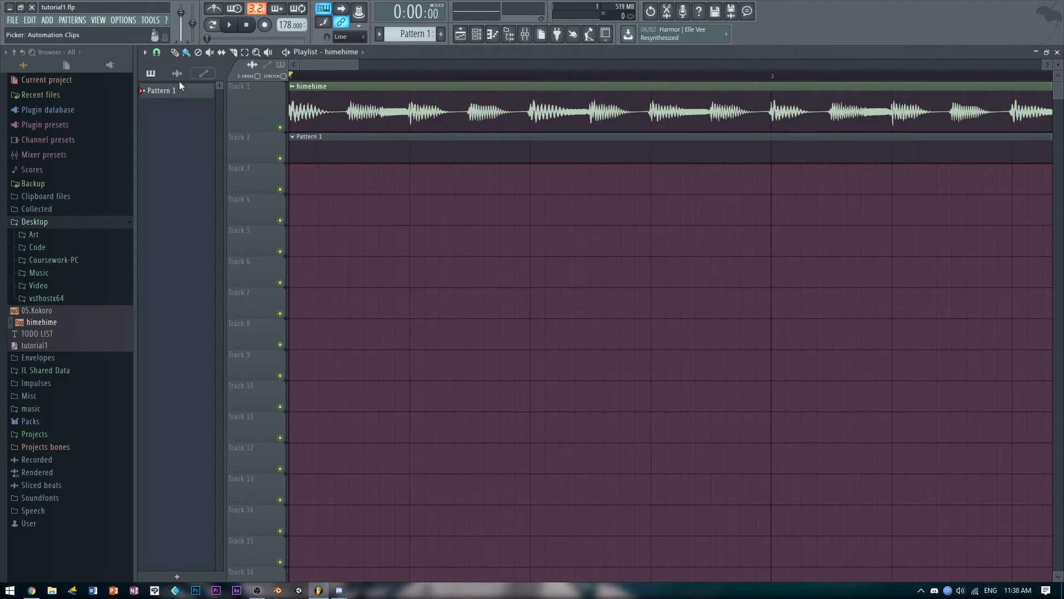
# Set the first MIDI Out channel's patch to Lead 2 (sawtooth) and close its settings
pyautogui.click(1057, 52)
pyautogui.click(304, 96)
pyautogui.click(348, 177)
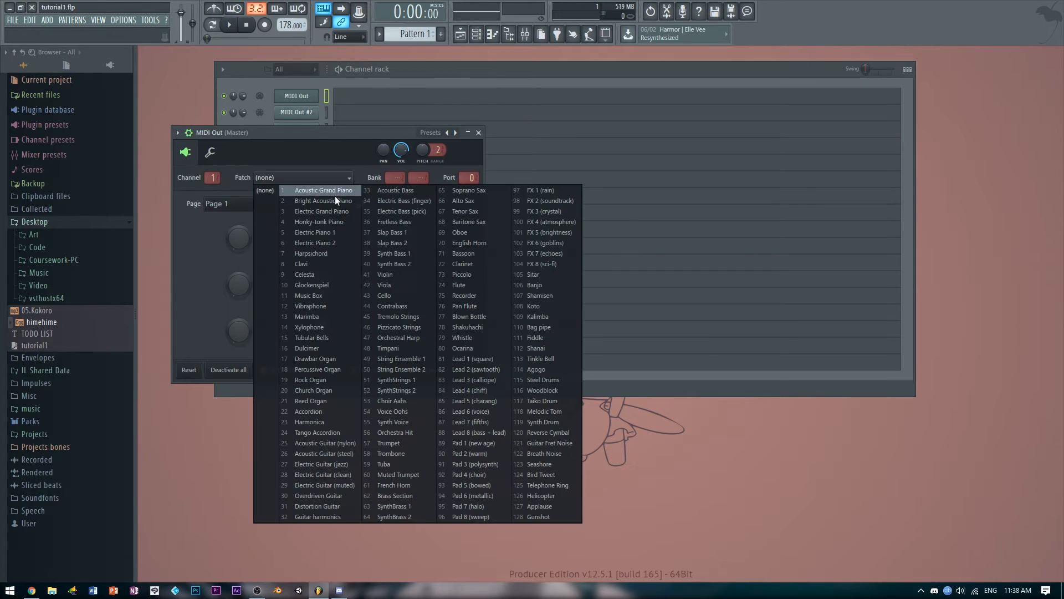
pyautogui.click(466, 369)
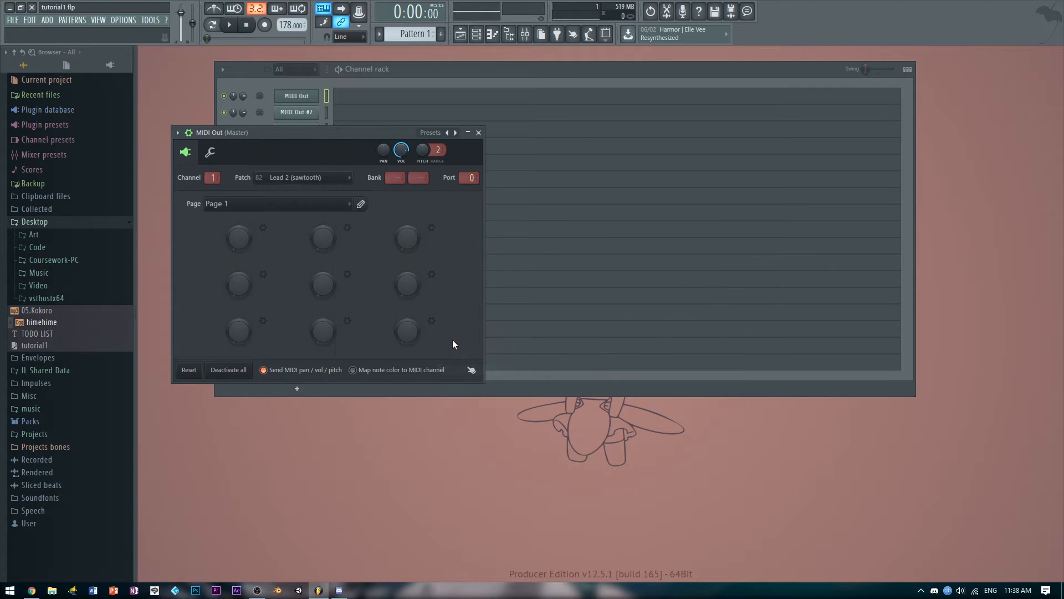
pyautogui.click(479, 133)
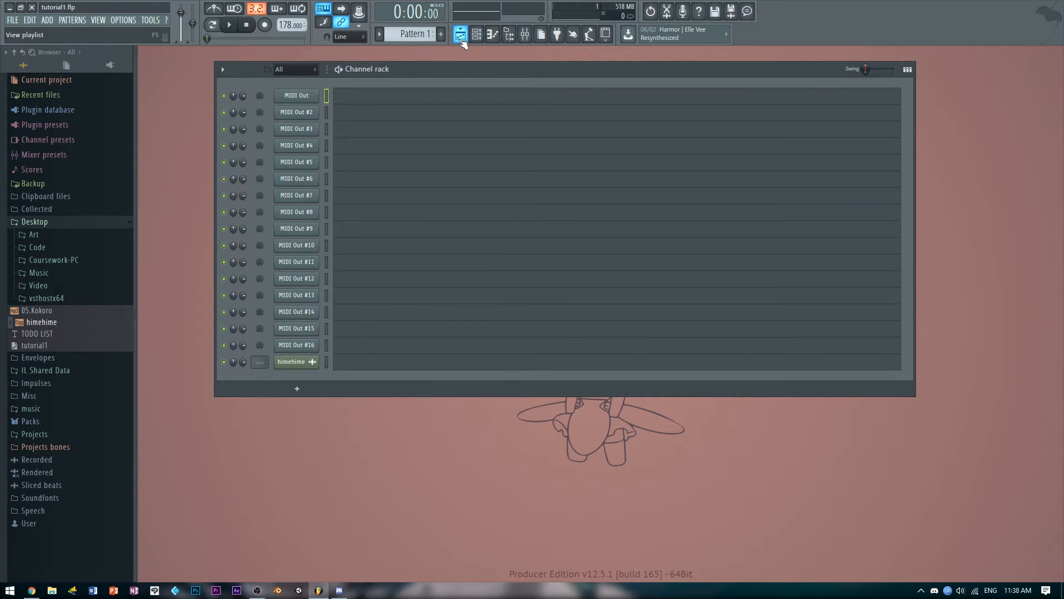
# Try a B4 note near the start of the first MIDI Out channel and undo it
pyautogui.click(400, 97)
pyautogui.moveTo(224, 280)
pyautogui.mouseDown()
pyautogui.moveTo(225, 318)
pyautogui.moveTo(209, 289)
pyautogui.mouseUp()
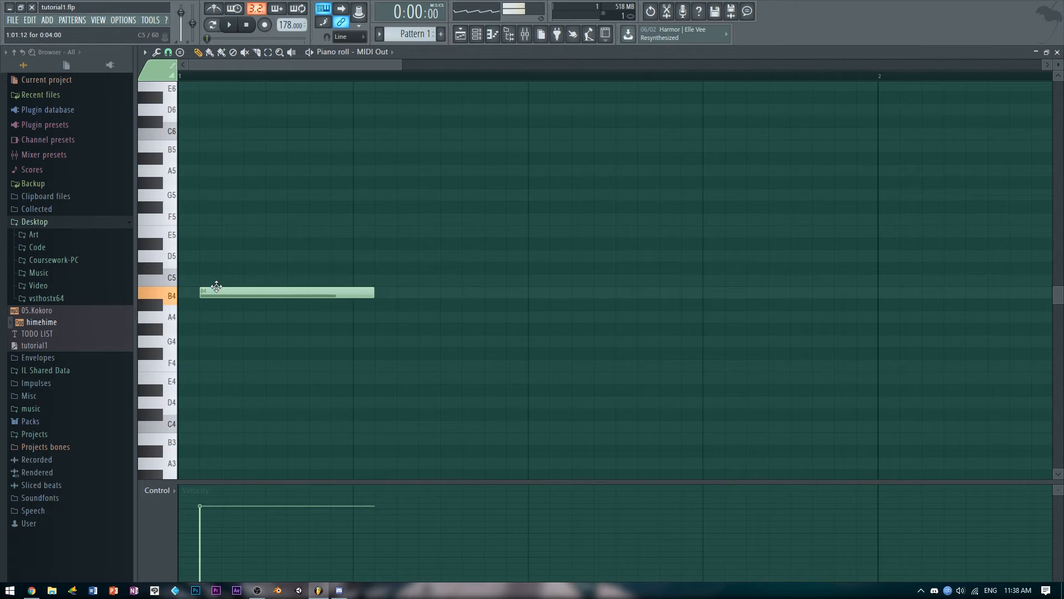
pyautogui.hotkey('ctrl', 'z')
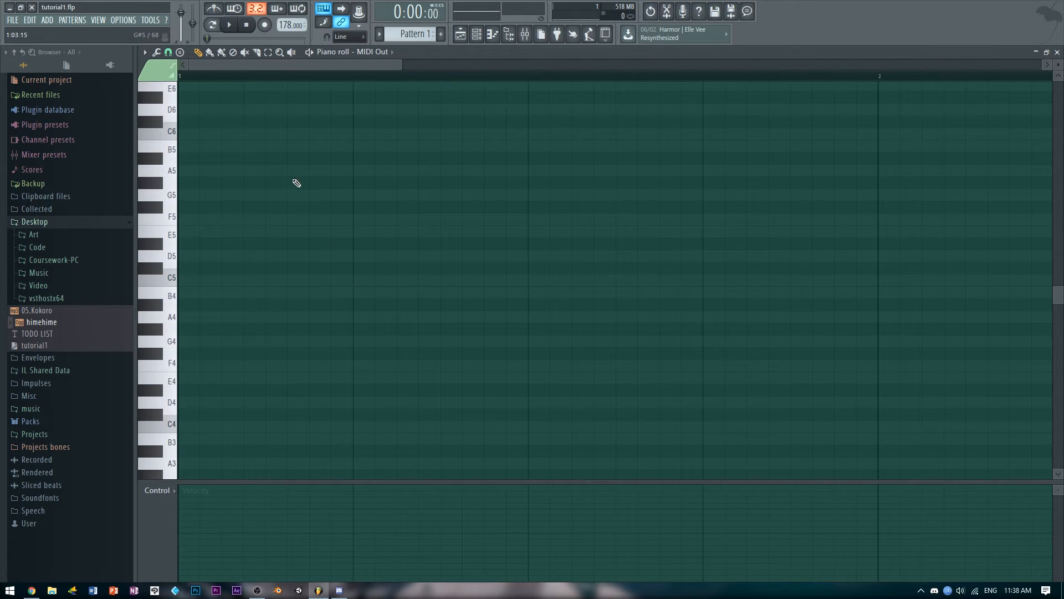
pyautogui.click(1057, 52)
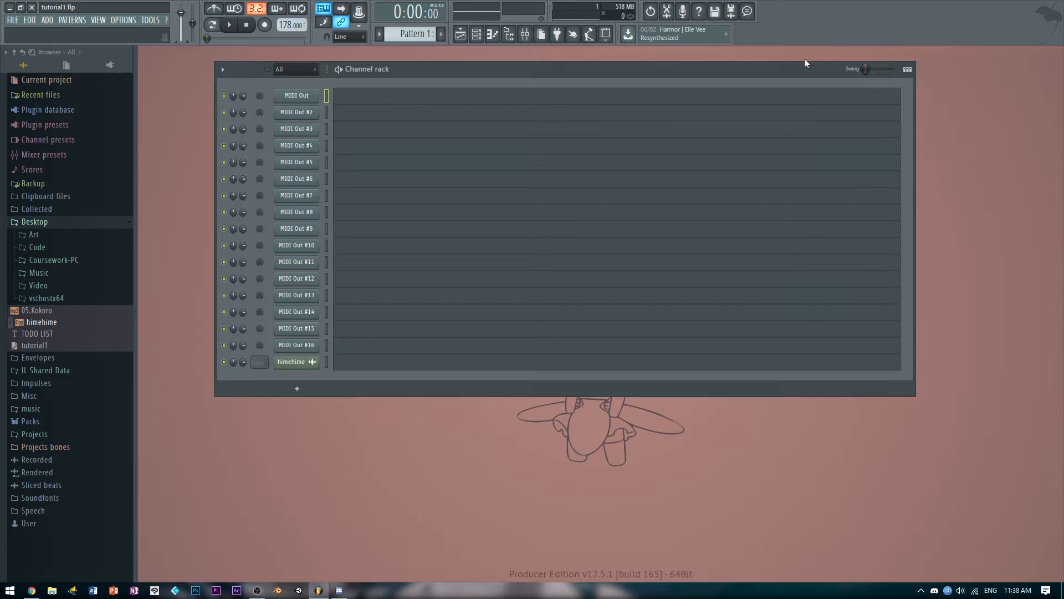
# Select the short time range covering the first sound of the himehime clip, play only that range, and clear the selection
pyautogui.click(460, 34)
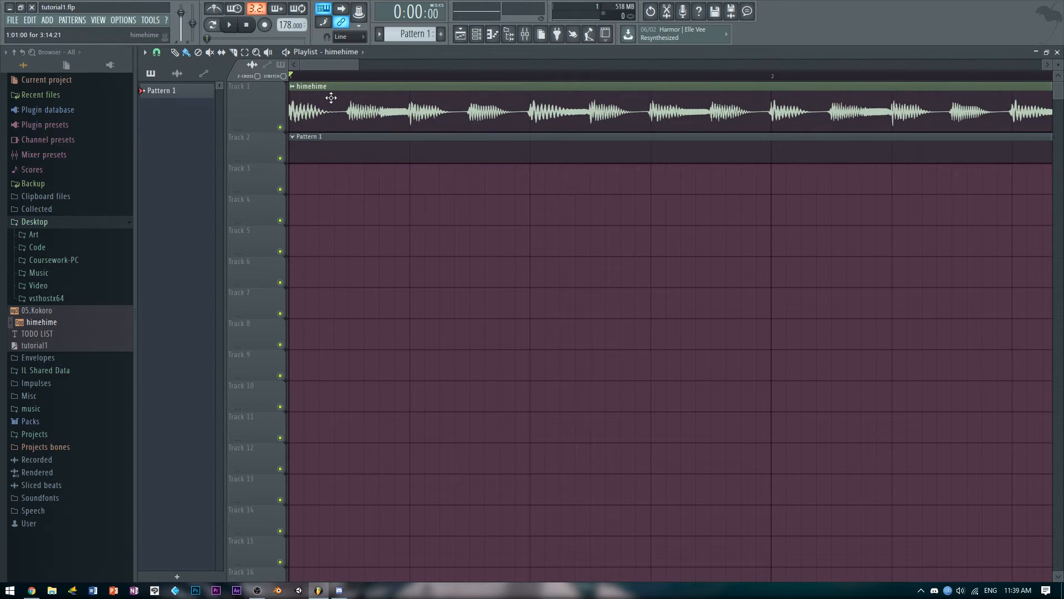
pyautogui.moveTo(336, 78); pyautogui.dragTo(265, 76)
pyautogui.press('space')
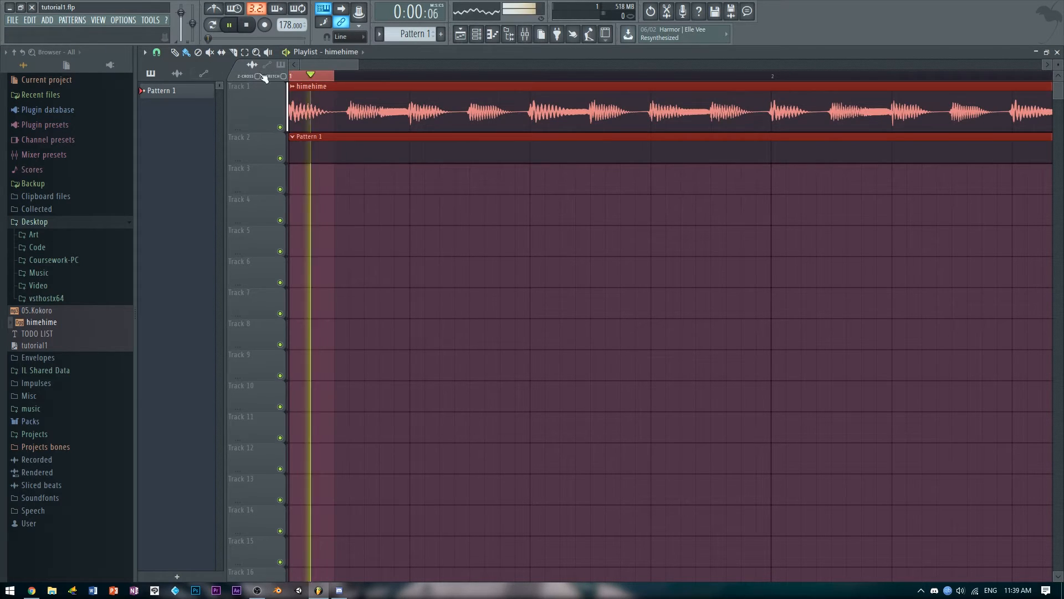
pyautogui.press('space')
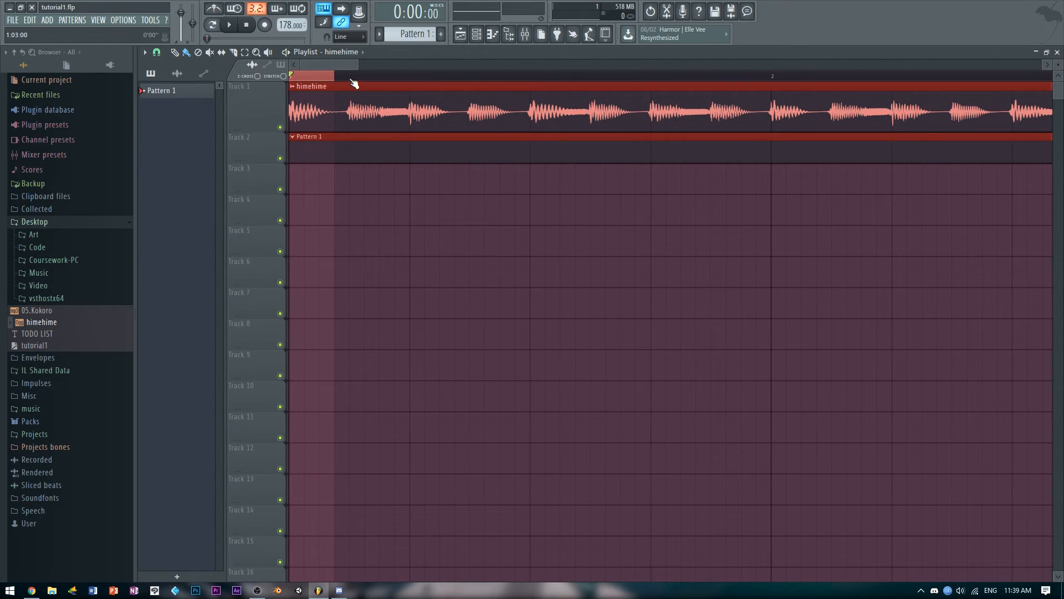
pyautogui.rightClick(351, 80)
# Try out pitches up to B4 at the start of the first MIDI Out channel and delete the trial notes
pyautogui.click(1057, 52)
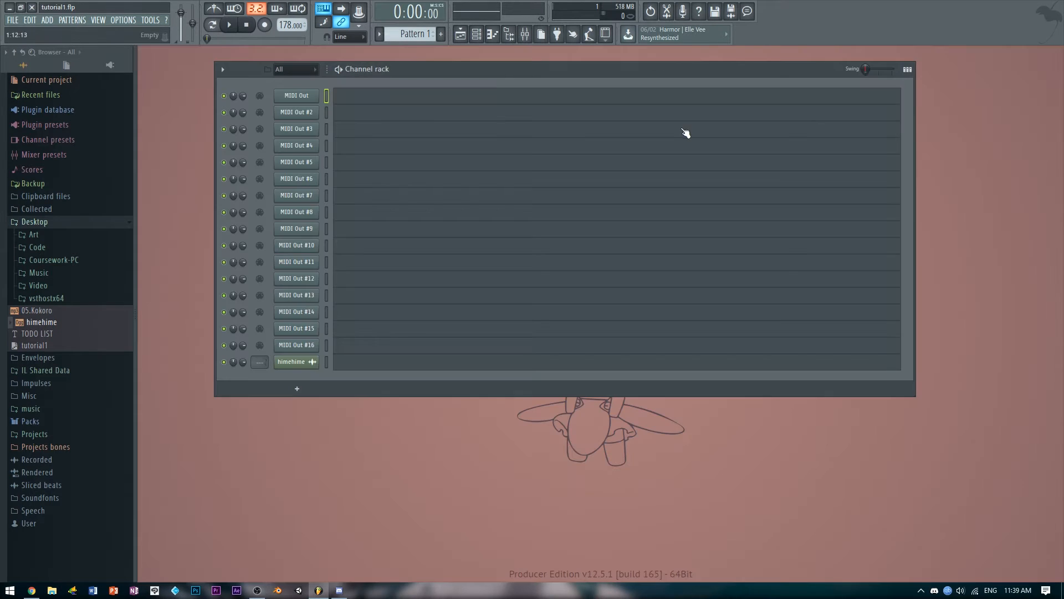
pyautogui.click(370, 97)
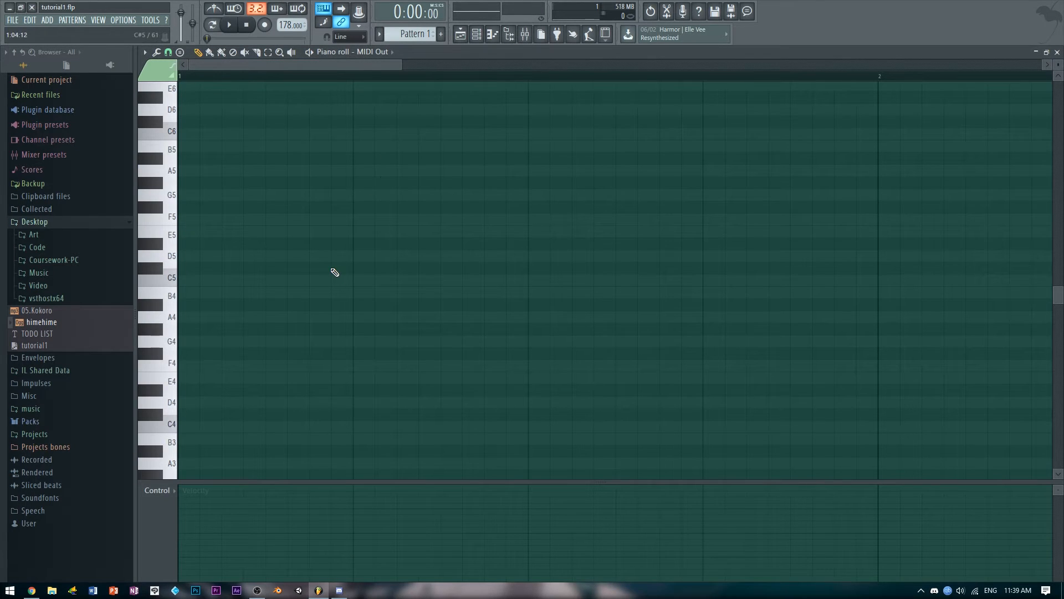
pyautogui.scroll(-4, 173, 258)
pyautogui.moveTo(185, 220)
pyautogui.mouseDown()
pyautogui.moveTo(185, 230)
pyautogui.moveTo(190, 171)
pyautogui.mouseUp()
pyautogui.rightClick(205, 184)
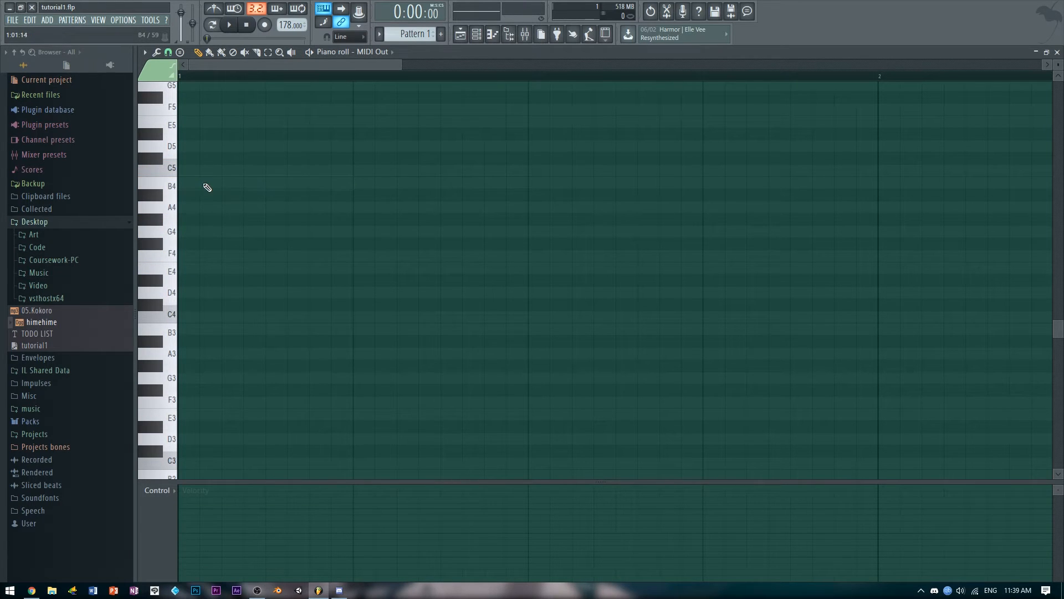
pyautogui.click(198, 184)
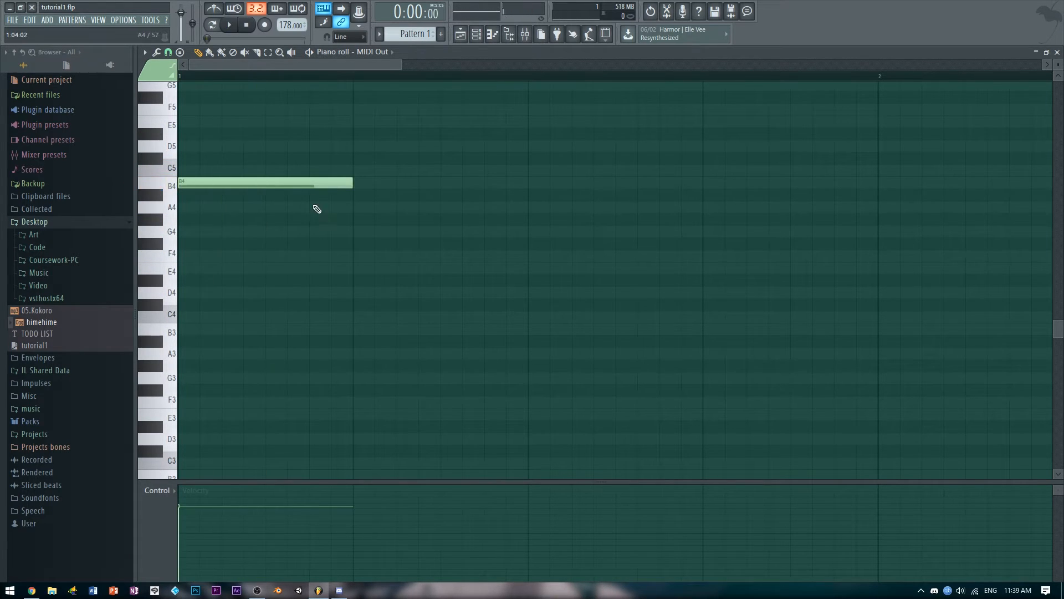
pyautogui.rightClick(339, 187)
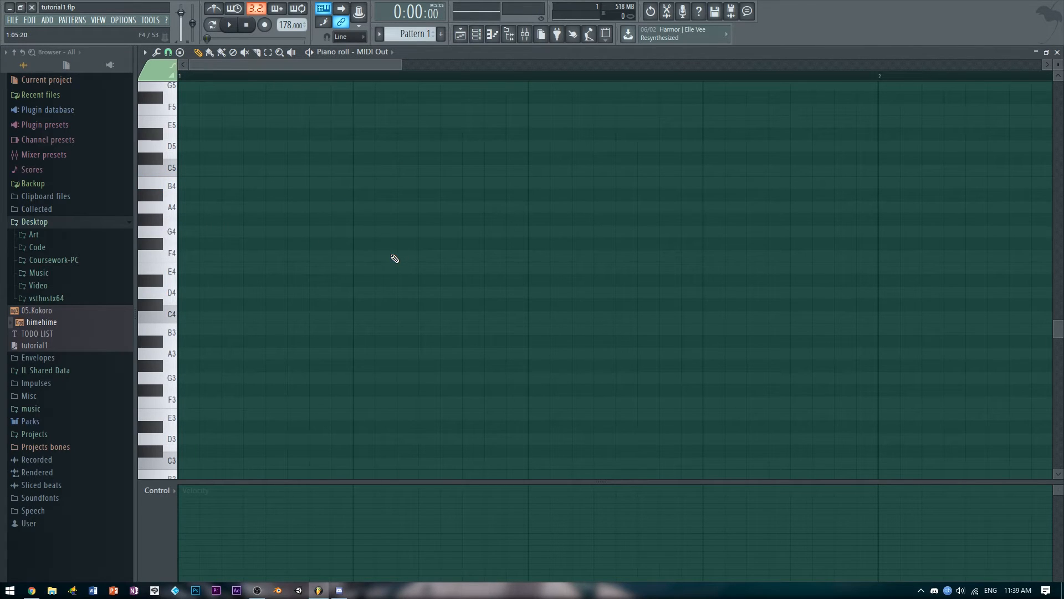
# Start and stop playback repeatedly to listen to the opening
pyautogui.press('space')
pyautogui.press('space')
pyautogui.press('space')
pyautogui.press('space')
pyautogui.press('space')
pyautogui.press('space')
# Try a B4 note and a lower G4 note within the first beat to compare their pitches, and delete the G4 note
pyautogui.moveTo(227, 253); pyautogui.dragTo(228, 181)
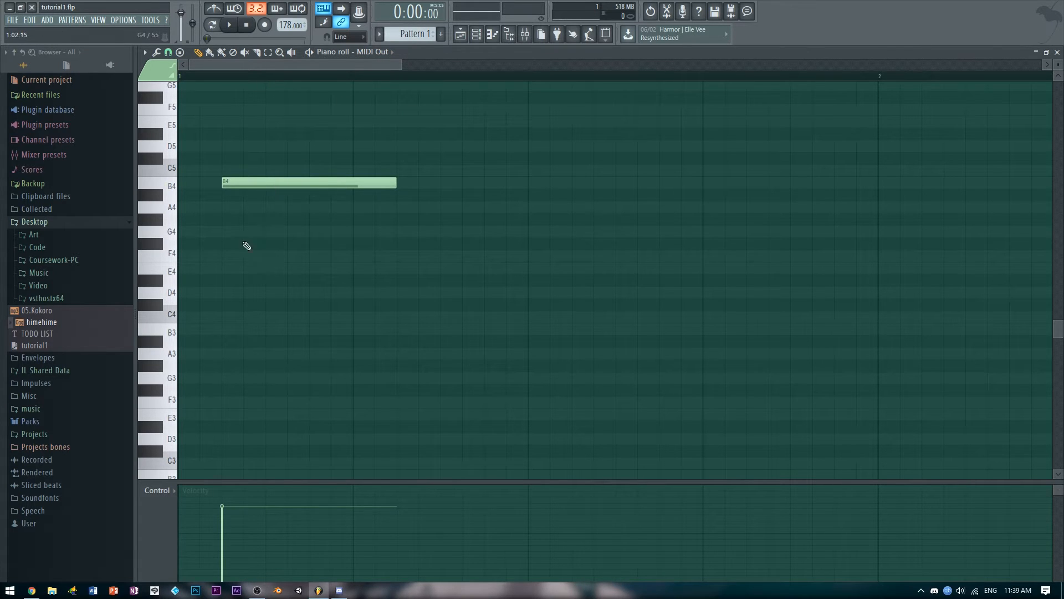
pyautogui.moveTo(224, 341)
pyautogui.mouseDown()
pyautogui.moveTo(221, 135)
pyautogui.moveTo(235, 261)
pyautogui.moveTo(249, 230)
pyautogui.mouseUp()
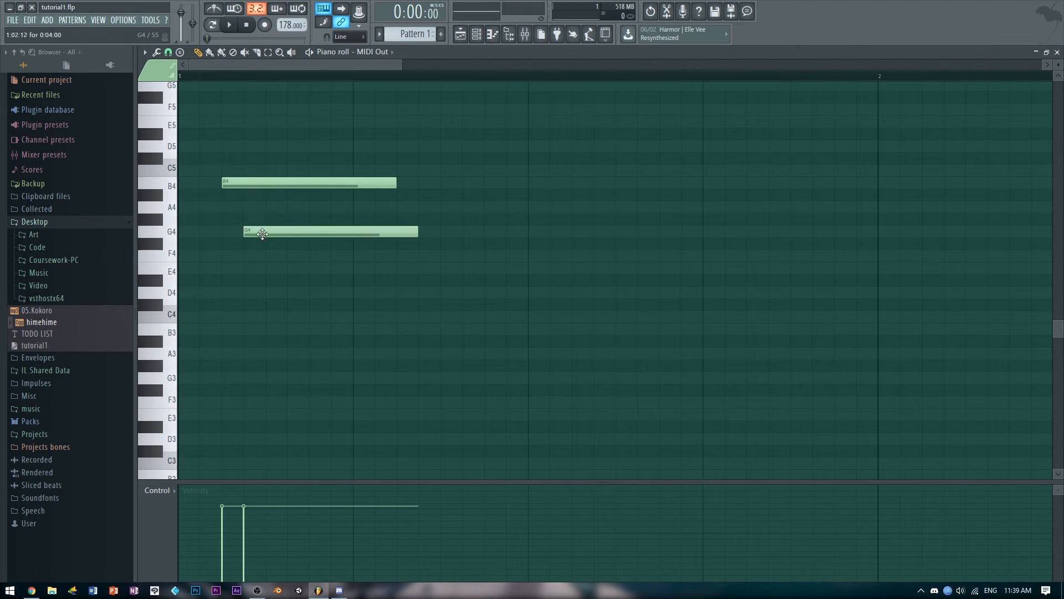
pyautogui.rightClick(258, 232)
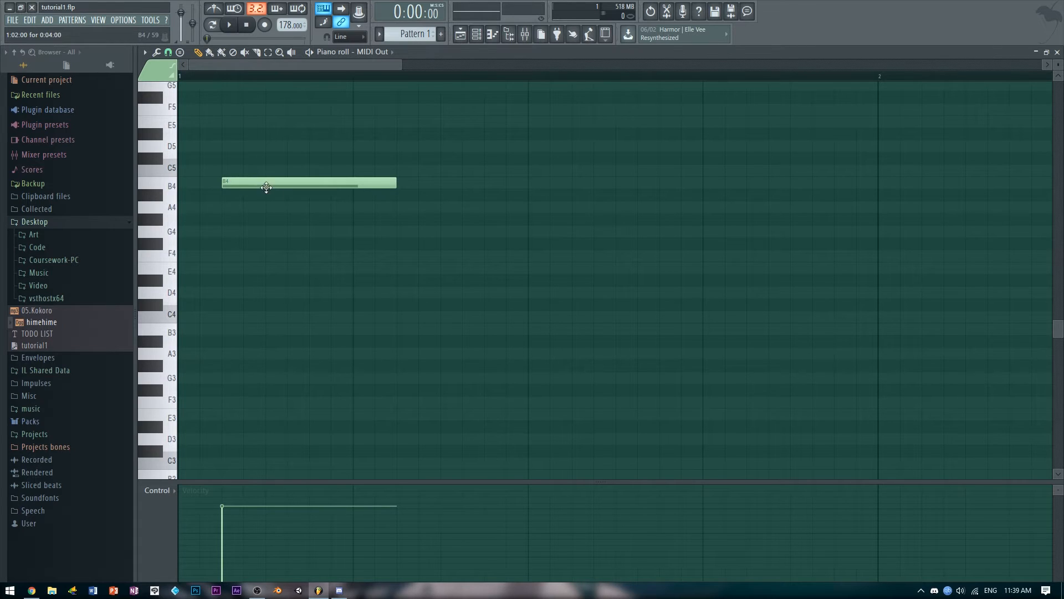
# Replace the offset B4 note with a one-beat B4 note at the very start of bar 1
pyautogui.rightClick(376, 185)
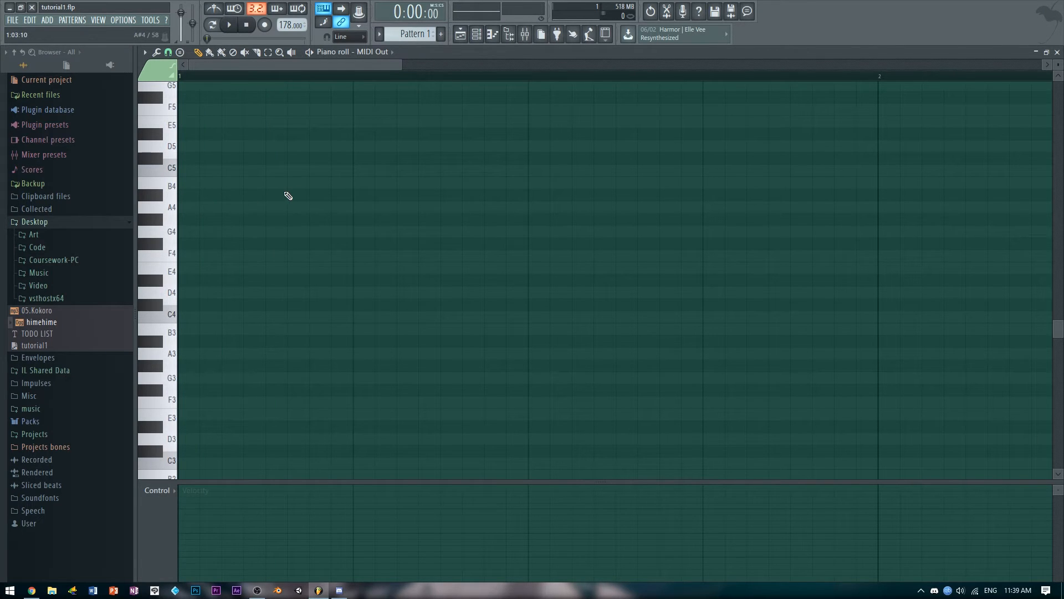
pyautogui.click(204, 184)
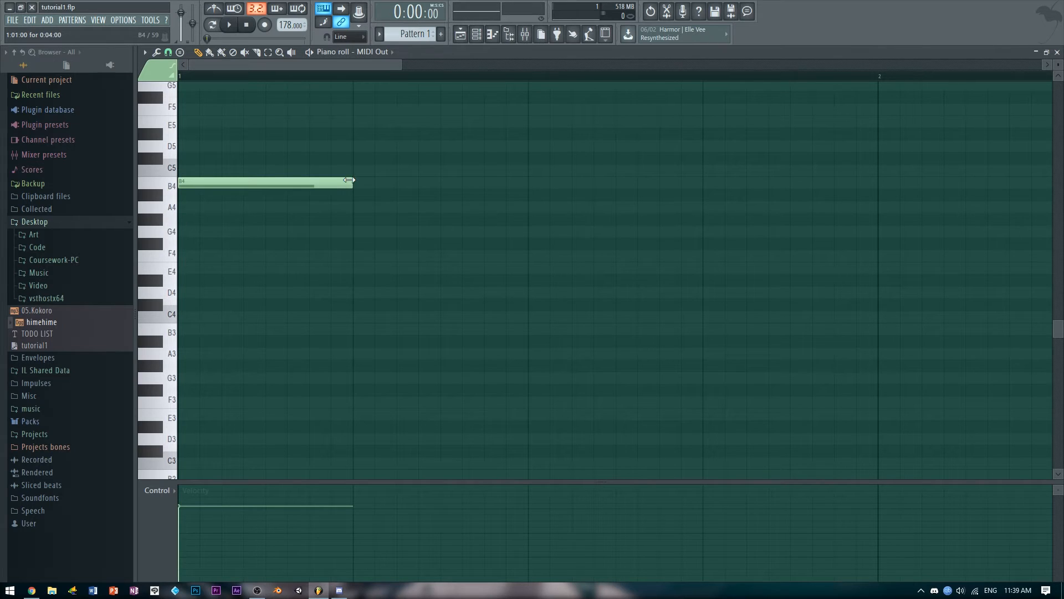
# Shorten the opening B4 note to two steps, add a two-step C5 note right after it, and play them back
pyautogui.moveTo(349, 180); pyautogui.dragTo(265, 181)
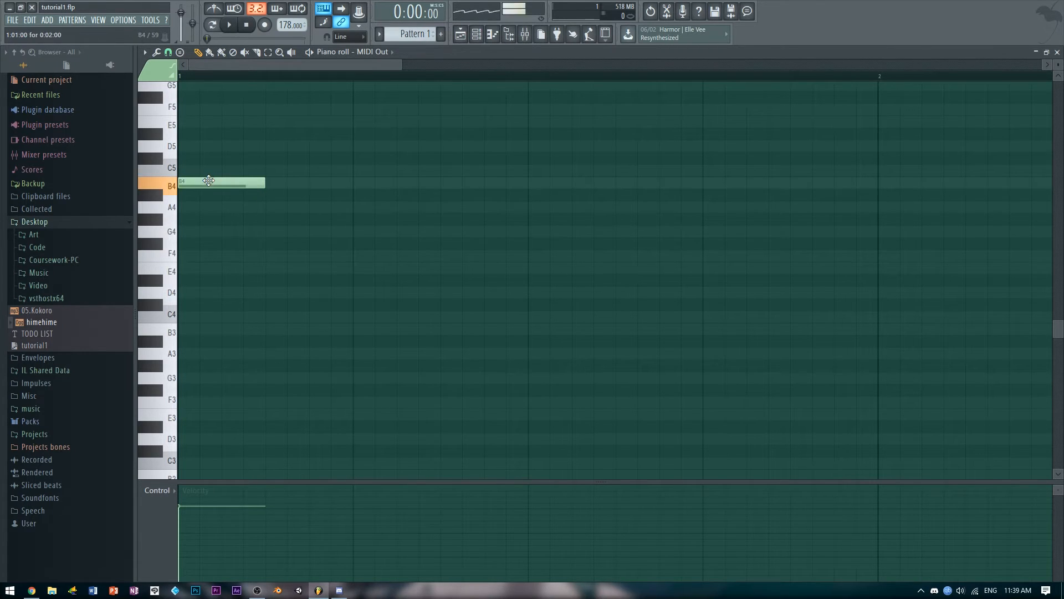
pyautogui.click(273, 170)
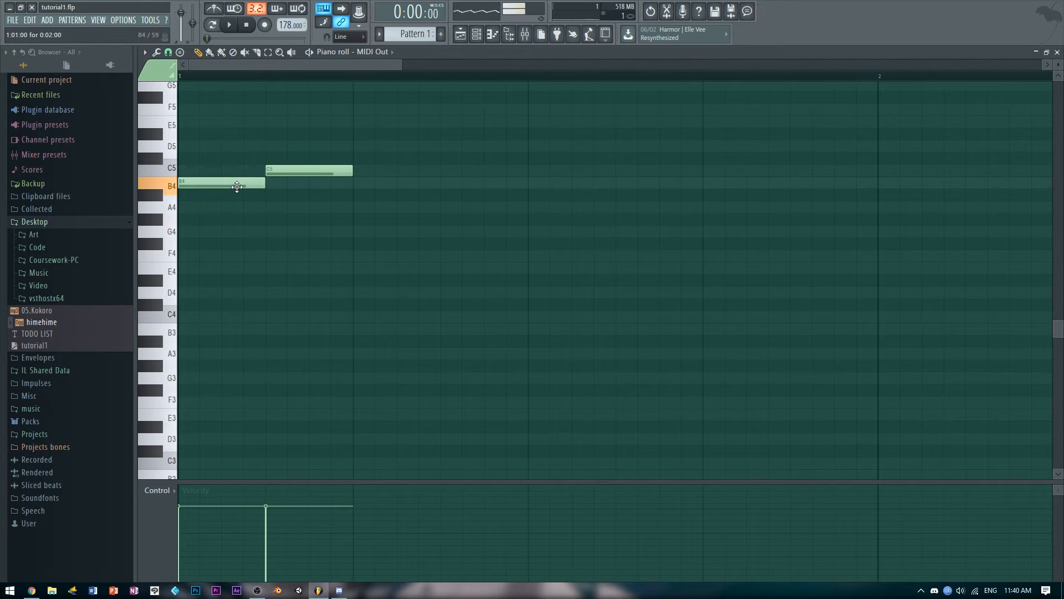
pyautogui.press('space')
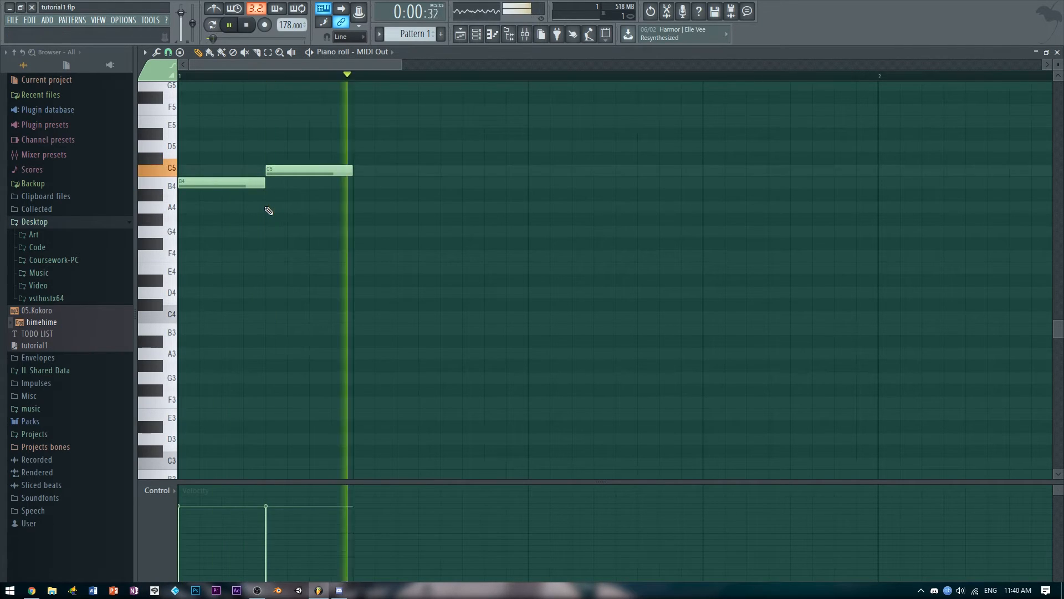
pyautogui.press('space')
# Shorten the B4 and C5 notes to one step each and play the opening back
pyautogui.press('Delete')
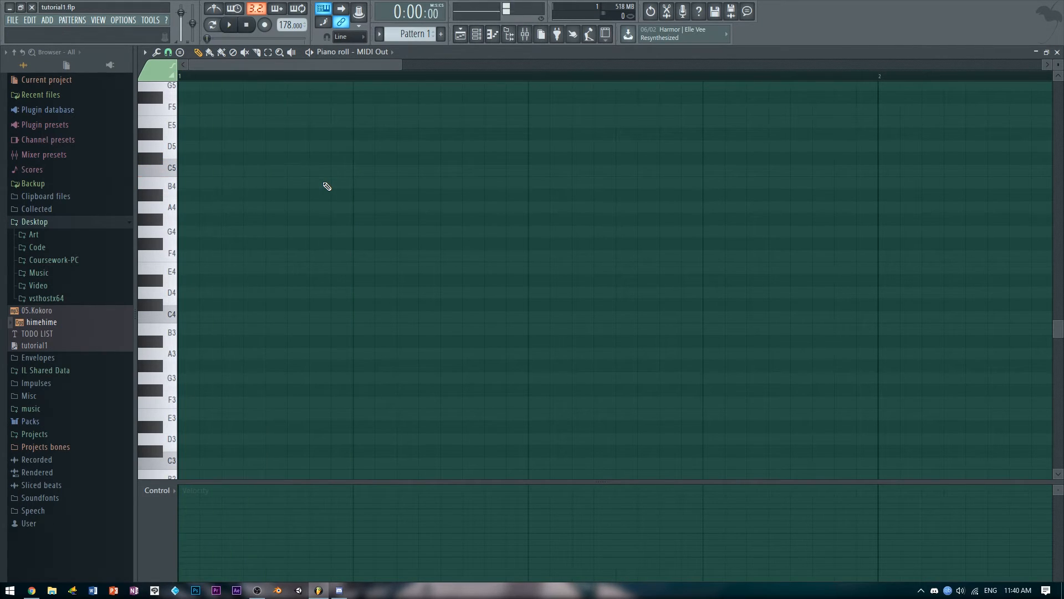
pyautogui.hotkey('ctrl', 'z')
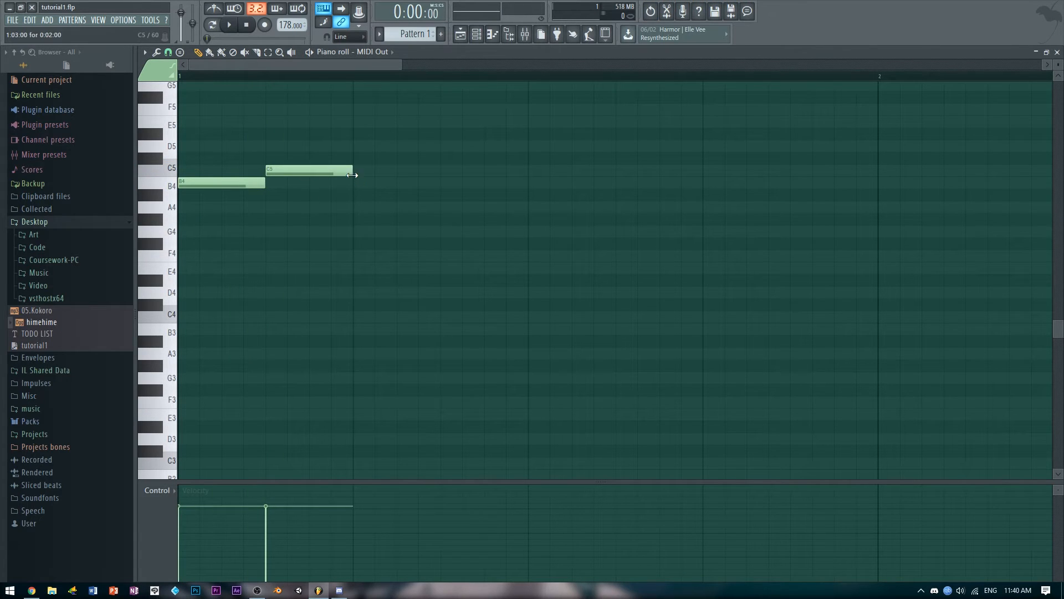
pyautogui.moveTo(352, 173); pyautogui.dragTo(223, 183)
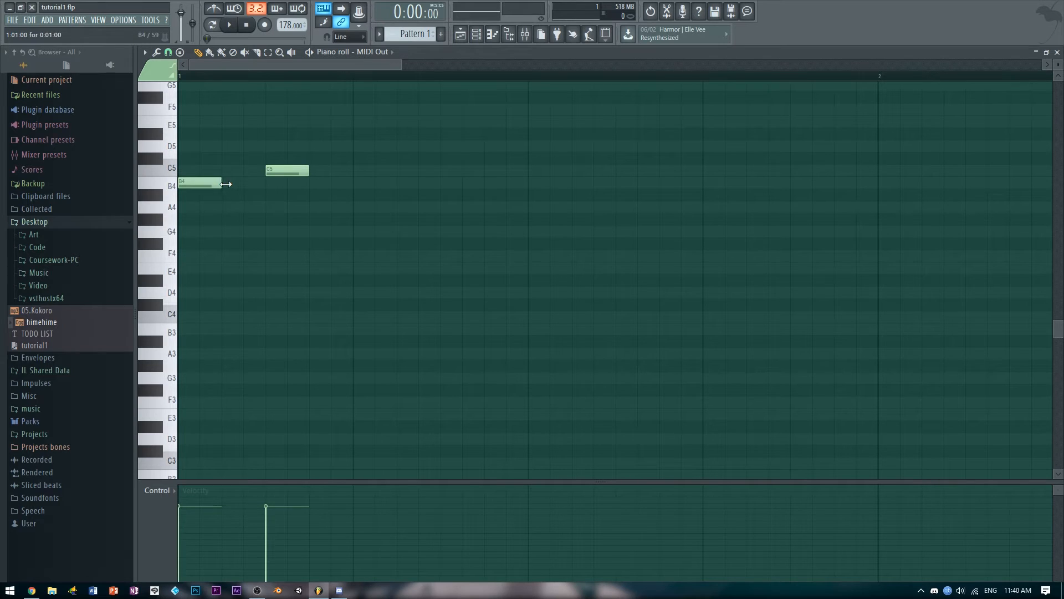
pyautogui.hotkey('ctrl', 'a')
pyautogui.hotkey('ctrl', 'd')
pyautogui.press('space')
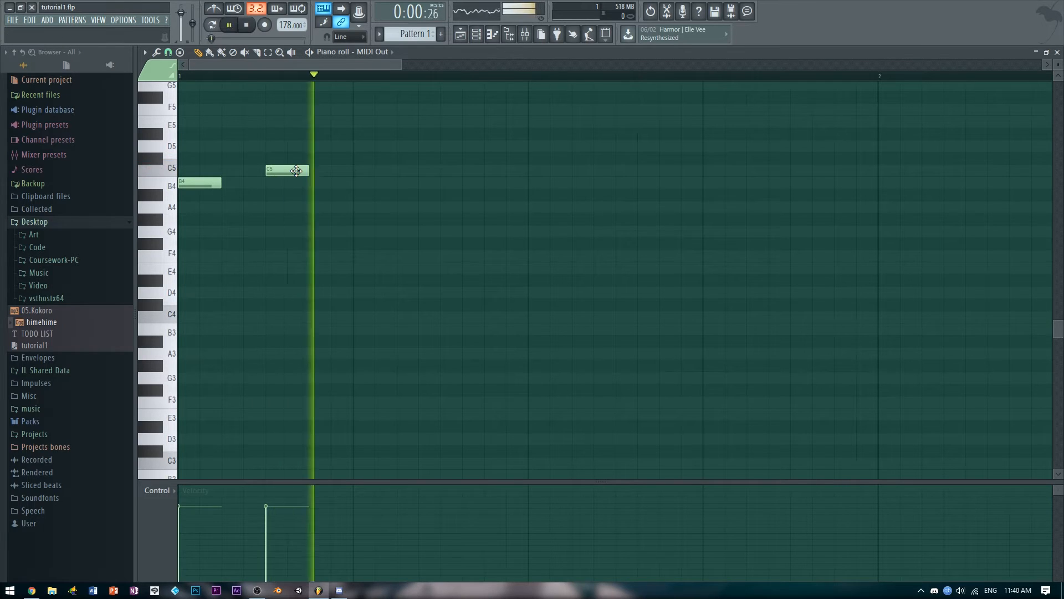
pyautogui.press('space')
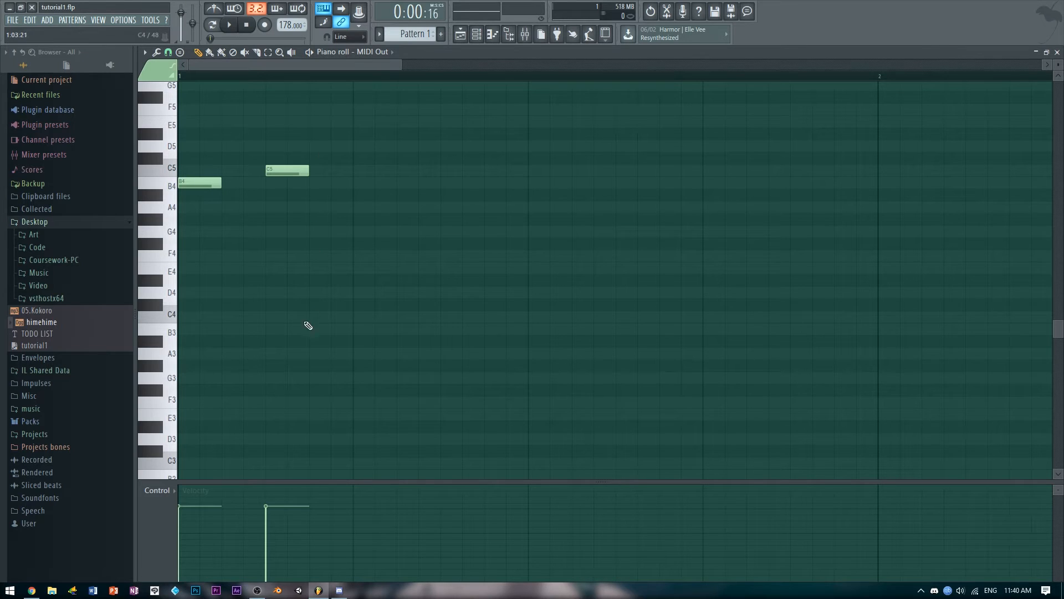
# Try an A#4 note on step 4 of bar 1, replace it with a one-step D5 note, and play it back
pyautogui.moveTo(310, 326); pyautogui.dragTo(309, 195)
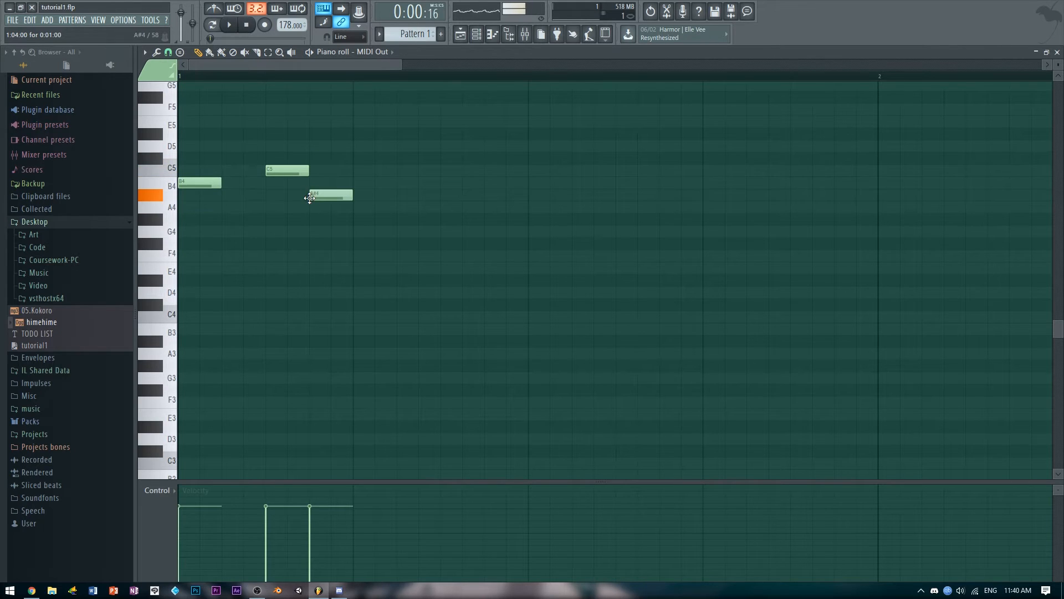
pyautogui.rightClick(309, 195)
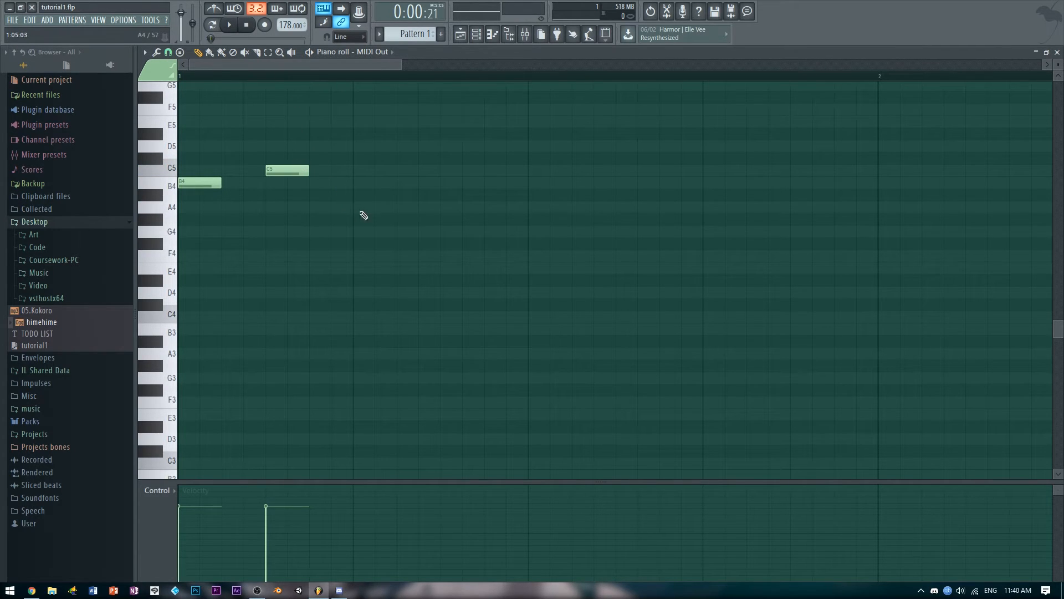
pyautogui.press('space')
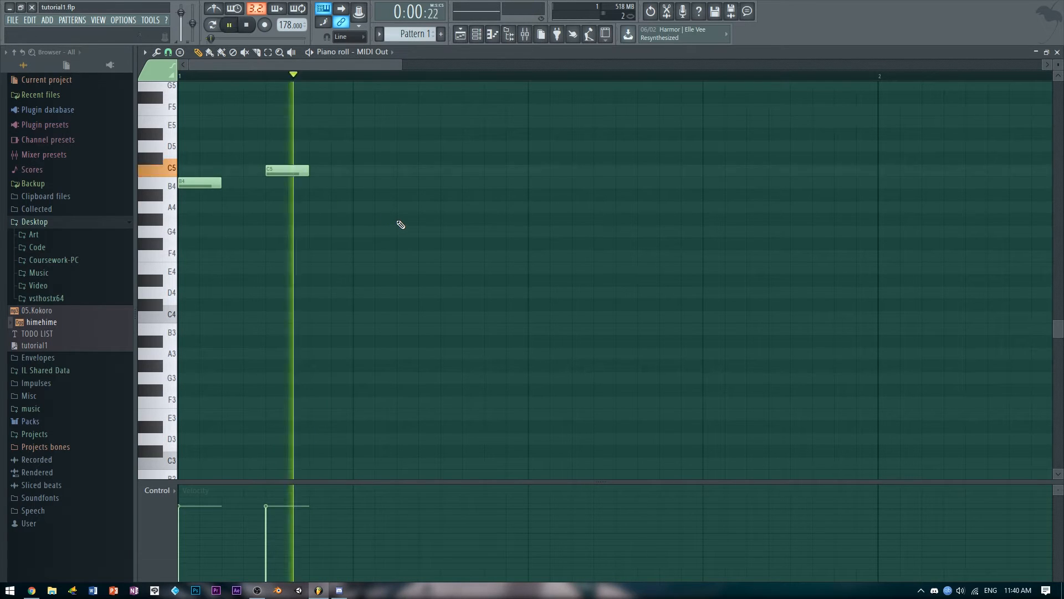
pyautogui.press('space')
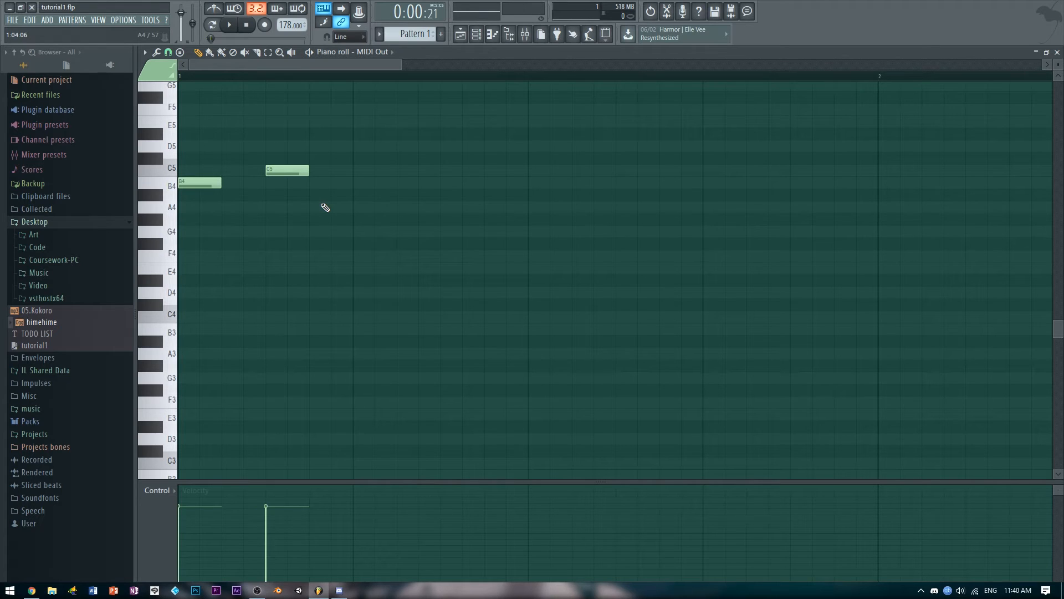
pyautogui.moveTo(311, 206); pyautogui.dragTo(310, 142)
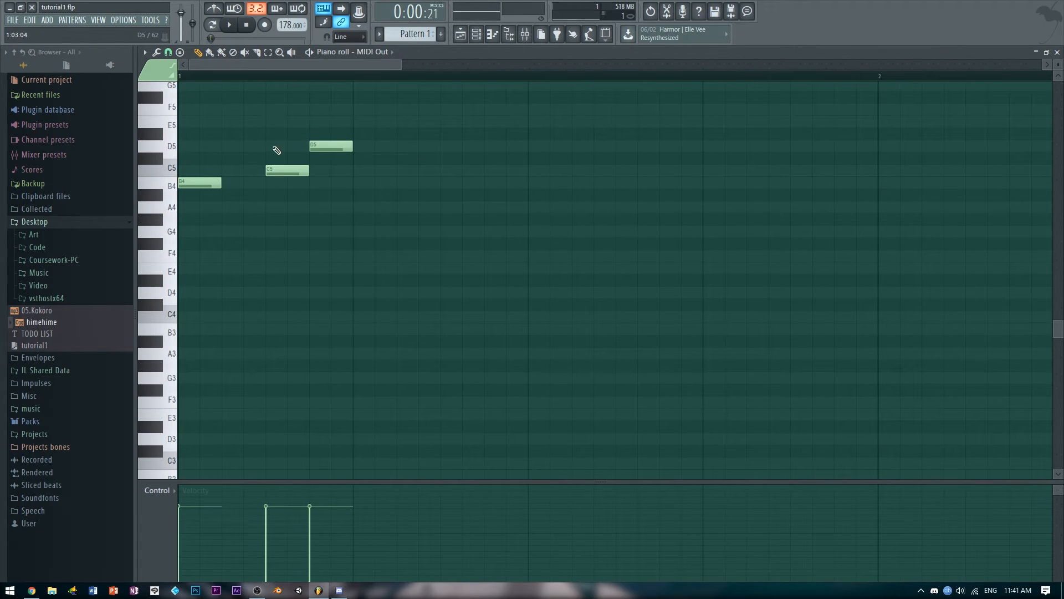
pyautogui.press('space')
pyautogui.press('space')
# Add one-step notes at G5 on step 5 and D5 on step 7, and listen to the phrase
pyautogui.moveTo(360, 118)
pyautogui.mouseDown()
pyautogui.moveTo(322, 79)
pyautogui.moveTo(355, 90)
pyautogui.mouseUp()
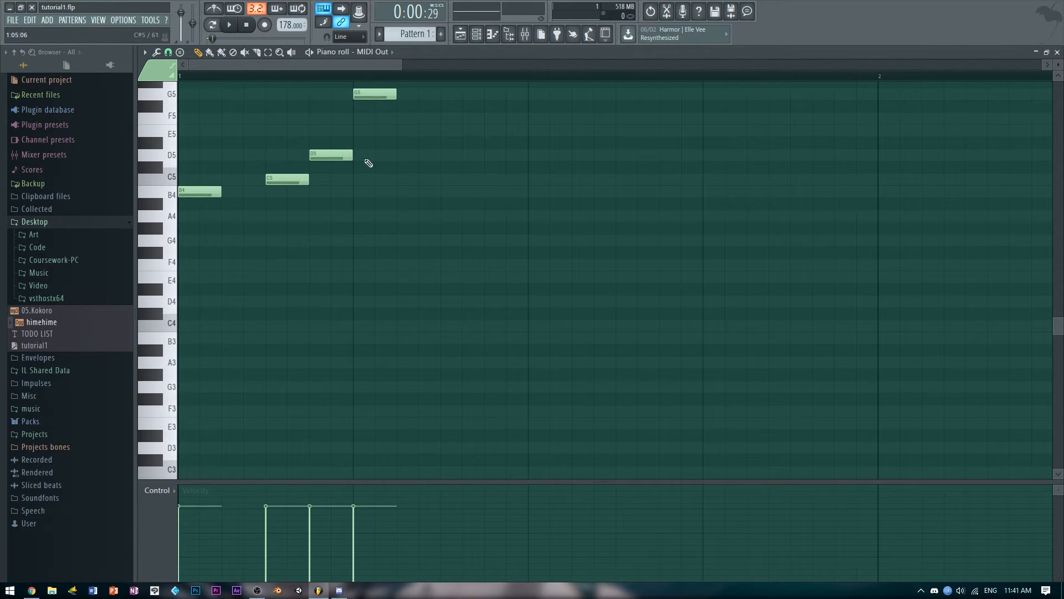
pyautogui.moveTo(441, 192); pyautogui.dragTo(443, 148)
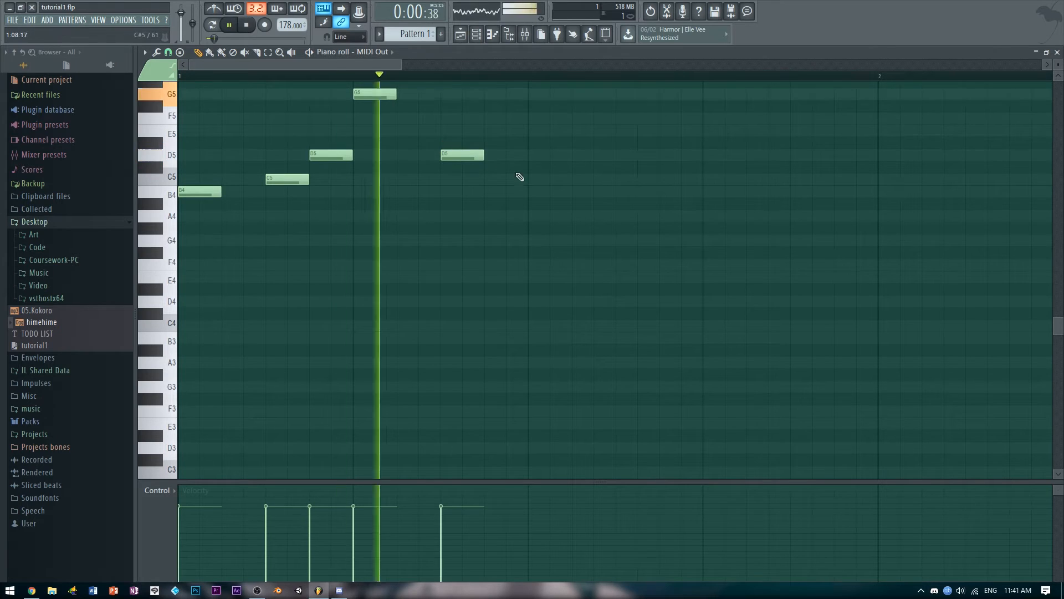
pyautogui.scroll(1, 560, 179)
pyautogui.scroll(1, 570, 178)
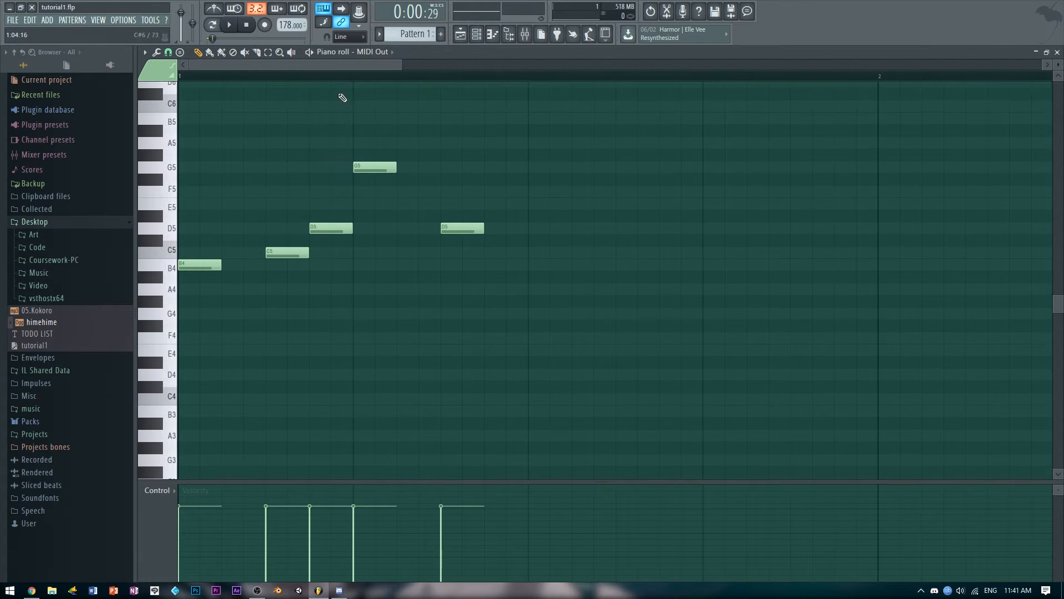
pyautogui.press('space')
pyautogui.press('space')
pyautogui.press('space')
# Add a B5 note on step 9, lengthen it to two steps, and play the pattern back
pyautogui.moveTo(534, 179); pyautogui.dragTo(532, 110)
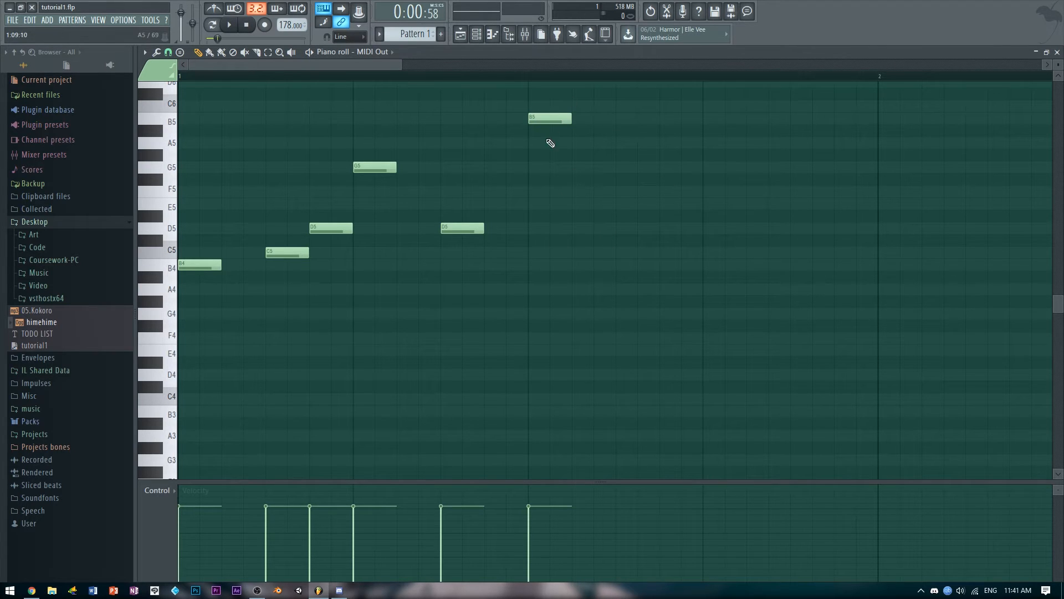
pyautogui.click(533, 79)
pyautogui.moveTo(571, 116); pyautogui.dragTo(618, 114)
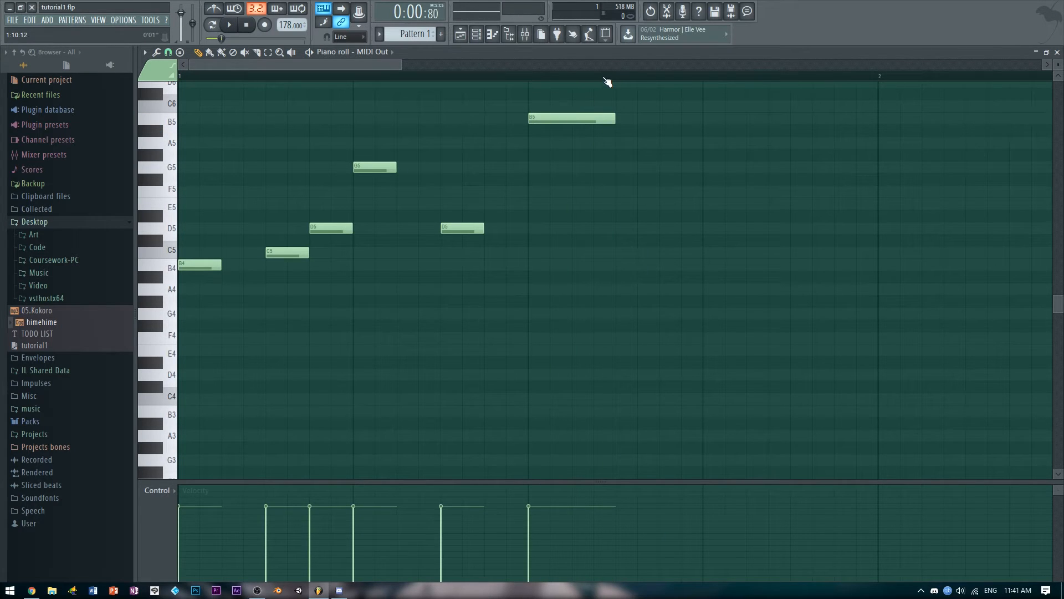
pyautogui.press('space')
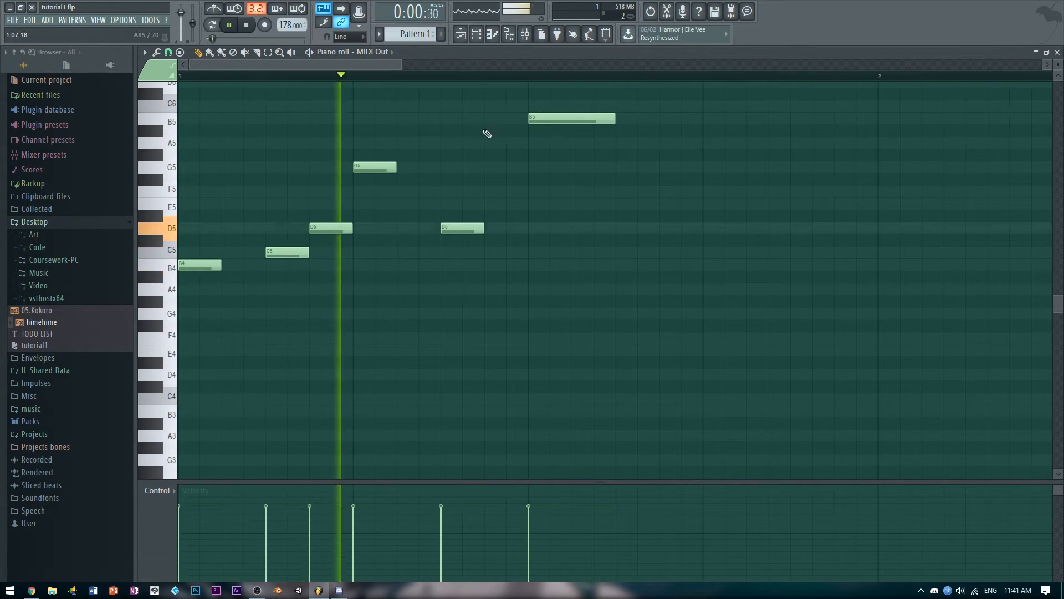
pyautogui.press('space')
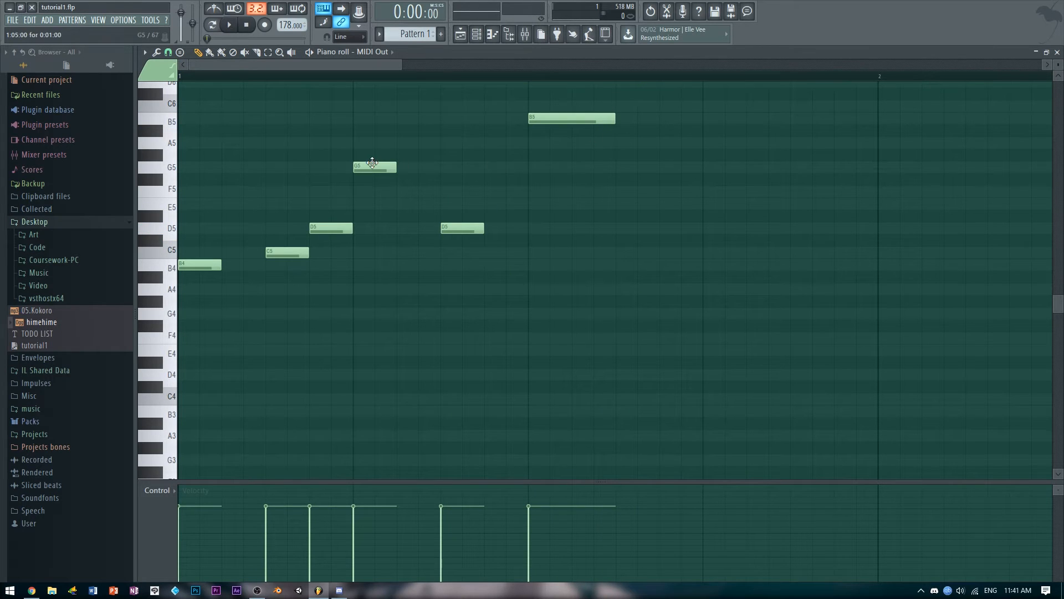
# Add a one-step G5 note on step 11, directly after the B5 note, and play the pattern back
pyautogui.moveTo(625, 155)
pyautogui.mouseDown()
pyautogui.moveTo(643, 166)
pyautogui.moveTo(634, 174)
pyautogui.mouseUp()
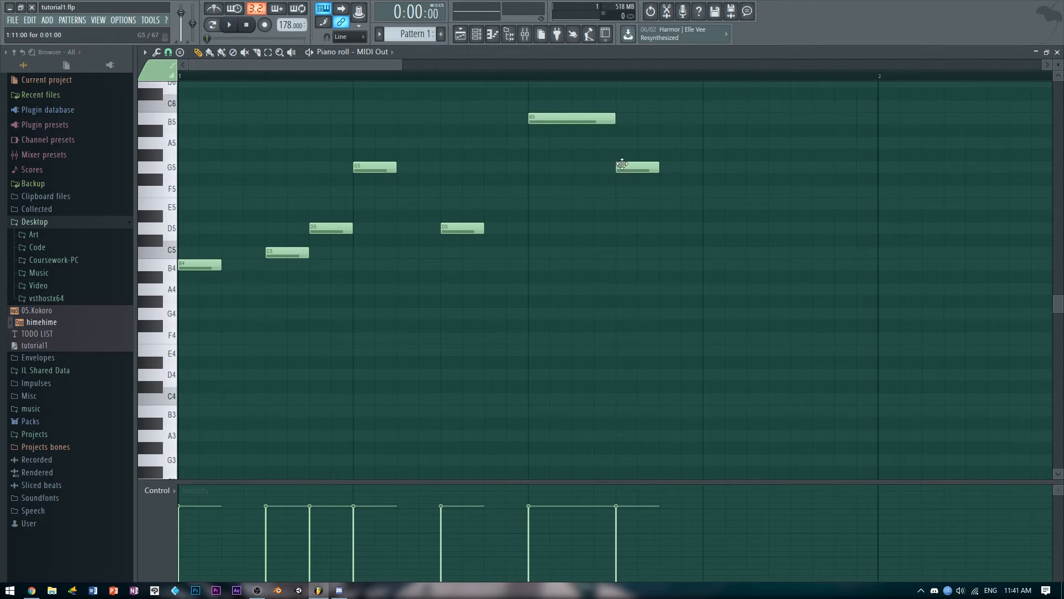
pyautogui.moveTo(659, 165)
pyautogui.mouseDown()
pyautogui.moveTo(724, 164)
pyautogui.moveTo(587, 181)
pyautogui.moveTo(658, 173)
pyautogui.mouseUp()
pyautogui.press('space')
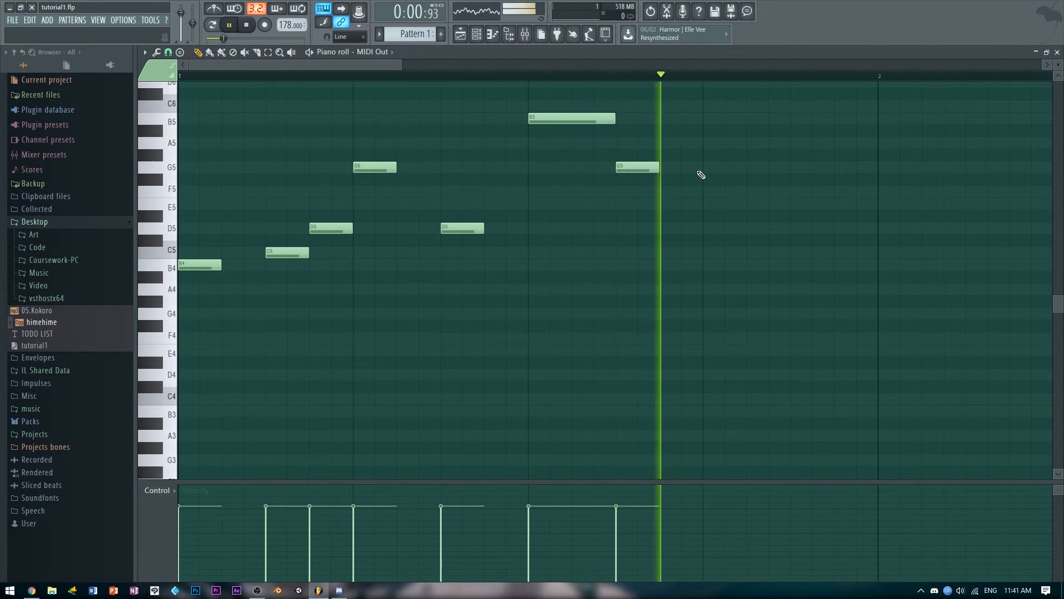
pyautogui.press('space')
# Try a one-step D5 note on step 13 and delete it
pyautogui.click(671, 77)
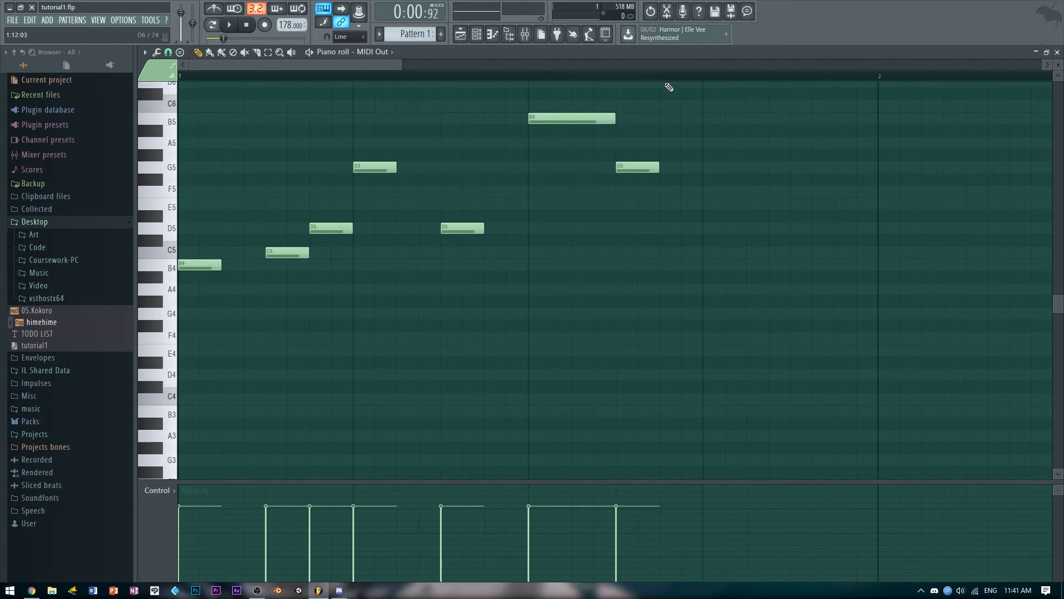
pyautogui.click(710, 230)
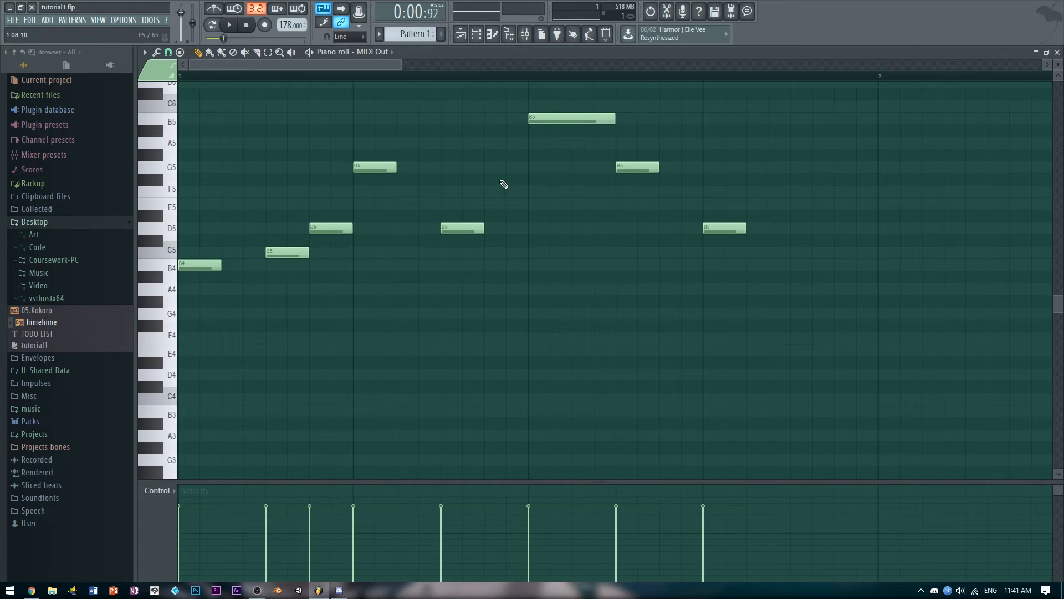
pyautogui.click(437, 79)
pyautogui.moveTo(385, 62); pyautogui.dragTo(344, 92)
pyautogui.rightClick(724, 228)
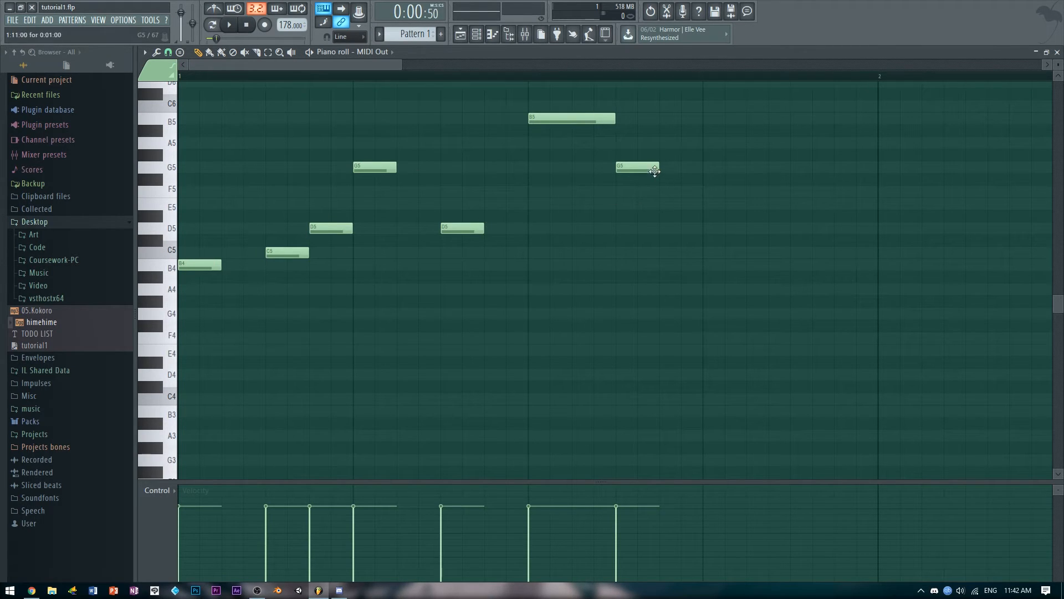
# Examine the scale highlighting choices among the piano roll helpers and dismiss them
pyautogui.click(144, 50)
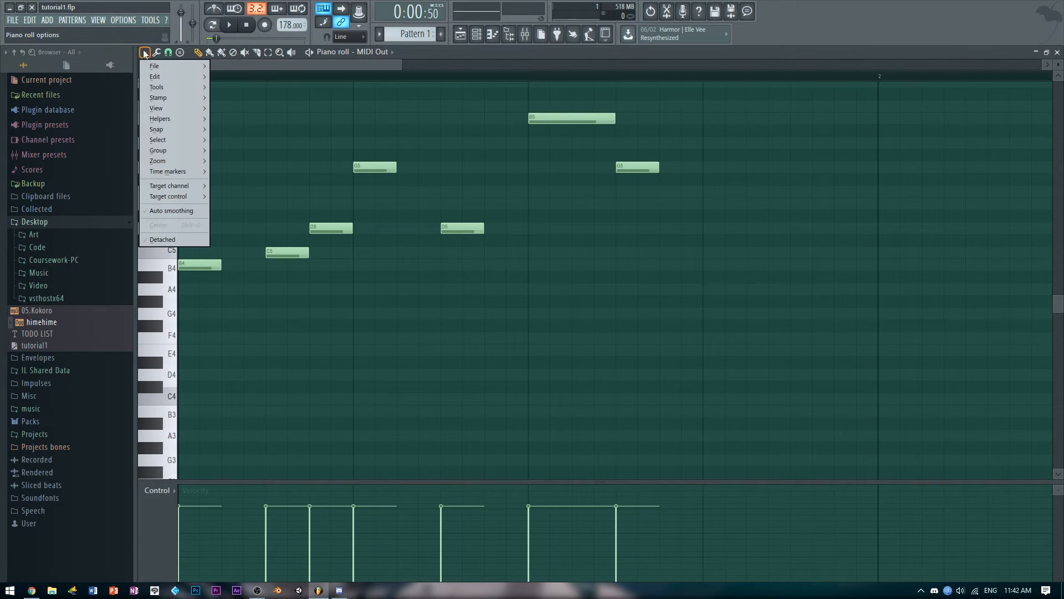
pyautogui.moveTo(183, 110)
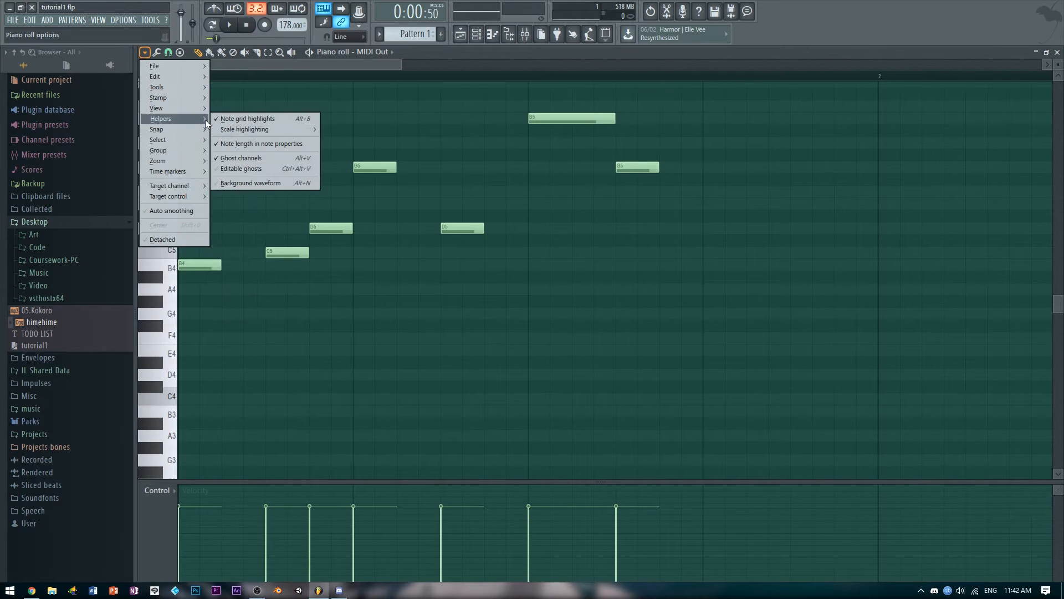
pyautogui.moveTo(252, 133)
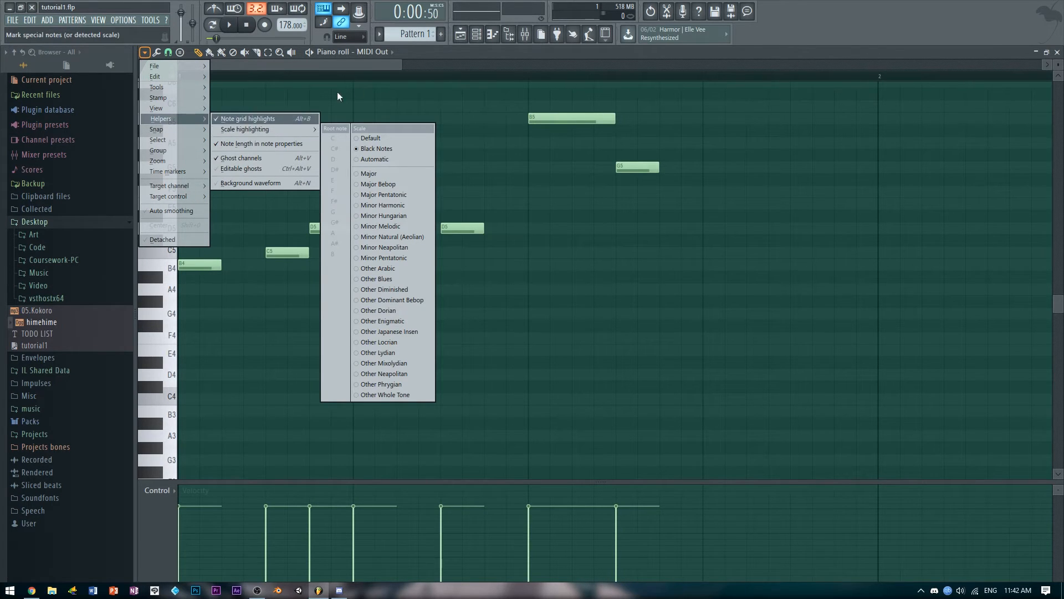
pyautogui.click(467, 61)
# Replay the end of bar 1 and add a two-step D5 note on step 13
pyautogui.moveTo(356, 63); pyautogui.dragTo(400, 84)
pyautogui.press('space')
pyautogui.press('space')
pyautogui.click(482, 80)
pyautogui.press('space')
pyautogui.press('space')
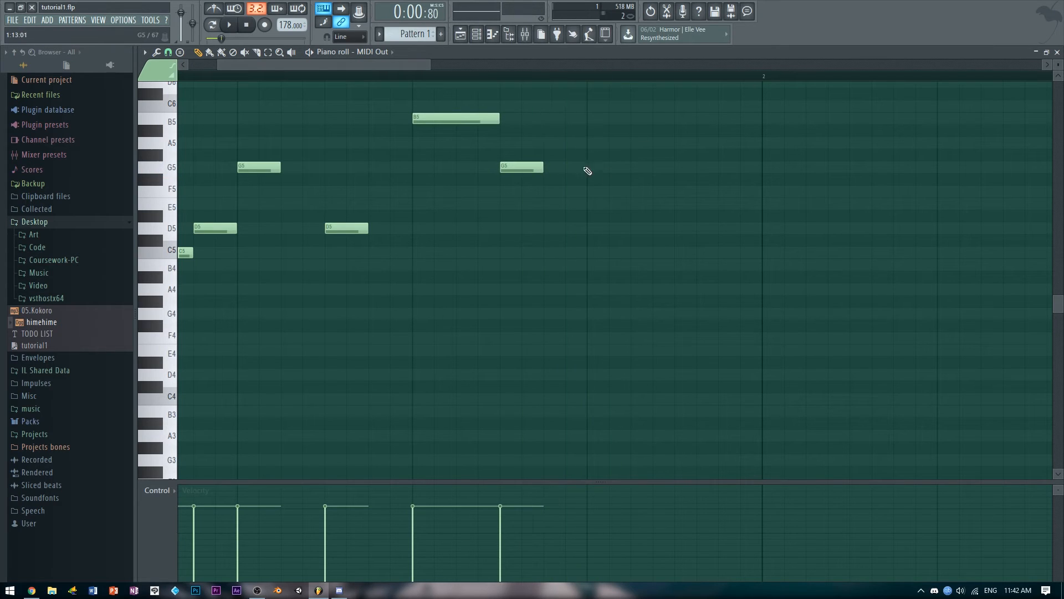
pyautogui.moveTo(589, 206)
pyautogui.mouseDown()
pyautogui.moveTo(583, 228)
pyautogui.moveTo(674, 229)
pyautogui.mouseUp()
pyautogui.press('space')
pyautogui.press('space')
# Add a B4 note on step 15 of bar 1 and shorten it to one step
pyautogui.moveTo(675, 277)
pyautogui.mouseDown()
pyautogui.moveTo(668, 251)
pyautogui.moveTo(669, 265)
pyautogui.mouseUp()
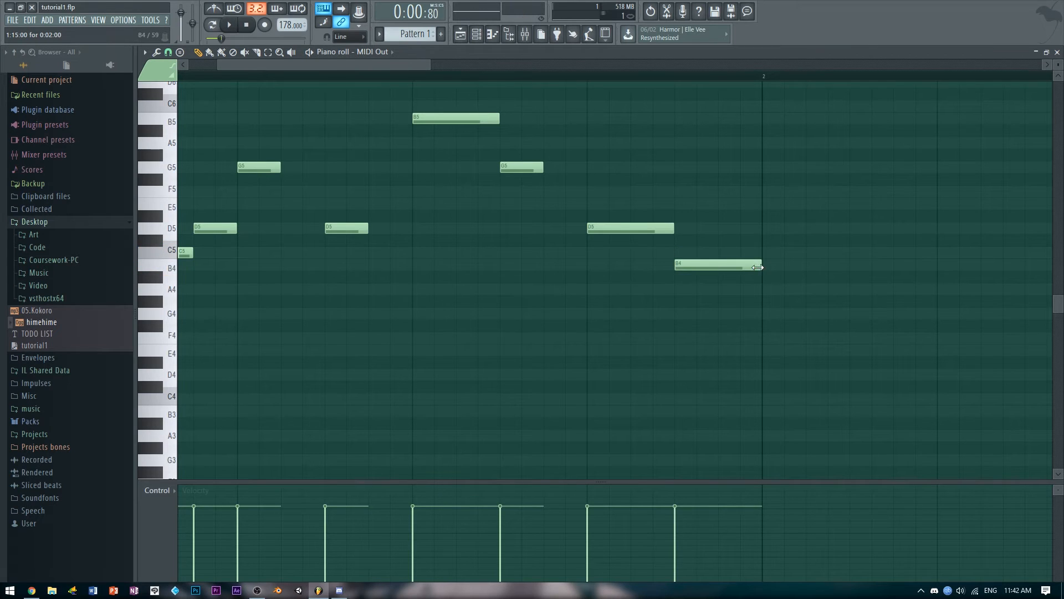
pyautogui.moveTo(761, 265); pyautogui.dragTo(717, 265)
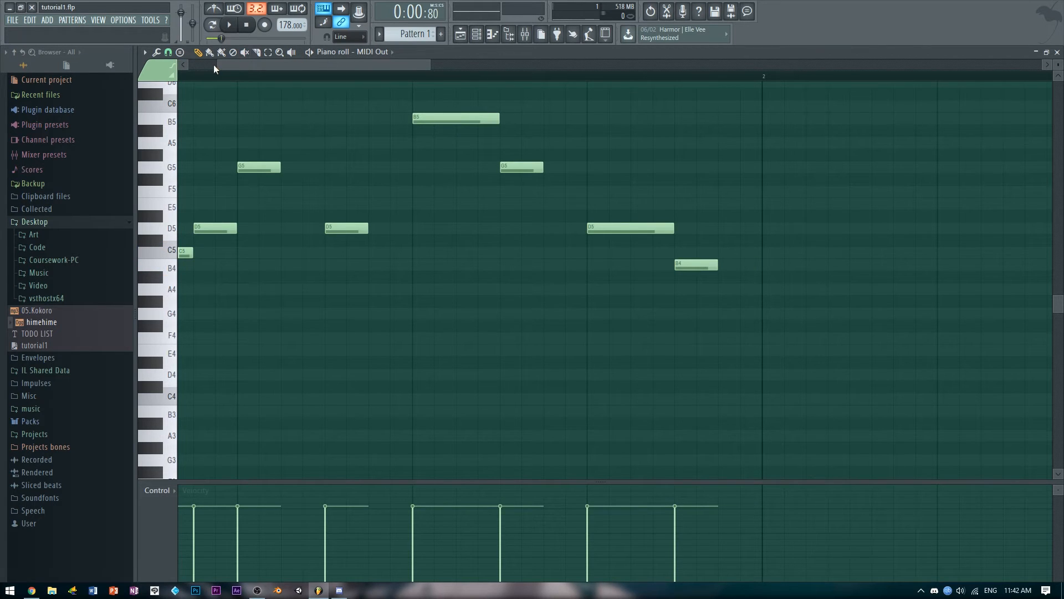
pyautogui.moveTo(218, 65); pyautogui.dragTo(189, 65)
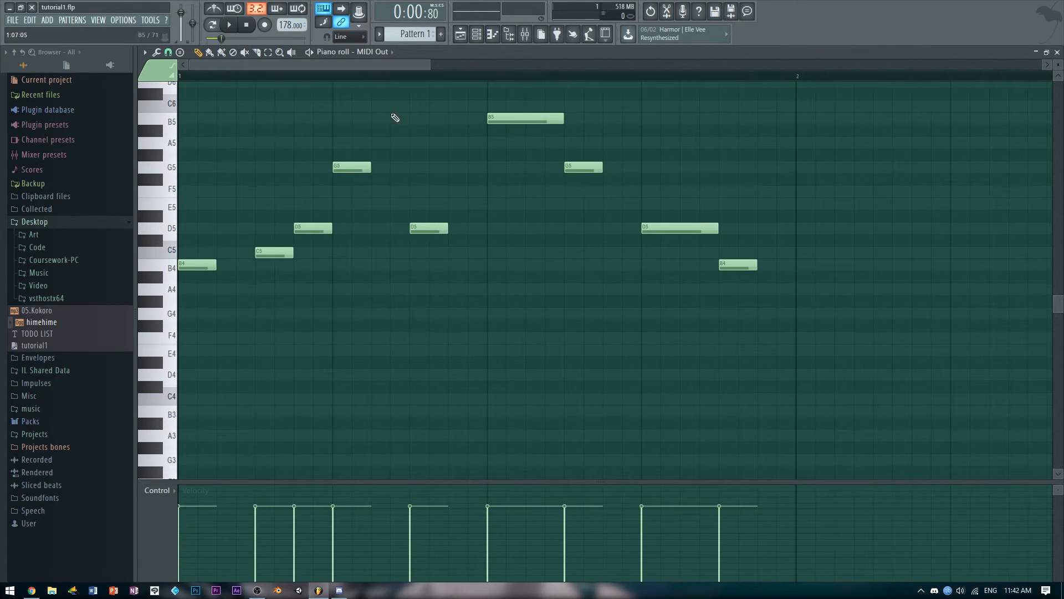
# Switch playback to song mode and show the playlist in place of the piano roll
pyautogui.click(212, 26)
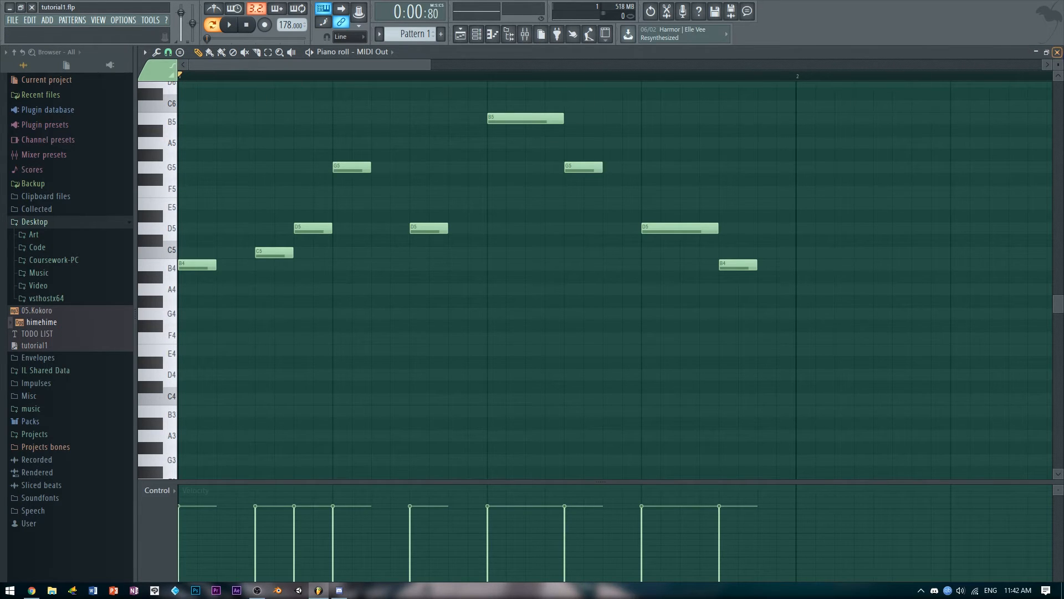
pyautogui.click(1057, 51)
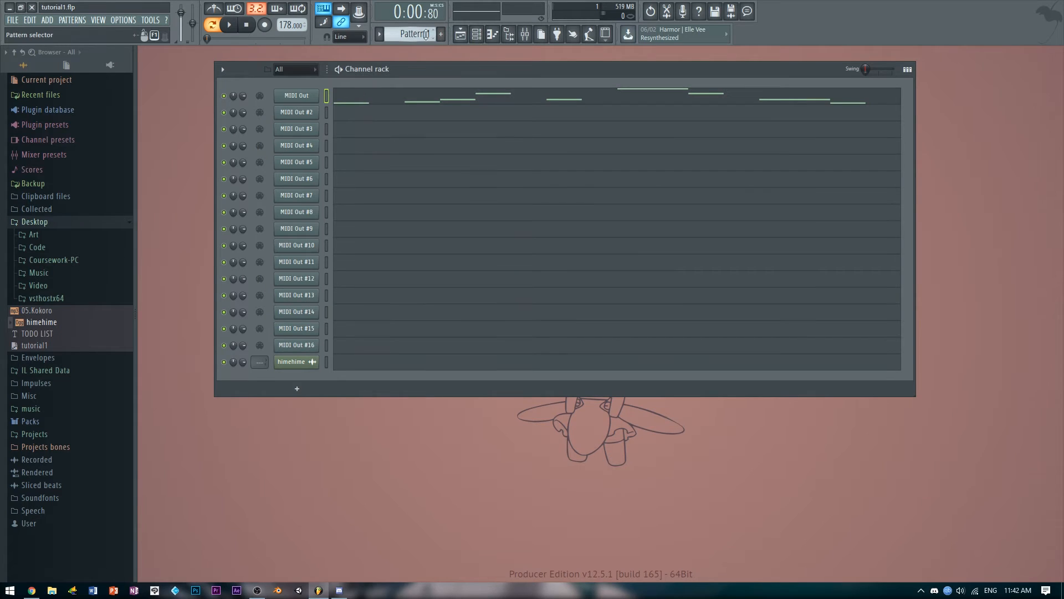
pyautogui.click(460, 34)
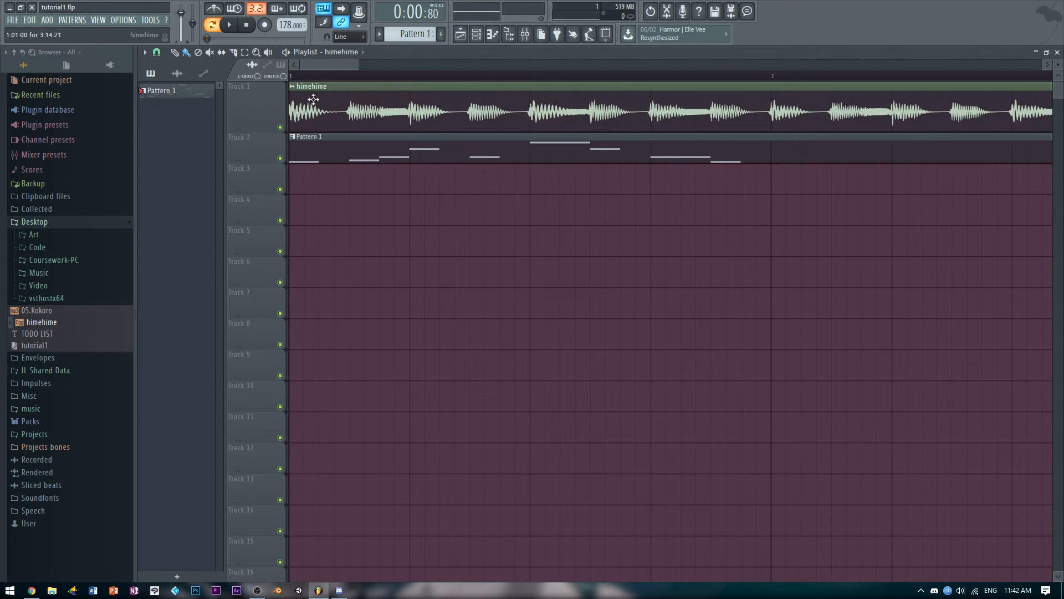
# Return from the playlist to the MIDI Out piano roll and play back the transcribed notes of bar 1
pyautogui.click(1057, 51)
pyautogui.press('F7')
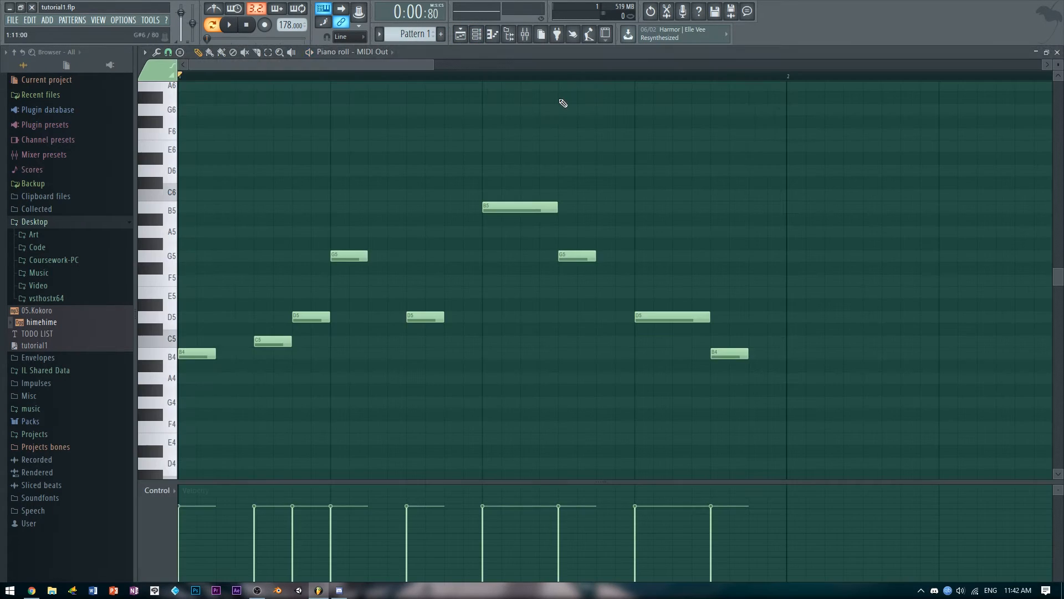
pyautogui.press('space')
pyautogui.press('space')
pyautogui.press('space')
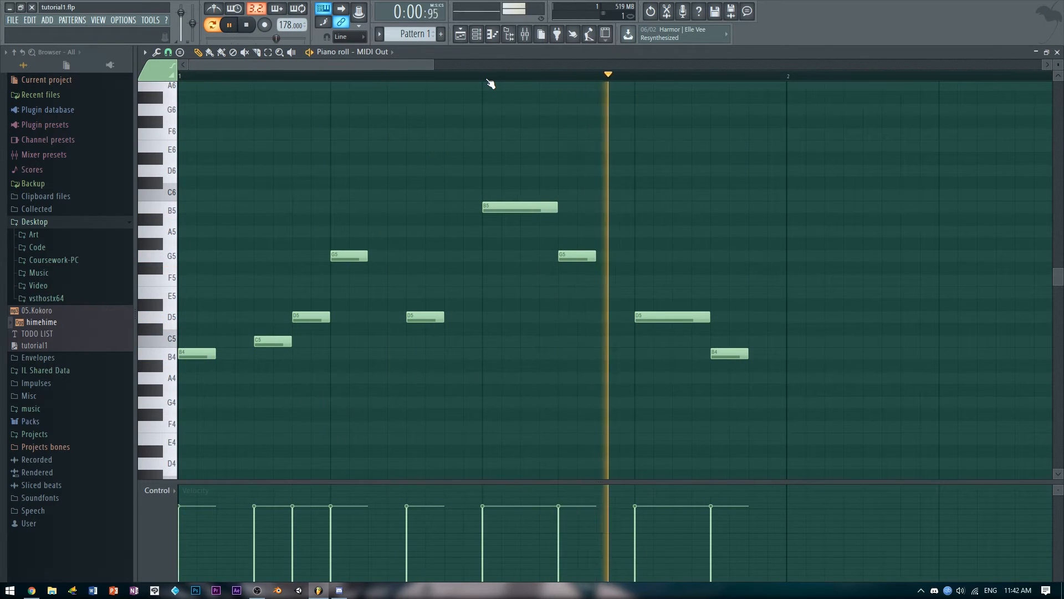
pyautogui.press('space')
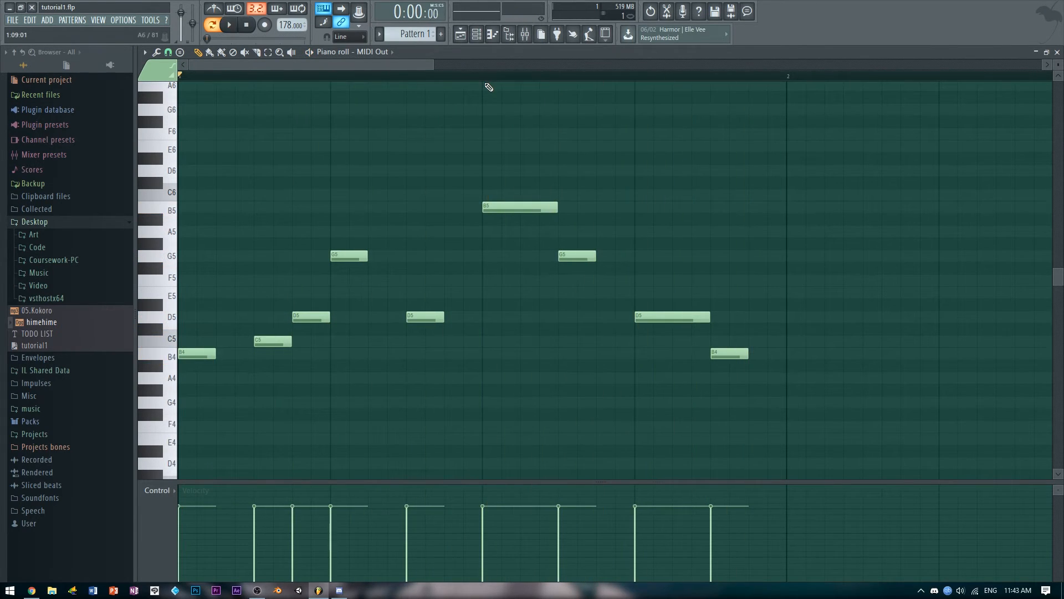
# Set the playback position near the end of bar 1 and listen to the opening of bar 2
pyautogui.moveTo(430, 71); pyautogui.dragTo(489, 71)
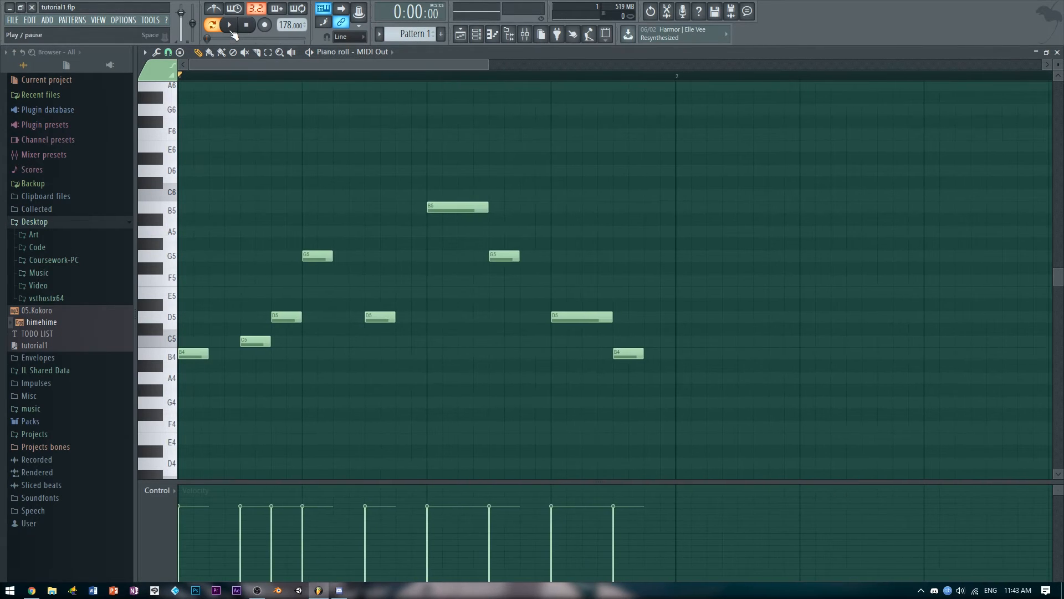
pyautogui.click(605, 79)
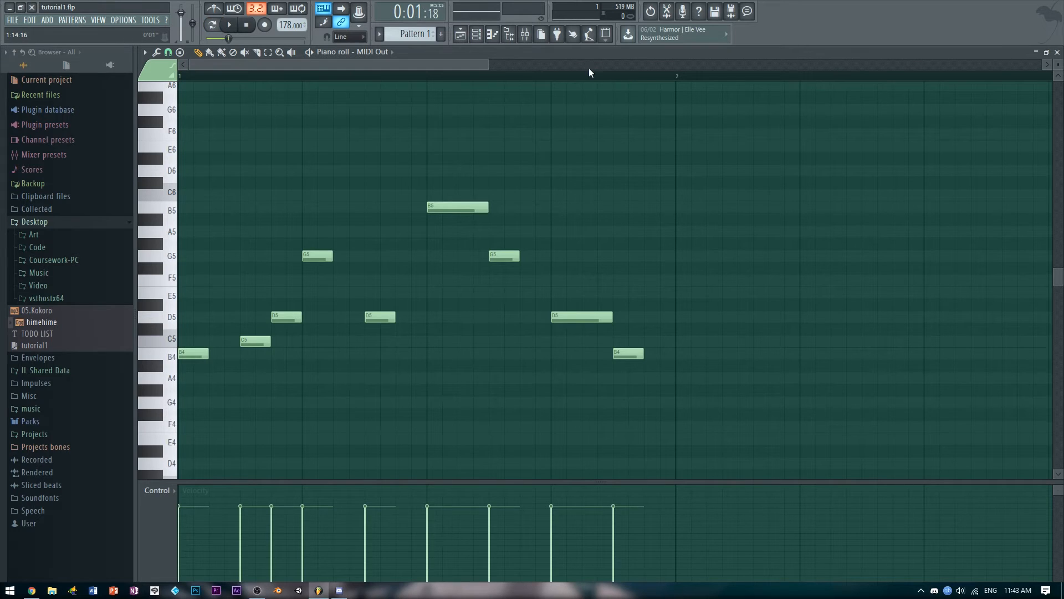
pyautogui.moveTo(458, 62); pyautogui.dragTo(576, 78)
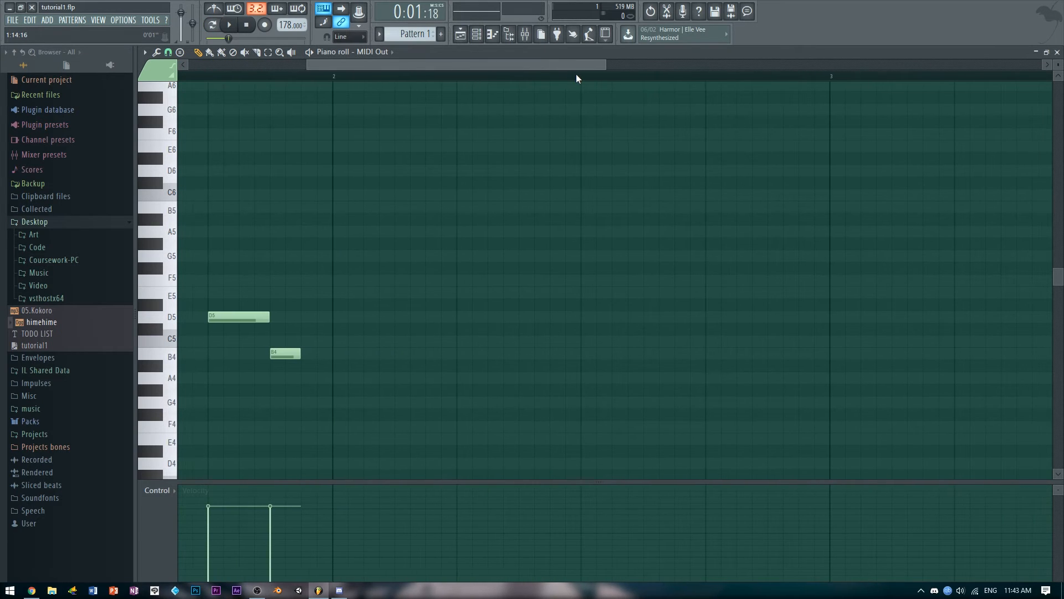
pyautogui.press('space')
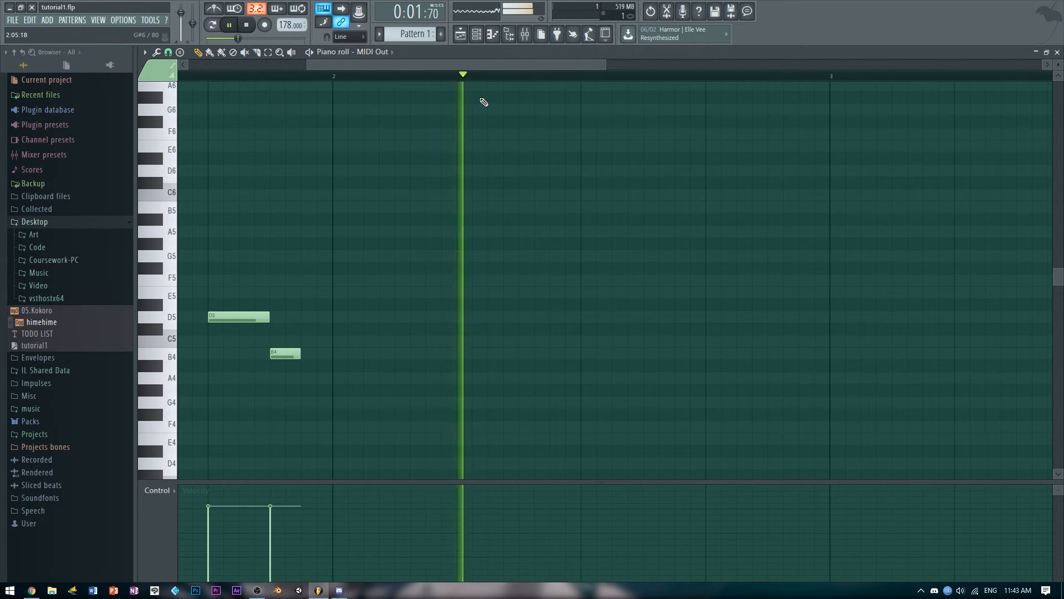
pyautogui.press('space')
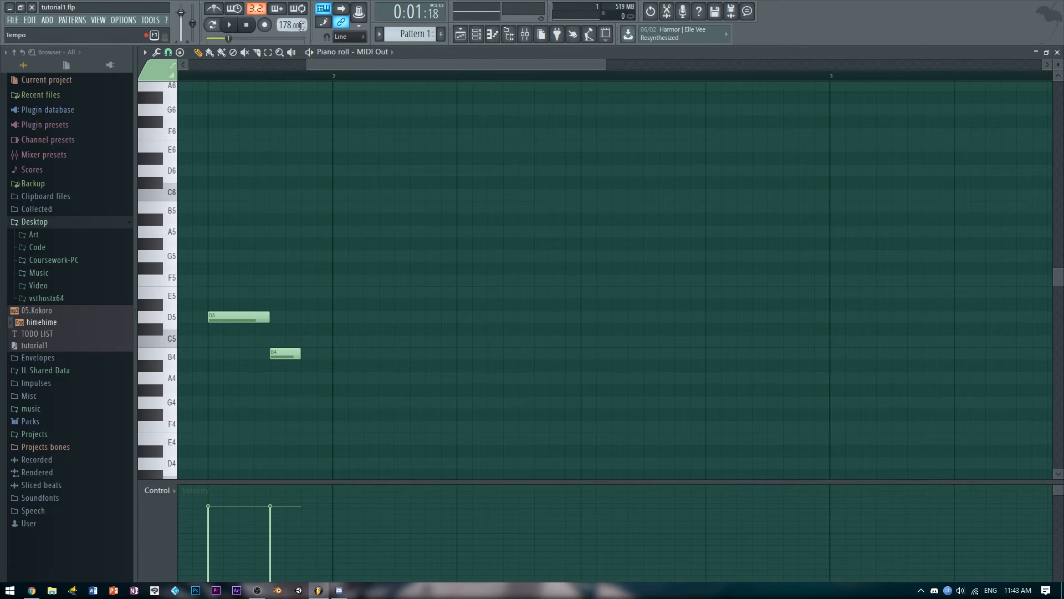
# Enable half-speed playback for the project tempo and replay the opening of bar 2 at that speed
pyautogui.rightClick(301, 26)
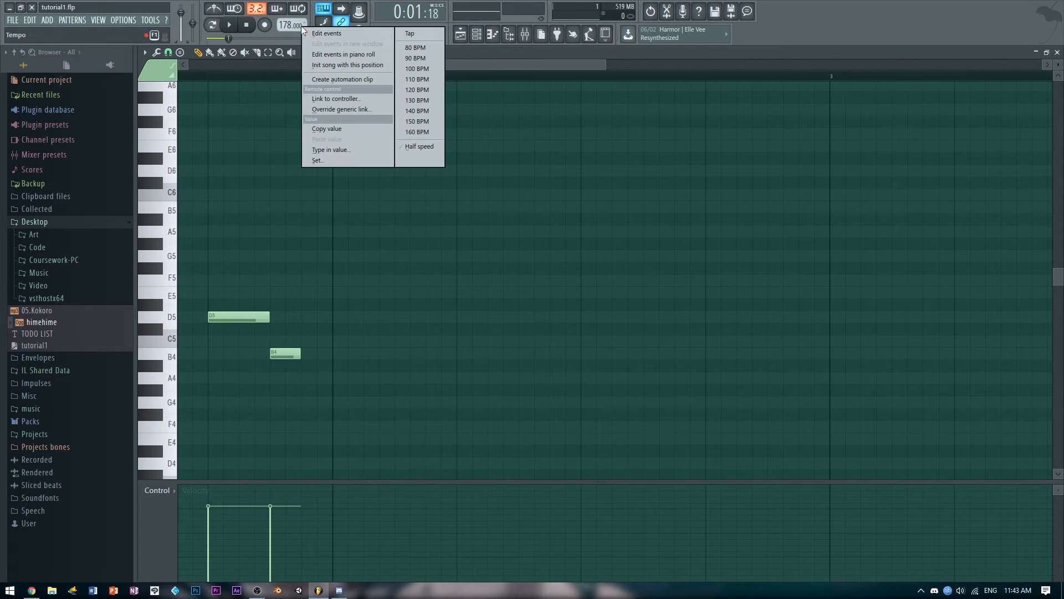
pyautogui.click(403, 146)
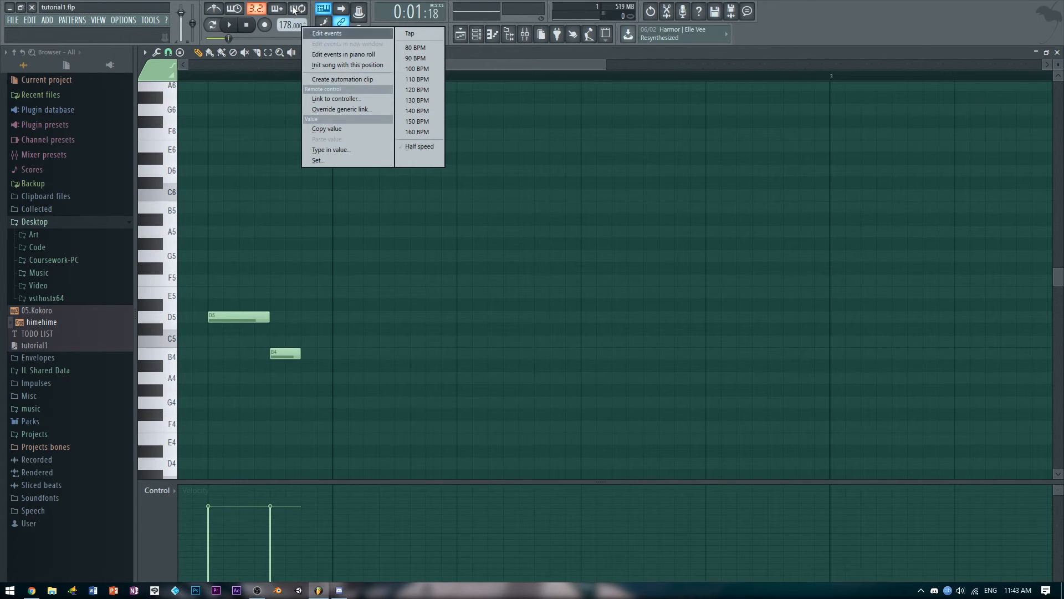
pyautogui.rightClick(285, 21)
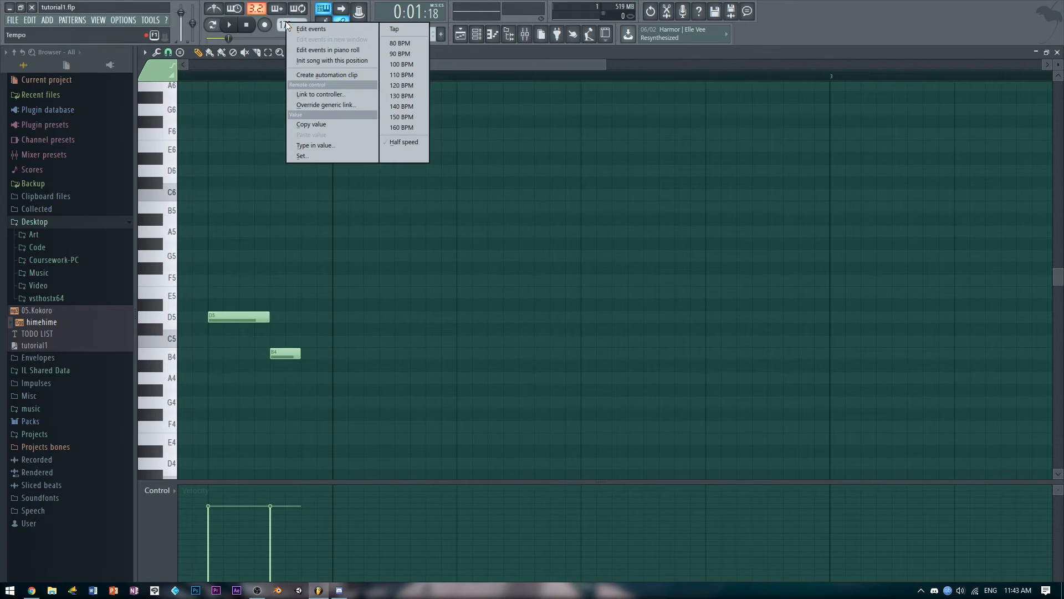
pyautogui.click(404, 142)
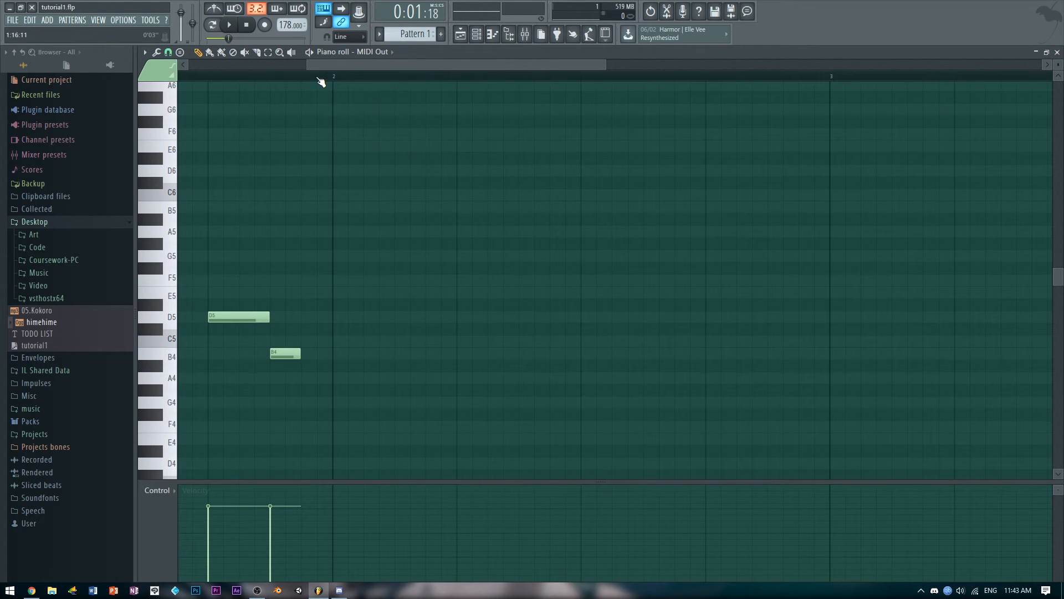
pyautogui.press('space')
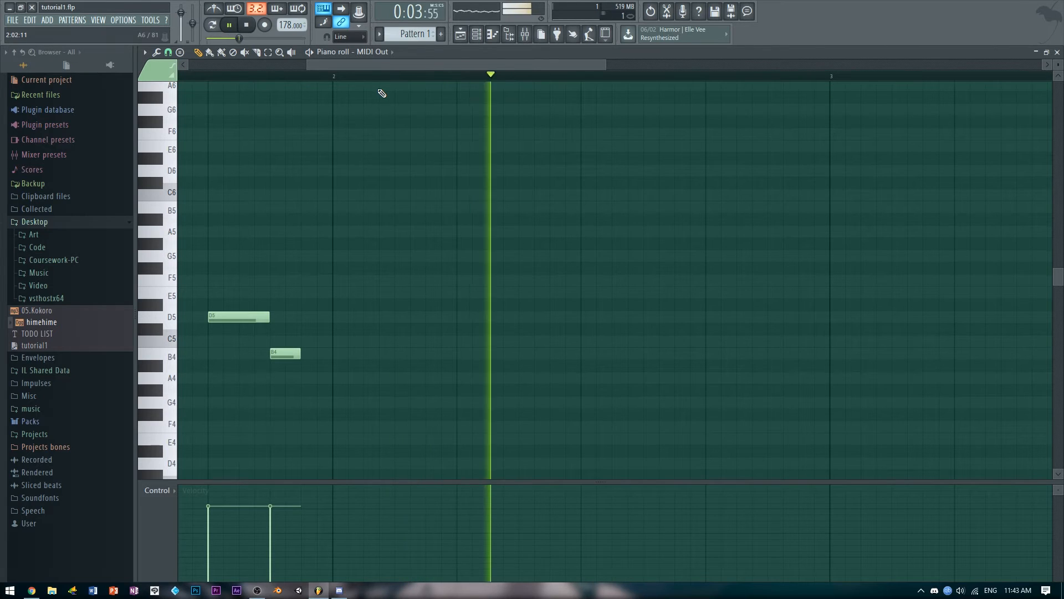
pyautogui.press('space')
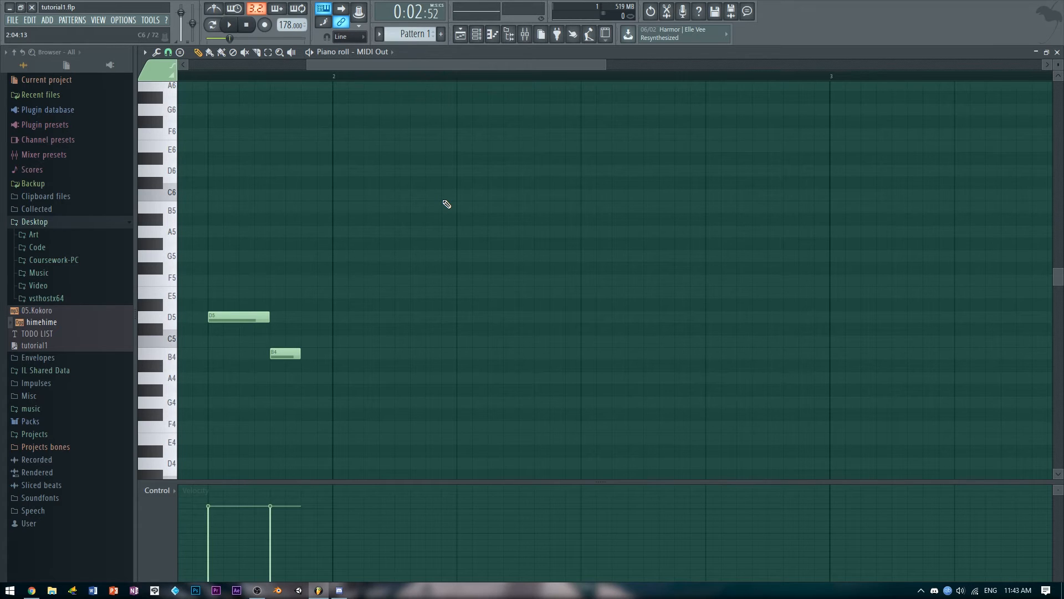
# Transpose the bar 1 notes down one octave and play them back from the middle of the bar
pyautogui.moveTo(390, 68); pyautogui.dragTo(272, 62)
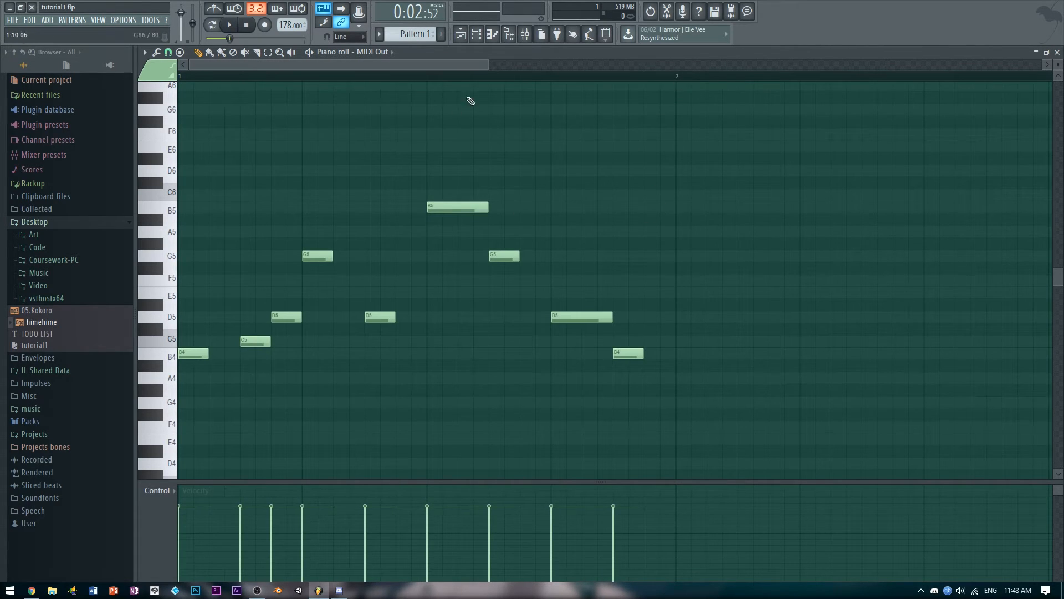
pyautogui.click(434, 78)
pyautogui.press('space')
pyautogui.press('space')
pyautogui.hotkey('ctrl', 'Down')
pyautogui.press('space')
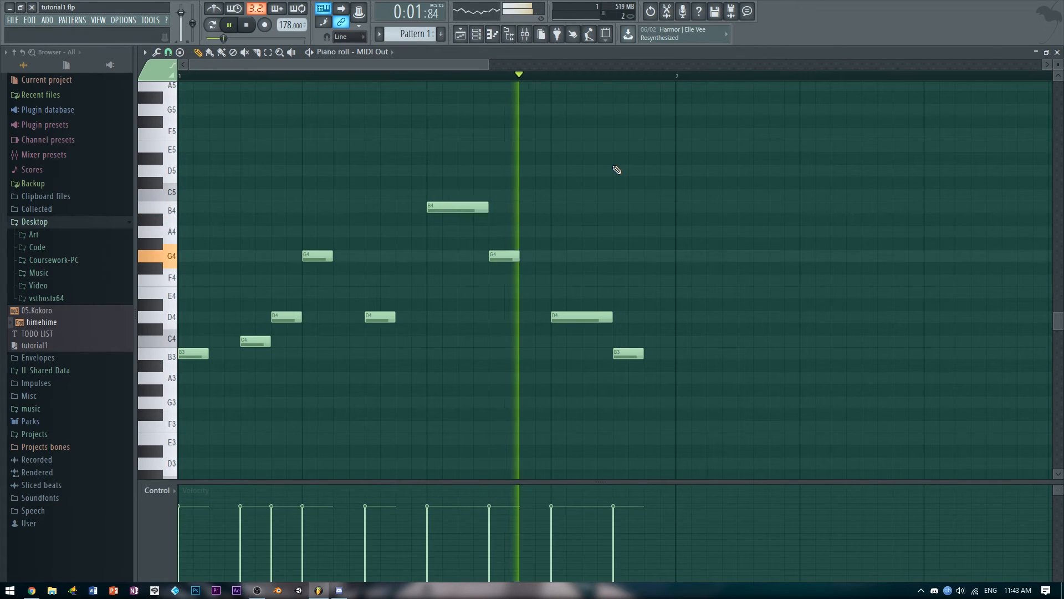
pyautogui.press('space')
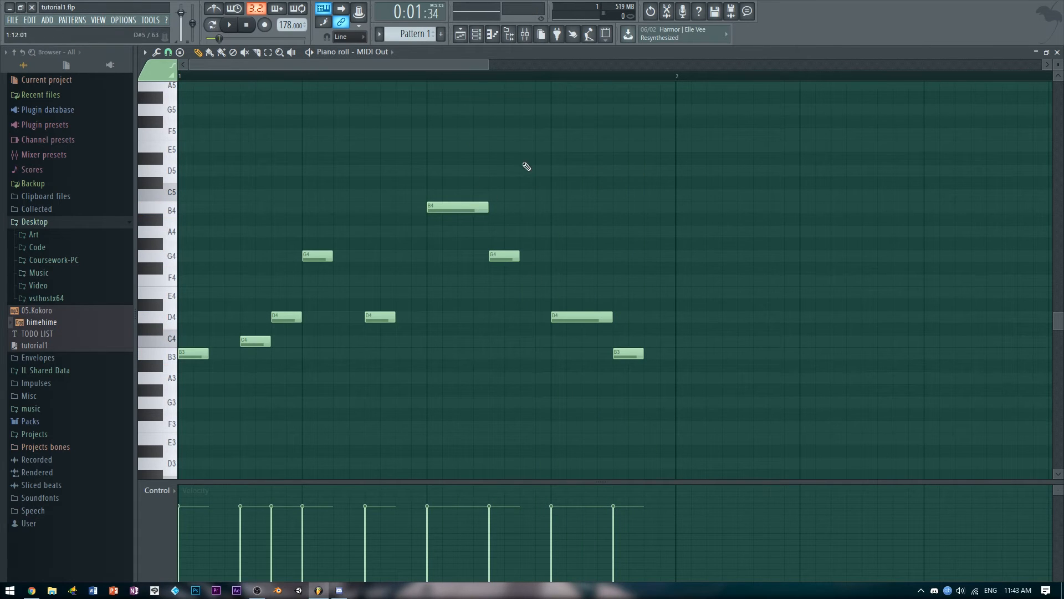
# Try the last four notes of bar 1 one octave higher, return them to the lower octave and deselect them
pyautogui.moveTo(743, 167); pyautogui.dragTo(417, 377)
pyautogui.hotkey('ctrl', 'Up')
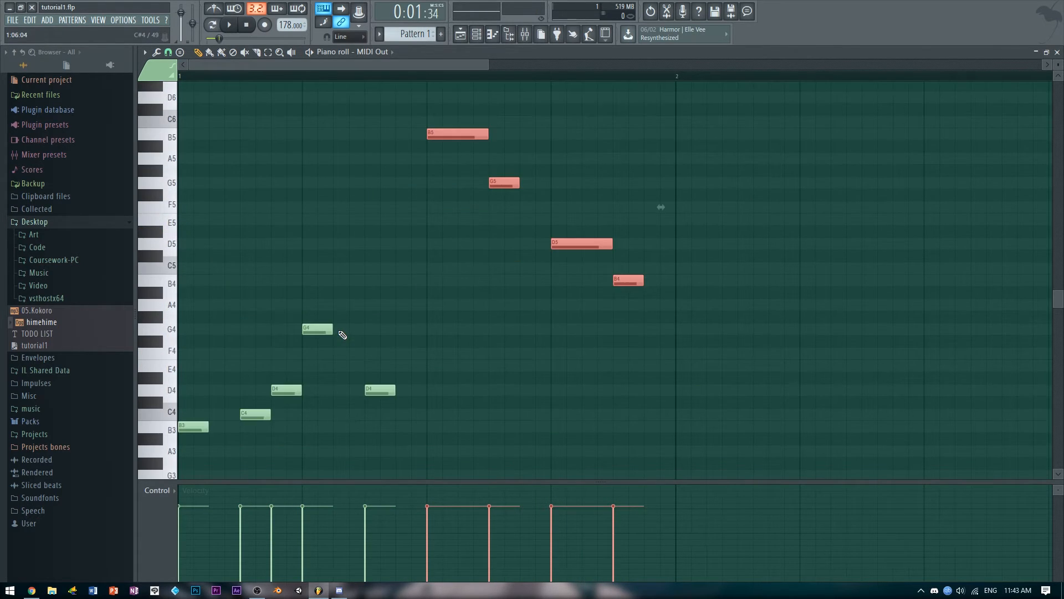
pyautogui.hotkey('ctrl', 'Down')
pyautogui.hotkey('ctrl', 'Up')
pyautogui.hotkey('ctrl', 'Down')
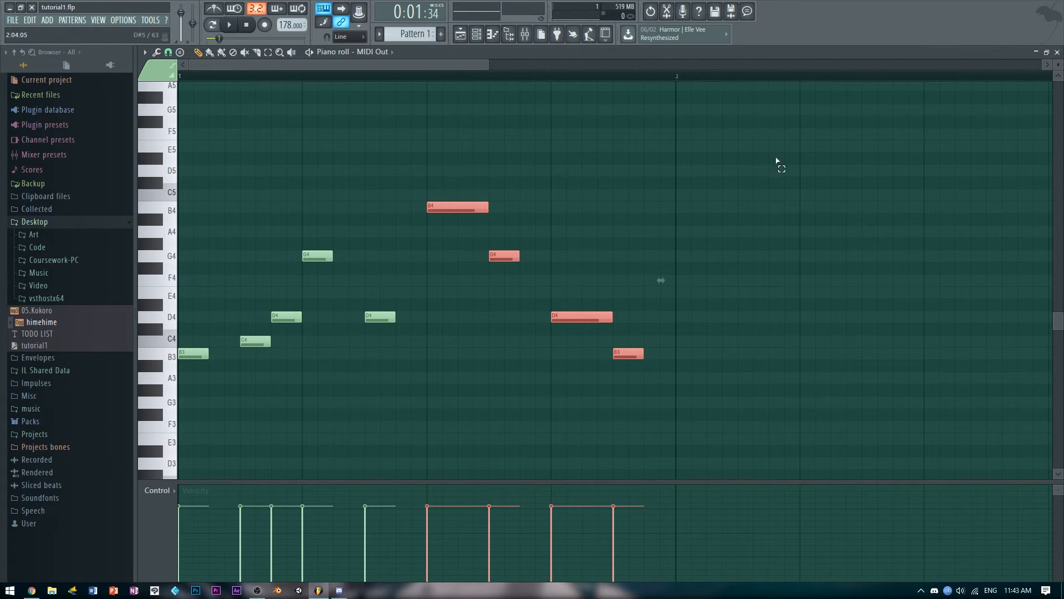
pyautogui.moveTo(776, 154); pyautogui.dragTo(442, 422)
pyautogui.hotkey('ctrl', 'Up')
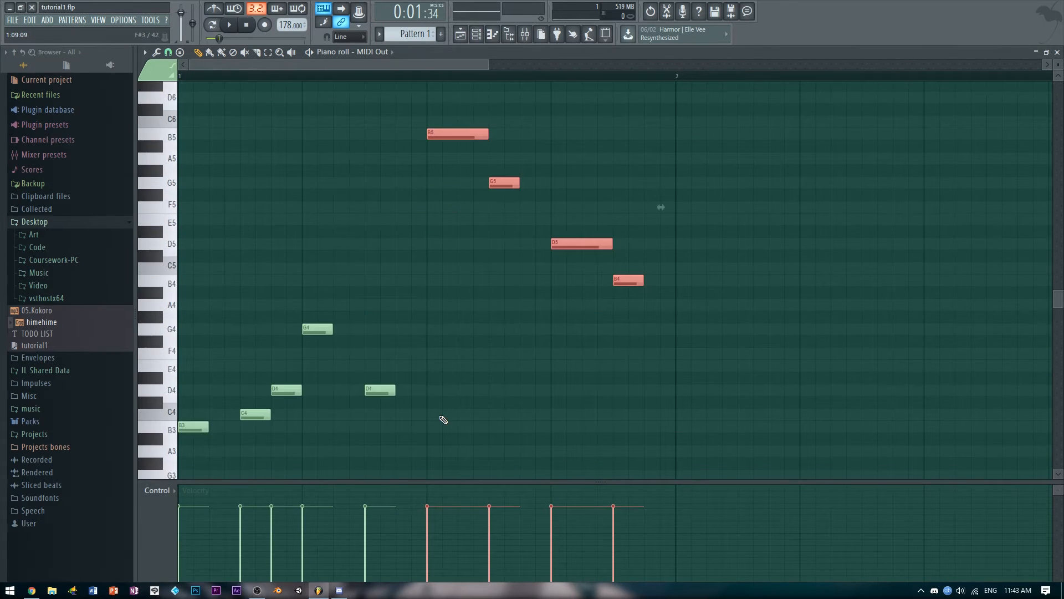
pyautogui.hotkey('ctrl', 'Down')
pyautogui.hotkey('ctrl', 'Up')
pyautogui.hotkey('ctrl', 'Down')
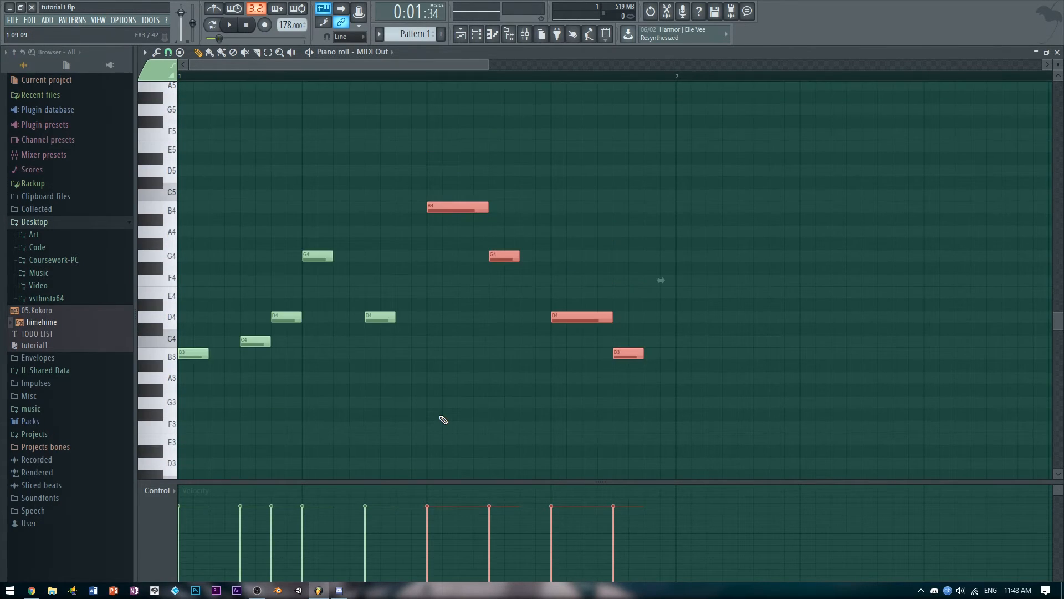
pyautogui.hotkey('ctrl', 'Up')
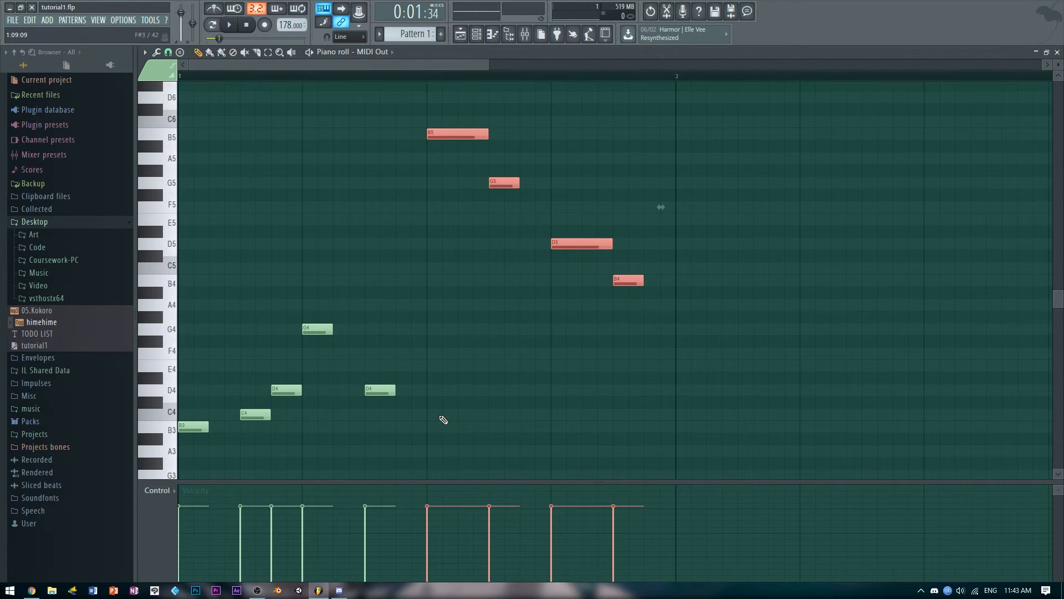
pyautogui.hotkey('ctrl', 'Down')
pyautogui.hotkey('ctrl', 'd')
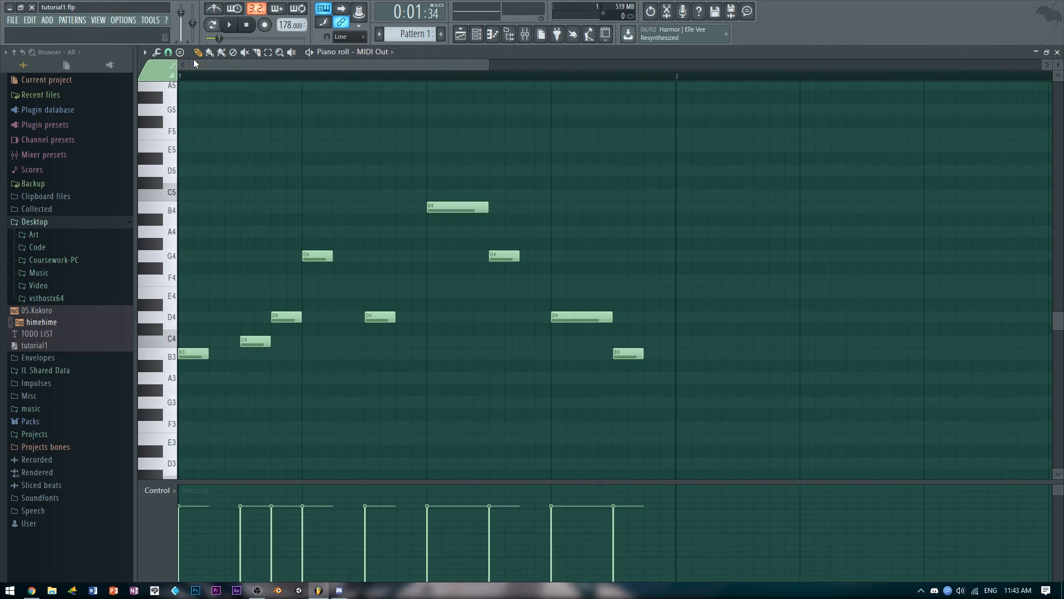
# Add a one-step C4 note at the start of bar 2 and play it back
pyautogui.moveTo(187, 65); pyautogui.dragTo(327, 66)
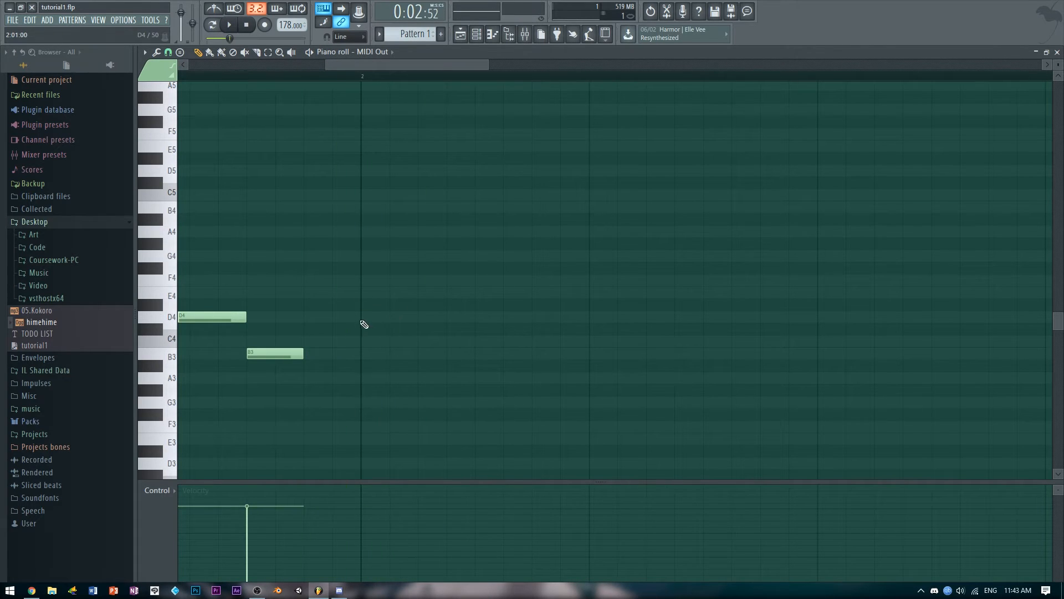
pyautogui.moveTo(361, 320); pyautogui.dragTo(360, 350)
pyautogui.press('space')
pyautogui.press('space')
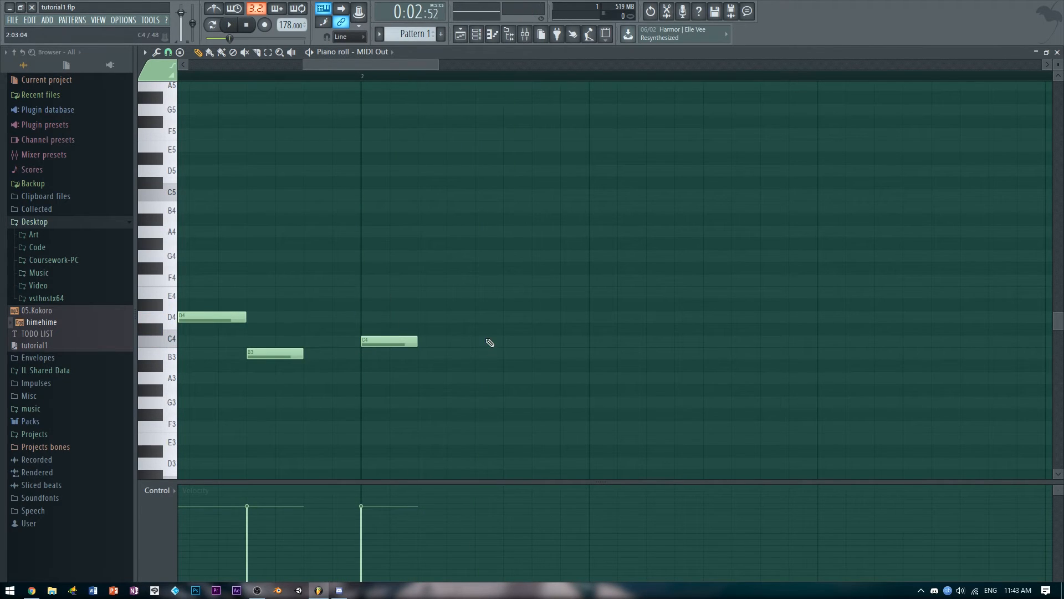
# Transpose all notes in the pattern up one octave and replay the opening of bar 2
pyautogui.hotkey('ctrl', 'Up')
pyautogui.press('space')
pyautogui.press('space')
pyautogui.press('space')
pyautogui.press('space')
# Add one-step D5 and E5 notes on steps 3 and 4 of bar 2 and check them by playback
pyautogui.click(478, 316)
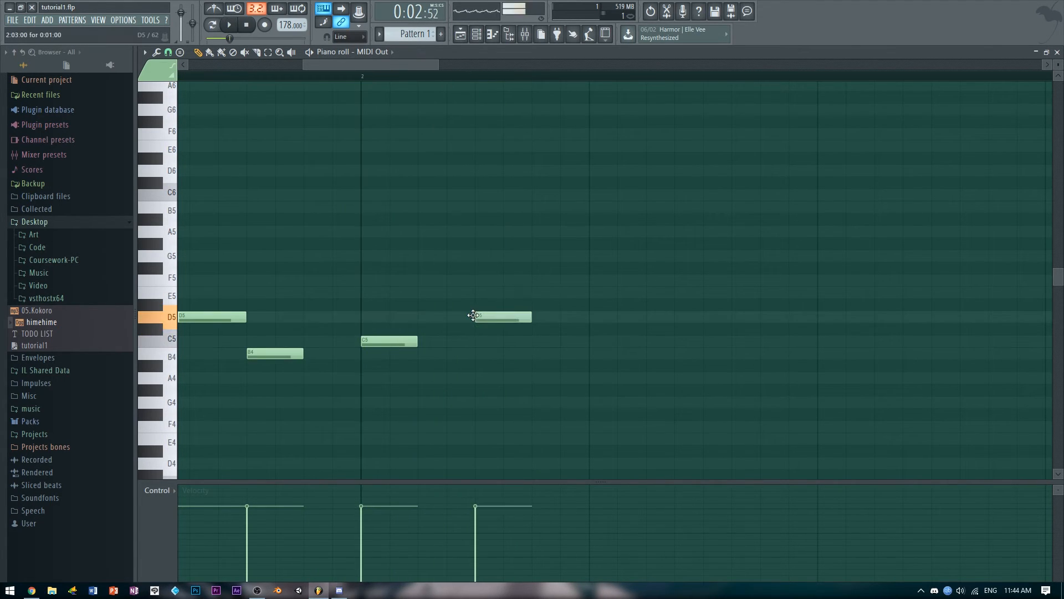
pyautogui.click(538, 295)
pyautogui.press('space')
pyautogui.press('space')
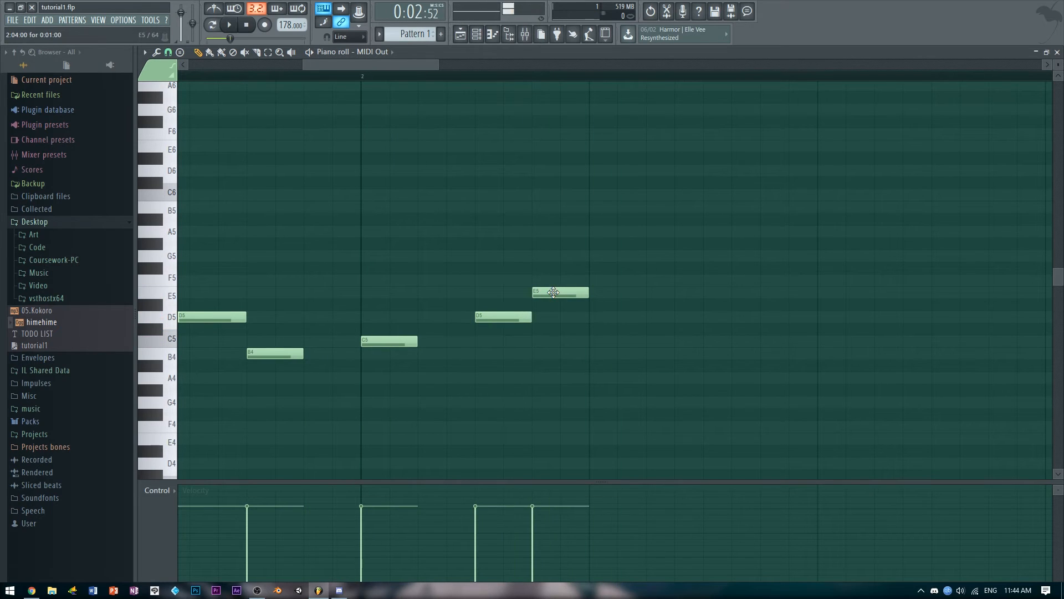
pyautogui.rightClick(551, 294)
pyautogui.hotkey('ctrl', 'z')
# Add a one-step G5 note on step 5 of bar 2 and play it back
pyautogui.moveTo(598, 248); pyautogui.dragTo(594, 258)
pyautogui.press('space')
pyautogui.press('space')
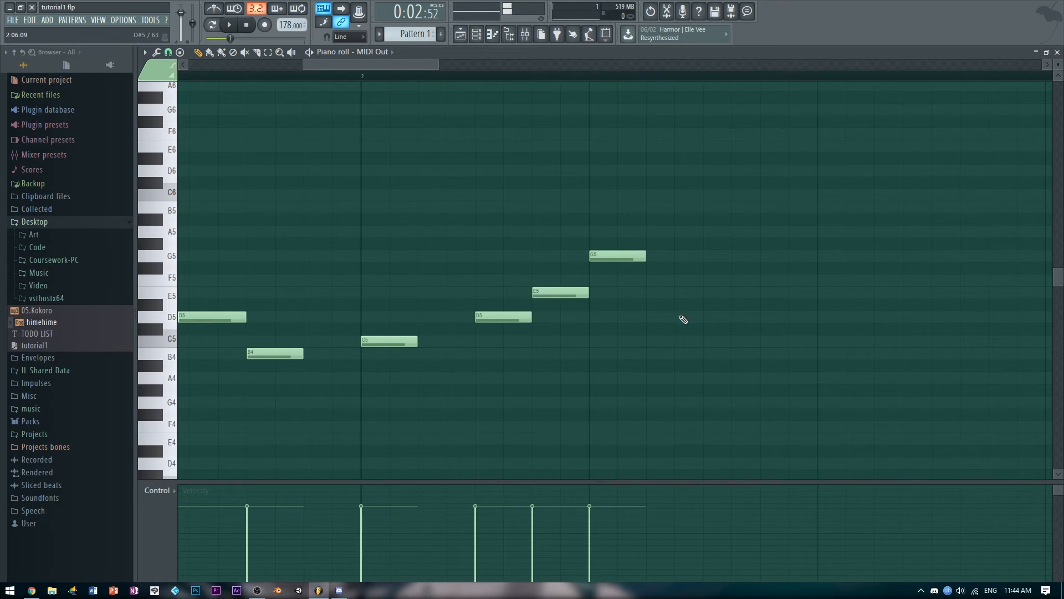
# Add a one-step E5 note halfway through step 7 and a two-step C6 note on step 9 of bar 2
pyautogui.moveTo(731, 318); pyautogui.dragTo(725, 289)
pyautogui.click(722, 78)
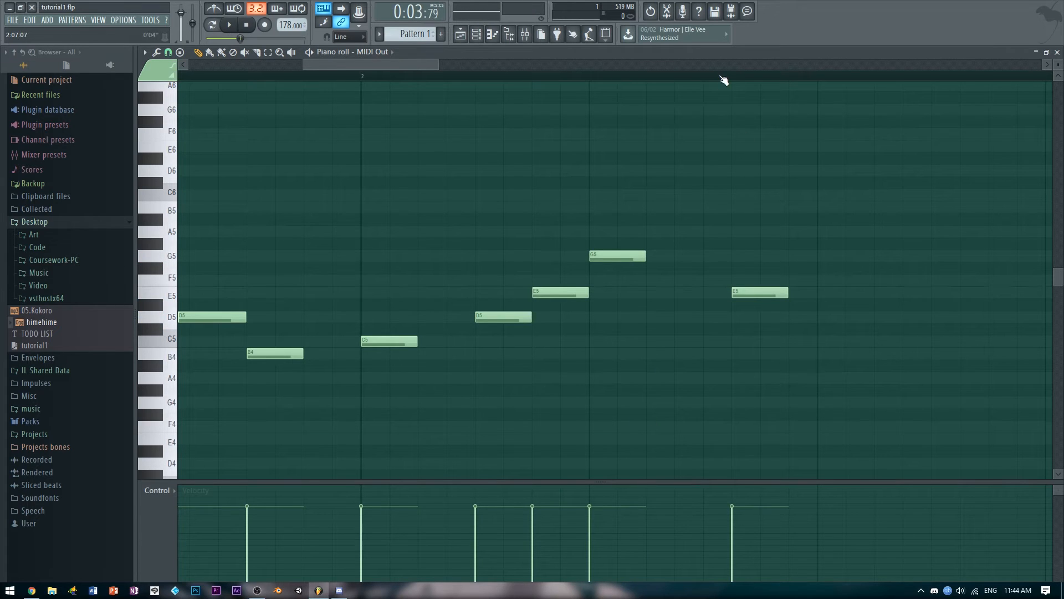
pyautogui.press('space')
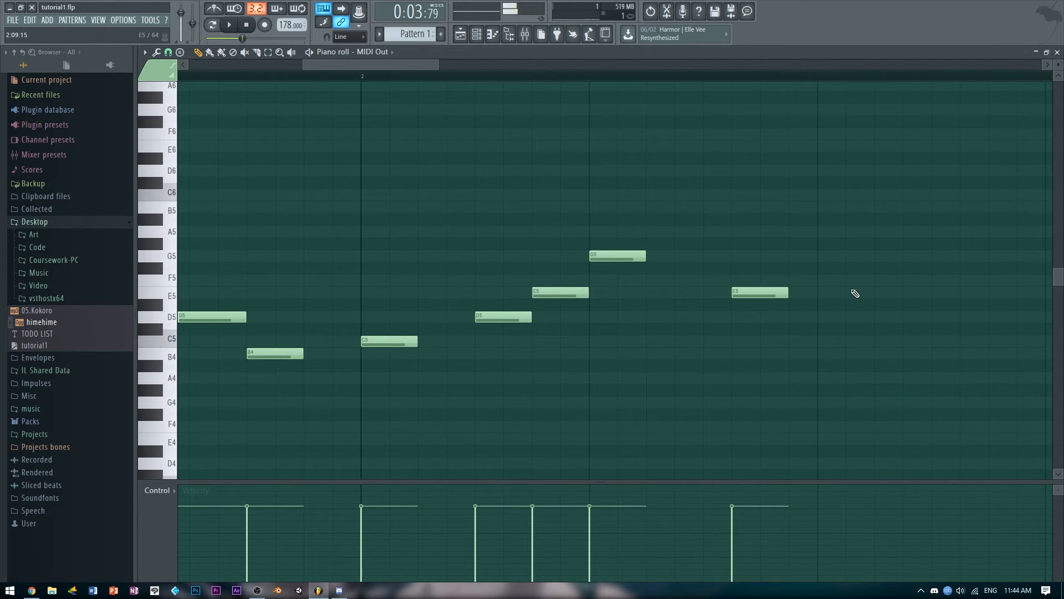
pyautogui.moveTo(822, 230); pyautogui.dragTo(822, 191)
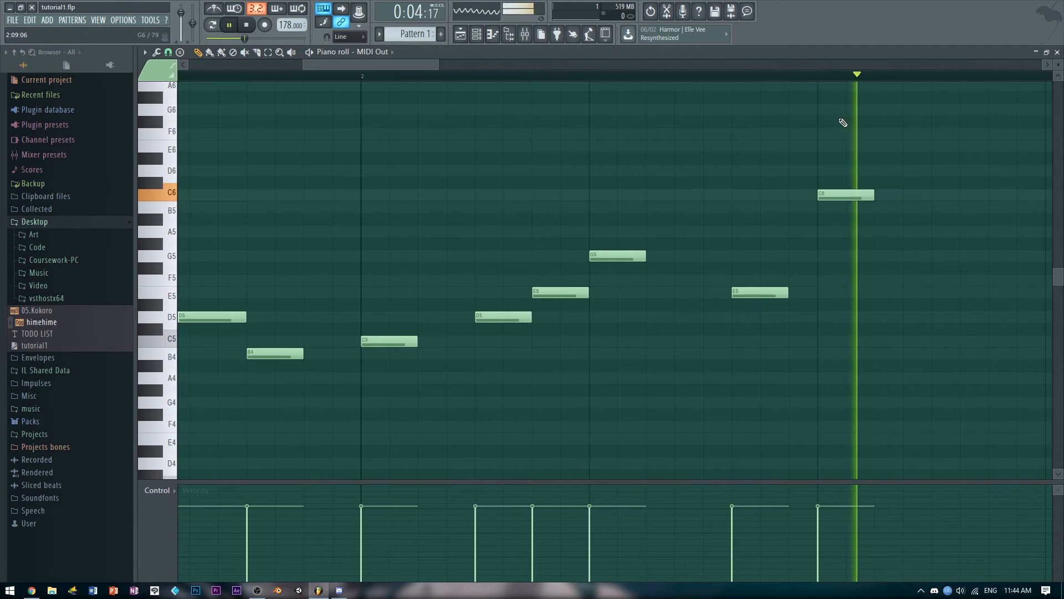
pyautogui.moveTo(875, 193); pyautogui.dragTo(928, 200)
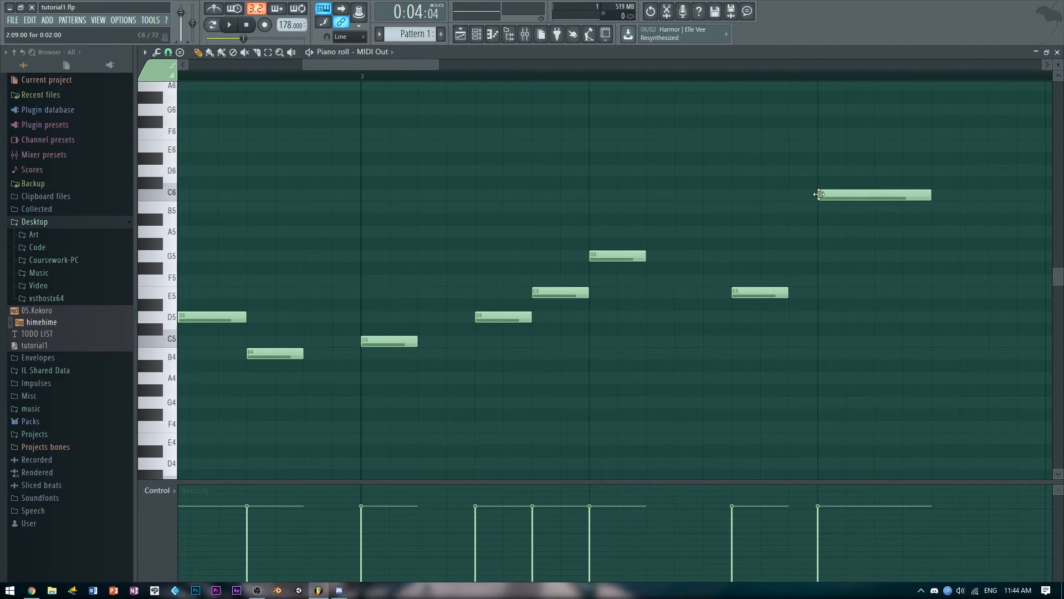
# Add one-step G5 and E5 notes on steps 11 and 13 of bar 2, checking them by playback
pyautogui.moveTo(394, 66); pyautogui.dragTo(469, 73)
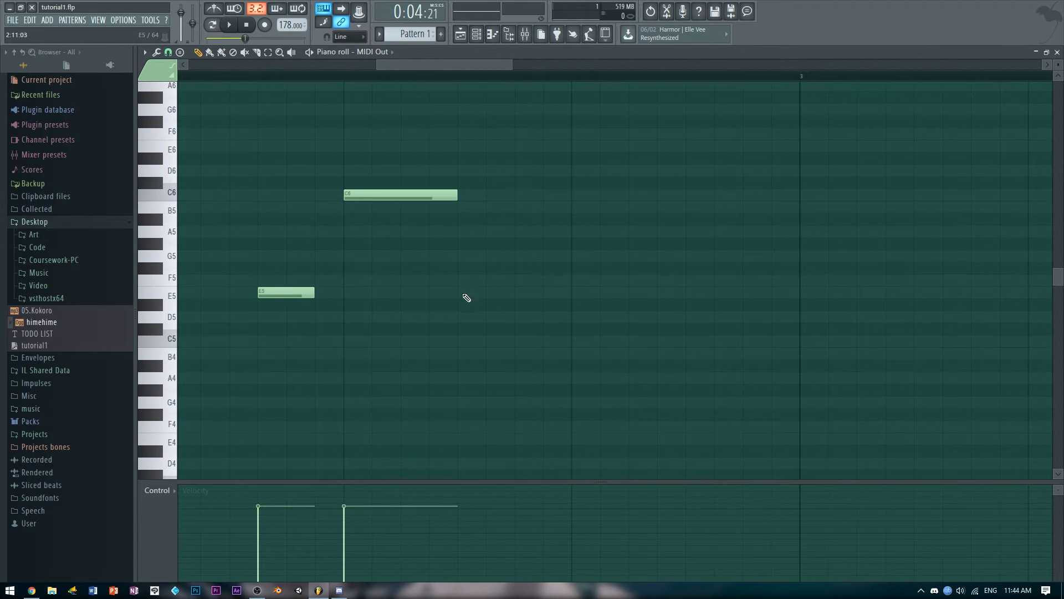
pyautogui.moveTo(466, 294); pyautogui.dragTo(462, 244)
pyautogui.press('space')
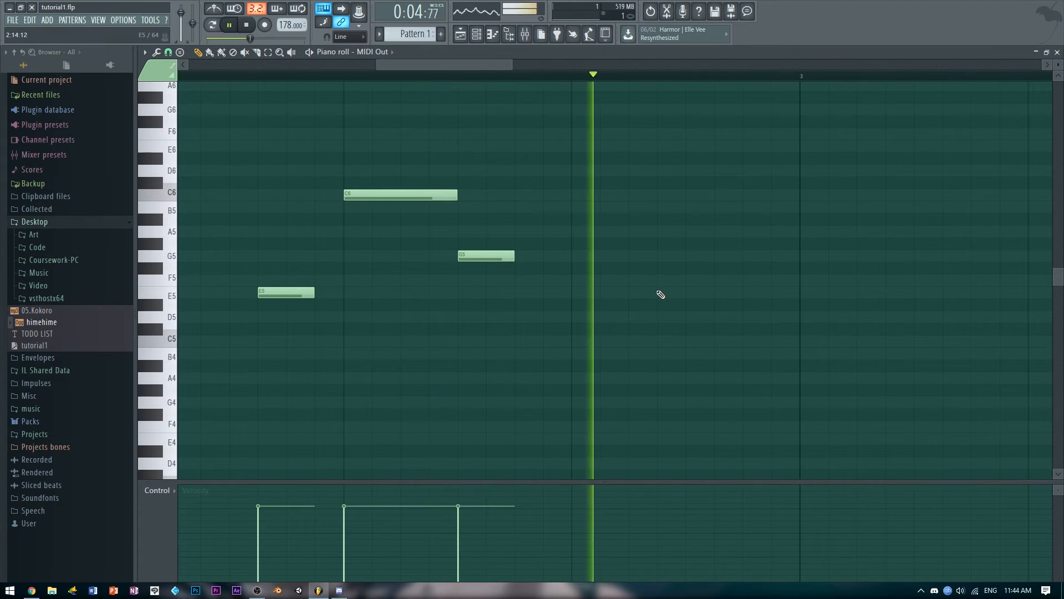
pyautogui.press('space')
pyautogui.moveTo(581, 288); pyautogui.dragTo(581, 300)
pyautogui.press('space')
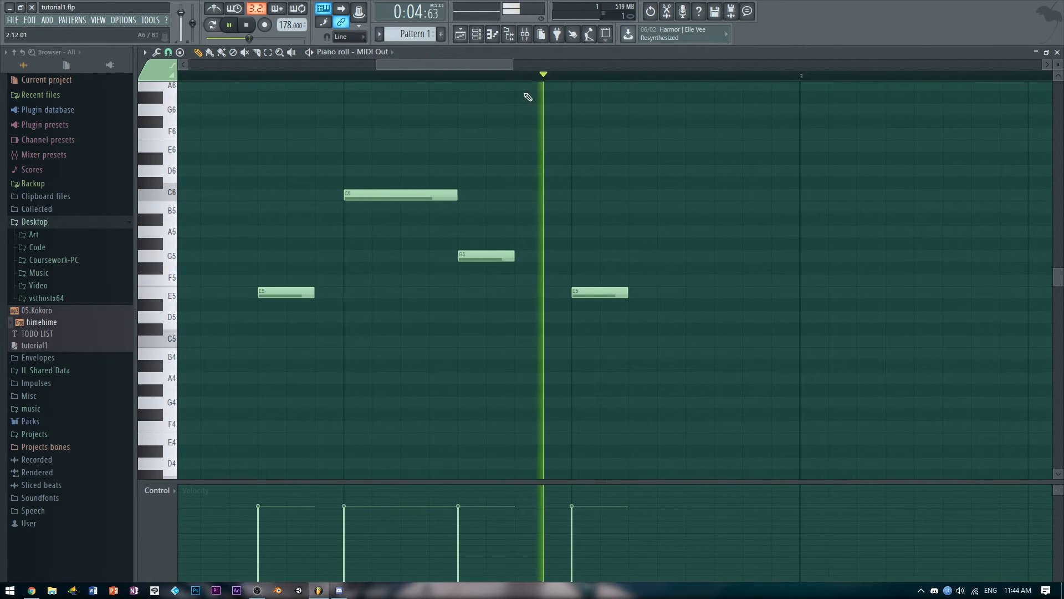
# Replay from step 13 of bar 2, add a one-step C5 note on step 15, and check it by playback
pyautogui.press('space')
pyautogui.click(567, 79)
pyautogui.press('space')
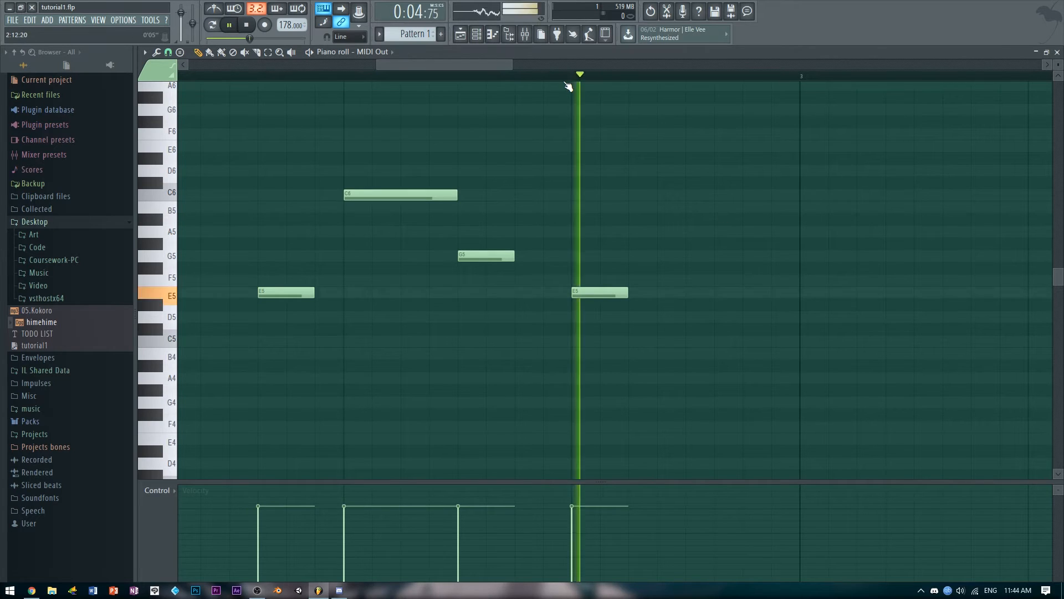
pyautogui.press('space')
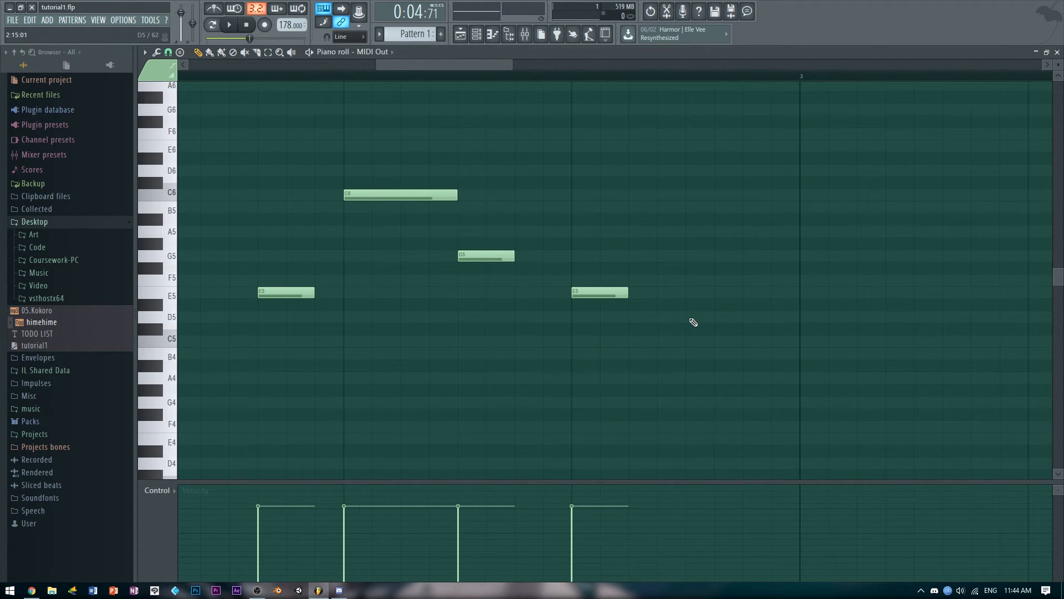
pyautogui.moveTo(693, 320); pyautogui.dragTo(684, 334)
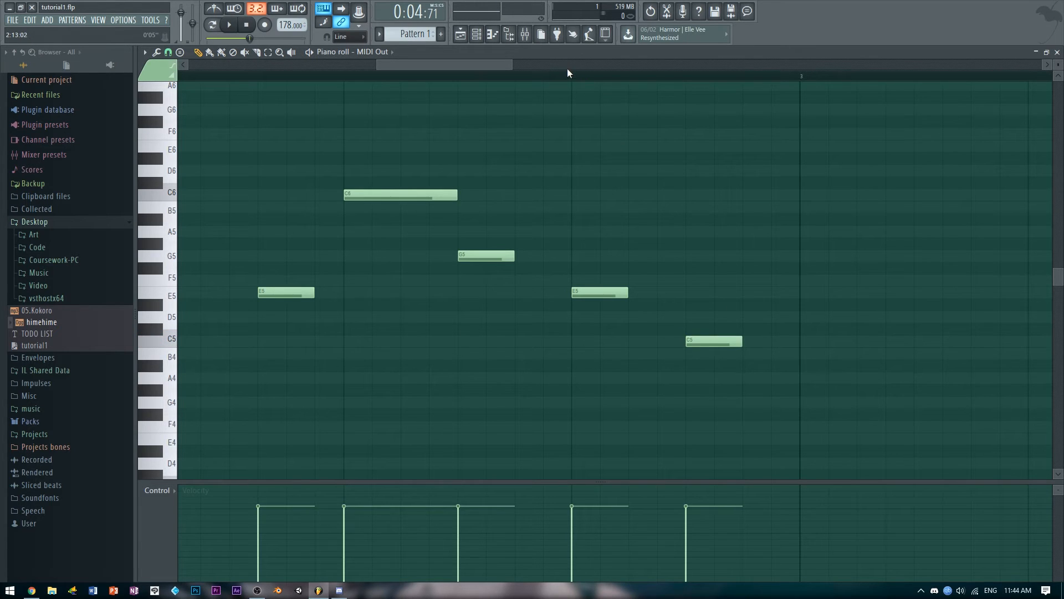
pyautogui.hscroll(2, 566, 77)
pyautogui.press('space')
pyautogui.press('space')
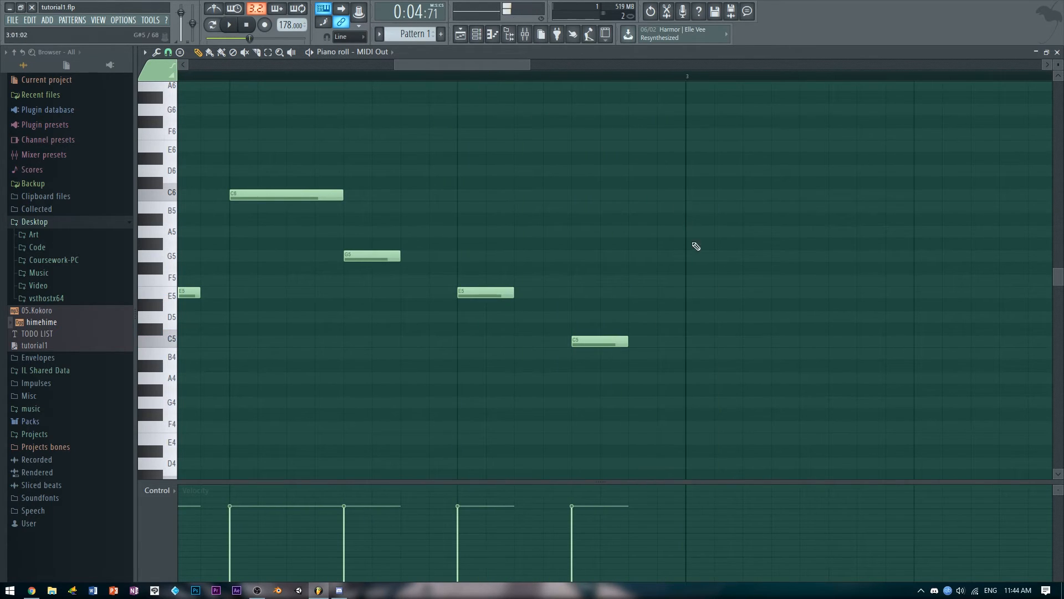
# Add a one-step D5 note on step 1 of bar 3 and check it by playback
pyautogui.click(686, 320)
pyautogui.press('space')
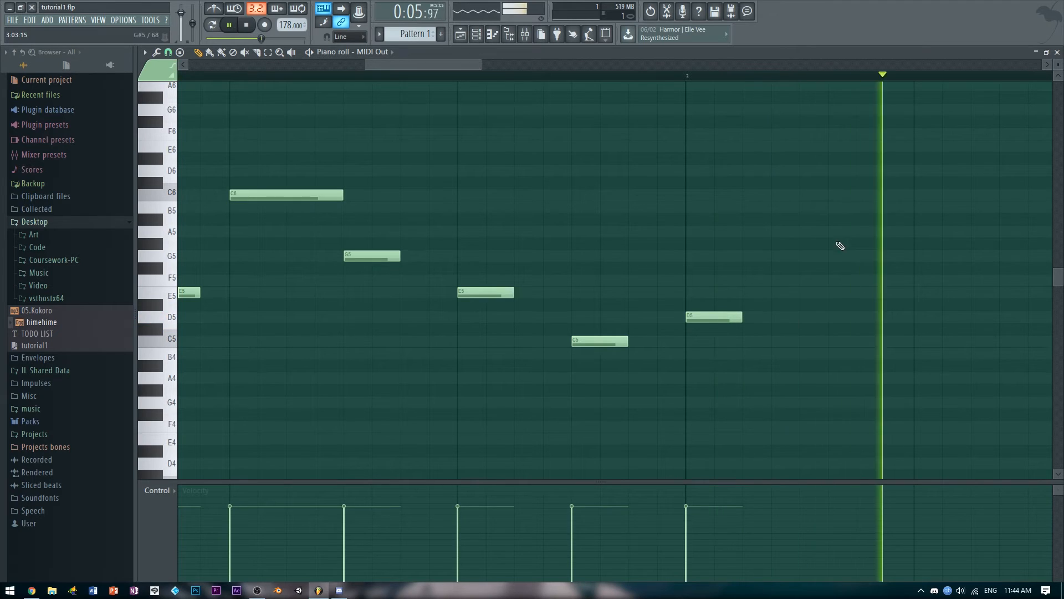
pyautogui.press('space')
pyautogui.press('space')
pyautogui.press('space')
# Add a one-step A4 note halfway through step 2 of bar 3 and check it by playback
pyautogui.moveTo(774, 415); pyautogui.dragTo(769, 364)
pyautogui.press('space')
pyautogui.press('space')
pyautogui.moveTo(481, 65); pyautogui.dragTo(535, 65)
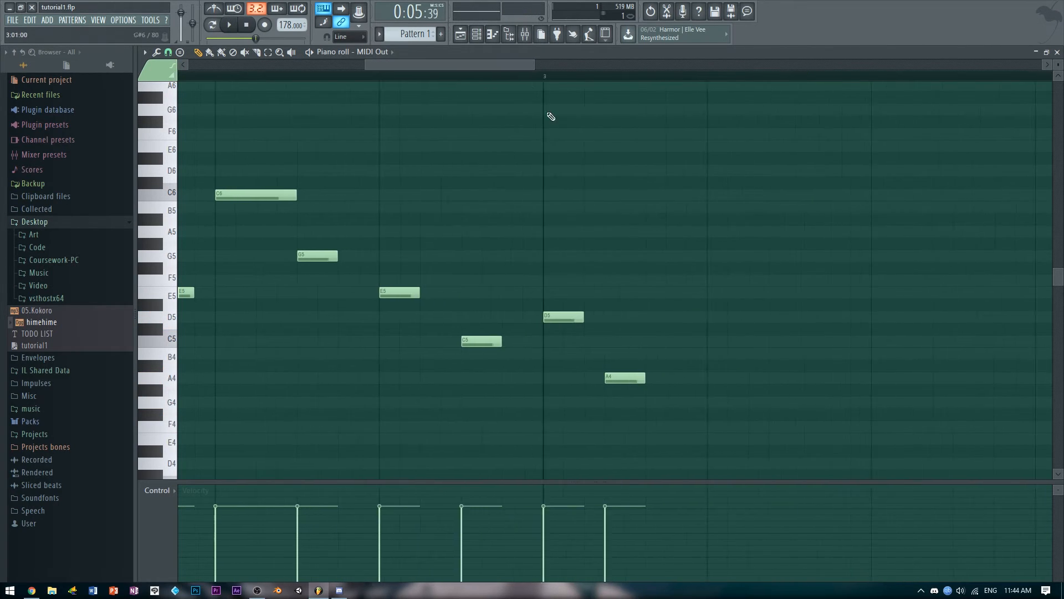
# Move the A4 note to step 3 of bar 3, play it back, and add a one-step D5 note on step 4
pyautogui.moveTo(609, 373); pyautogui.dragTo(629, 375)
pyautogui.press('space')
pyautogui.press('space')
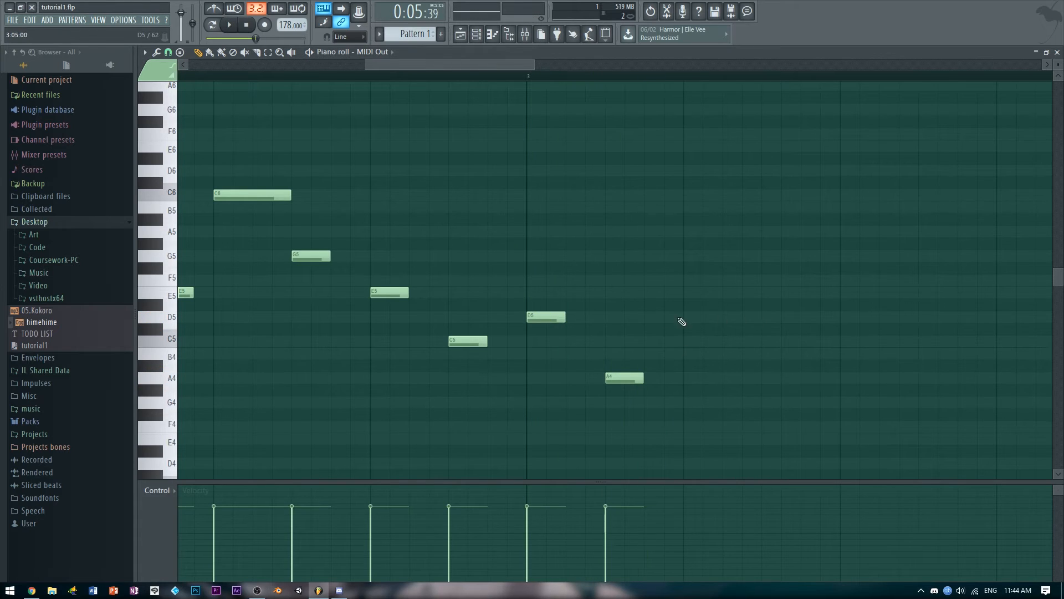
pyautogui.click(643, 316)
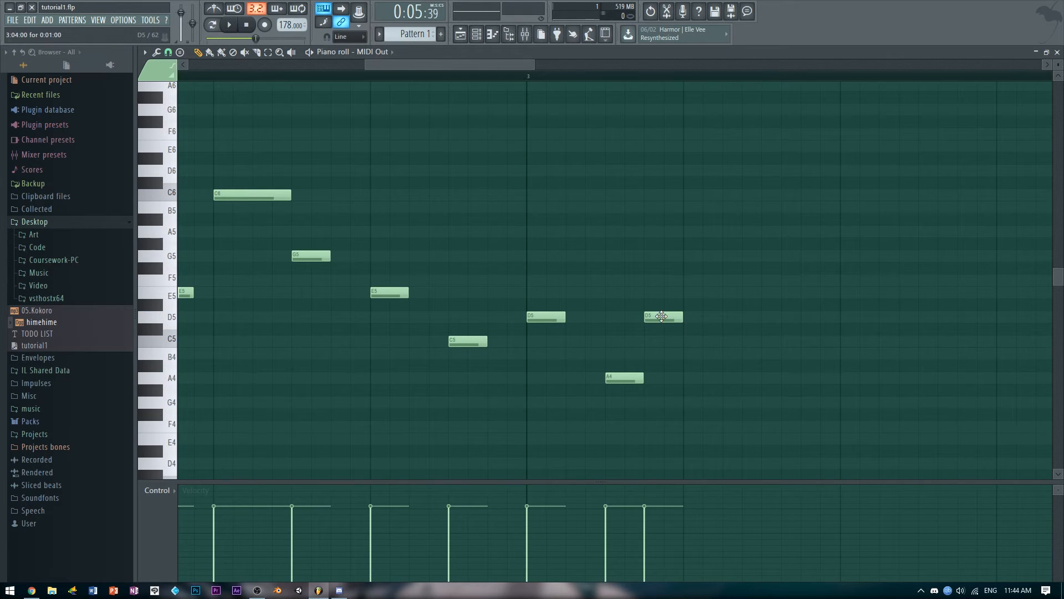
# Add a one-step F#5 note directly after the second D5 in bar 3 and play back the bar
pyautogui.moveTo(662, 316)
pyautogui.mouseDown()
pyautogui.moveTo(740, 316)
pyautogui.moveTo(642, 316)
pyautogui.moveTo(904, 315)
pyautogui.moveTo(785, 325)
pyautogui.moveTo(682, 316)
pyautogui.moveTo(764, 310)
pyautogui.moveTo(667, 310)
pyautogui.mouseUp()
pyautogui.moveTo(479, 70); pyautogui.dragTo(500, 82)
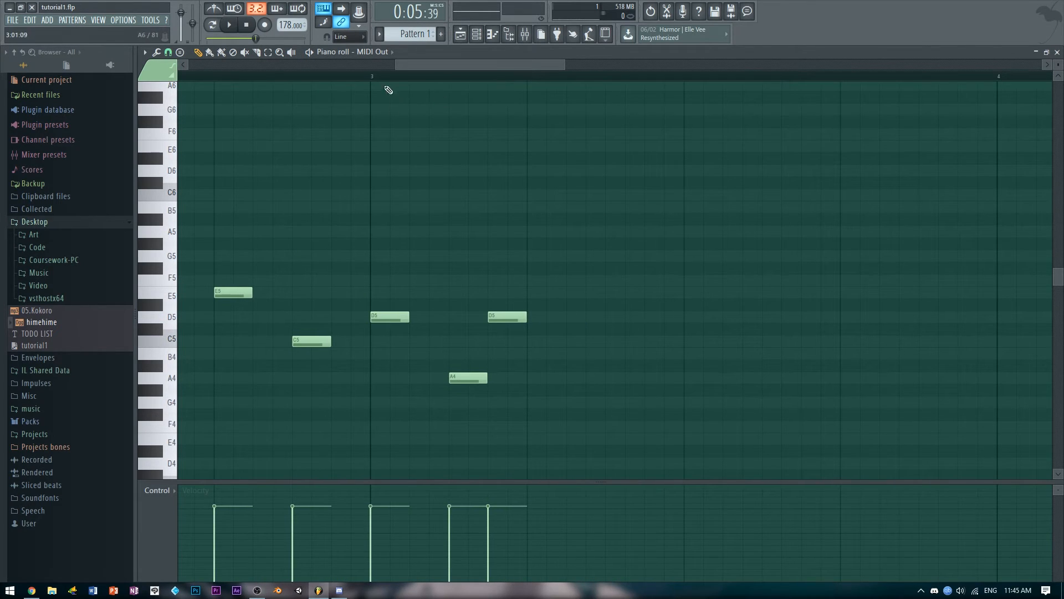
pyautogui.click(366, 81)
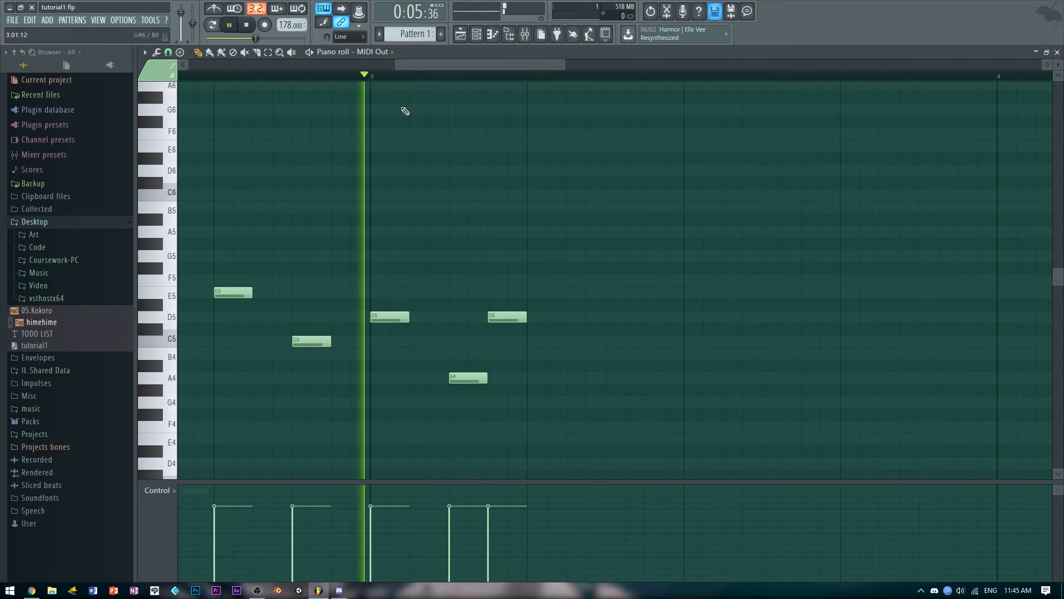
pyautogui.click(527, 268)
pyautogui.press('space')
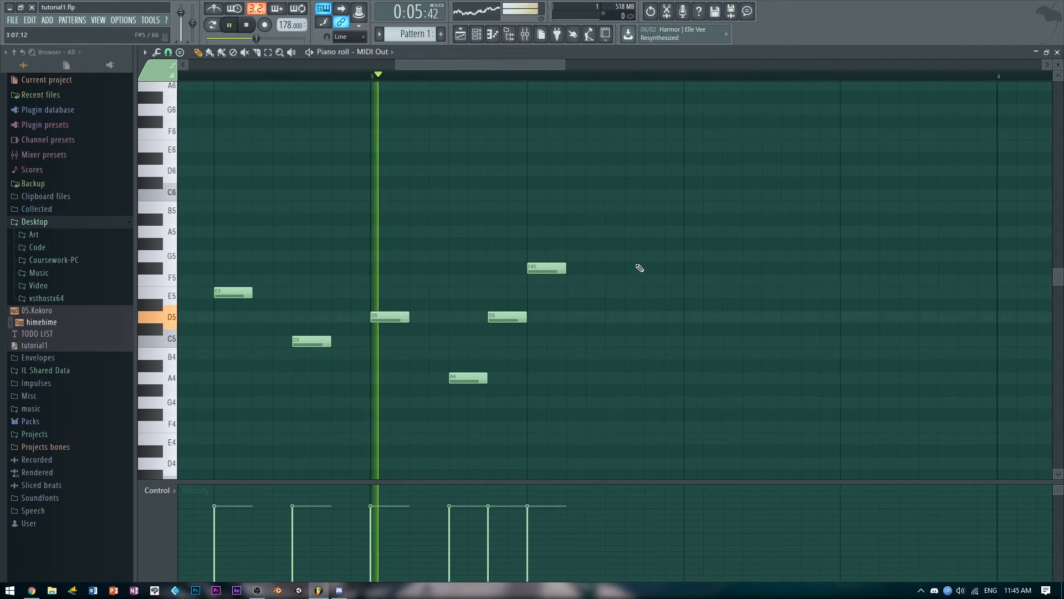
pyautogui.press('space')
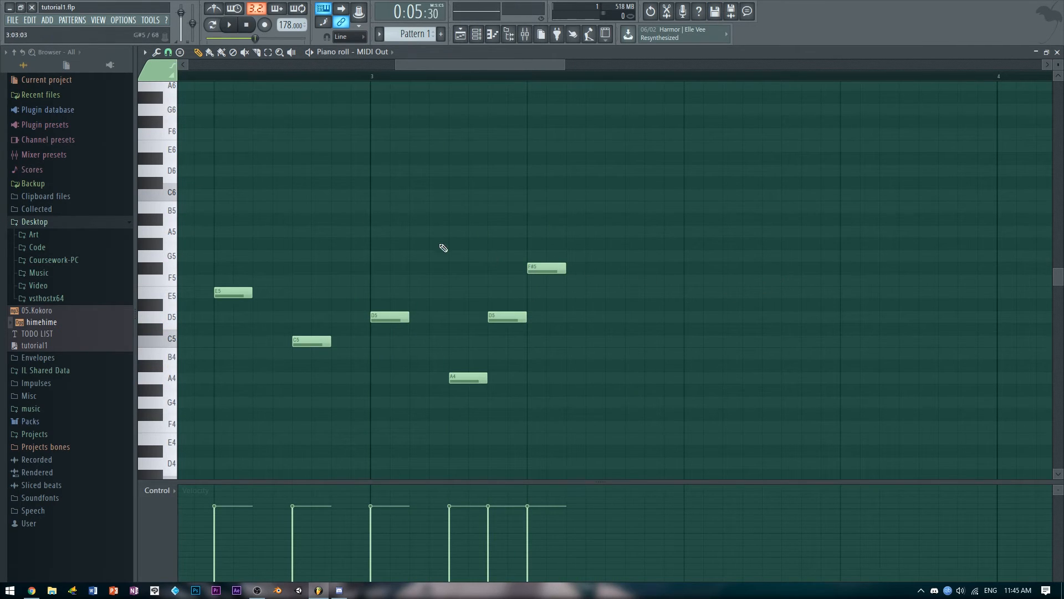
# Try the Step and 1/4 step snap settings on the F#5 note in bar 3, and return the snap to 1/2 step
pyautogui.click(169, 54)
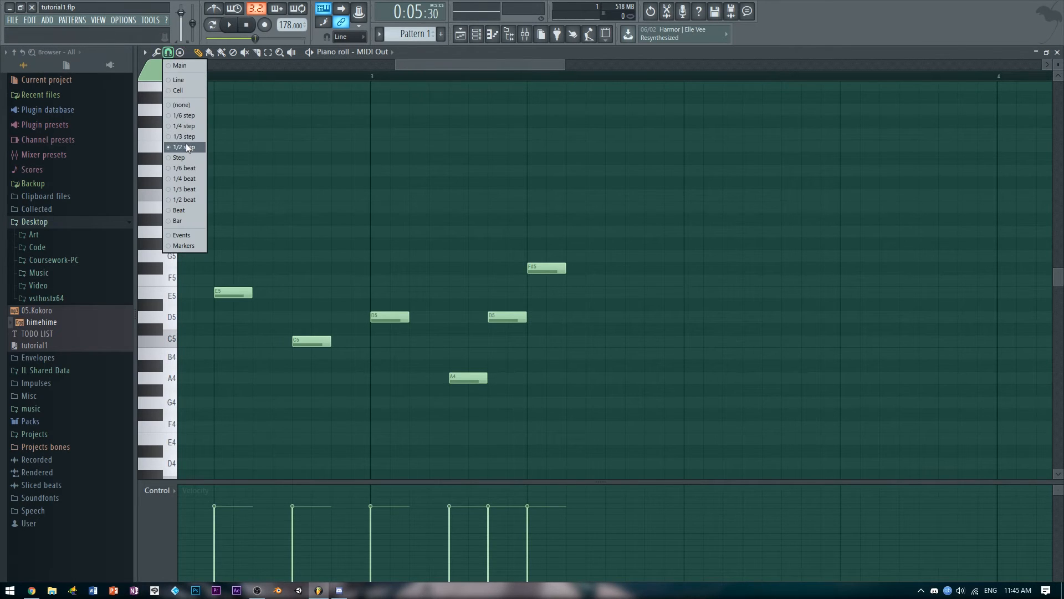
pyautogui.click(190, 158)
pyautogui.moveTo(544, 268)
pyautogui.mouseDown()
pyautogui.moveTo(621, 265)
pyautogui.moveTo(543, 267)
pyautogui.mouseUp()
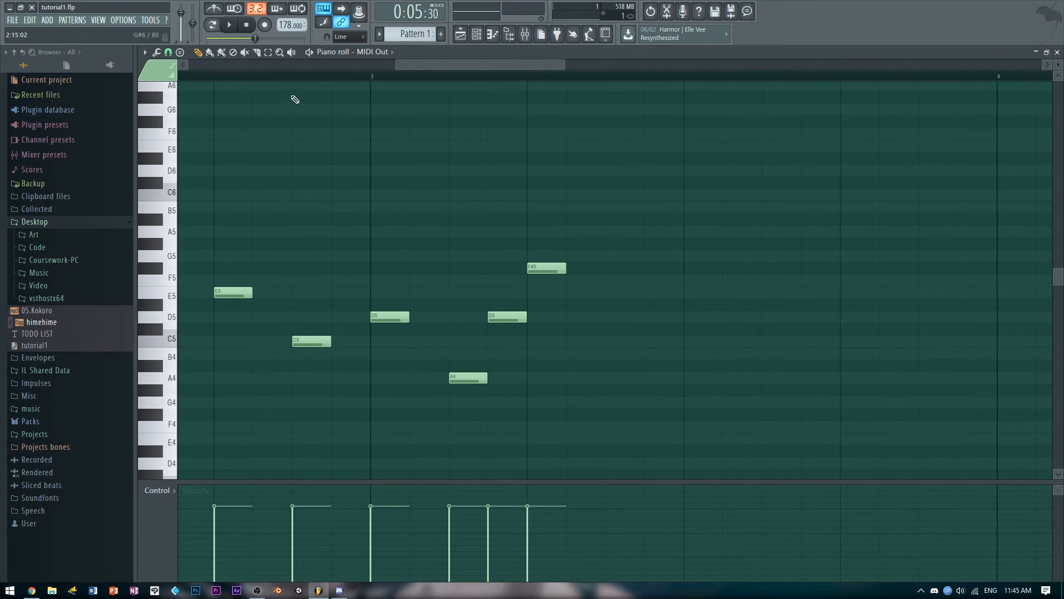
pyautogui.click(168, 54)
pyautogui.click(185, 126)
pyautogui.moveTo(536, 272)
pyautogui.mouseDown()
pyautogui.moveTo(565, 274)
pyautogui.moveTo(536, 271)
pyautogui.mouseUp()
pyautogui.moveTo(543, 272); pyautogui.dragTo(620, 280)
pyautogui.rightClick(620, 271)
pyautogui.click(538, 271)
pyautogui.click(168, 52)
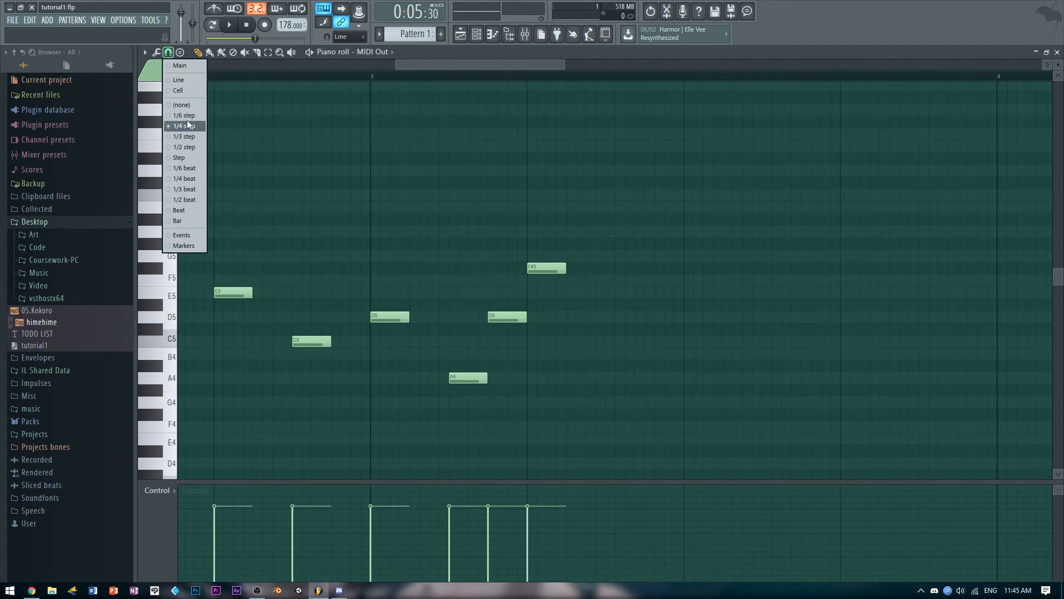
pyautogui.click(197, 148)
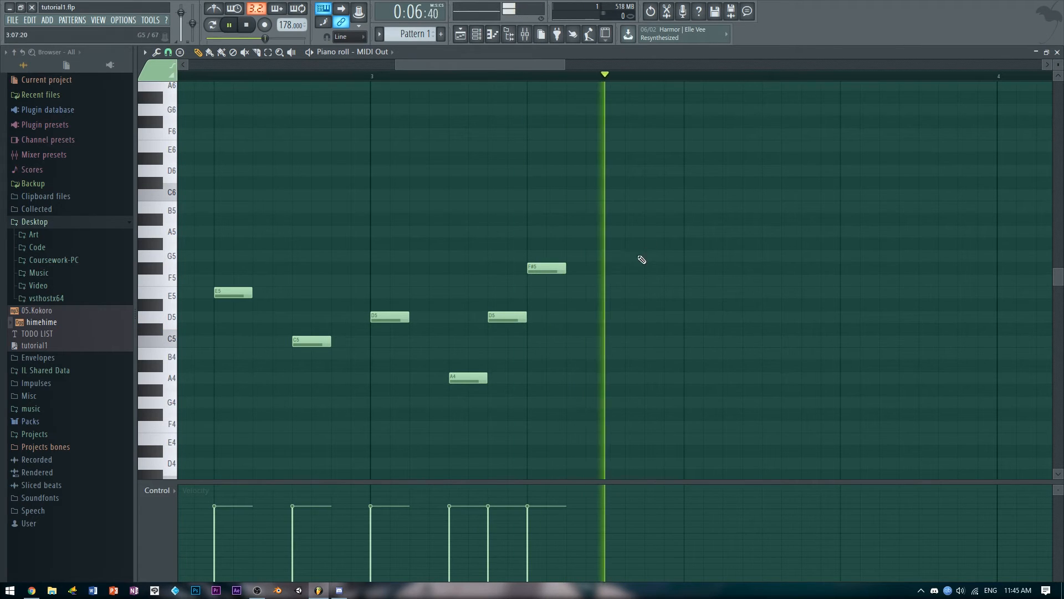
# Add consecutive one-step D5, F#5 and A5 notes in bar 3, starting one step after the existing F#5 ends
pyautogui.click(606, 317)
pyautogui.press('space')
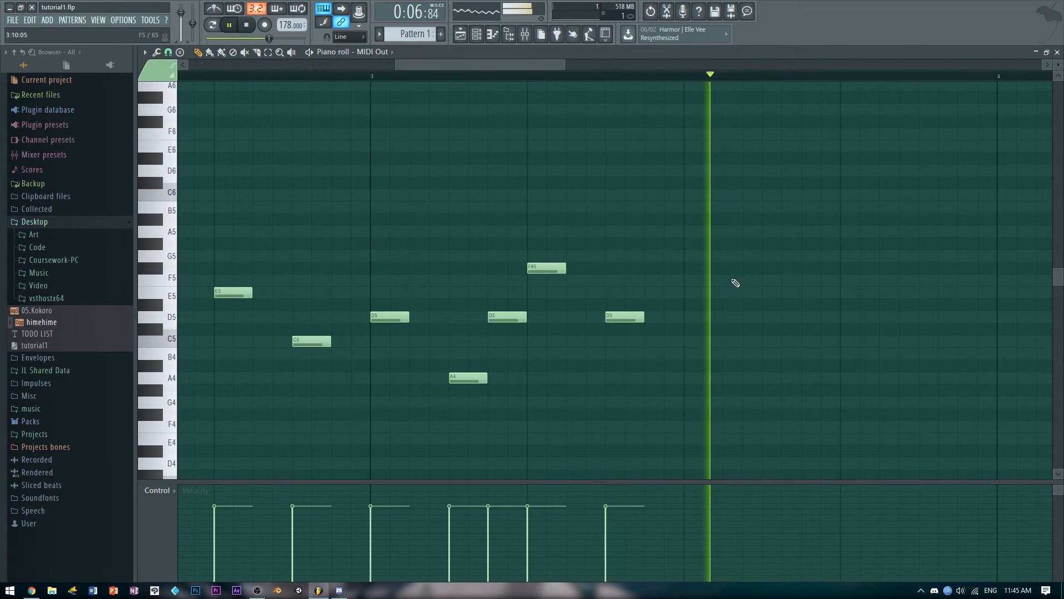
pyautogui.press('space')
pyautogui.press('space')
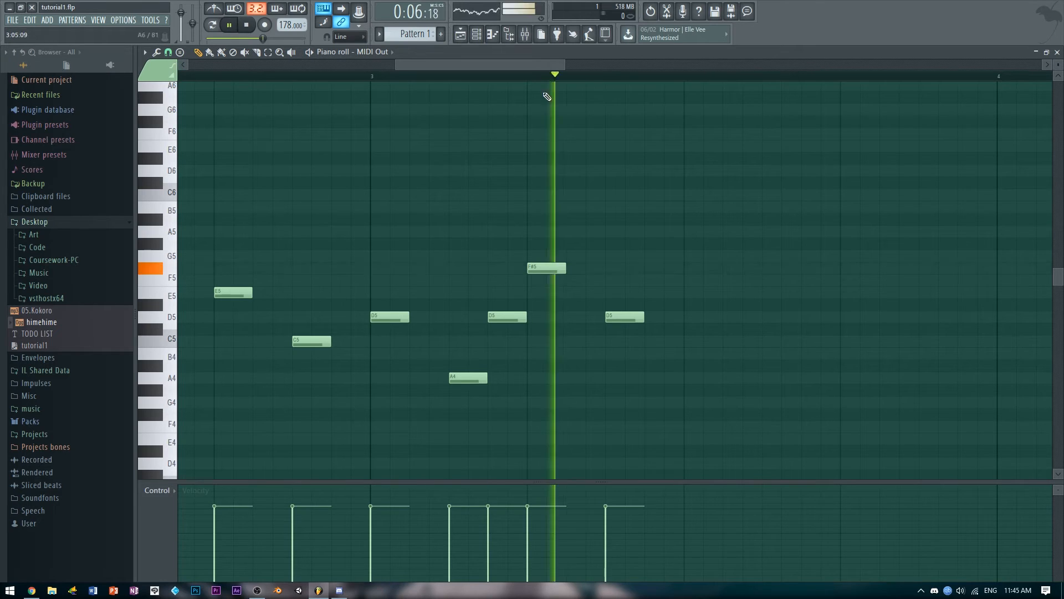
pyautogui.press('space')
pyautogui.click(650, 277)
pyautogui.moveTo(650, 277); pyautogui.dragTo(651, 265)
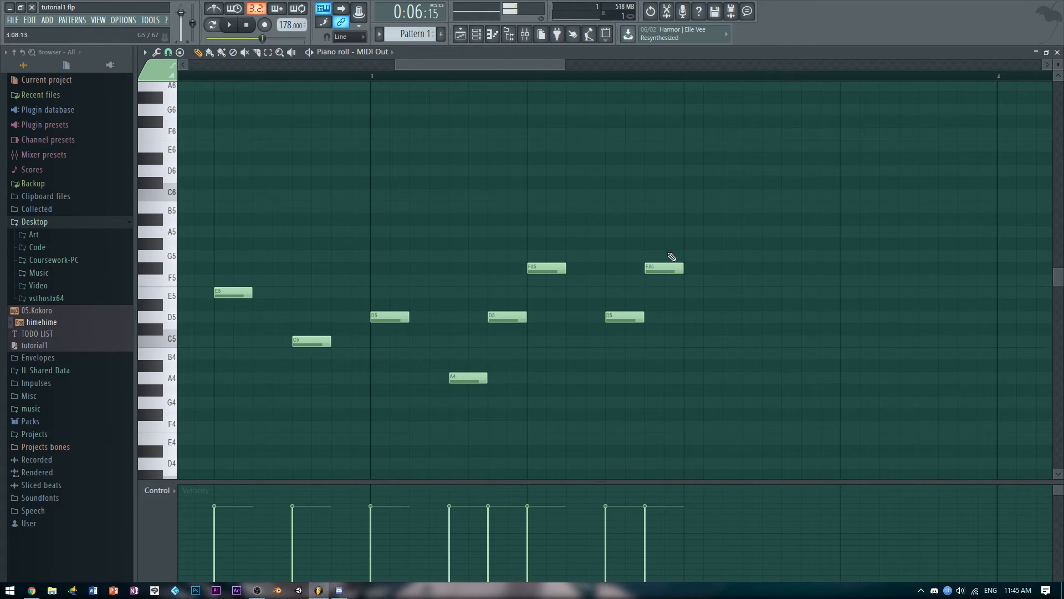
pyautogui.click(686, 236)
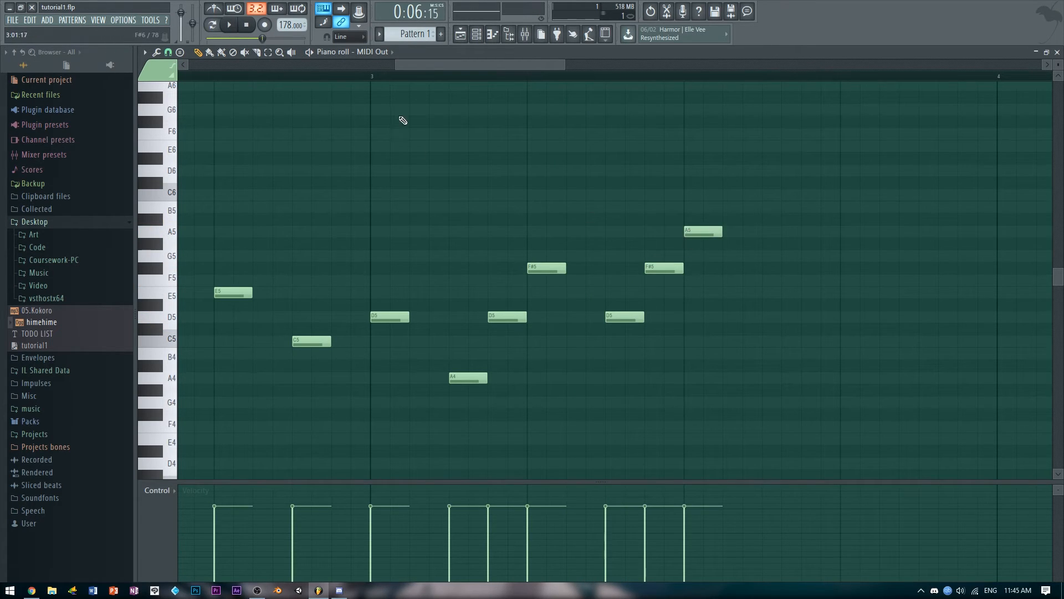
# Lengthen the A5 note in bar 3 to two steps and add a one-step F#5 note directly after it
pyautogui.moveTo(403, 63); pyautogui.dragTo(435, 110)
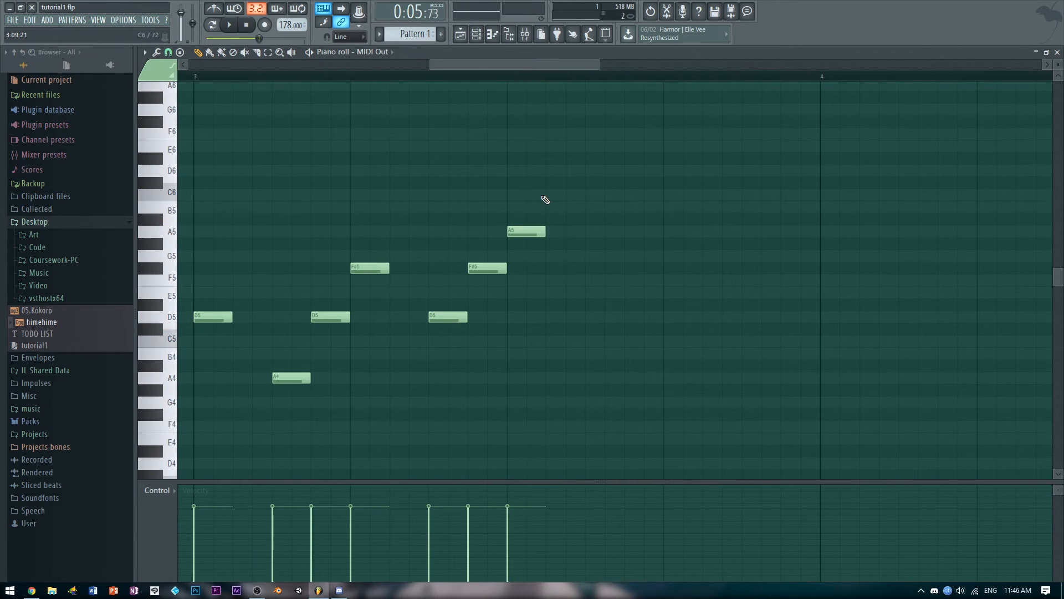
pyautogui.moveTo(549, 230); pyautogui.dragTo(585, 232)
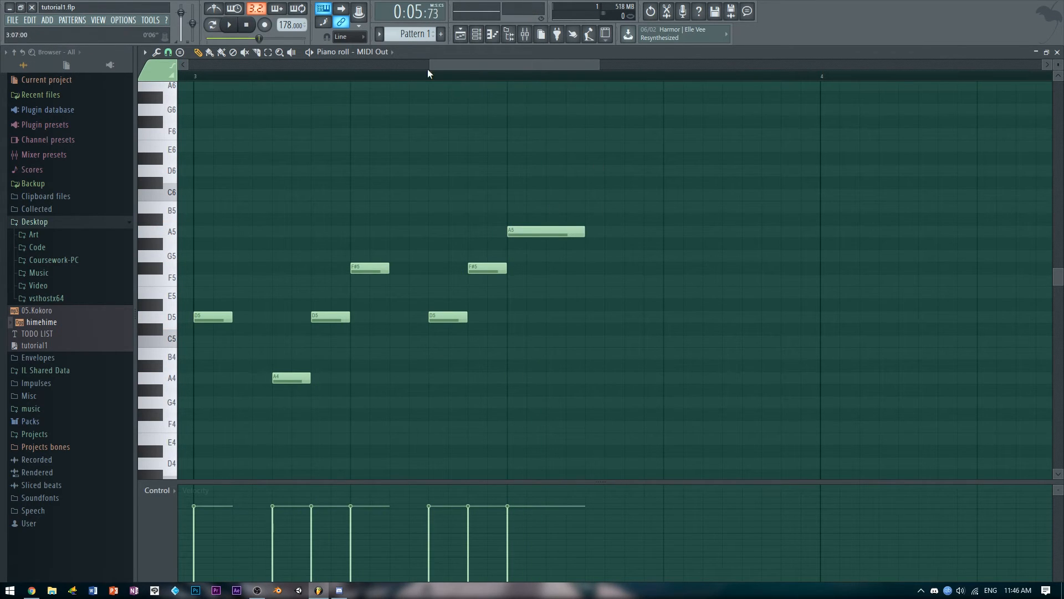
pyautogui.moveTo(436, 64)
pyautogui.mouseDown()
pyautogui.moveTo(325, 99)
pyautogui.moveTo(356, 111)
pyautogui.mouseUp()
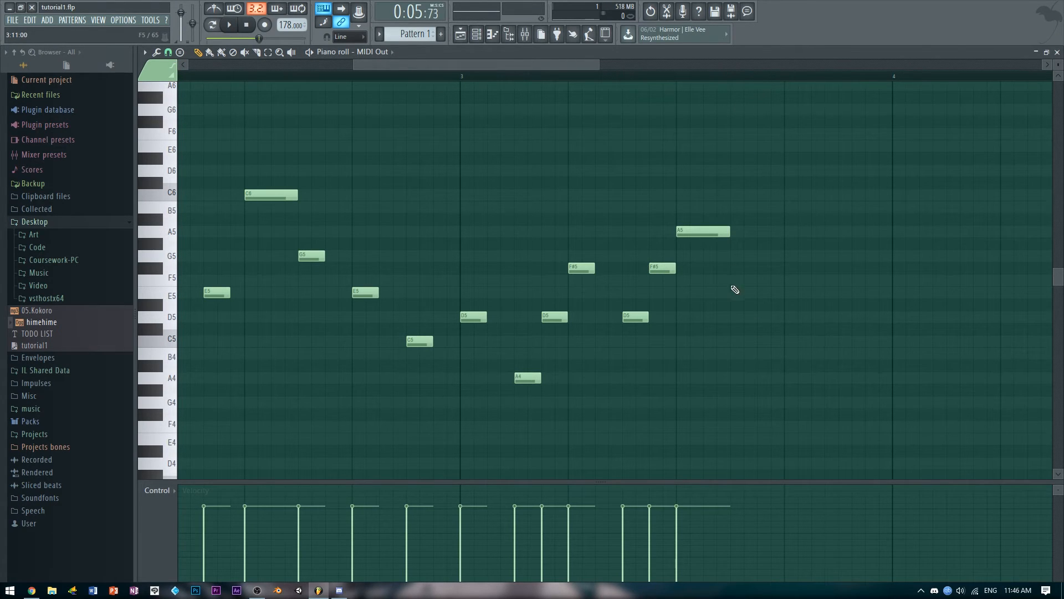
pyautogui.click(678, 76)
pyautogui.click(665, 269)
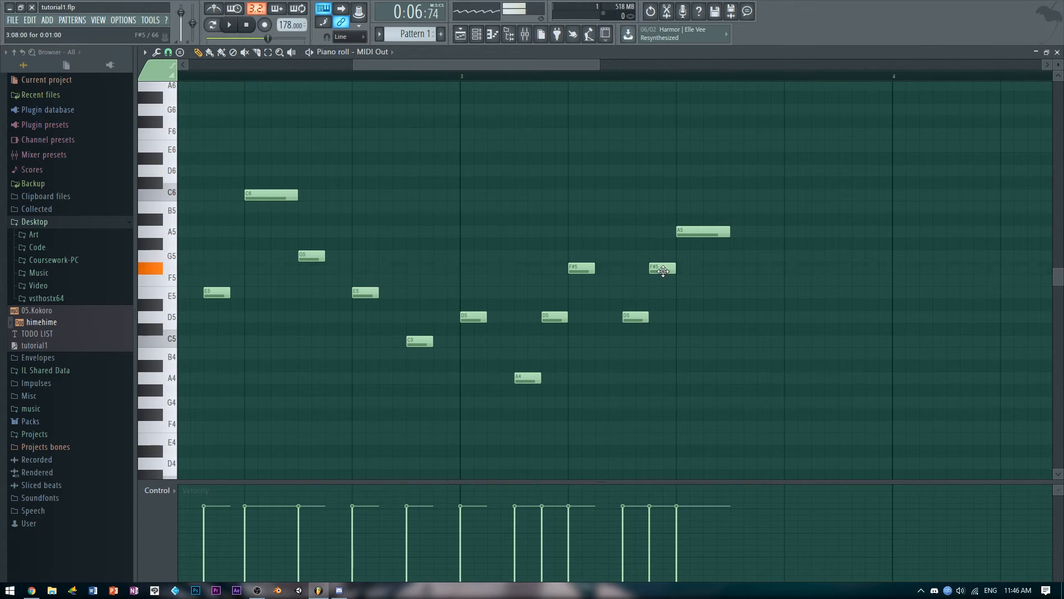
pyautogui.click(740, 269)
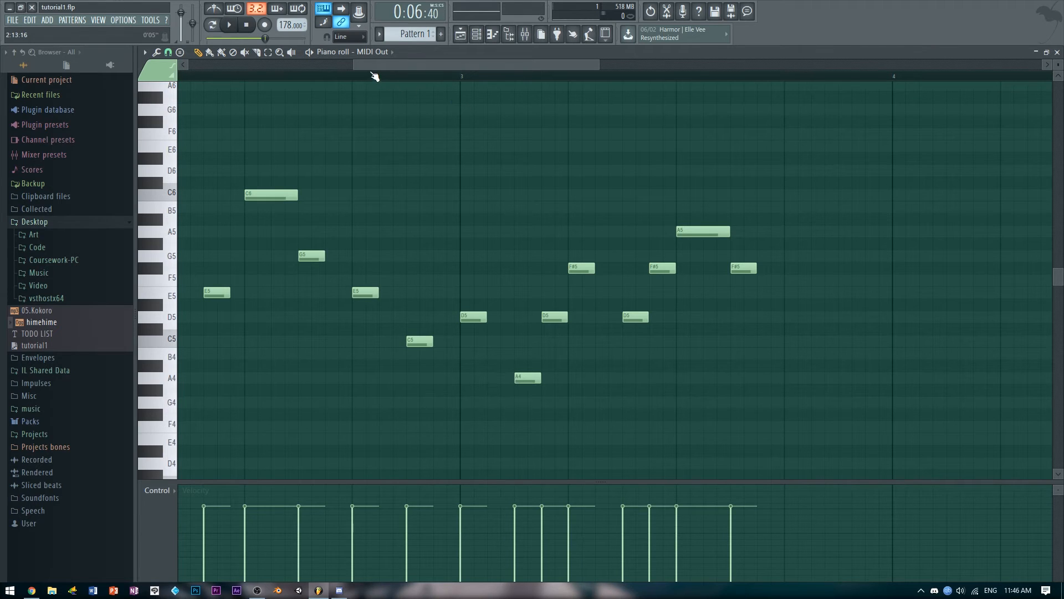
# Add one-step D5 and F#5 notes in the last beat of bar 3, with a one-step gap before each
pyautogui.moveTo(372, 73); pyautogui.dragTo(472, 113)
pyautogui.moveTo(531, 92); pyautogui.dragTo(546, 316)
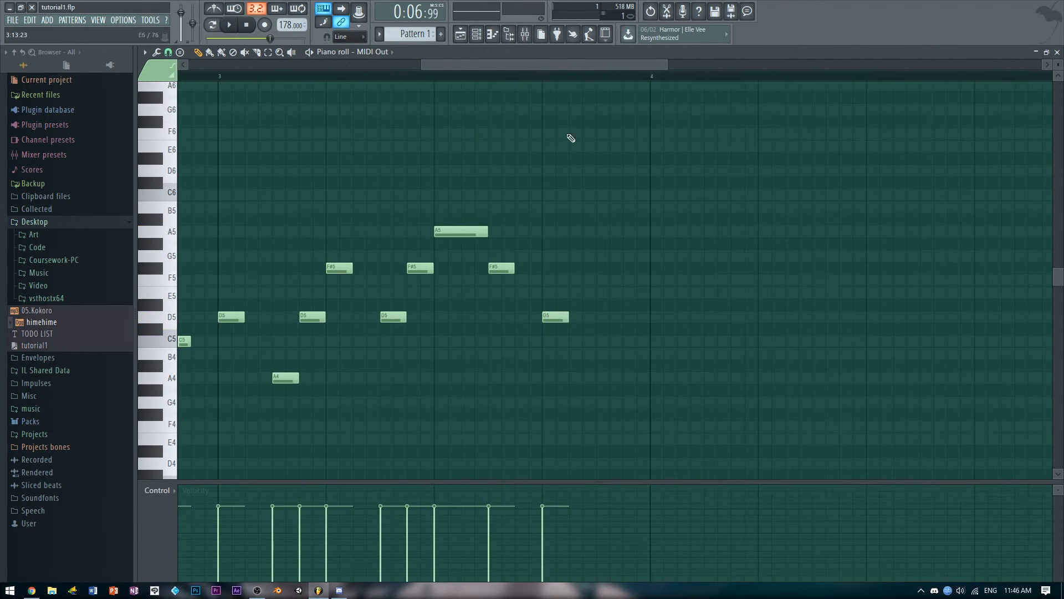
pyautogui.click(537, 77)
pyautogui.press('space')
pyautogui.press('space')
pyautogui.click(598, 267)
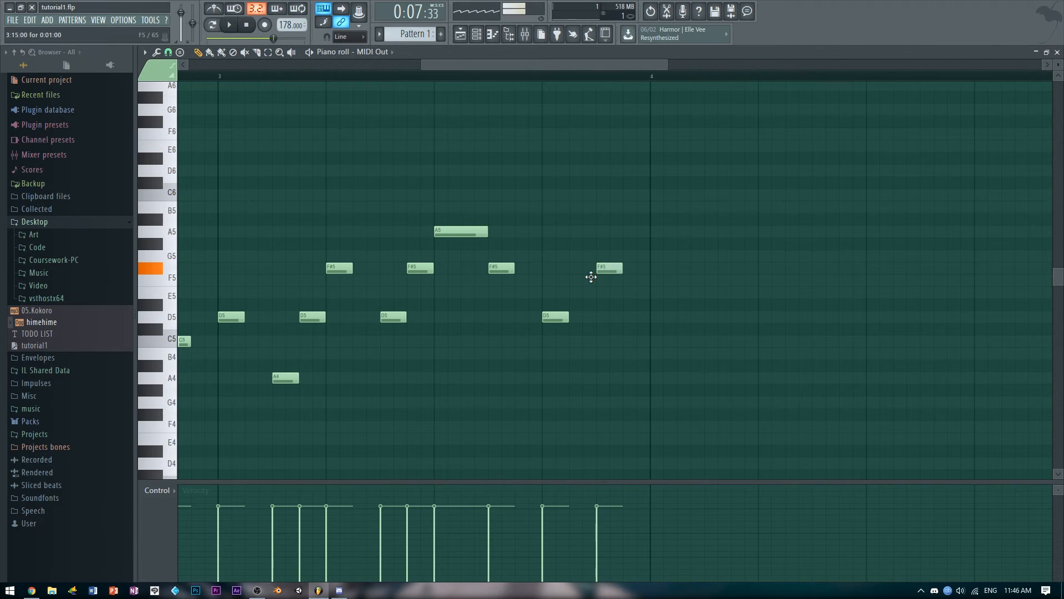
# Add a two-step G5 note at the start of bar 4, followed directly by a one-step D5 note
pyautogui.press('space')
pyautogui.moveTo(646, 230); pyautogui.dragTo(705, 256)
pyautogui.press('space')
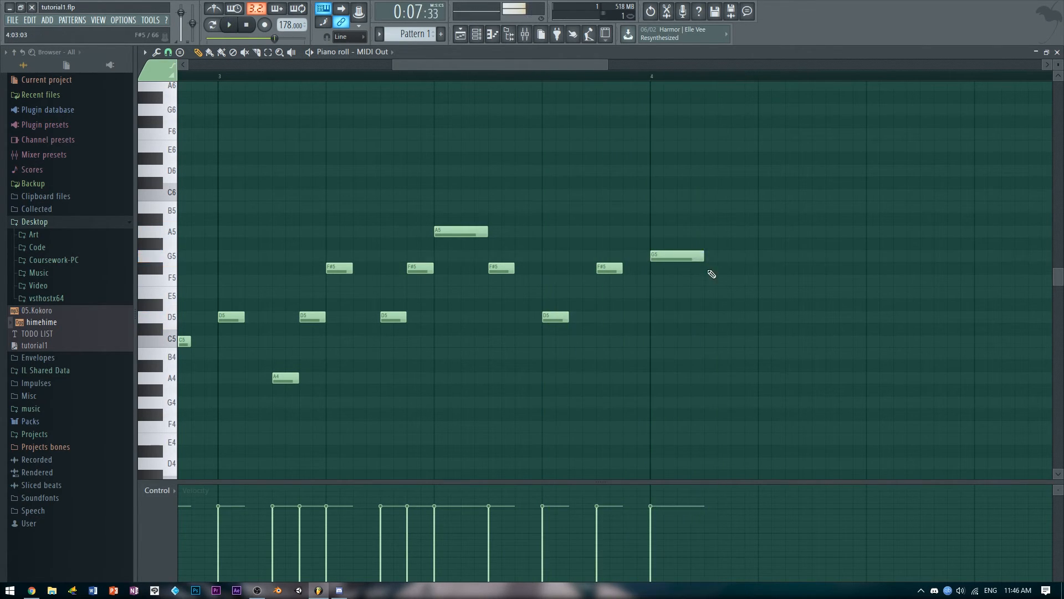
pyautogui.moveTo(705, 297); pyautogui.dragTo(710, 317)
pyautogui.click(641, 78)
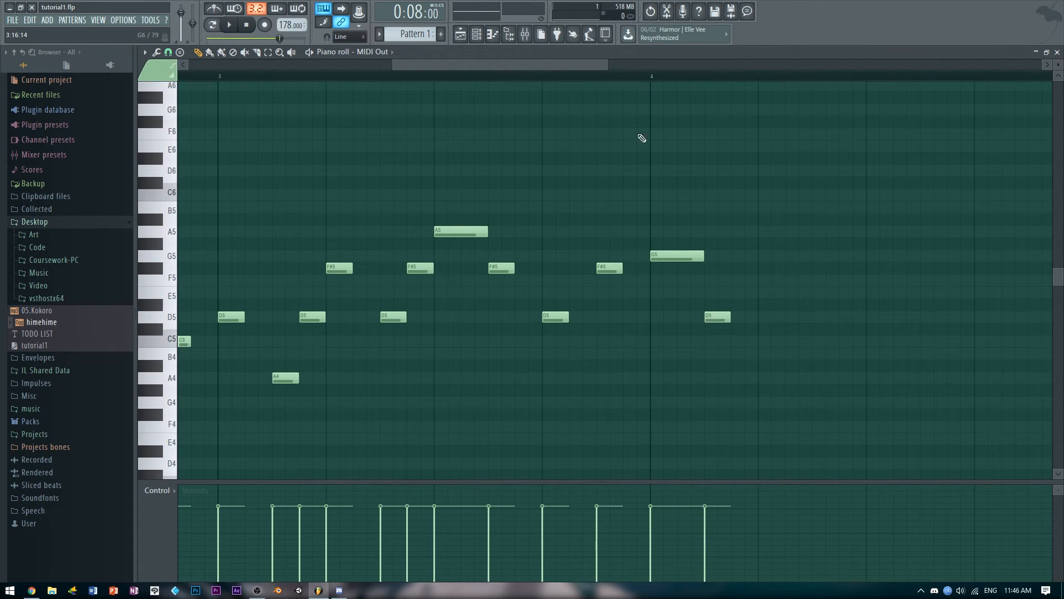
pyautogui.rightClick(668, 256)
pyautogui.hotkey('ctrl', 'z')
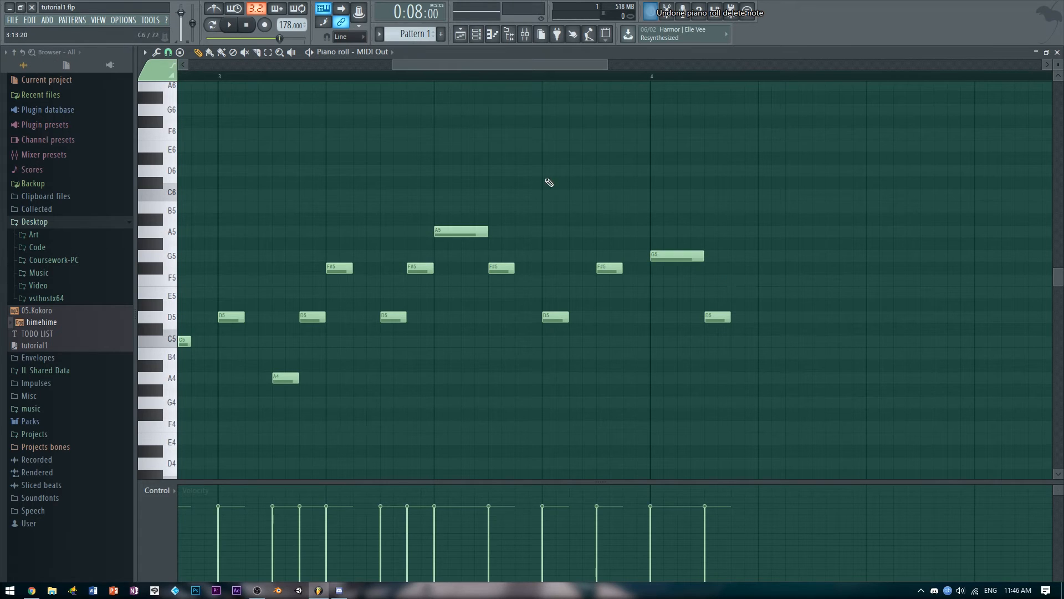
# Continue bar 4 with B4, D5 and G4 notes, each starting two steps after the previous note's start
pyautogui.moveTo(419, 66); pyautogui.dragTo(486, 67)
pyautogui.press('space')
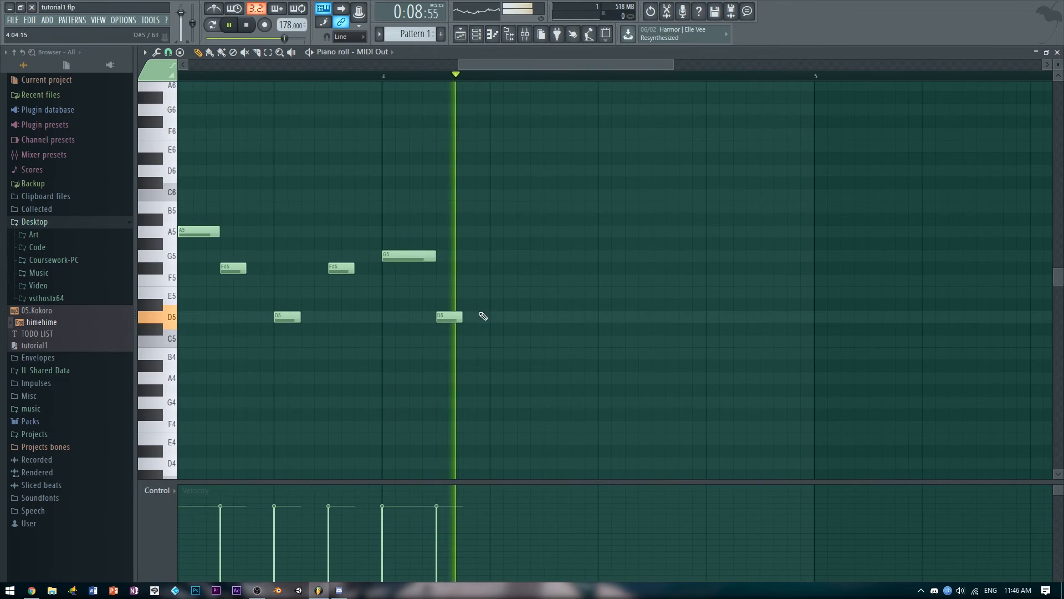
pyautogui.press('space')
pyautogui.click(488, 355)
pyautogui.moveTo(488, 355); pyautogui.dragTo(502, 355)
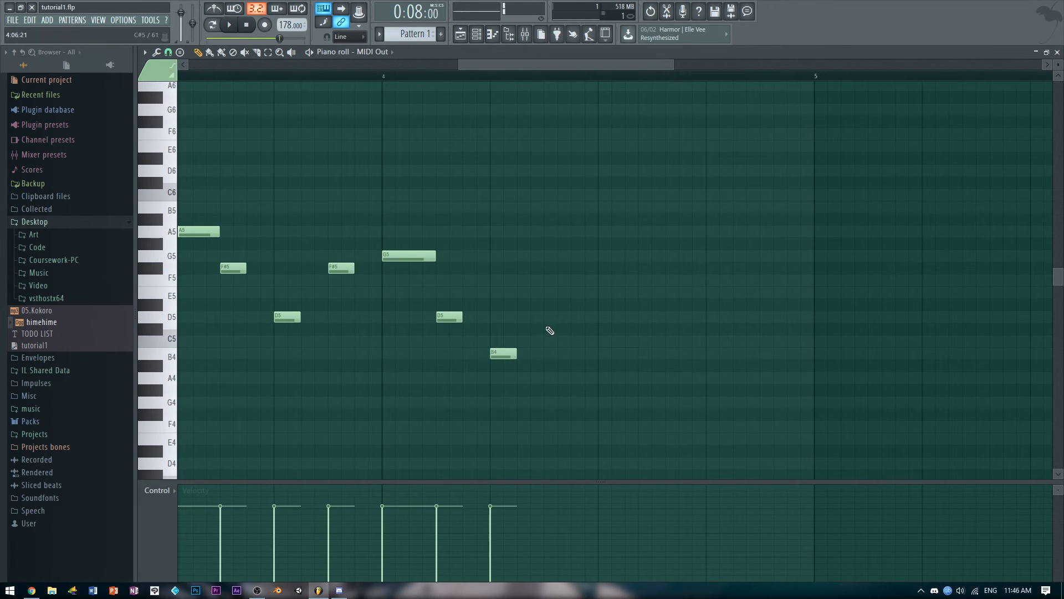
pyautogui.click(548, 317)
pyautogui.click(600, 391)
pyautogui.moveTo(599, 396); pyautogui.dragTo(596, 408)
# Play back the end of the melody in bar 4 and lengthen the G4 note to three steps
pyautogui.click(503, 80)
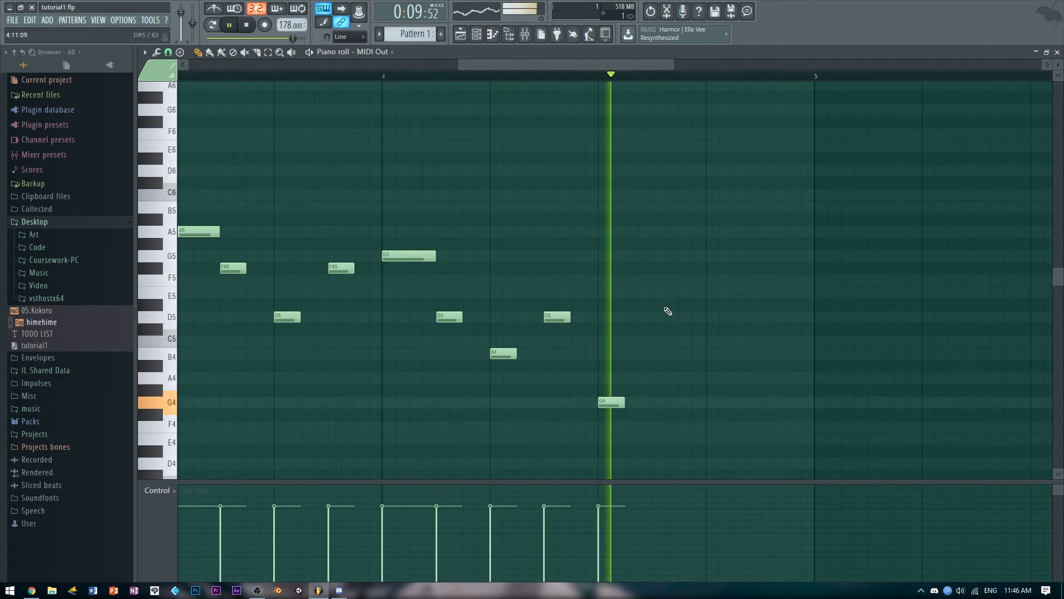
pyautogui.press('space')
pyautogui.moveTo(621, 404); pyautogui.dragTo(645, 409)
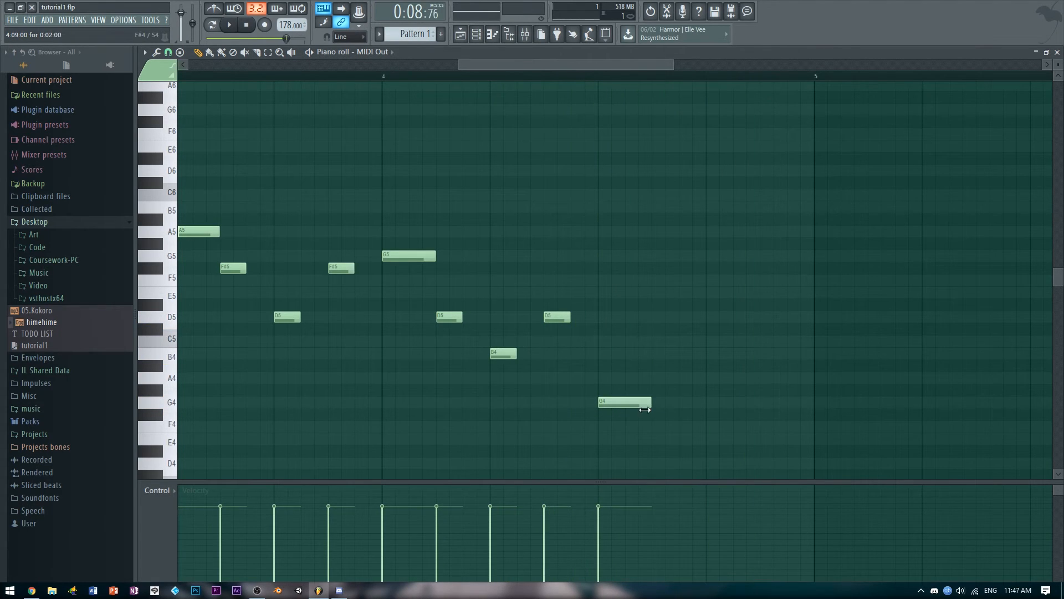
pyautogui.moveTo(458, 69); pyautogui.dragTo(582, 88)
pyautogui.press('space')
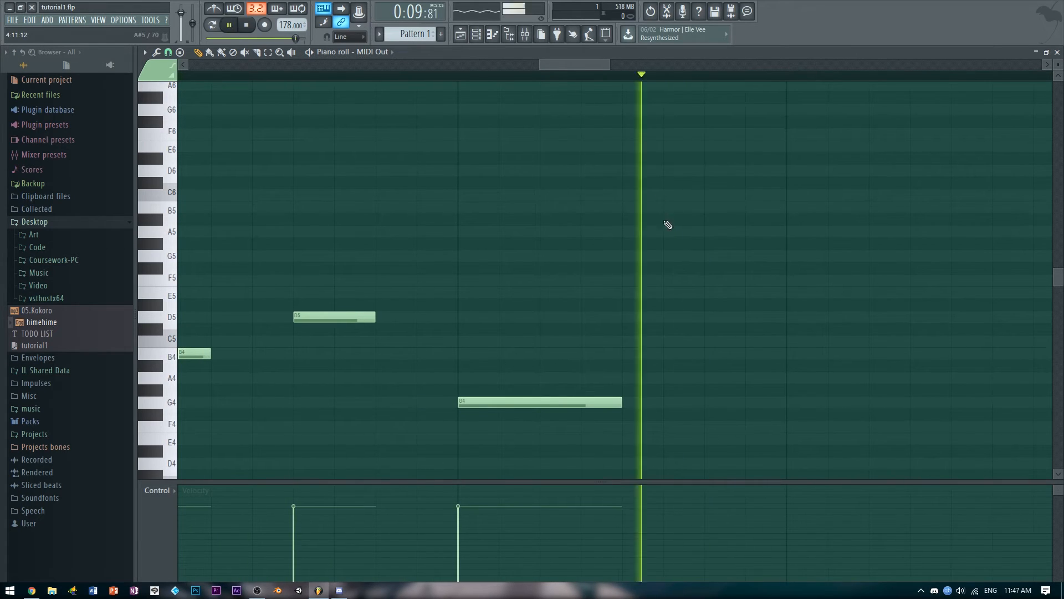
pyautogui.press('space')
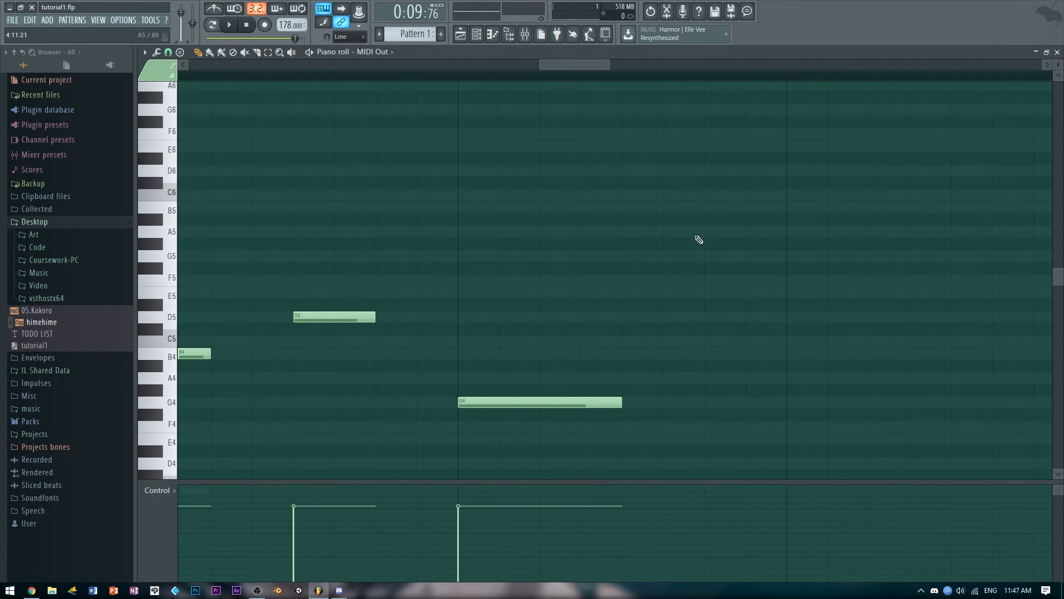
pyautogui.moveTo(619, 399); pyautogui.dragTo(663, 398)
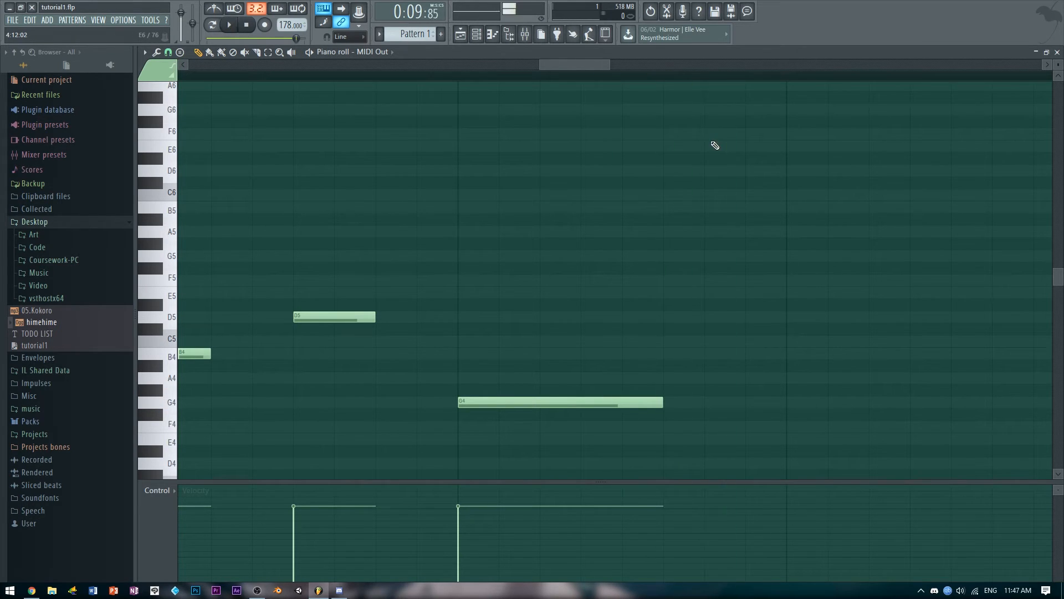
pyautogui.press('space')
pyautogui.press('space')
pyautogui.moveTo(561, 68); pyautogui.dragTo(577, 69)
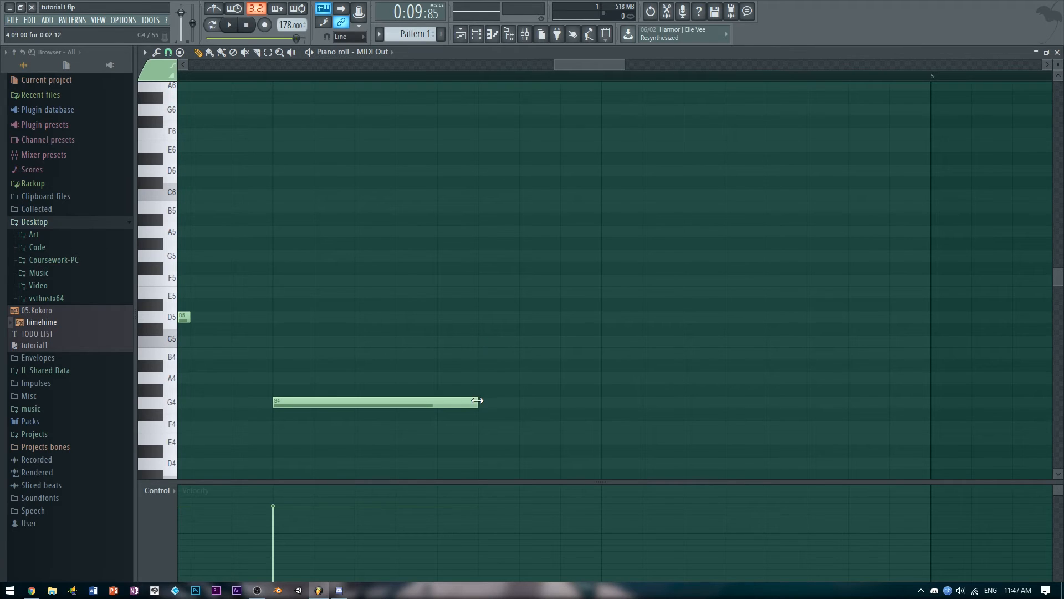
pyautogui.moveTo(477, 401); pyautogui.dragTo(519, 400)
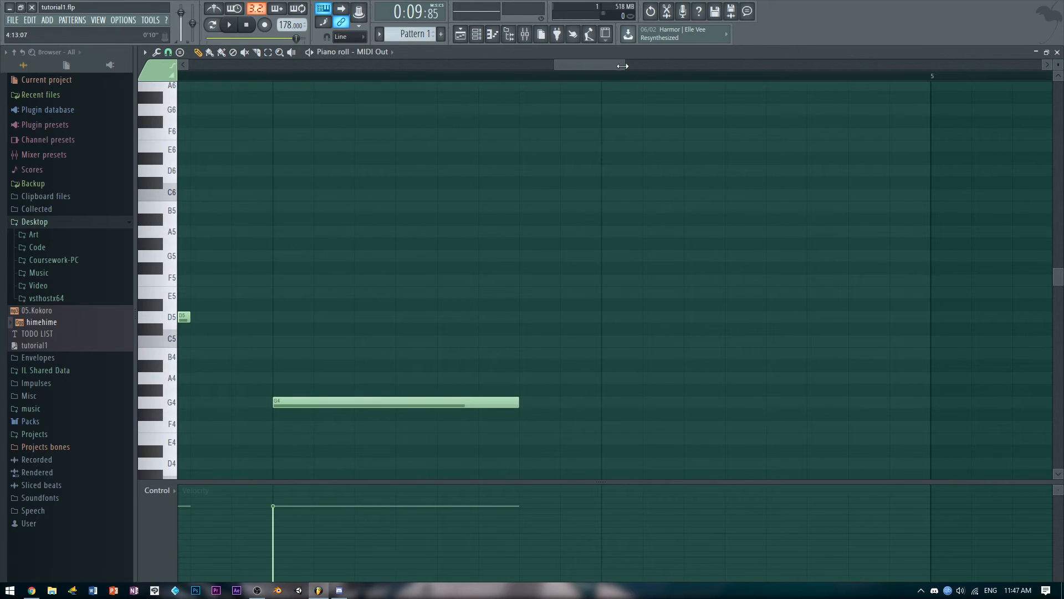
# Add a three-step G5 note on the last beat of bar 4 and a half-step F5 note leading directly into it
pyautogui.moveTo(623, 66); pyautogui.dragTo(645, 66)
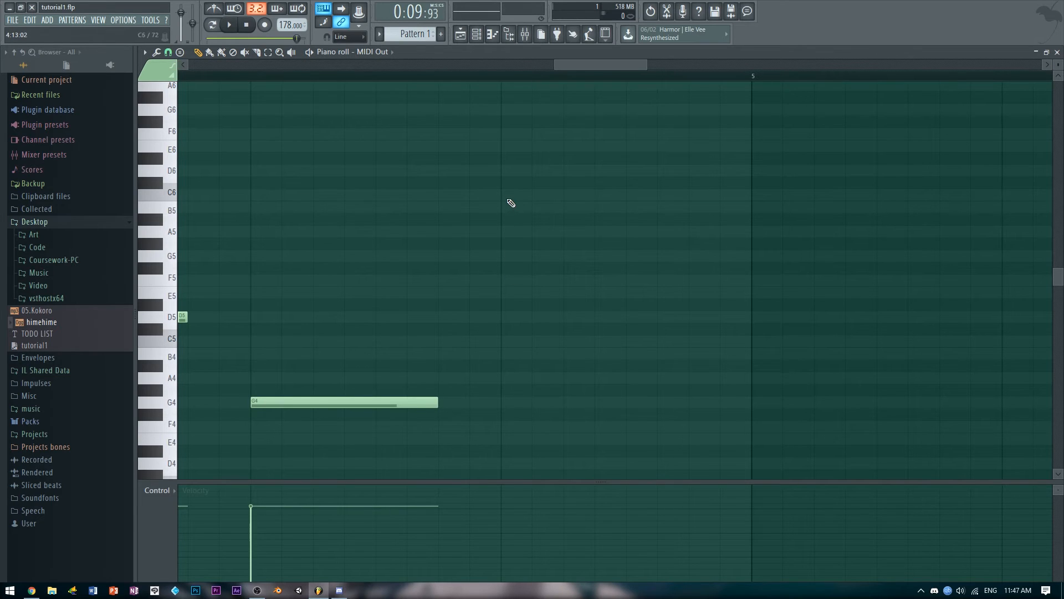
pyautogui.moveTo(500, 233); pyautogui.dragTo(498, 266)
pyautogui.rightClick(520, 255)
pyautogui.moveTo(537, 257); pyautogui.dragTo(501, 258)
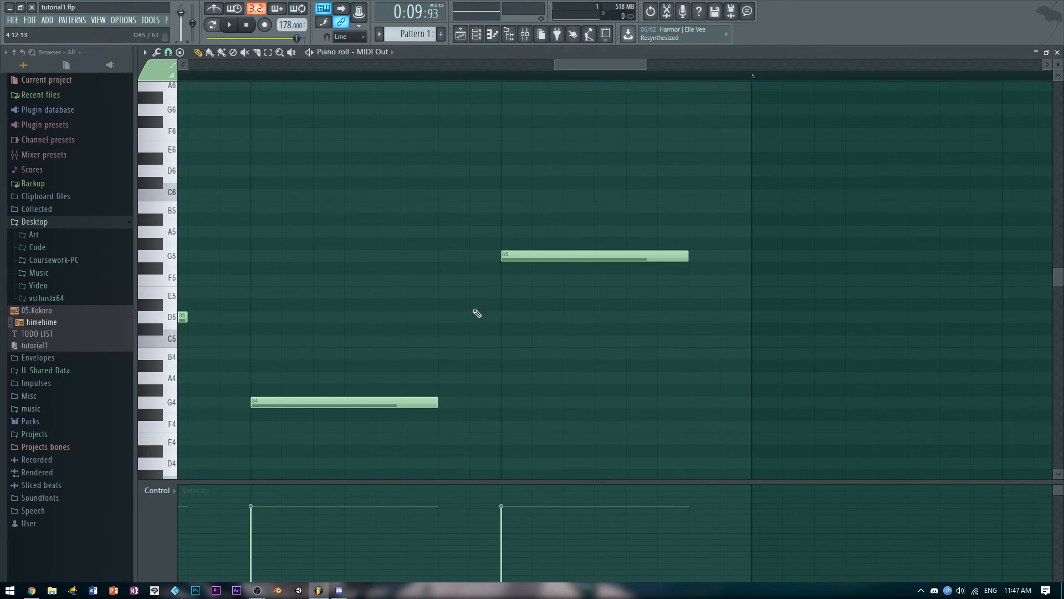
pyautogui.click(477, 280)
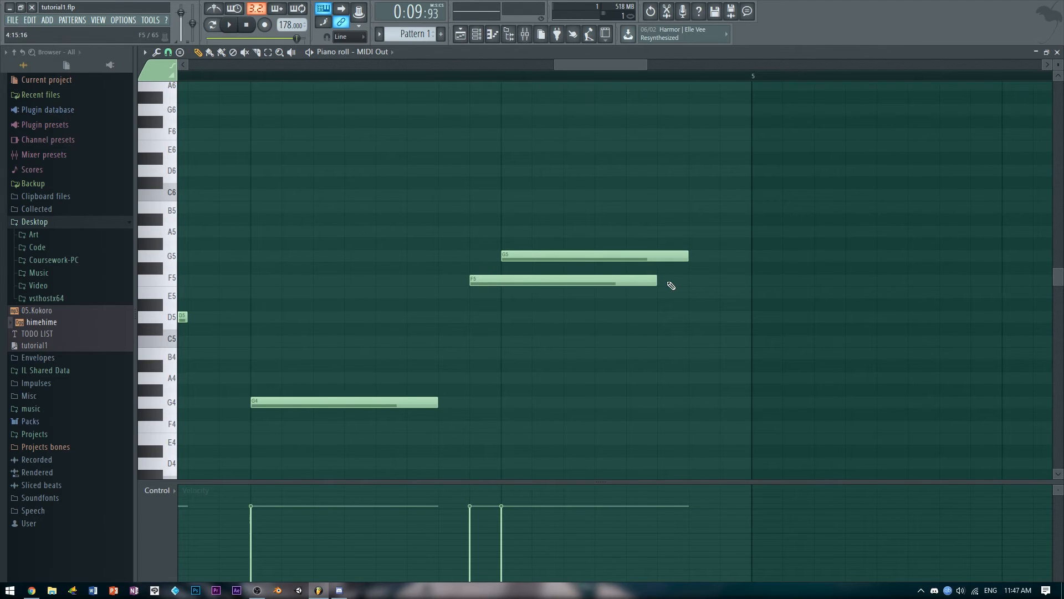
pyautogui.moveTo(656, 284); pyautogui.dragTo(353, 281)
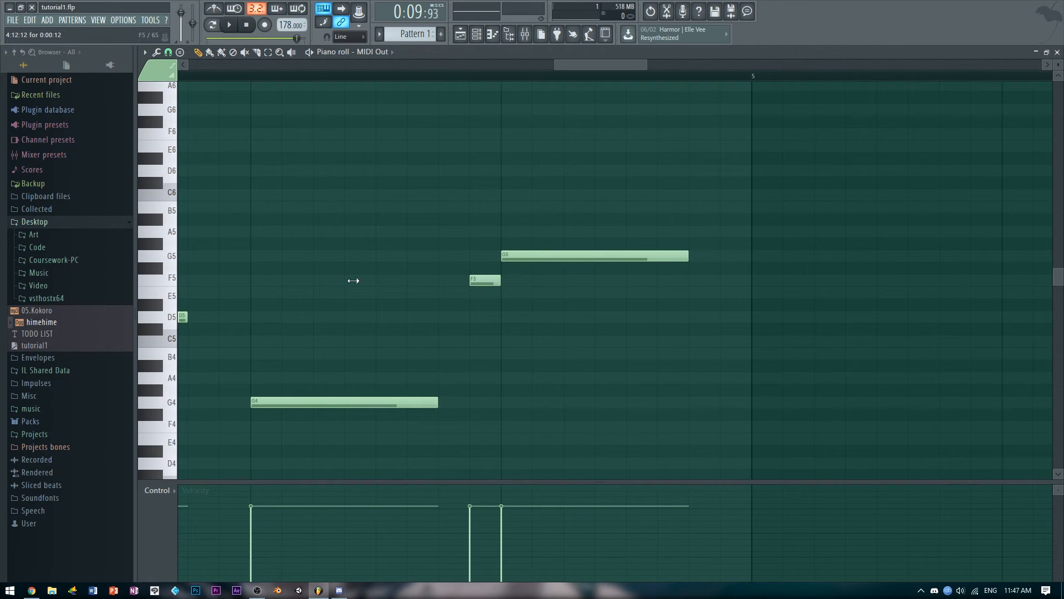
# Try a half-step D5 note directly before the F5 pickup, delete both notes and play back the end of bar 4
pyautogui.click(443, 316)
pyautogui.moveTo(441, 340); pyautogui.dragTo(500, 268)
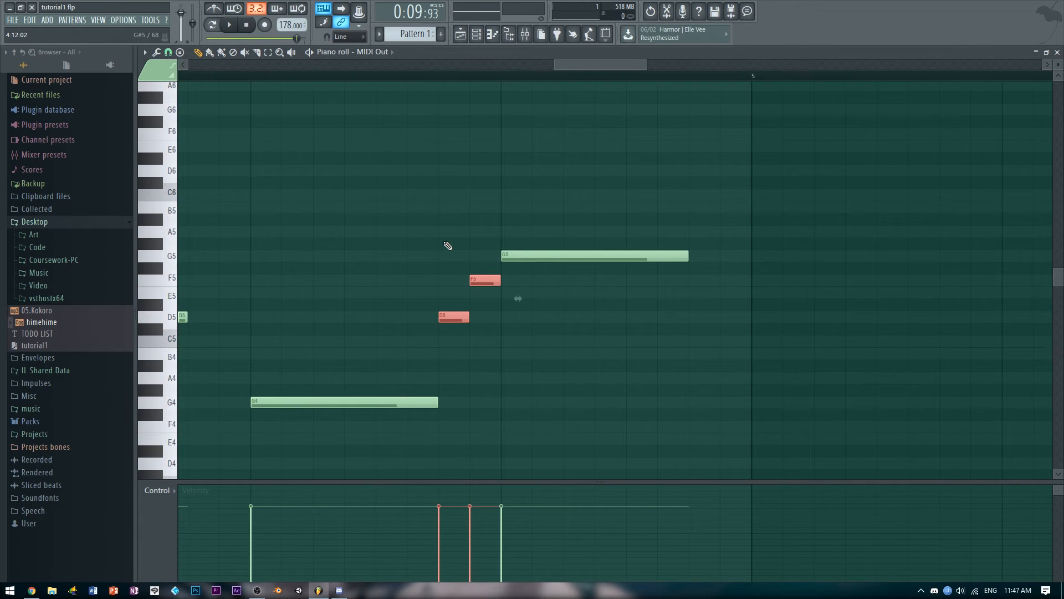
pyautogui.press('Delete')
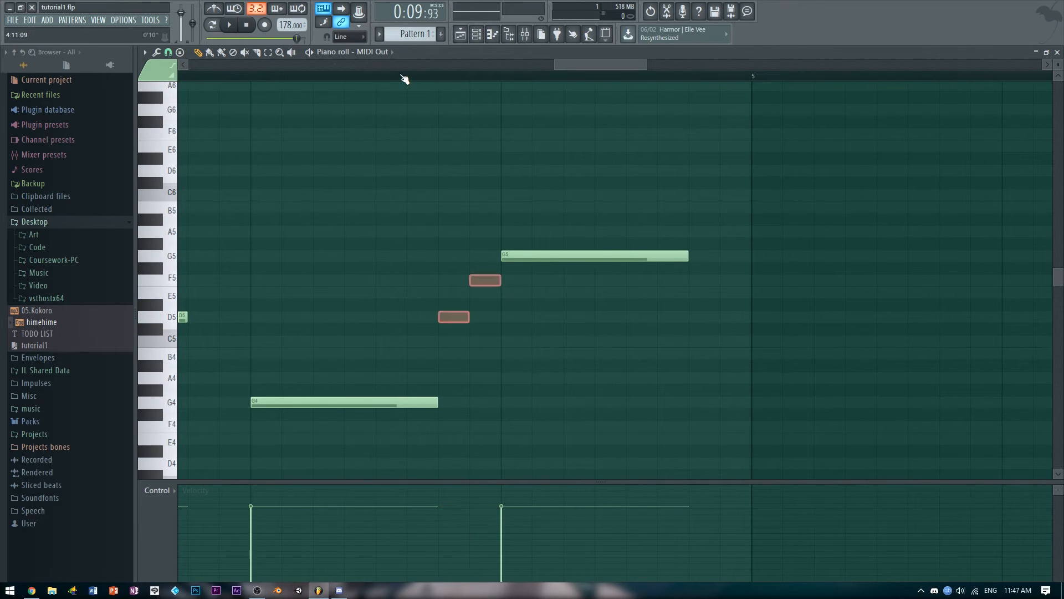
pyautogui.press('space')
pyautogui.press('space')
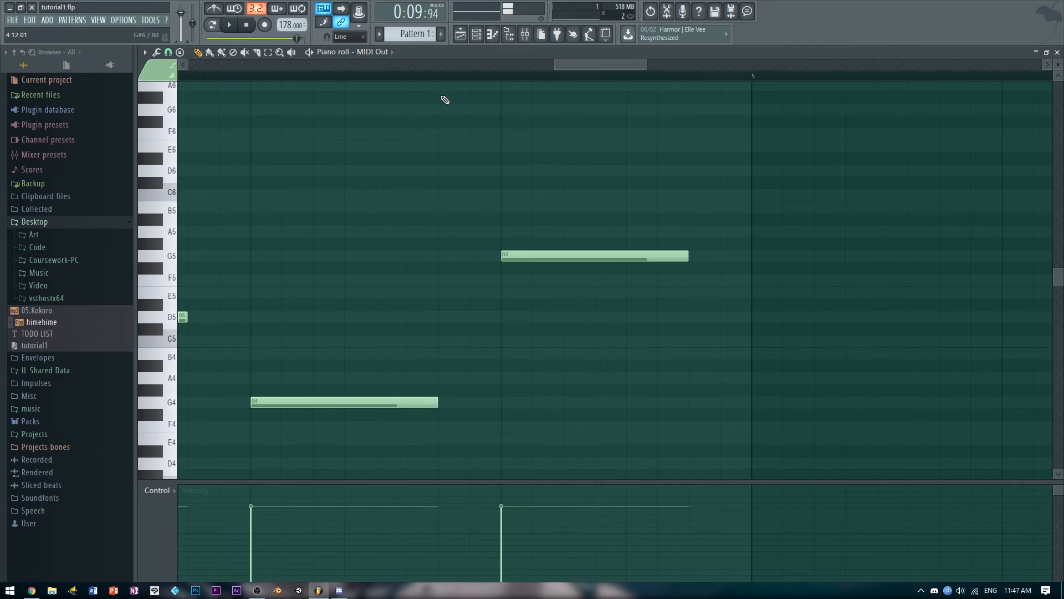
# Set the grid snap to 1/4 step and try a quarter-step F5 and a D5 directly before the last G5, deleting each one
pyautogui.click(168, 53)
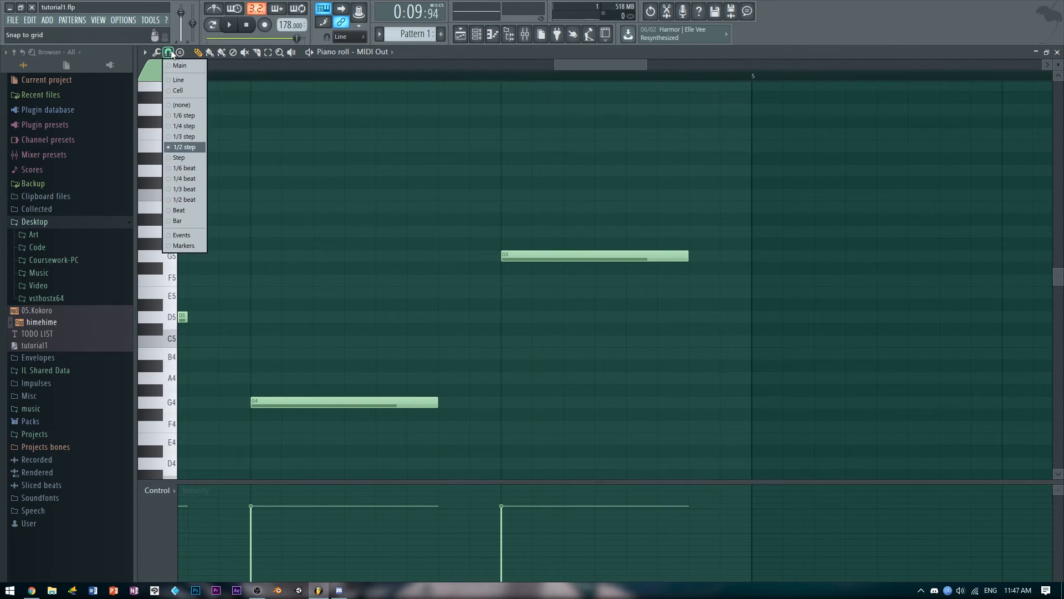
pyautogui.click(192, 127)
pyautogui.click(489, 278)
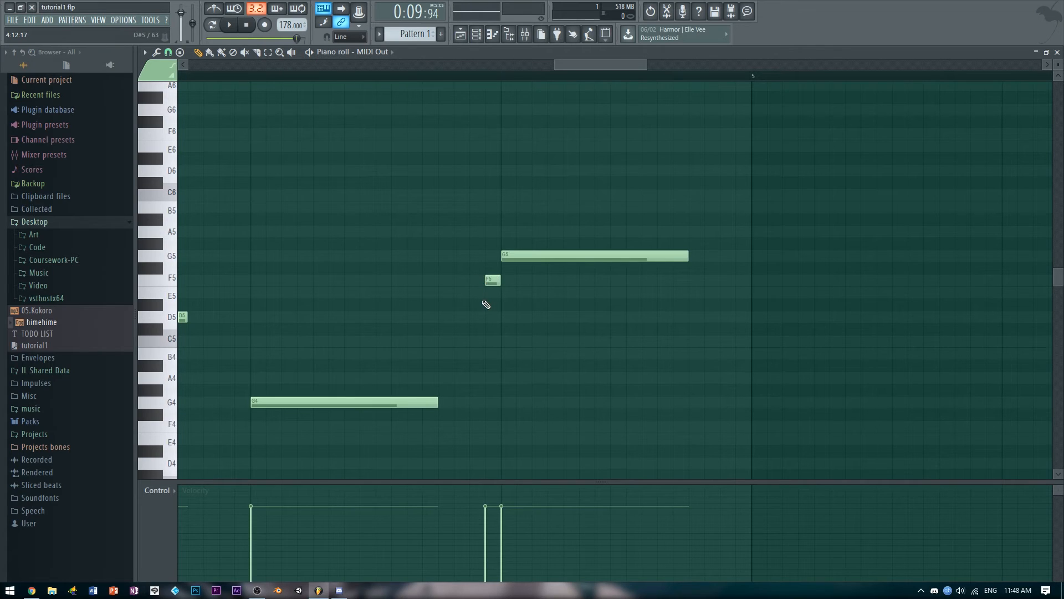
pyautogui.rightClick(493, 279)
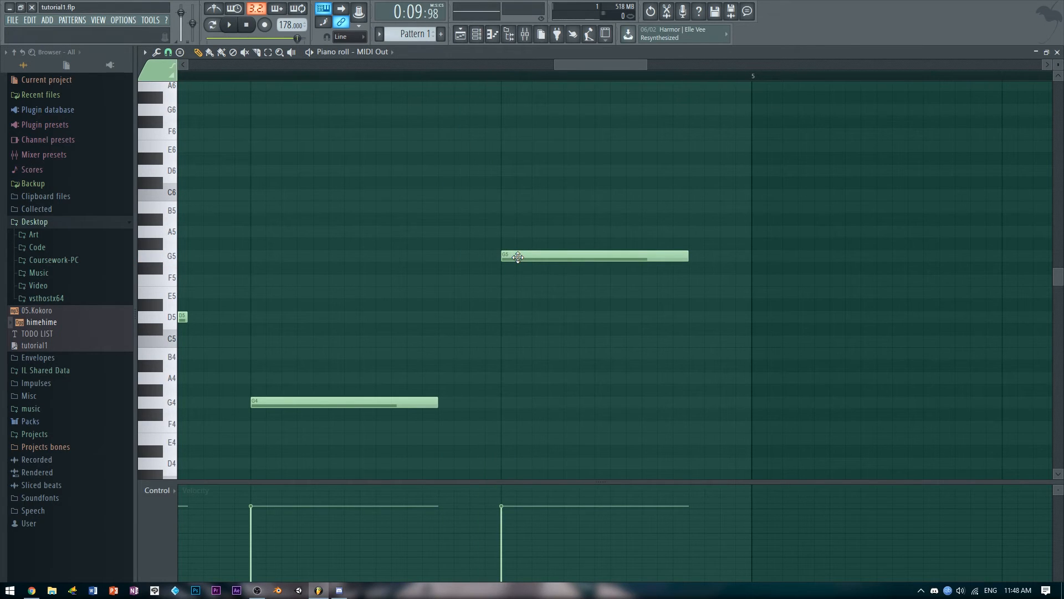
pyautogui.moveTo(492, 292); pyautogui.dragTo(492, 316)
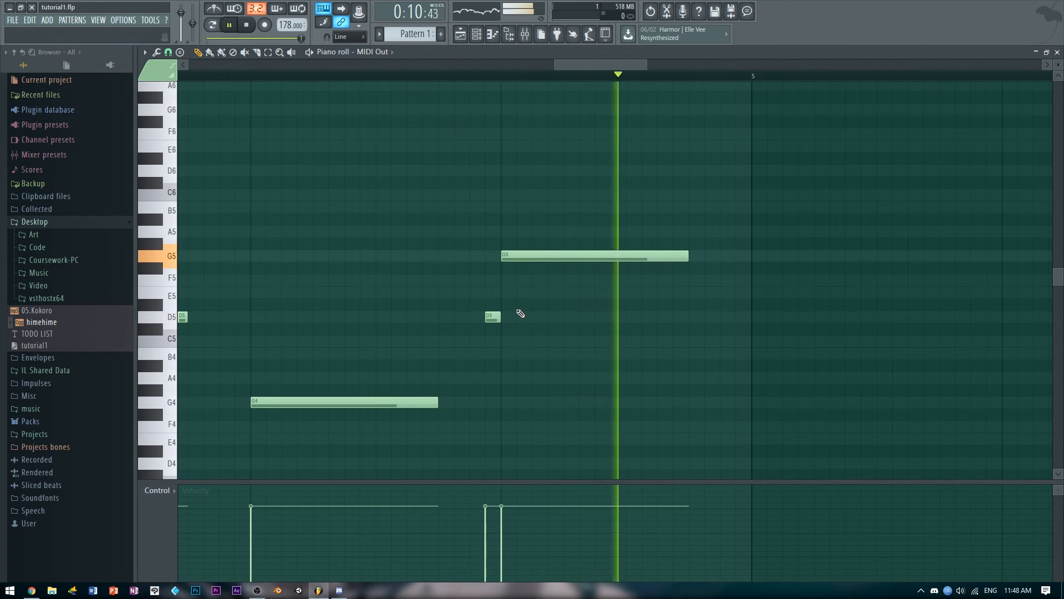
pyautogui.rightClick(498, 321)
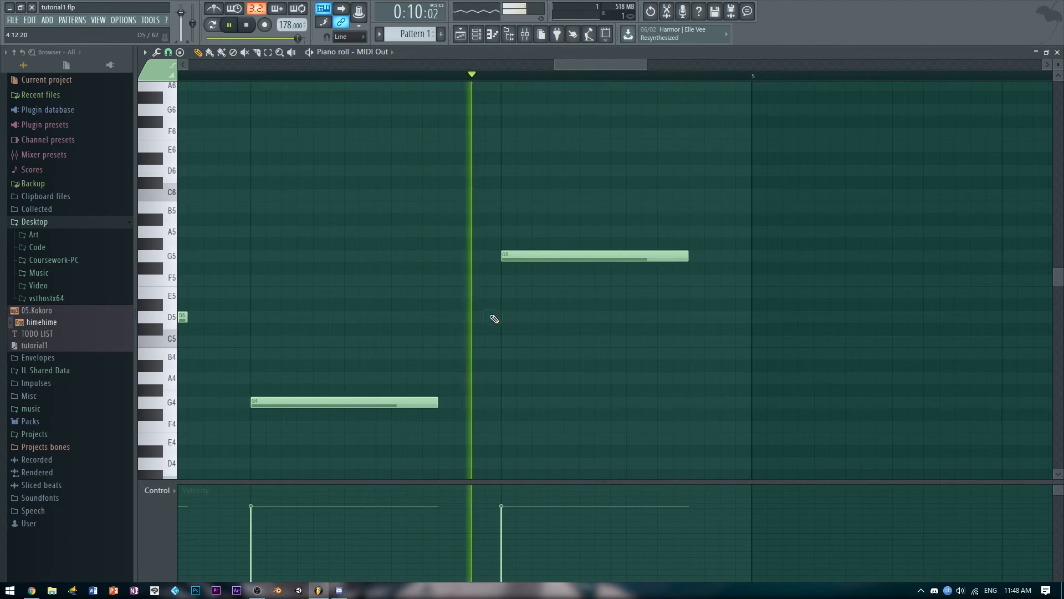
# Add consecutive quarter-step D5 and E5 notes leading directly into the last G5 of bar 4 and play them back
pyautogui.moveTo(482, 290); pyautogui.dragTo(468, 315)
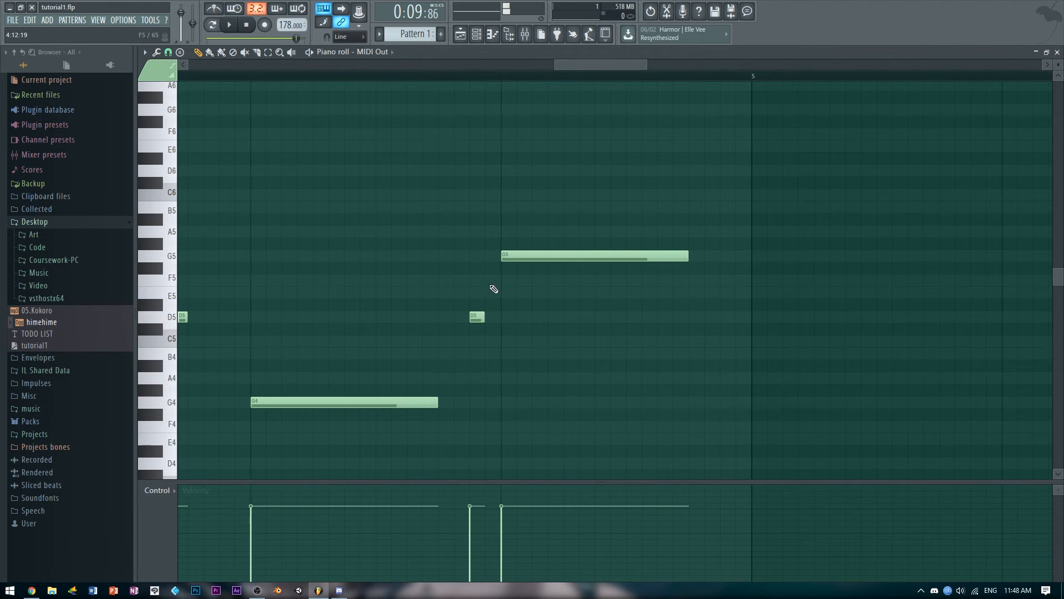
pyautogui.moveTo(489, 281); pyautogui.dragTo(494, 292)
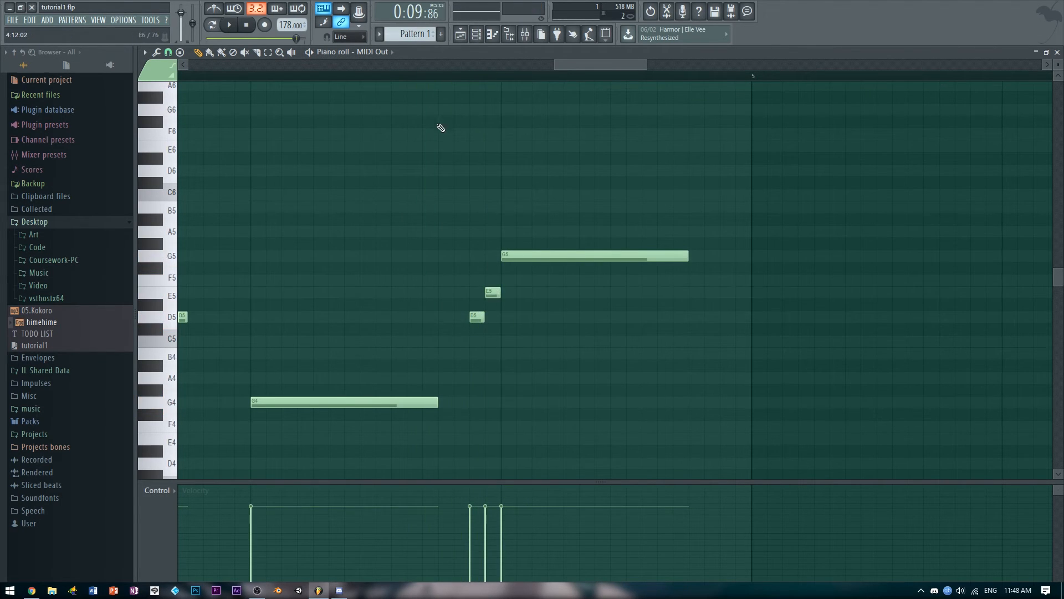
pyautogui.press('space')
pyautogui.press('space')
pyautogui.click(490, 293)
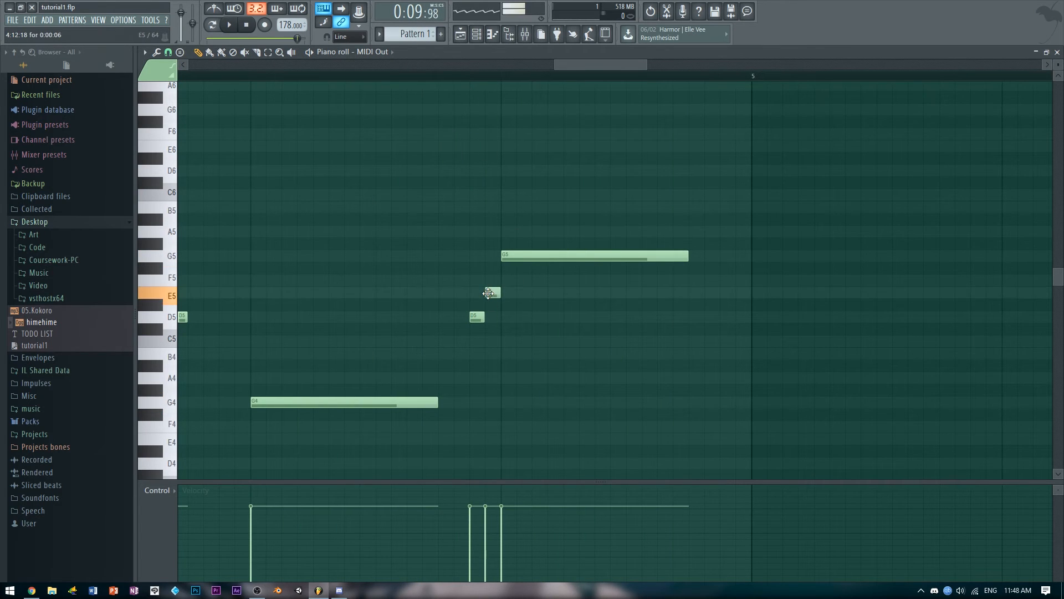
pyautogui.click(506, 256)
pyautogui.click(474, 314)
pyautogui.click(491, 292)
pyautogui.click(513, 254)
pyautogui.press('Delete')
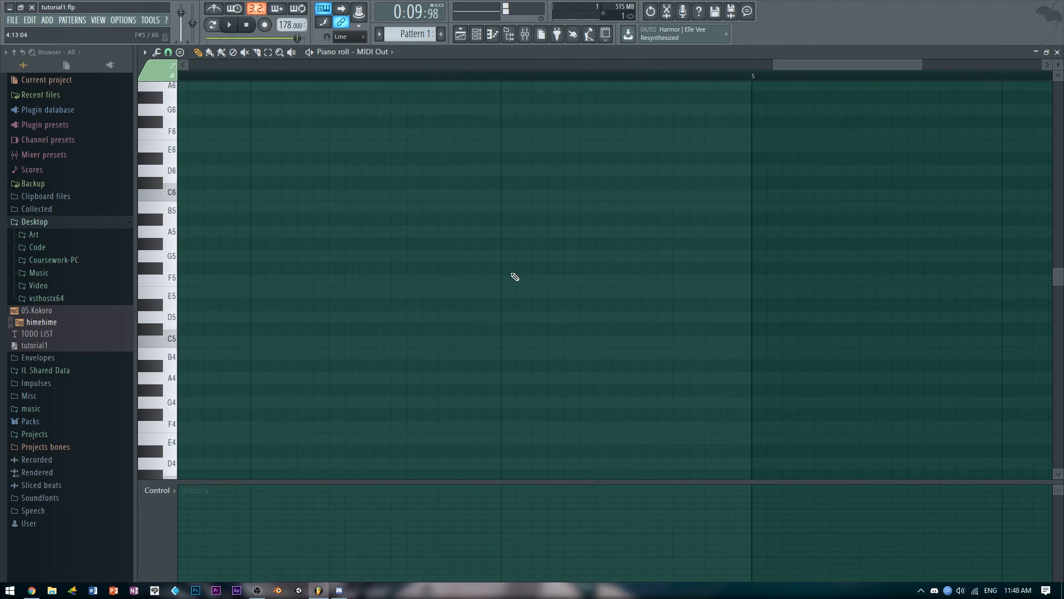
pyautogui.press('space')
pyautogui.press('space')
pyautogui.hotkey('ctrl', 'z')
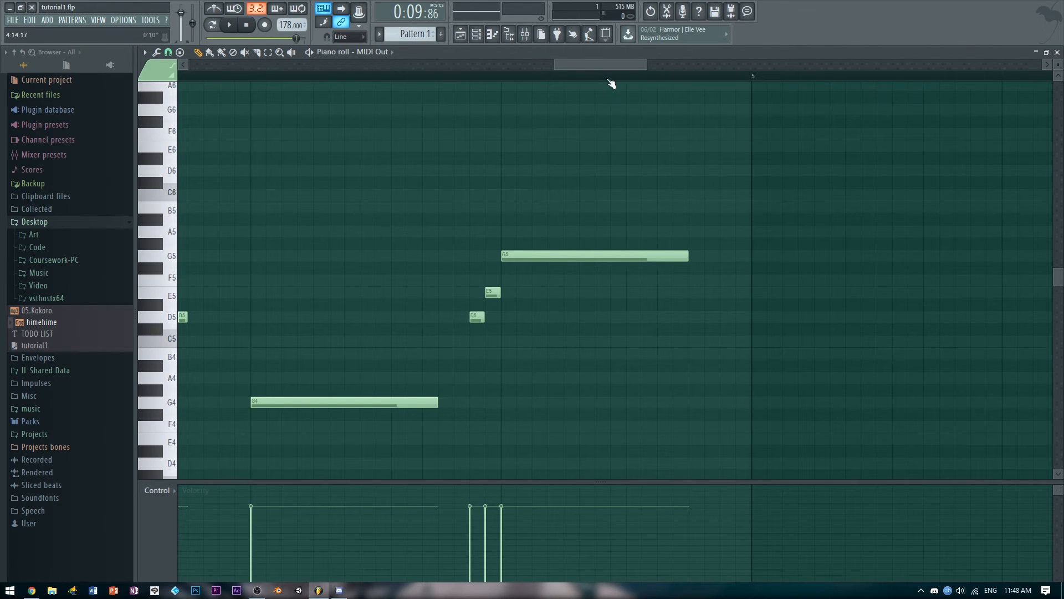
# Extend the run into the last G5 backwards with quarter-step B4 and A4 notes before the D5, and play it back
pyautogui.moveTo(604, 65); pyautogui.dragTo(575, 145)
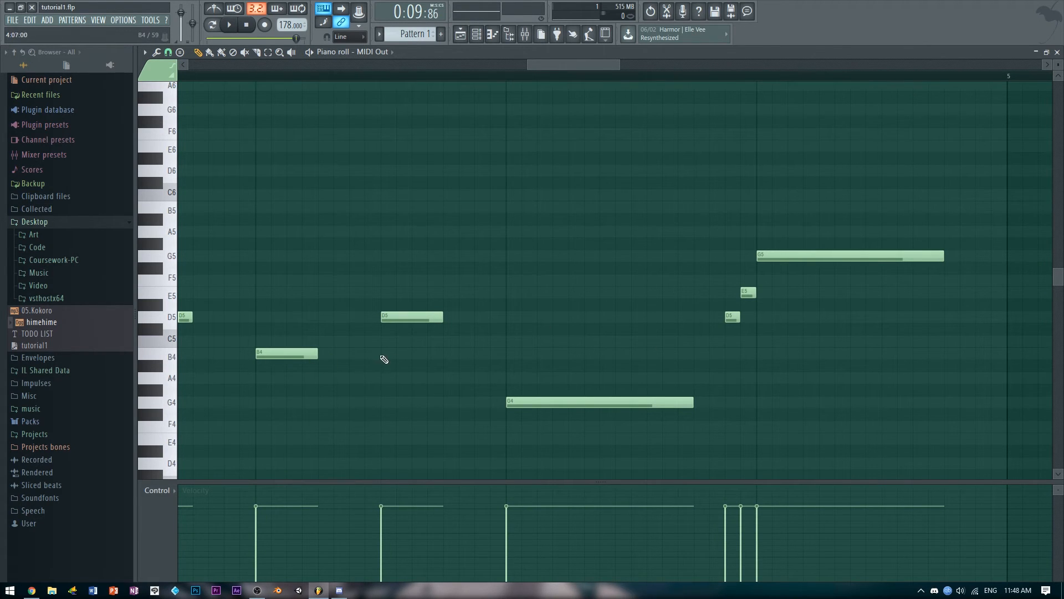
pyautogui.click(710, 356)
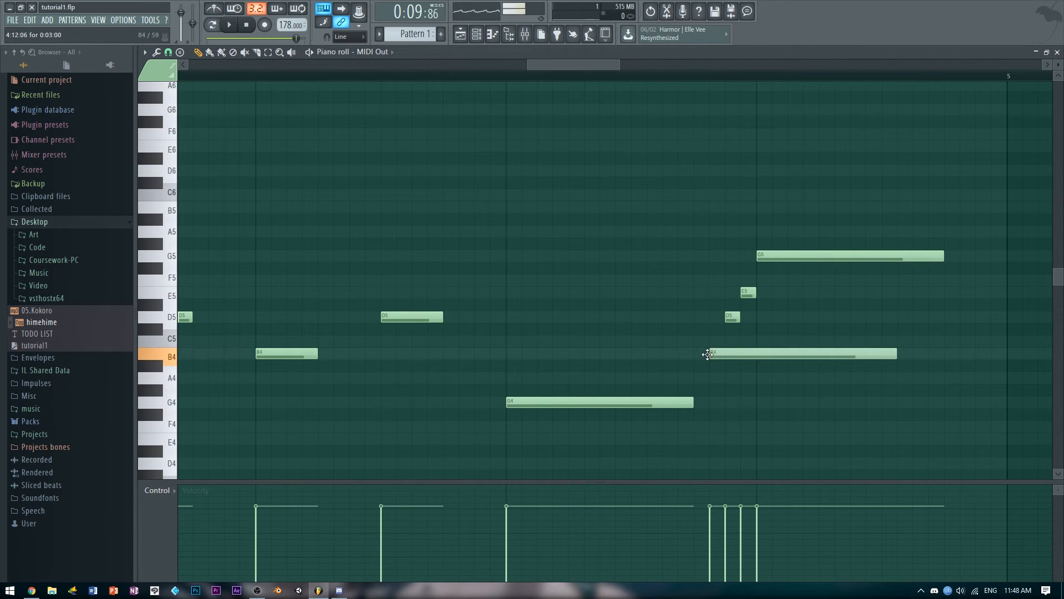
pyautogui.moveTo(897, 348); pyautogui.dragTo(724, 366)
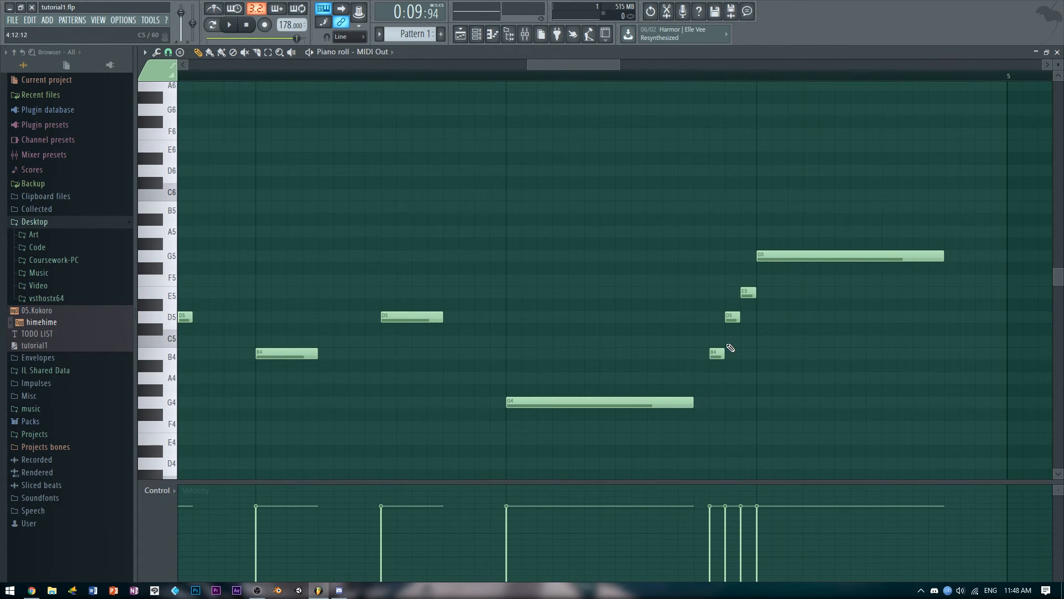
pyautogui.click(700, 378)
pyautogui.click(492, 78)
pyautogui.press('space')
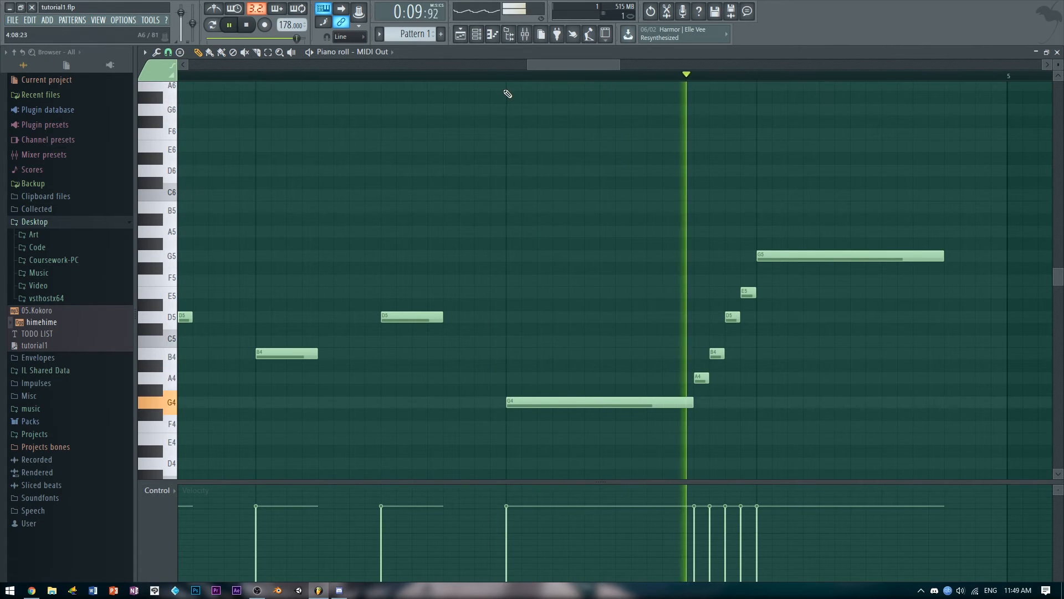
pyautogui.press('space')
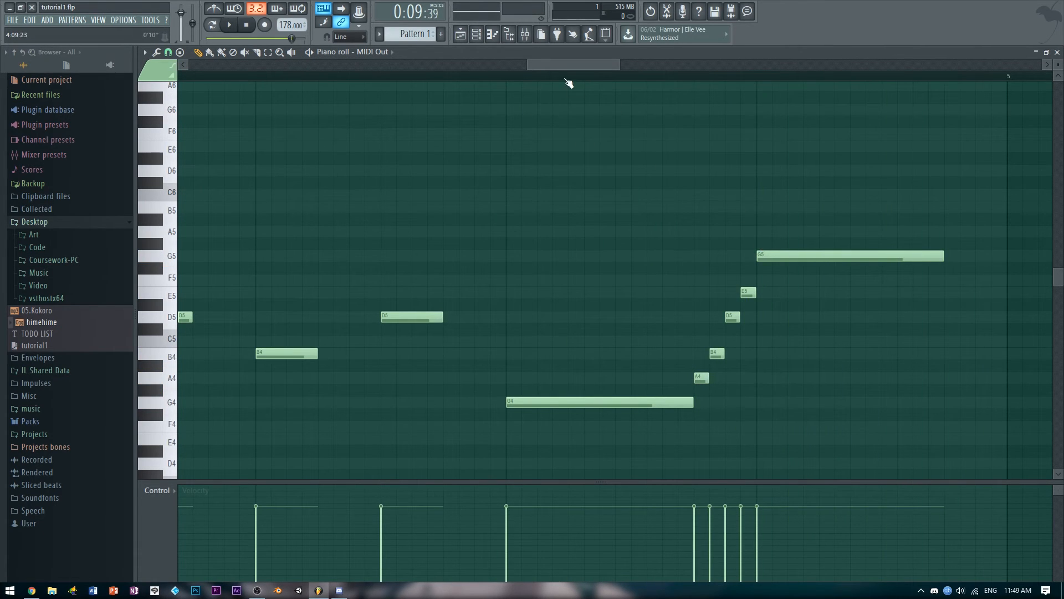
# Review the melody from bar 2 through bar 4 and play back the ascending run at its end
pyautogui.moveTo(531, 66); pyautogui.dragTo(406, 116)
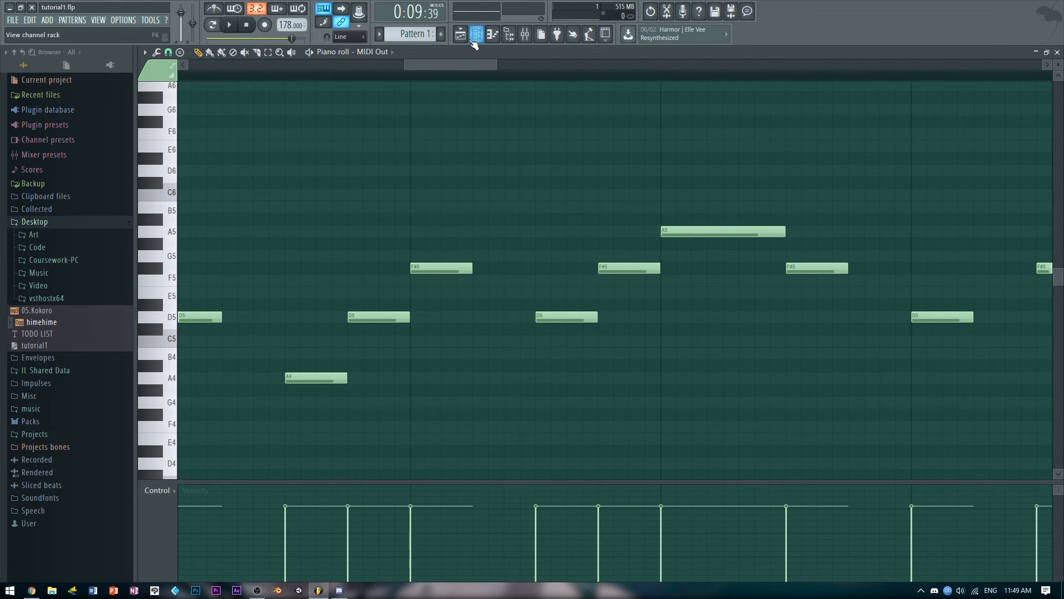
pyautogui.moveTo(475, 65); pyautogui.dragTo(406, 109)
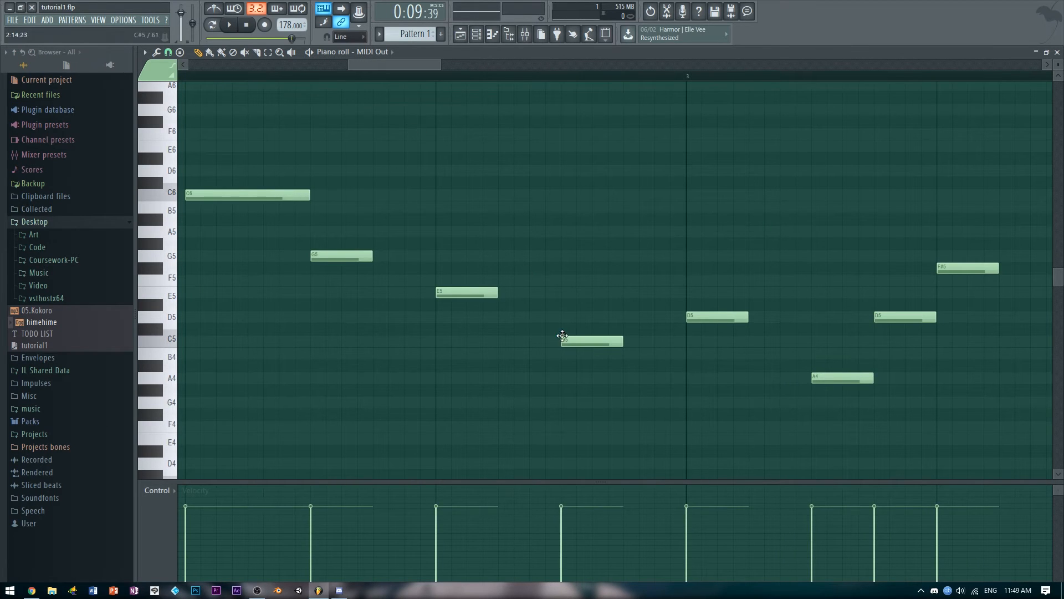
pyautogui.moveTo(414, 65); pyautogui.dragTo(577, 222)
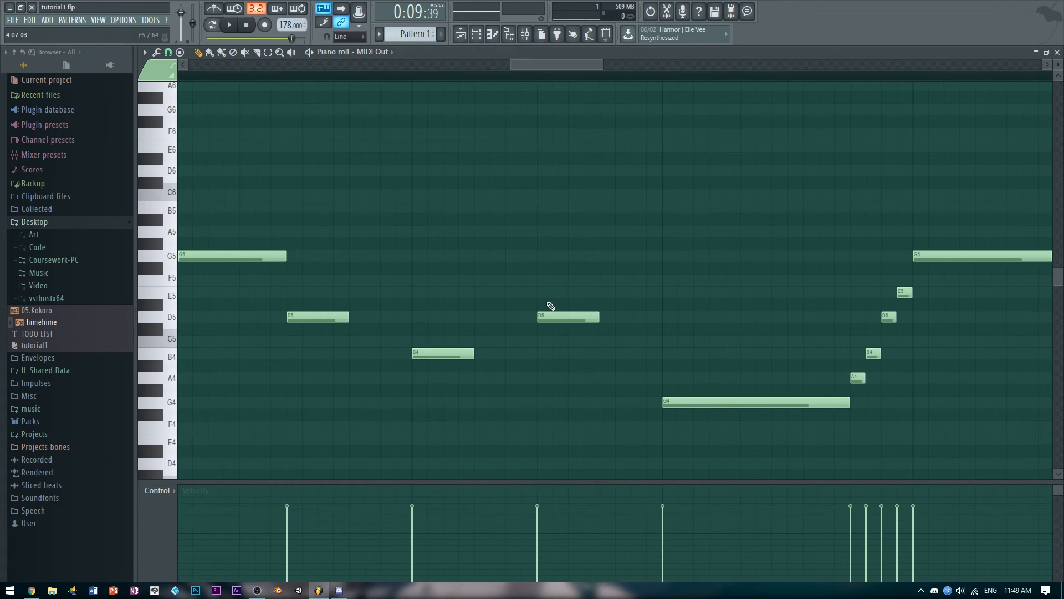
pyautogui.moveTo(862, 387); pyautogui.dragTo(915, 289)
pyautogui.keyDown('ctrl'); pyautogui.click(931, 290); pyautogui.keyUp('ctrl')
pyautogui.moveTo(559, 66); pyautogui.dragTo(571, 88)
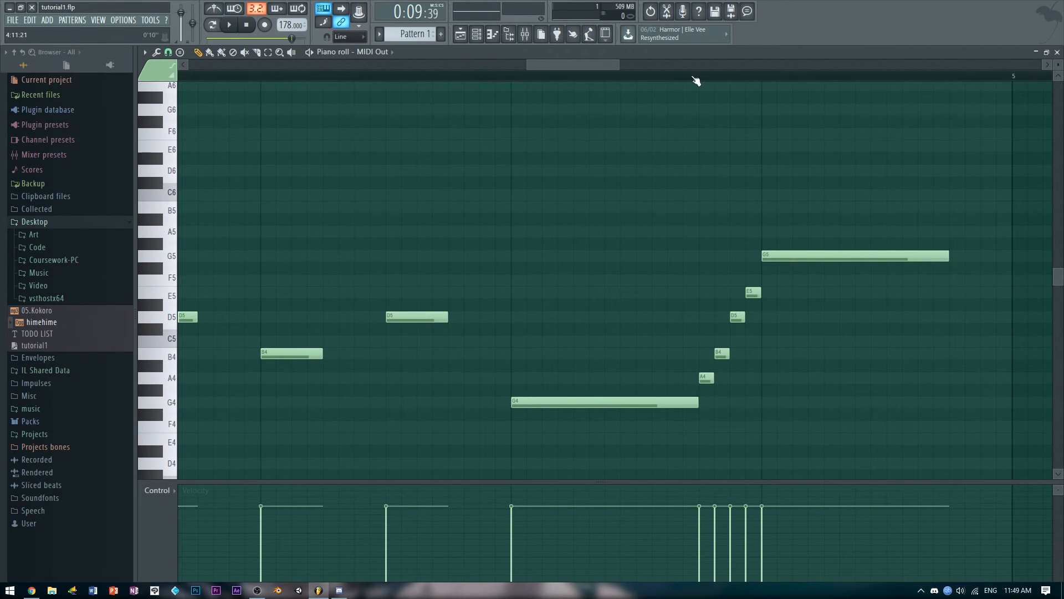
pyautogui.press('space')
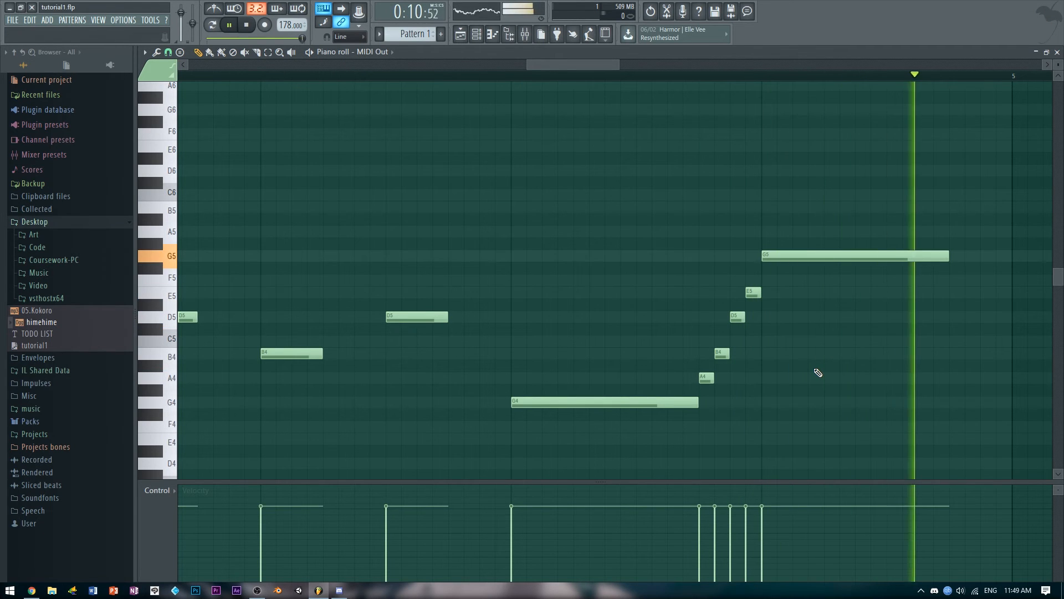
pyautogui.press('space')
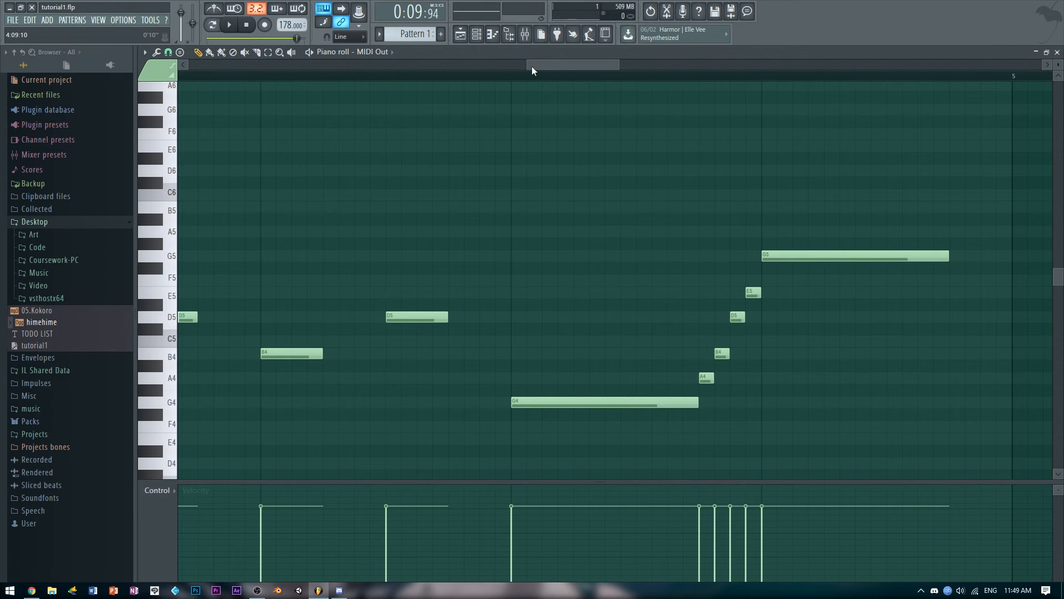
# Show the whole four-bar melody and turn off the half-speed tempo option
pyautogui.moveTo(531, 65); pyautogui.dragTo(193, 66)
pyautogui.rightClick(301, 30)
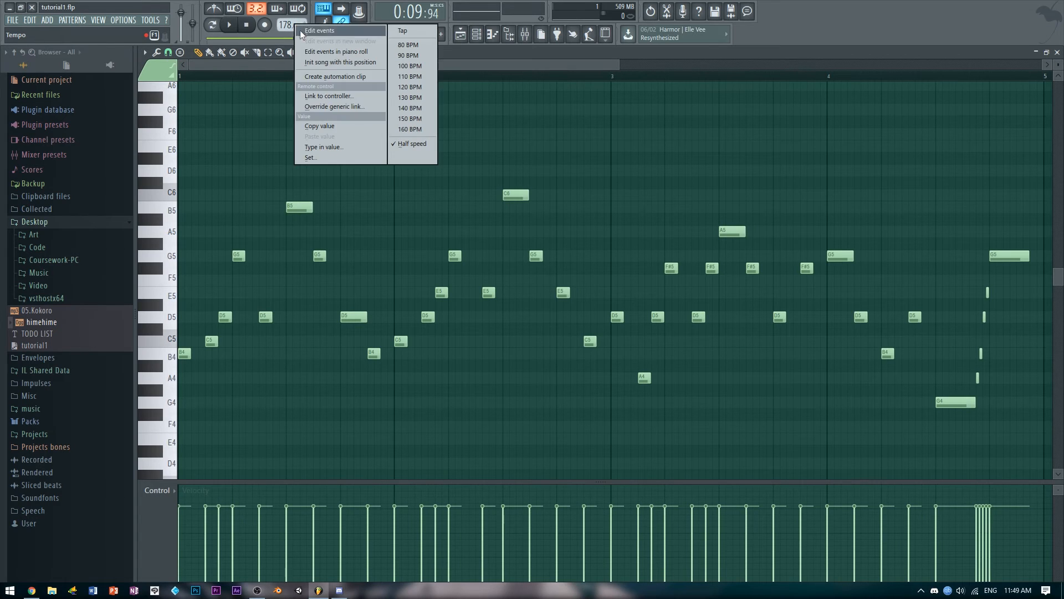
pyautogui.click(392, 143)
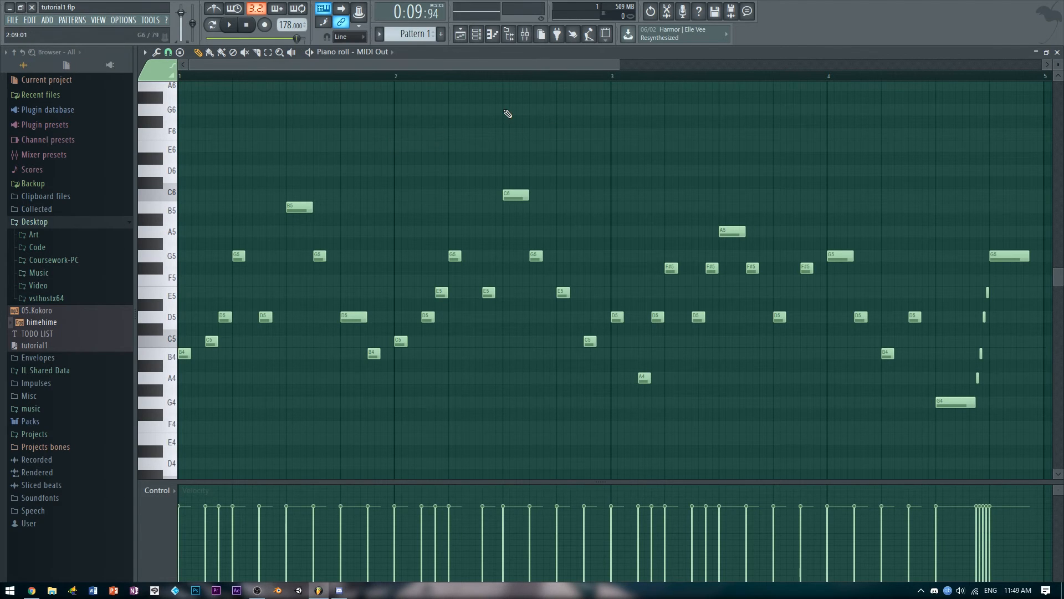
# Transpose the whole melody up one octave and play it back from the start, switching to song mode
pyautogui.hotkey('ctrl', 'Up')
pyautogui.press('space')
pyautogui.press('space')
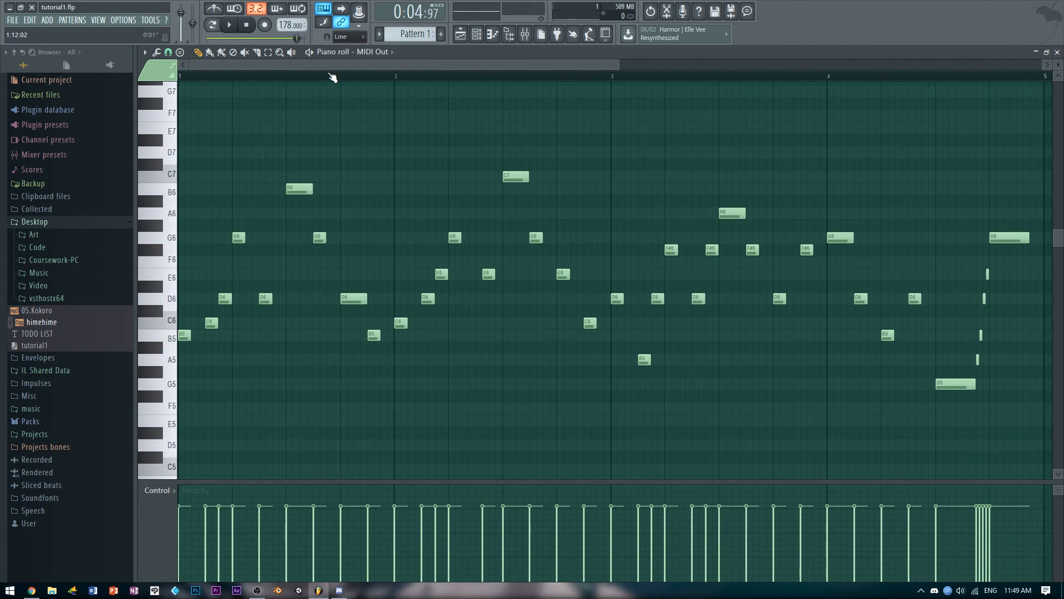
pyautogui.press('space')
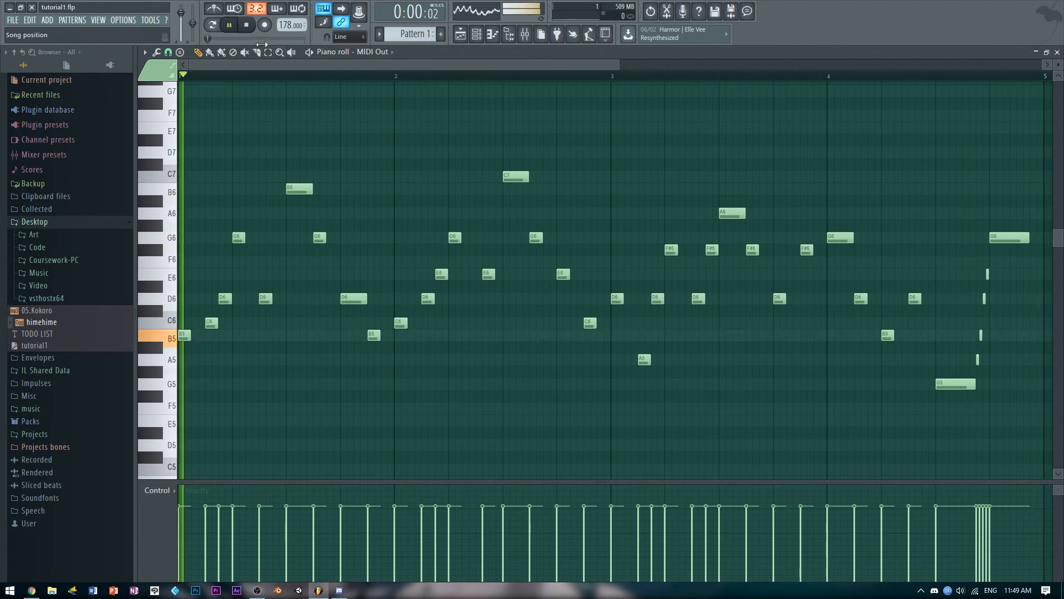
pyautogui.click(213, 26)
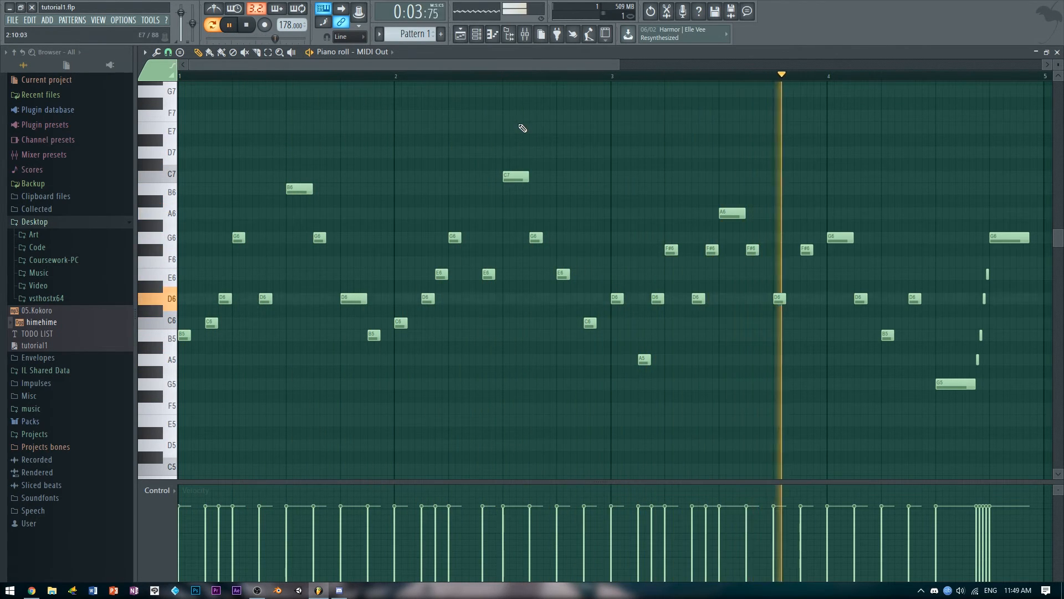
pyautogui.press('space')
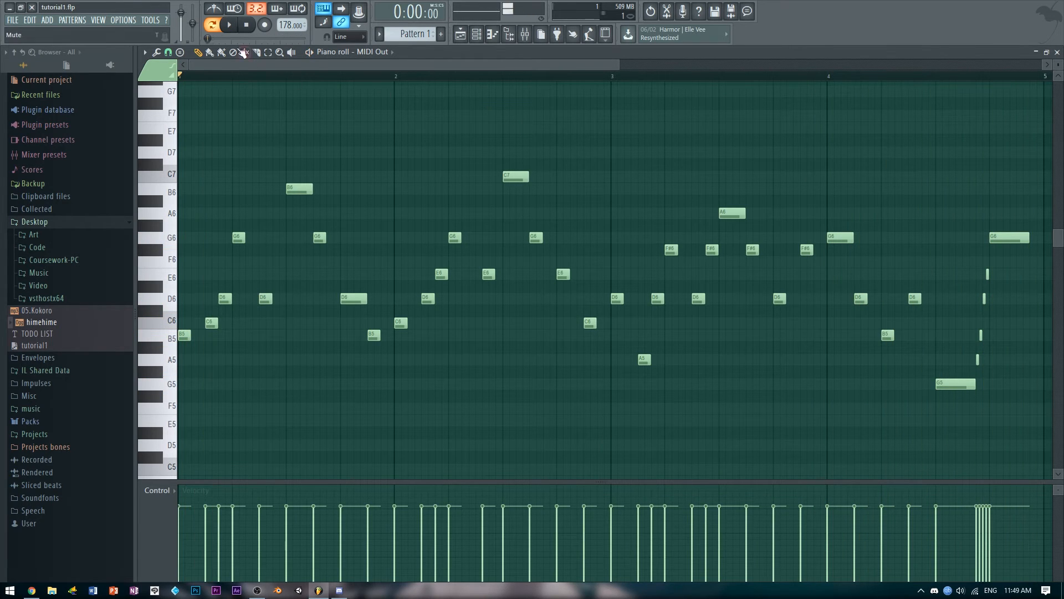
# Play back bar 2, move its second E6 note half a step earlier and play the passage again
pyautogui.click(428, 81)
pyautogui.press('space')
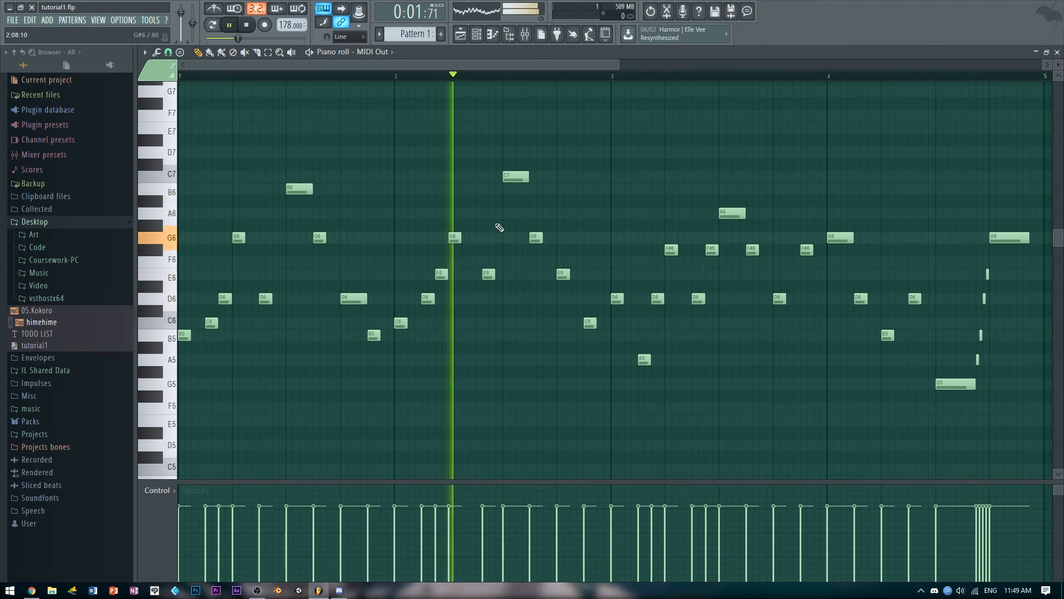
pyautogui.press('space')
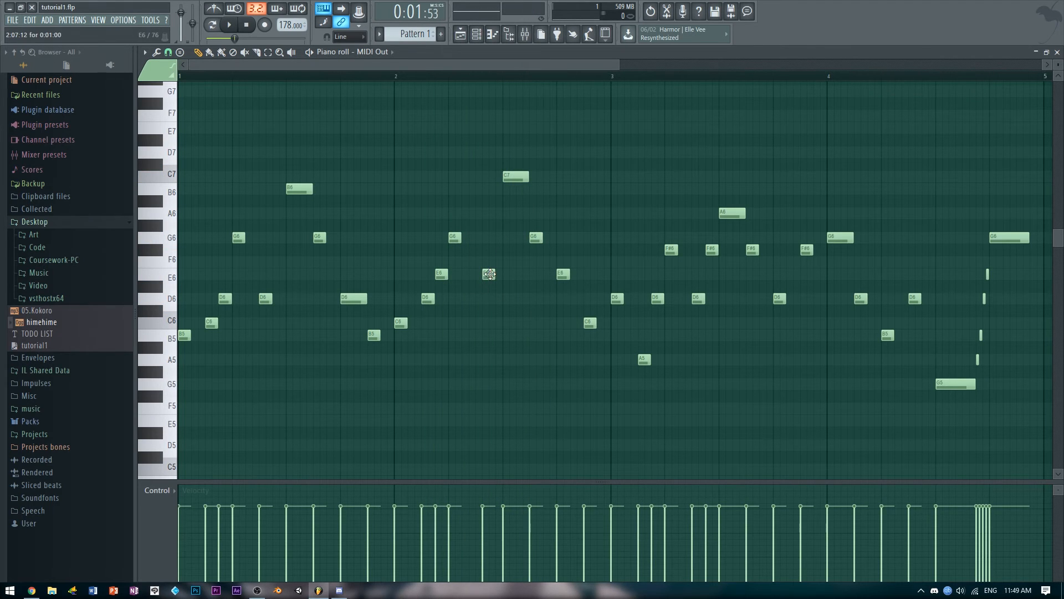
pyautogui.moveTo(489, 274); pyautogui.dragTo(482, 274)
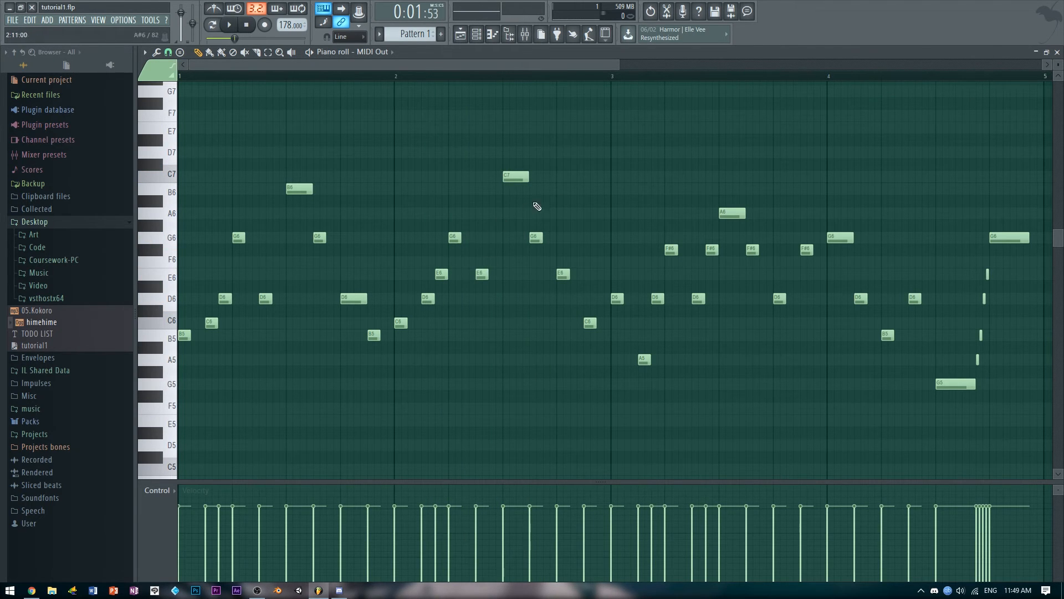
pyautogui.press('space')
pyautogui.press('space')
# Switch to song mode, play the melody from the start and close the piano roll
pyautogui.click(213, 25)
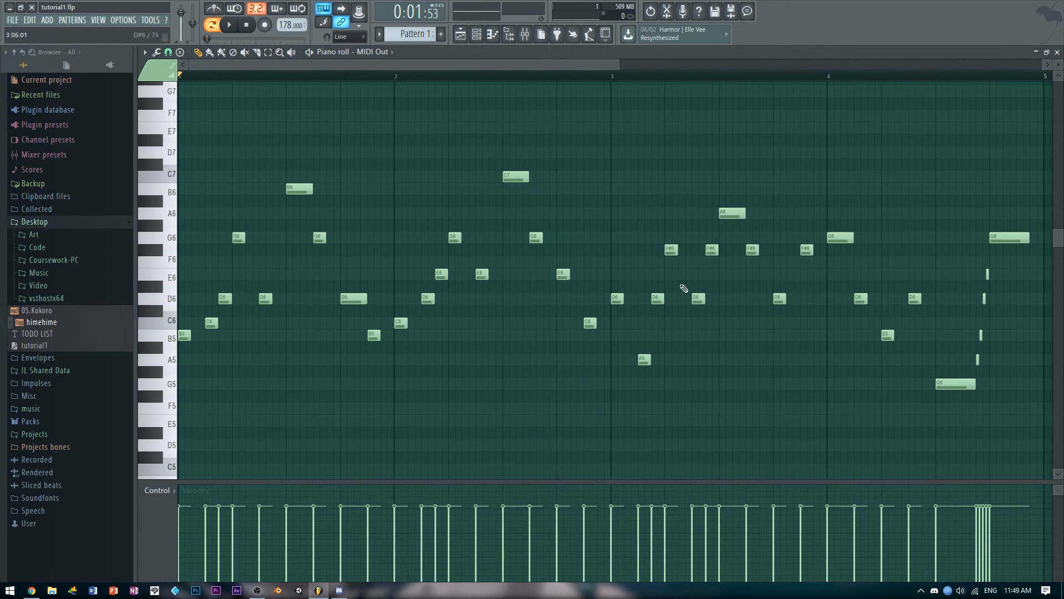
pyautogui.click(231, 31)
pyautogui.click(1058, 52)
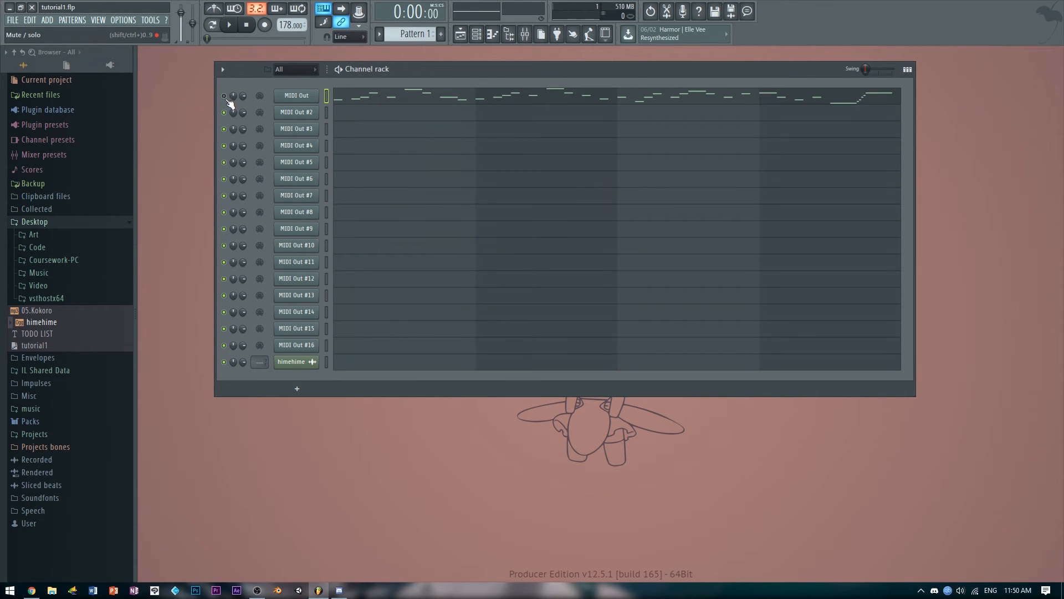
# Play back the pattern with the MIDI Out melody channel muted to hear only the himehime audio clip
pyautogui.click(525, 34)
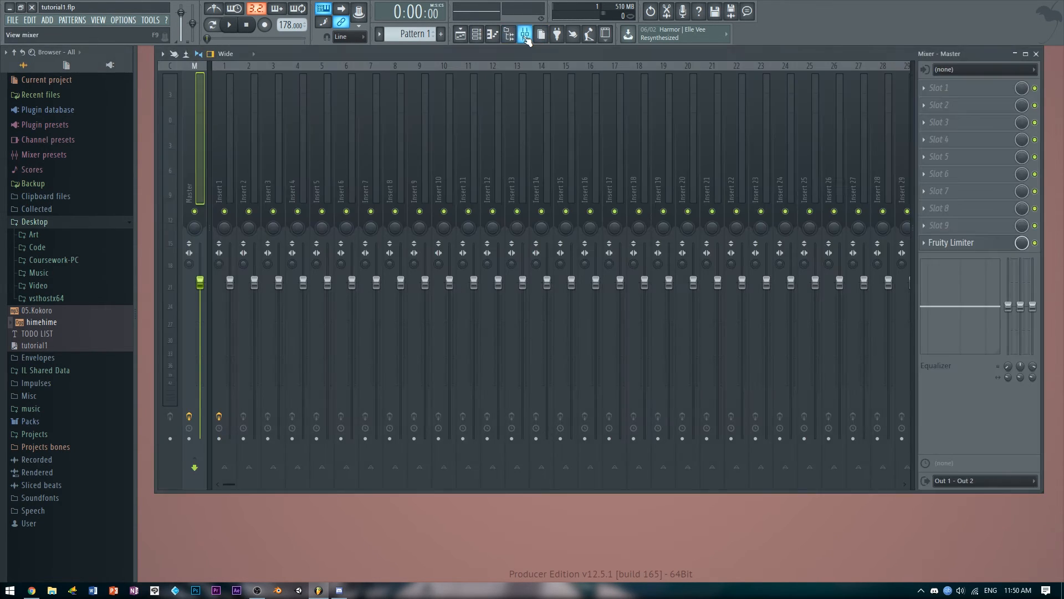
pyautogui.click(526, 36)
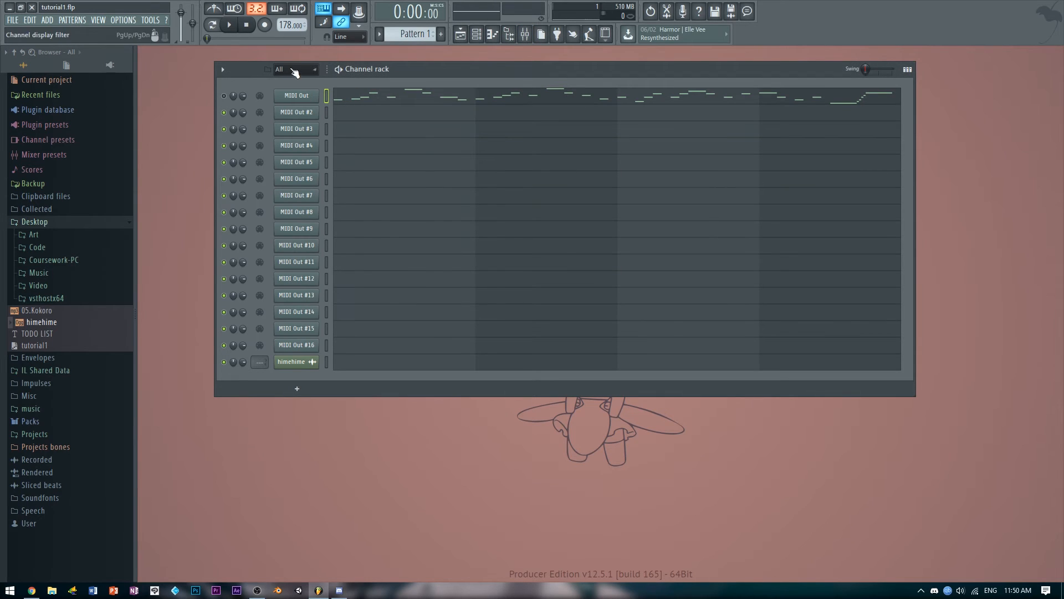
pyautogui.click(225, 96)
pyautogui.press('space')
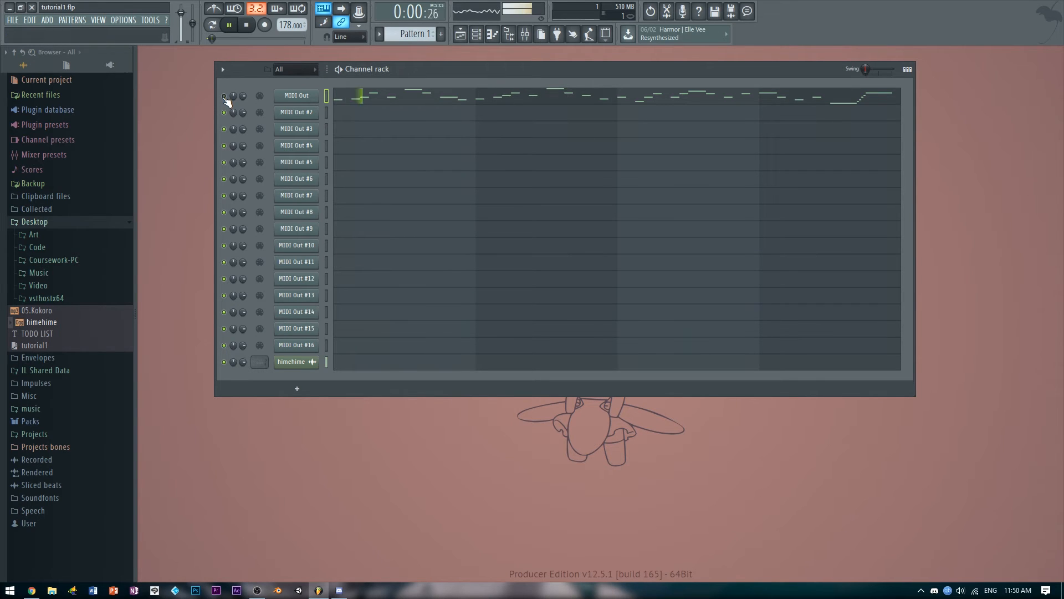
pyautogui.click(224, 96)
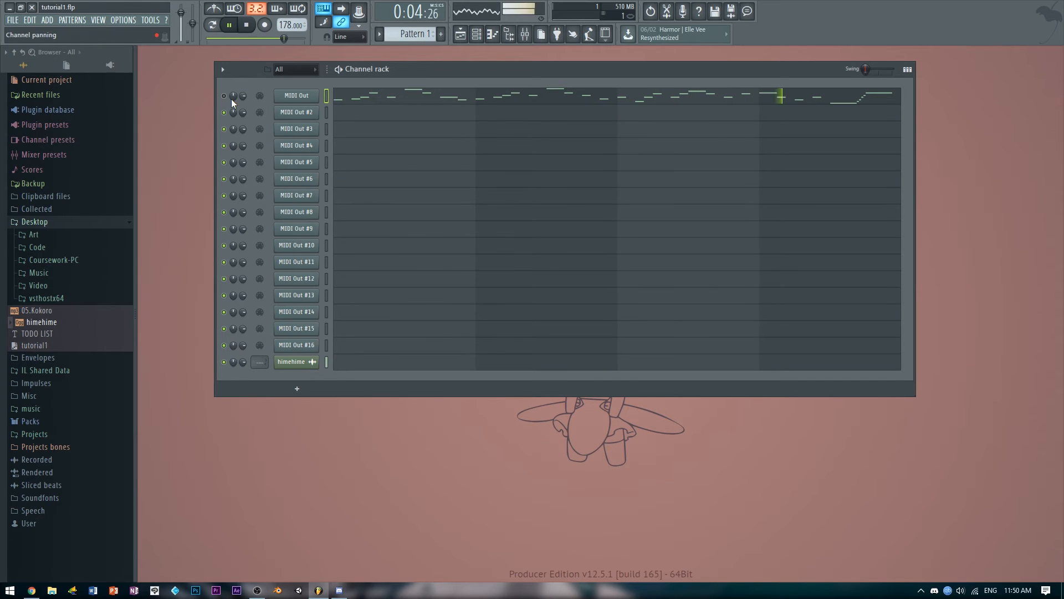
pyautogui.press('space')
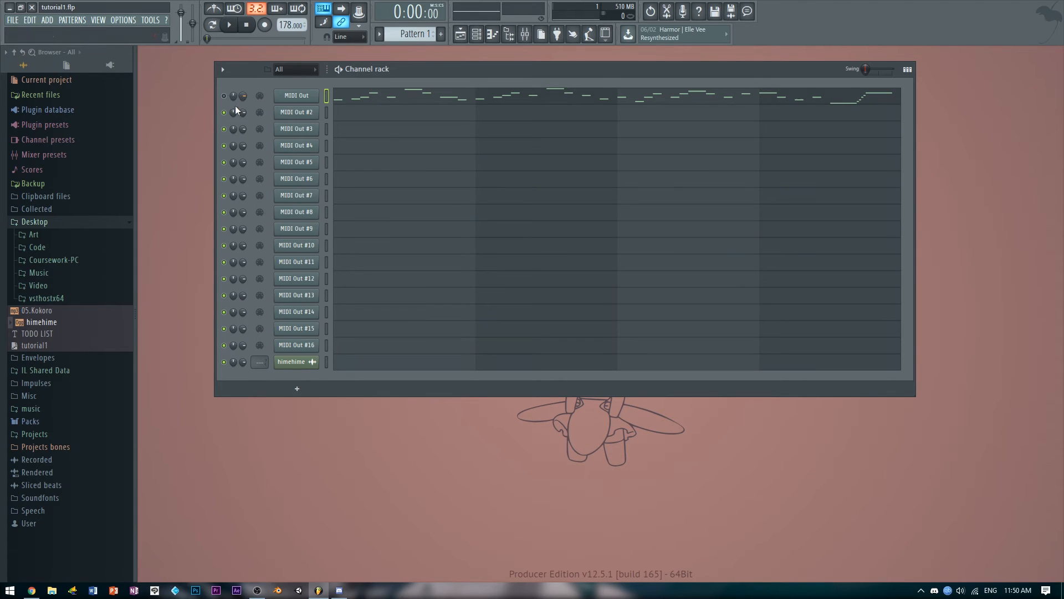
pyautogui.press('space')
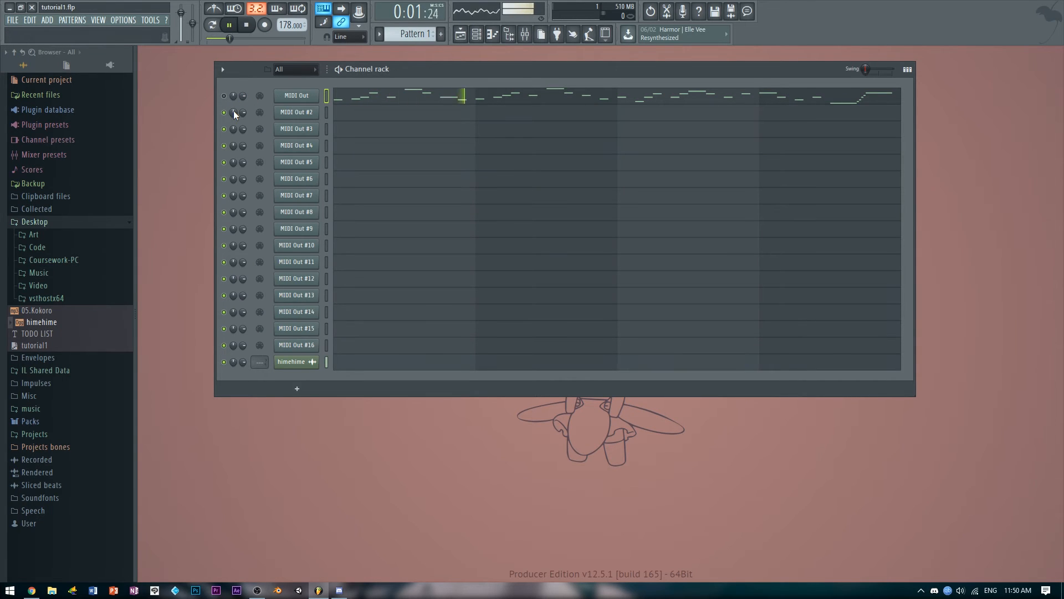
pyautogui.press('space')
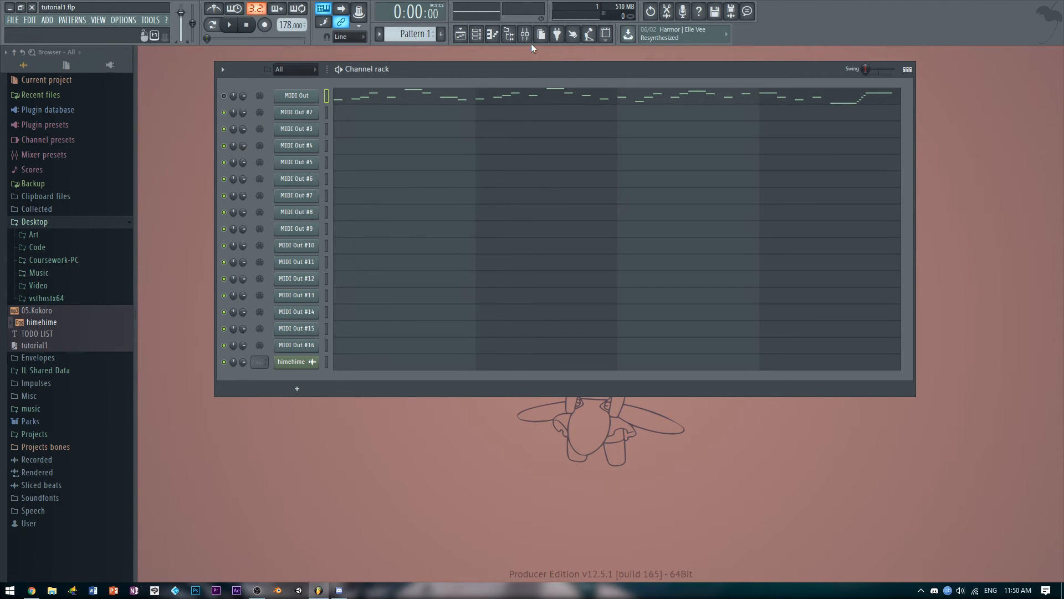
# Route the himehime audio clip channel to mixer track 2
pyautogui.click(524, 38)
pyautogui.click(235, 127)
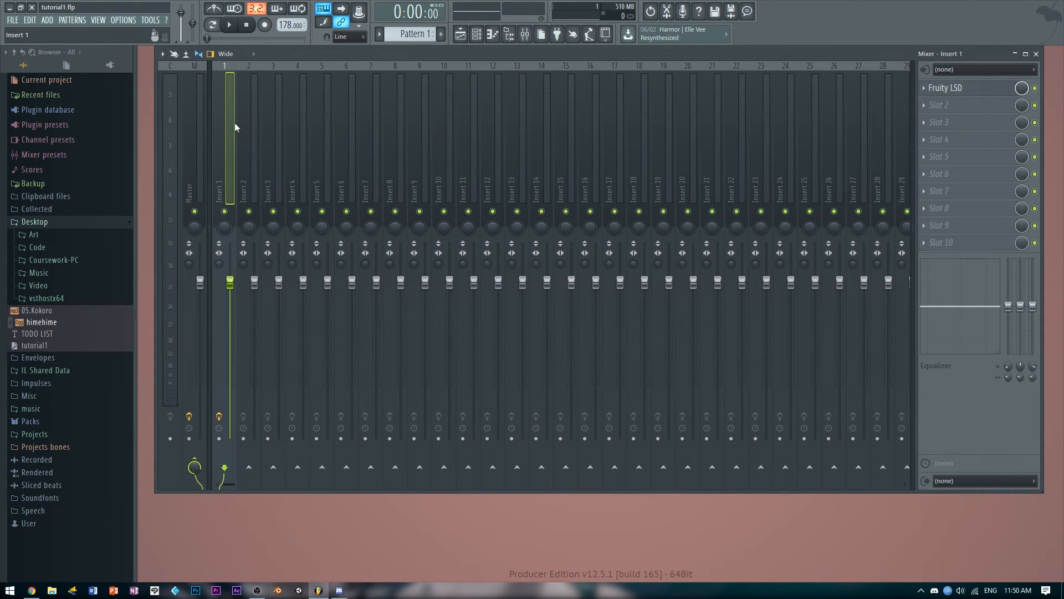
pyautogui.click(260, 145)
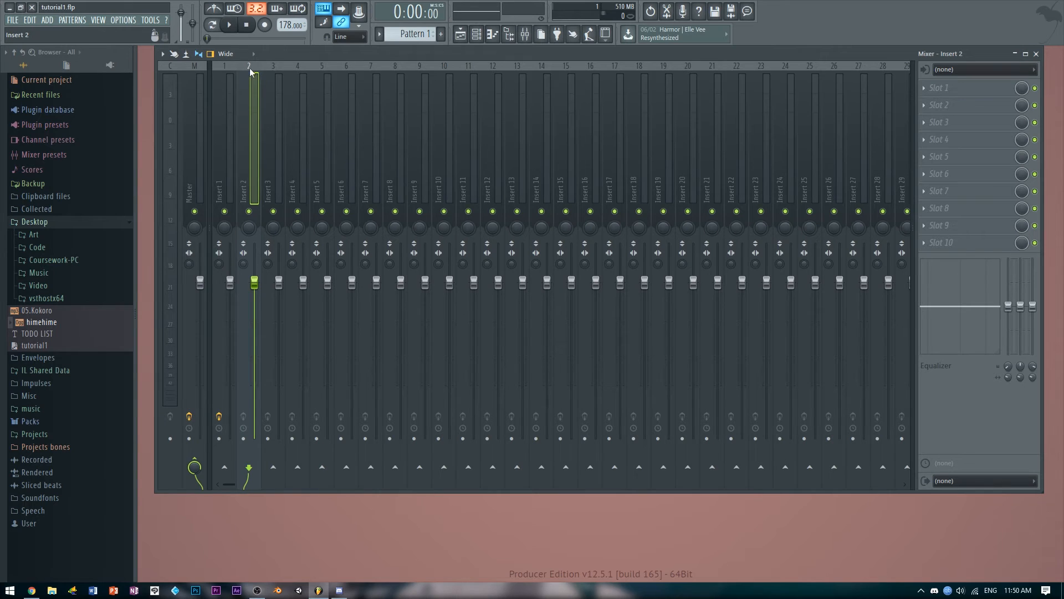
pyautogui.click(307, 85)
pyautogui.click(260, 100)
pyautogui.click(1036, 54)
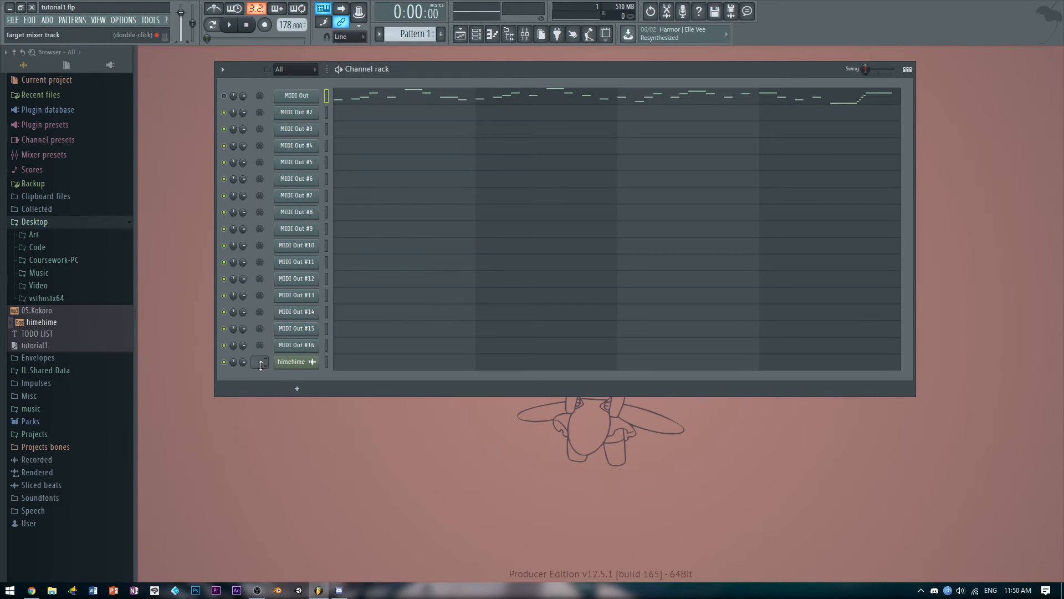
pyautogui.click(302, 361)
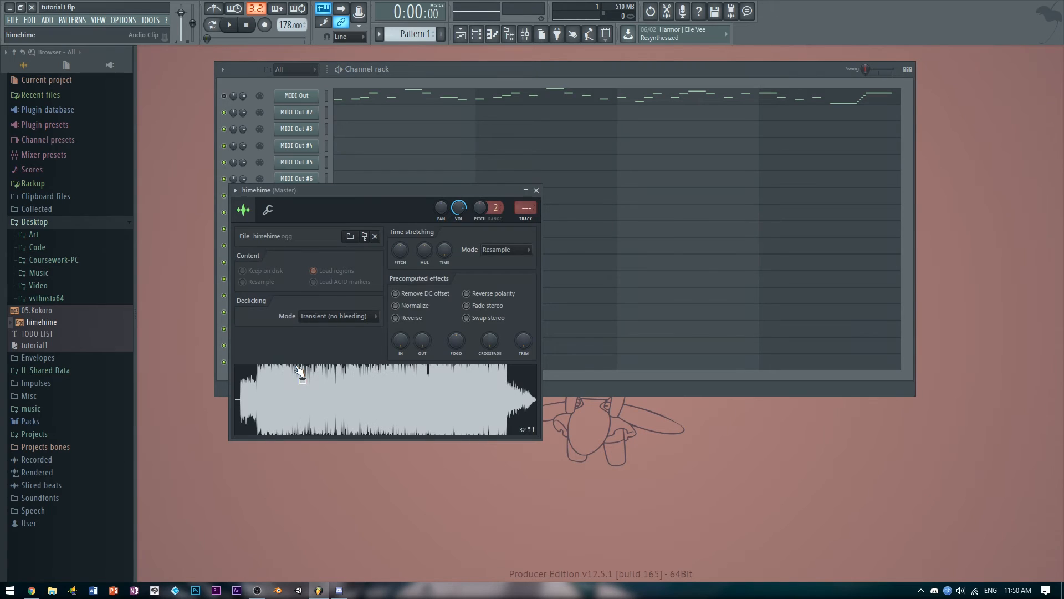
pyautogui.click(536, 190)
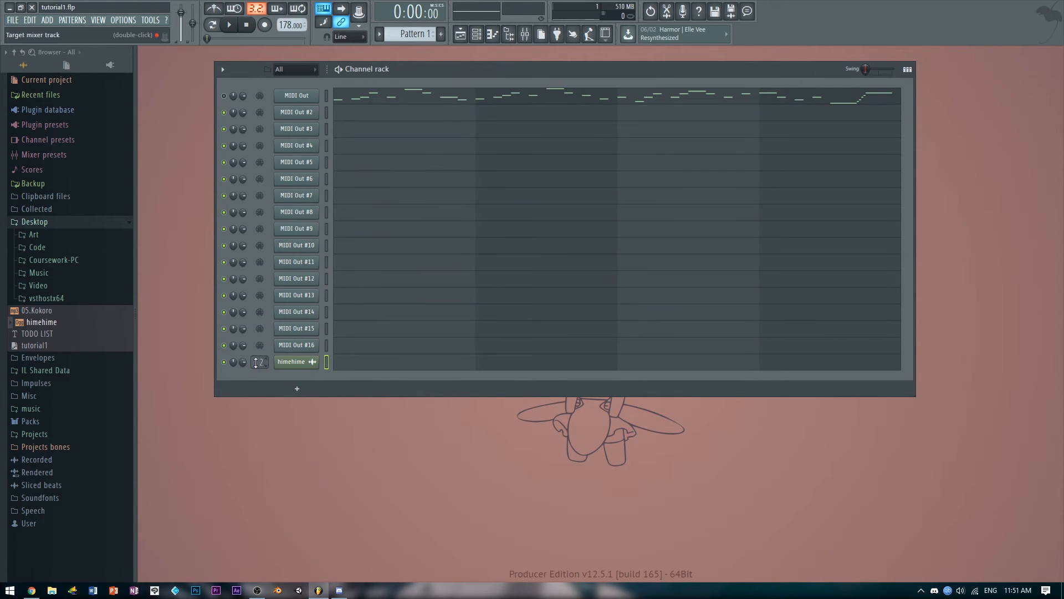
# Unmute the MIDI Out channel and play briefly to check the signal on the mixer's Insert 1 and Insert 2
pyautogui.click(524, 34)
pyautogui.press('q')
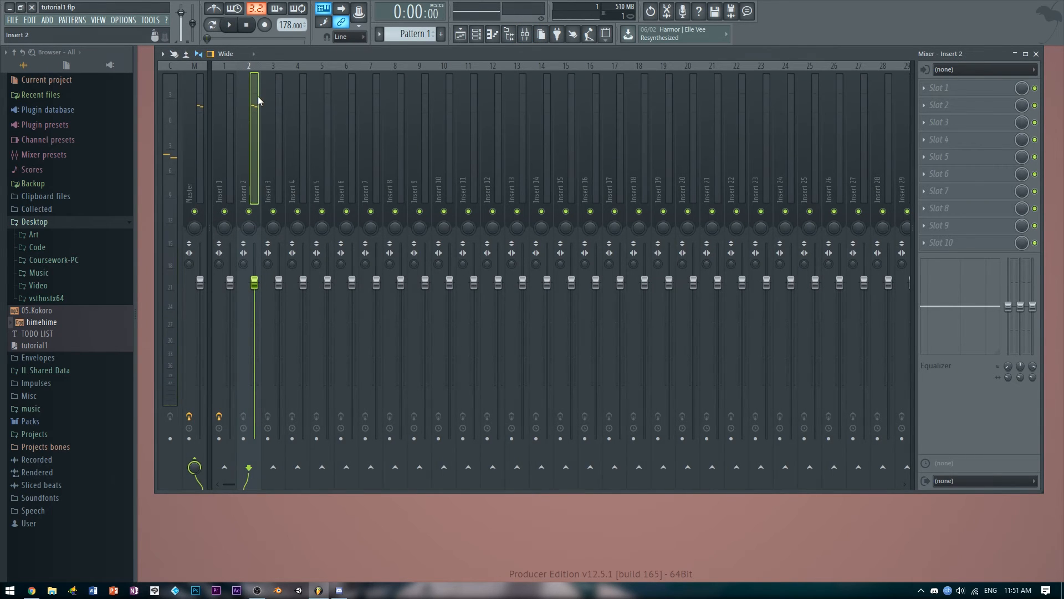
pyautogui.moveTo(286, 56); pyautogui.dragTo(518, 134)
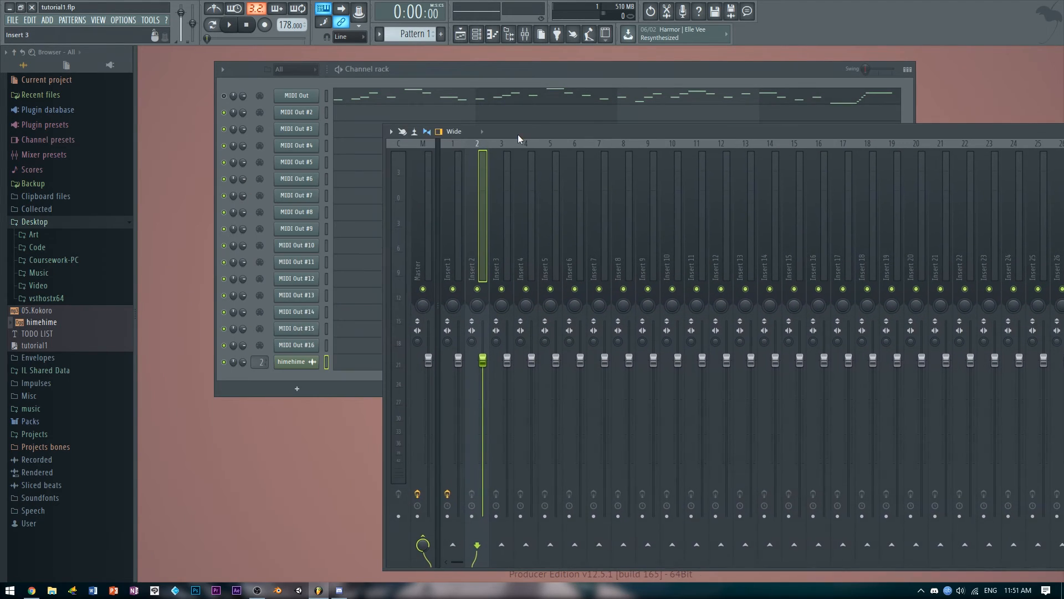
pyautogui.click(477, 289)
pyautogui.click(224, 95)
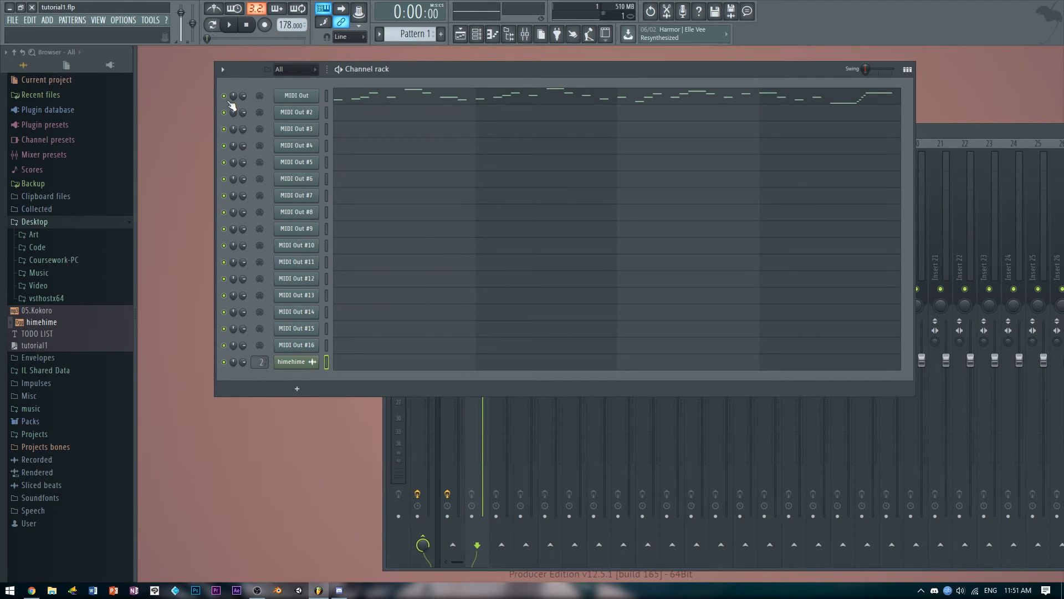
pyautogui.click(409, 397)
pyautogui.click(477, 290)
pyautogui.click(471, 75)
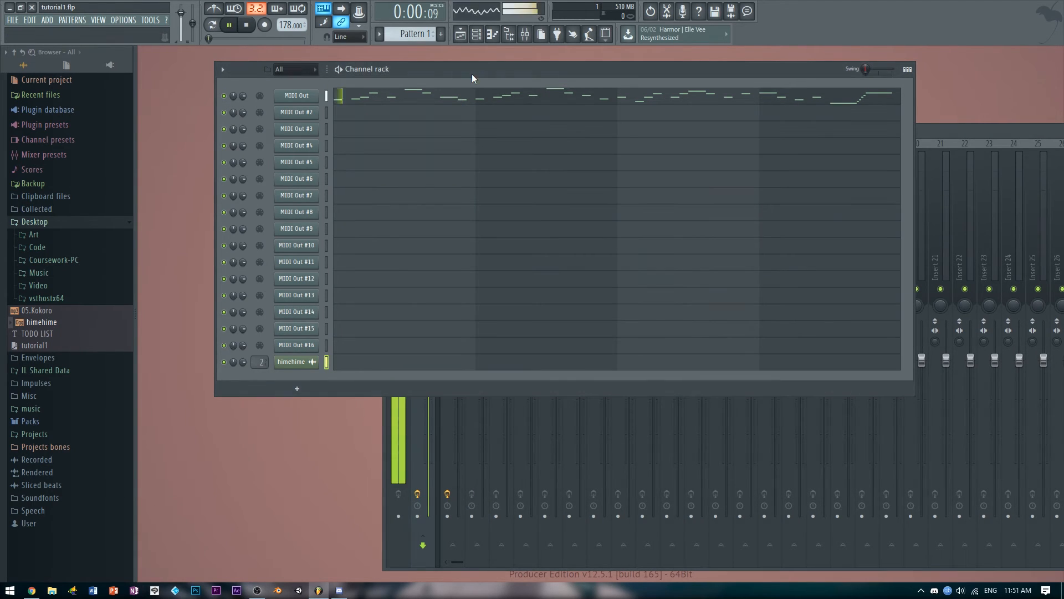
pyautogui.click(428, 448)
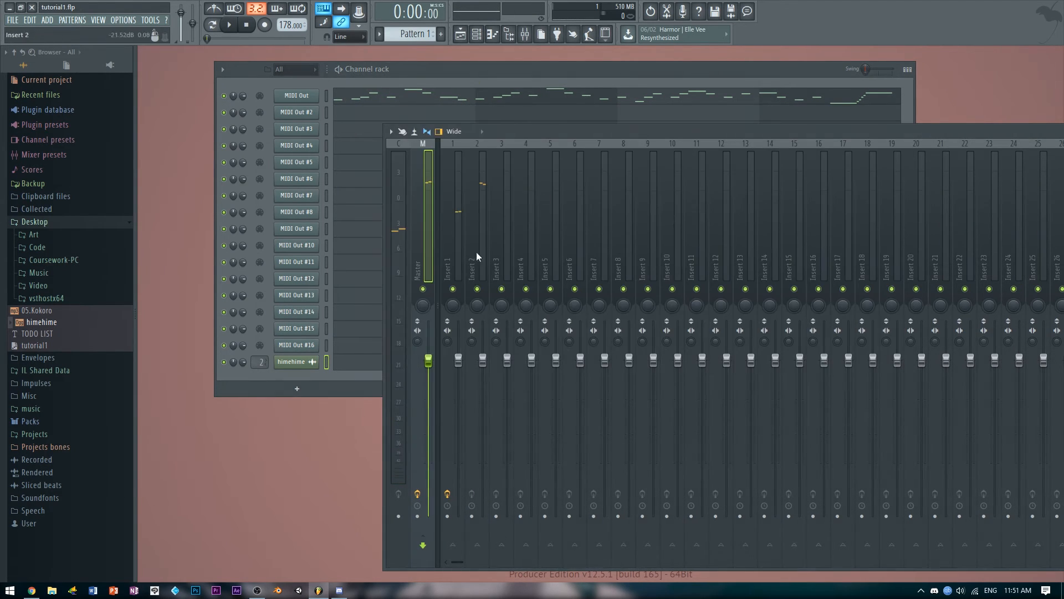
# Add Fruity Parametric EQ 2 to the first effect slot of Insert 2 and play the song to view its spectrum
pyautogui.click(487, 161)
pyautogui.moveTo(530, 130); pyautogui.dragTo(300, 107)
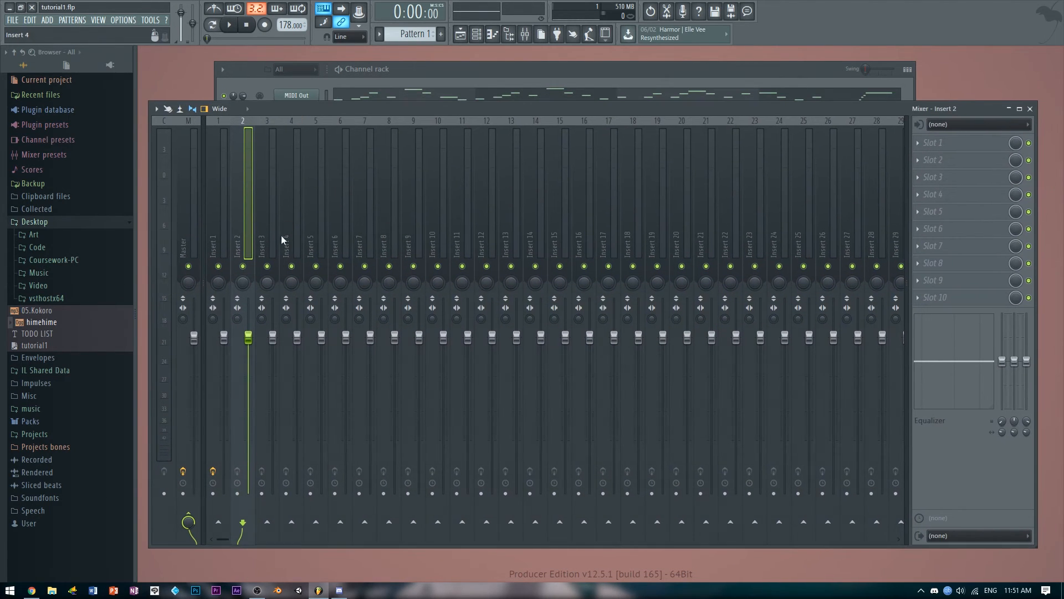
pyautogui.click(924, 147)
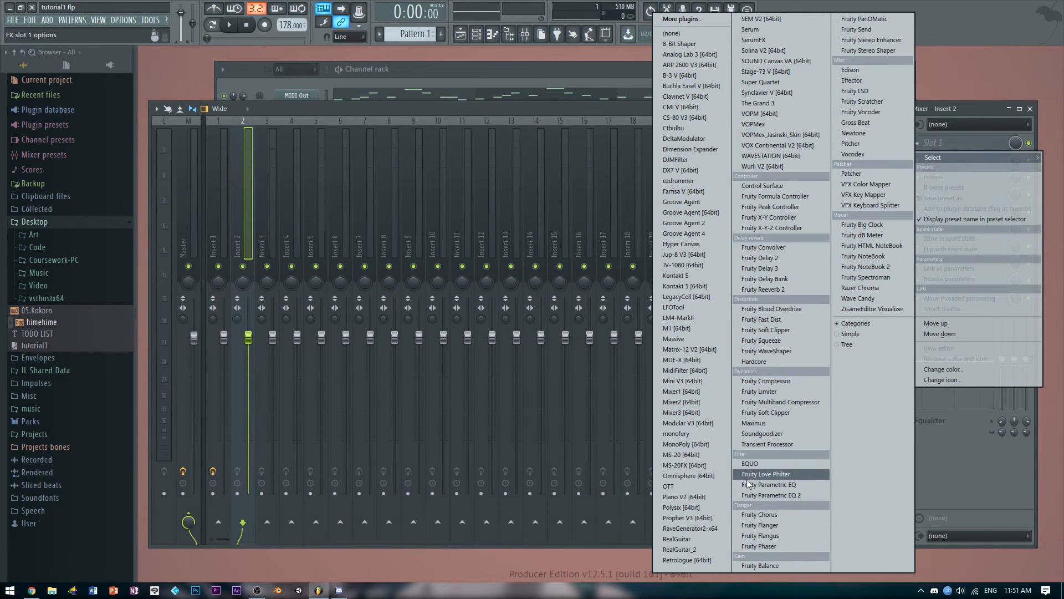
pyautogui.click(753, 494)
pyautogui.moveTo(368, 379); pyautogui.dragTo(603, 177)
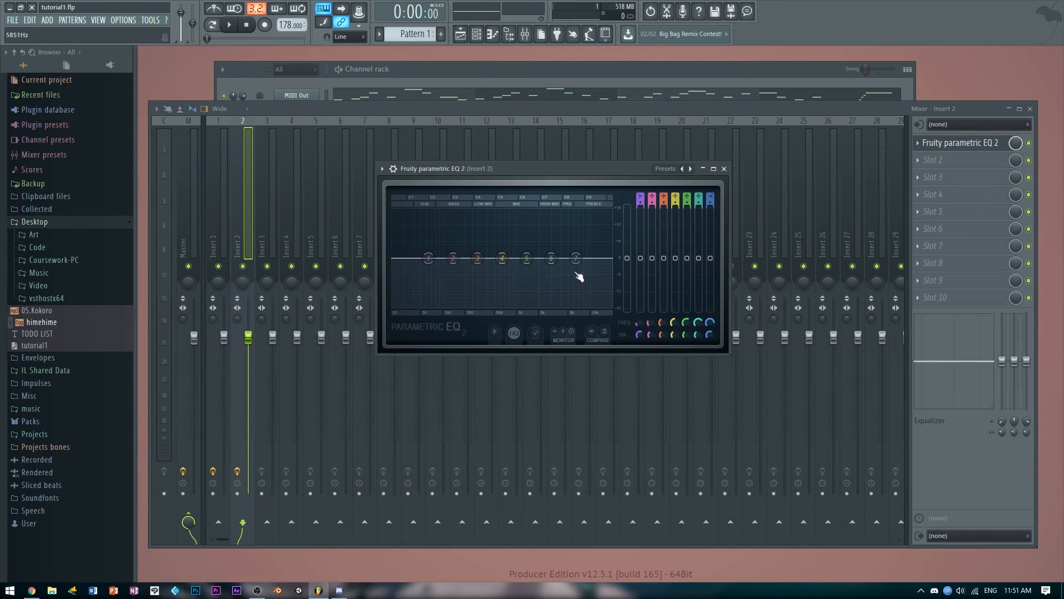
pyautogui.press('space')
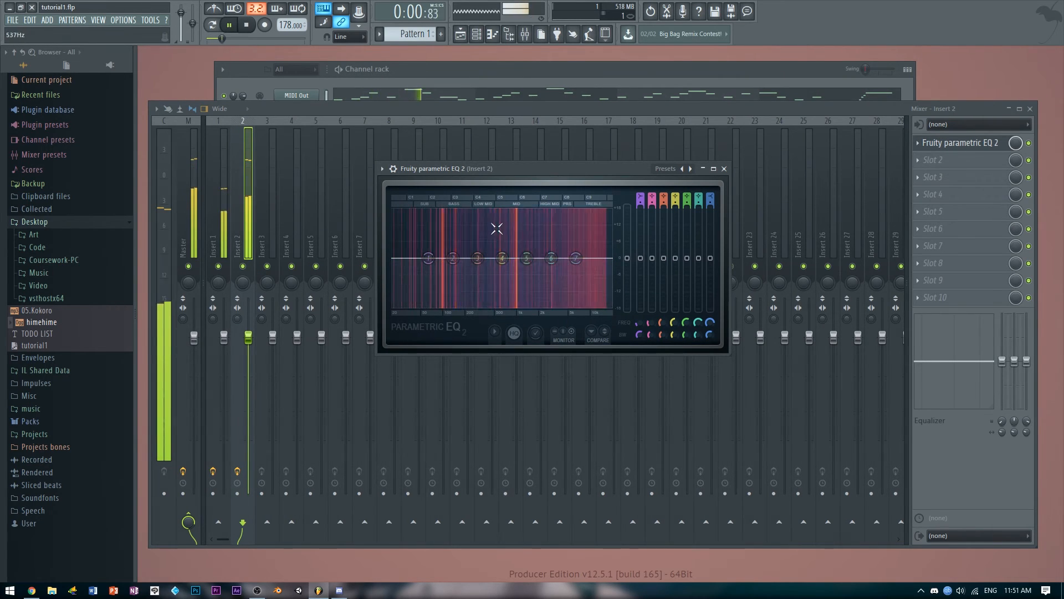
pyautogui.press('space')
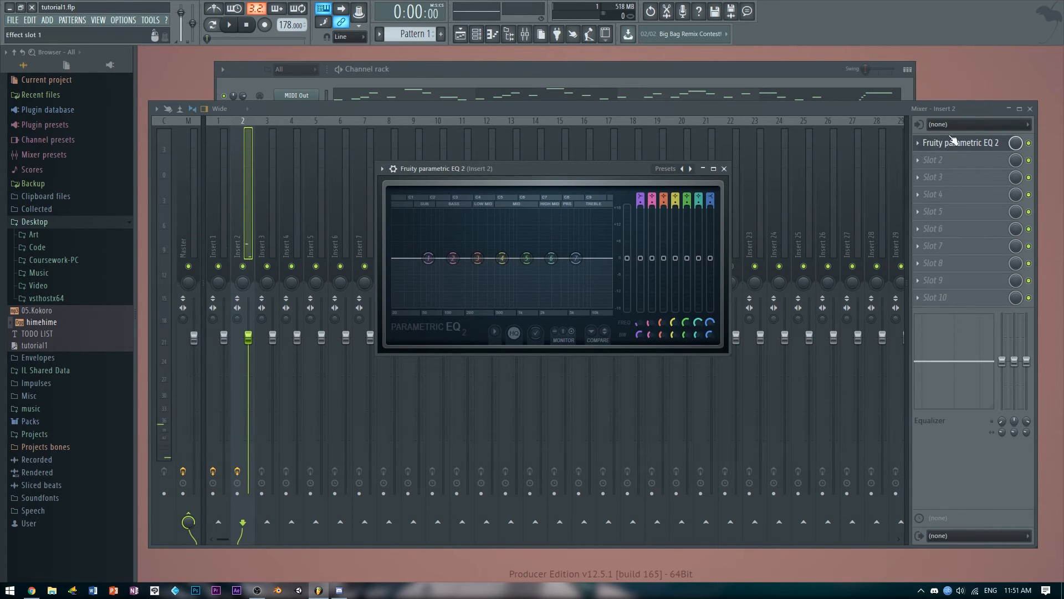
# Review the himehime channel's mixer routing alongside Insert 2 and reopen that insert's Fruity Parametric EQ 2
pyautogui.click(251, 206)
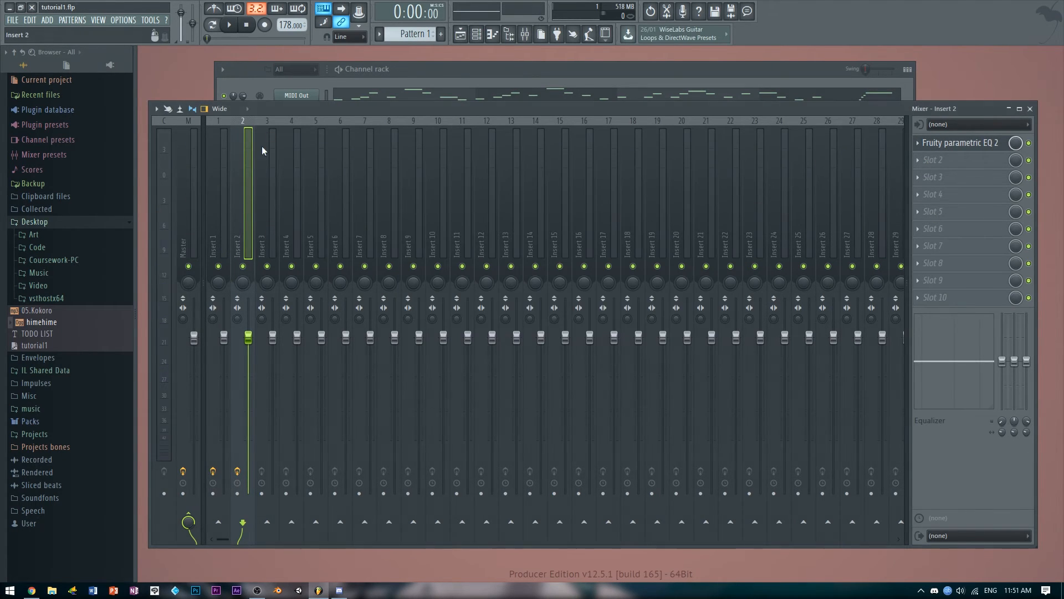
pyautogui.moveTo(378, 109); pyautogui.dragTo(568, 93)
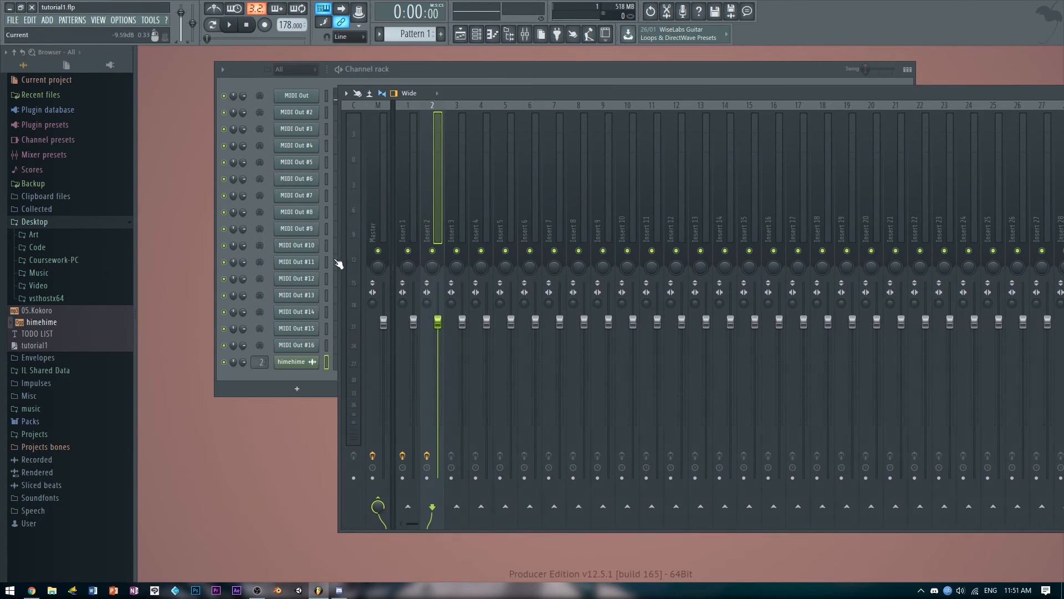
pyautogui.moveTo(259, 365)
pyautogui.mouseDown()
pyautogui.moveTo(259, 351)
pyautogui.moveTo(259, 362)
pyautogui.mouseUp()
pyautogui.click(443, 524)
pyautogui.moveTo(587, 82); pyautogui.dragTo(347, 118)
pyautogui.click(888, 163)
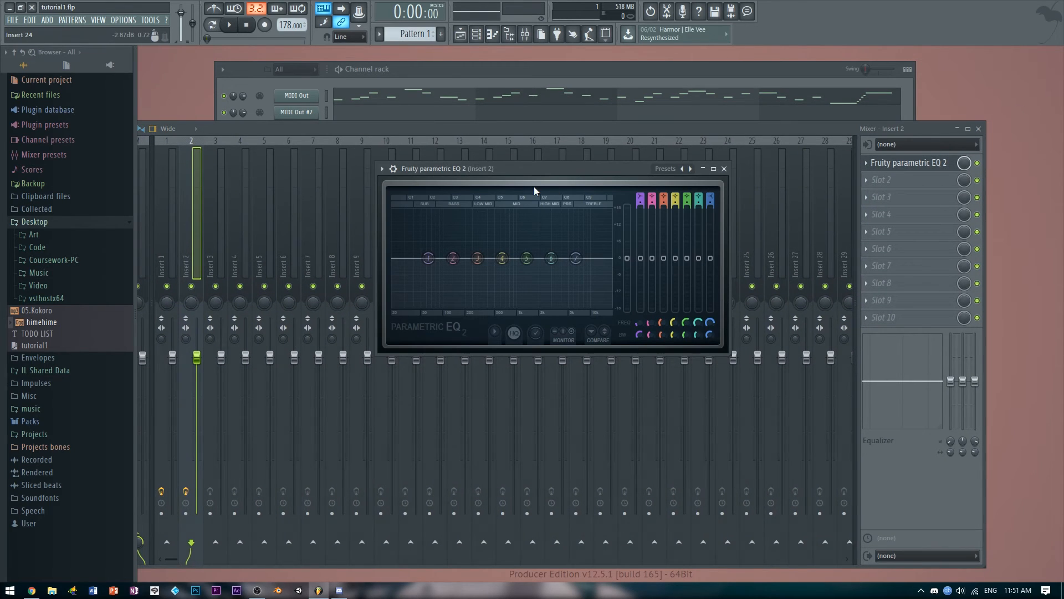
# Mute the MIDI Out melody channel and play the himehime clip with Insert 2's Parametric EQ 2 open
pyautogui.click(224, 97)
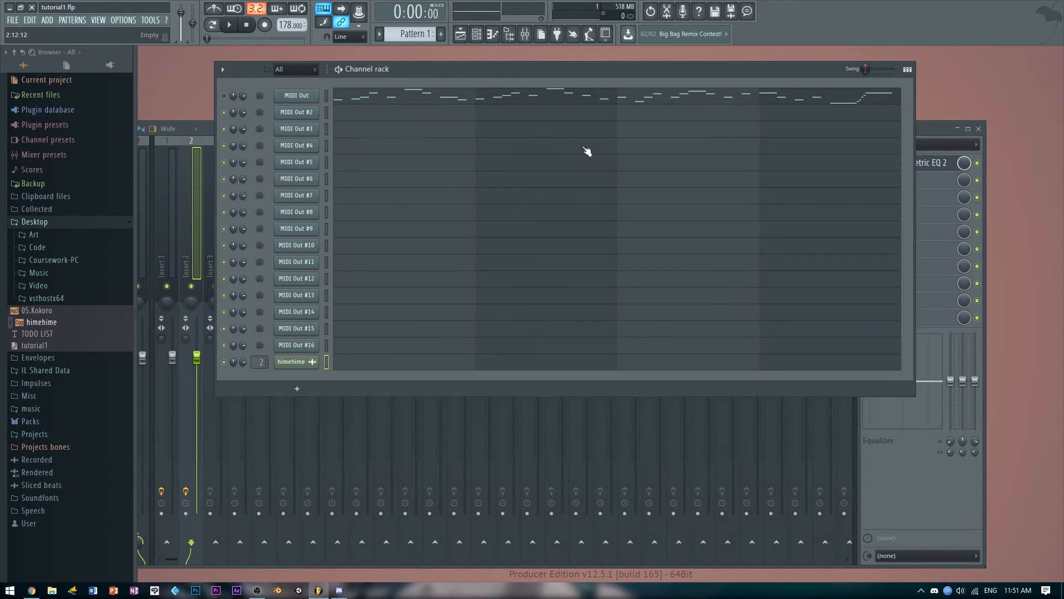
pyautogui.click(213, 141)
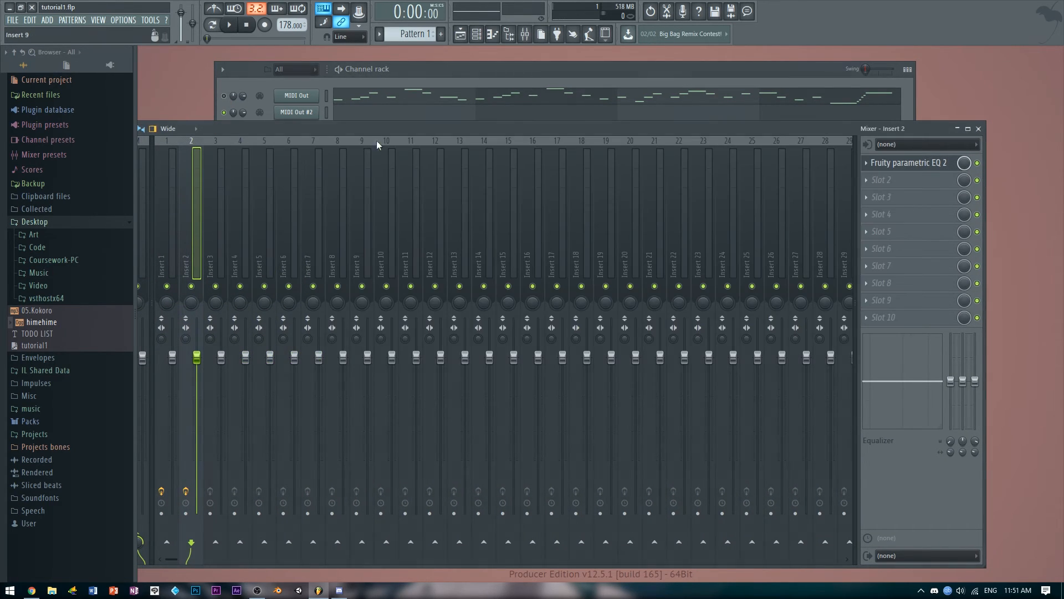
pyautogui.click(909, 162)
pyautogui.press('space')
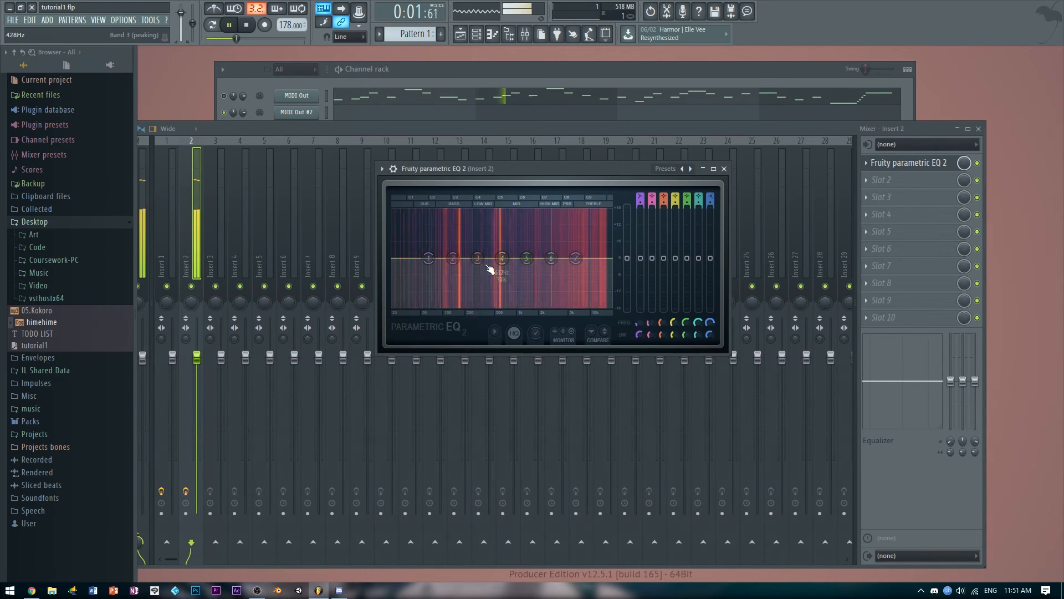
# Shape Insert 2's EQ to isolate the bass by boosting bands 1 to 3 and cutting bands 4 to 7
pyautogui.moveTo(453, 257); pyautogui.dragTo(484, 237)
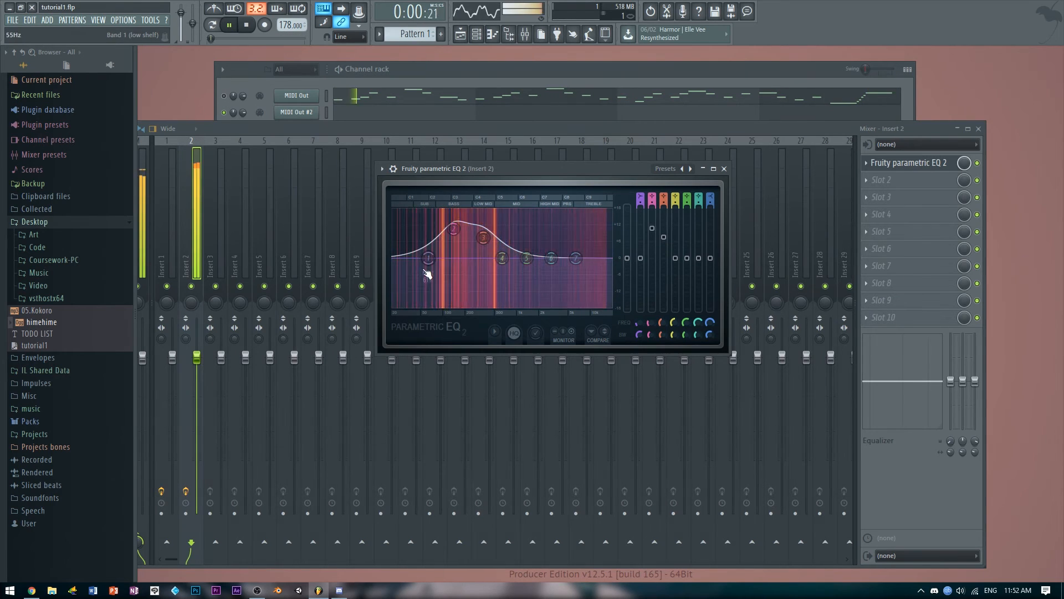
pyautogui.moveTo(428, 258); pyautogui.dragTo(431, 238)
pyautogui.moveTo(502, 257); pyautogui.dragTo(514, 288)
pyautogui.moveTo(551, 258); pyautogui.dragTo(529, 276)
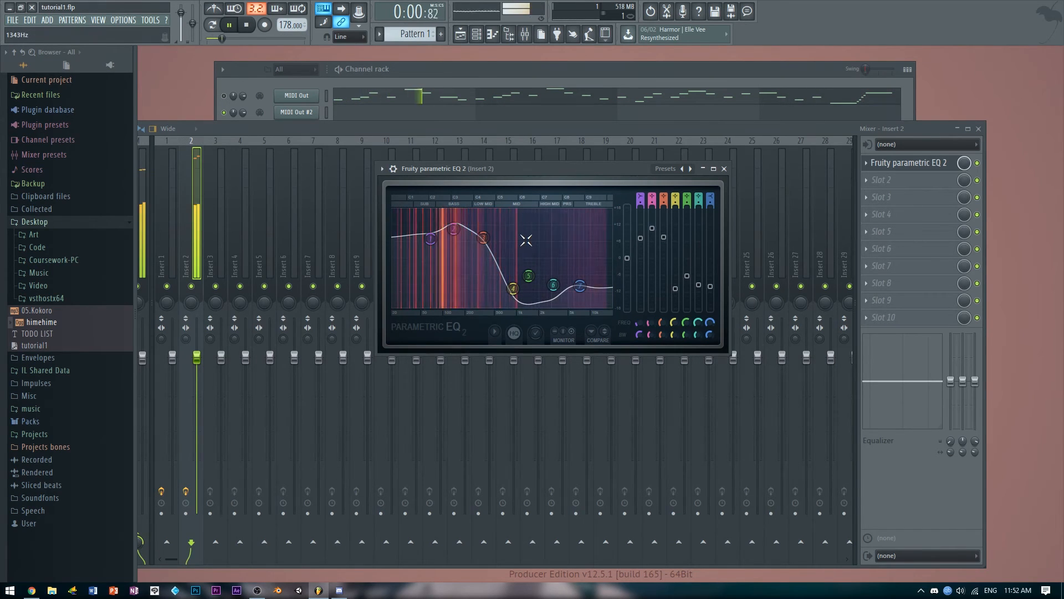
pyautogui.press('space')
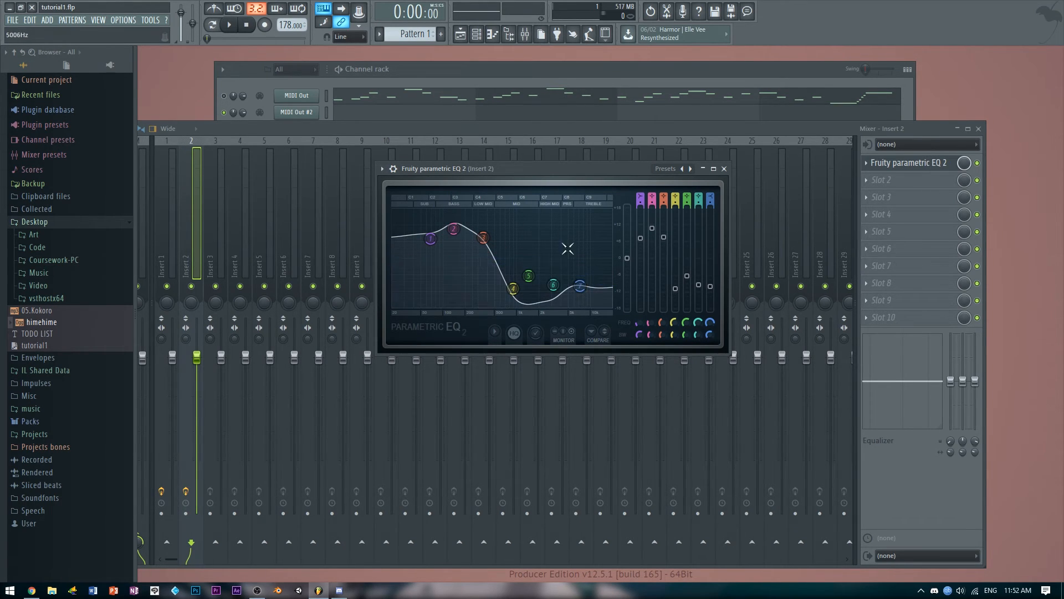
pyautogui.moveTo(528, 276); pyautogui.dragTo(568, 300)
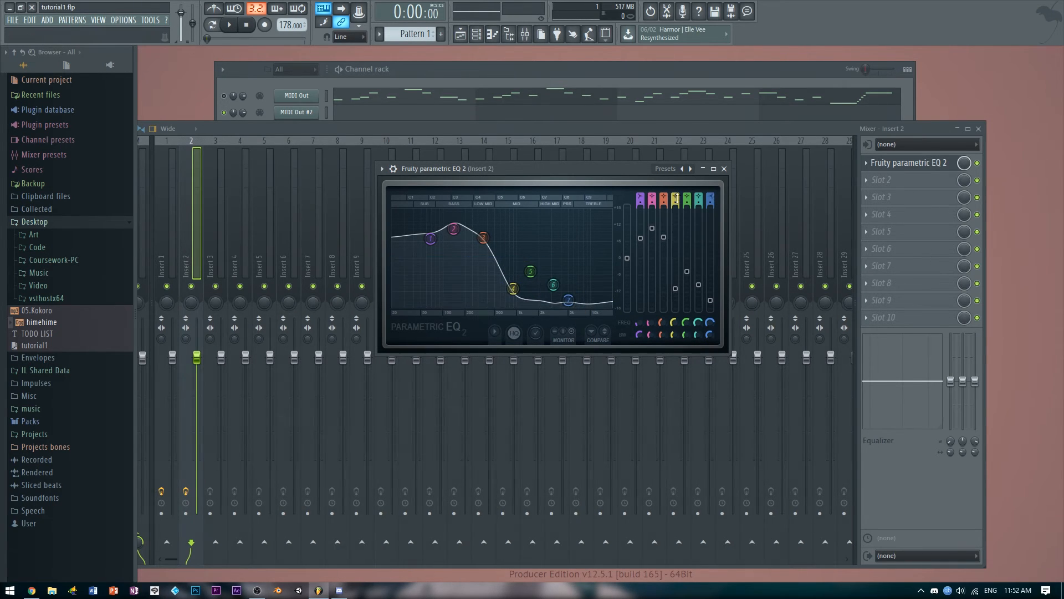
# Close the EQ and the mixer and listen to the bass-boosted himehime clip from the start
pyautogui.click(724, 169)
pyautogui.press('space')
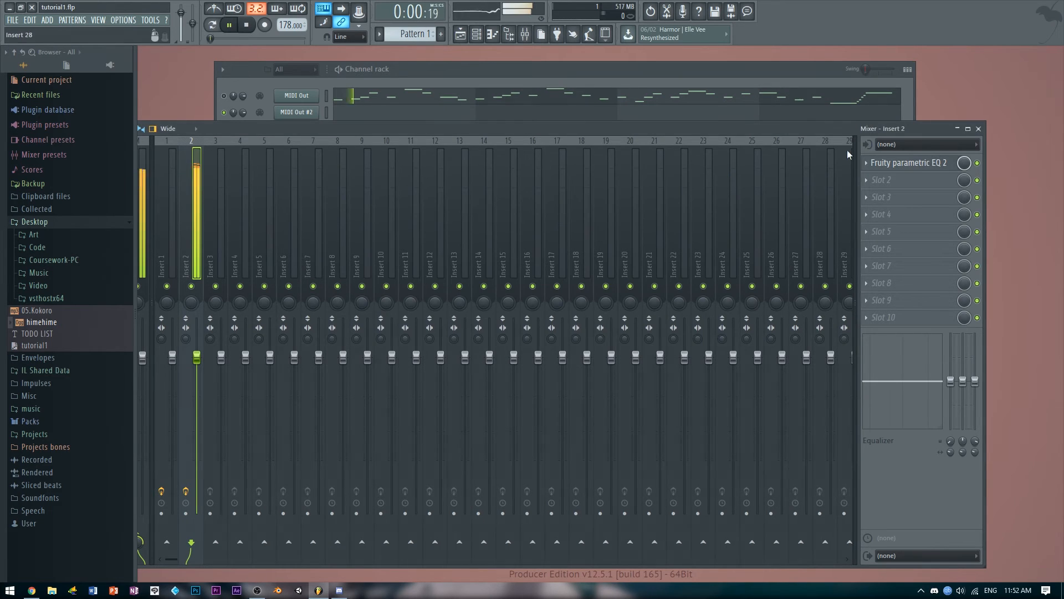
pyautogui.click(966, 129)
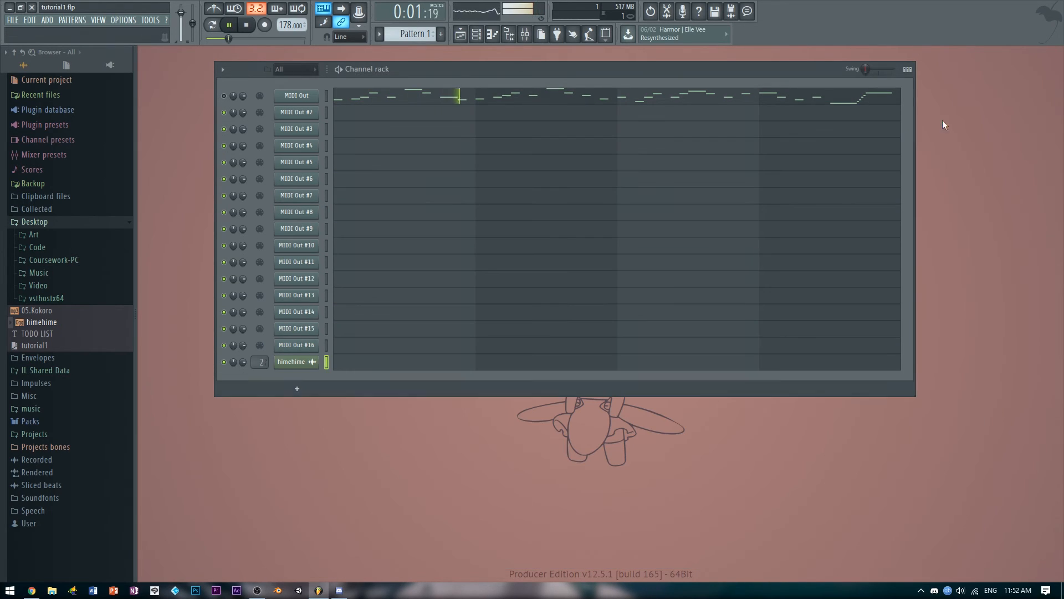
pyautogui.press('space')
pyautogui.click(442, 118)
pyautogui.scroll(-2, 285, 192)
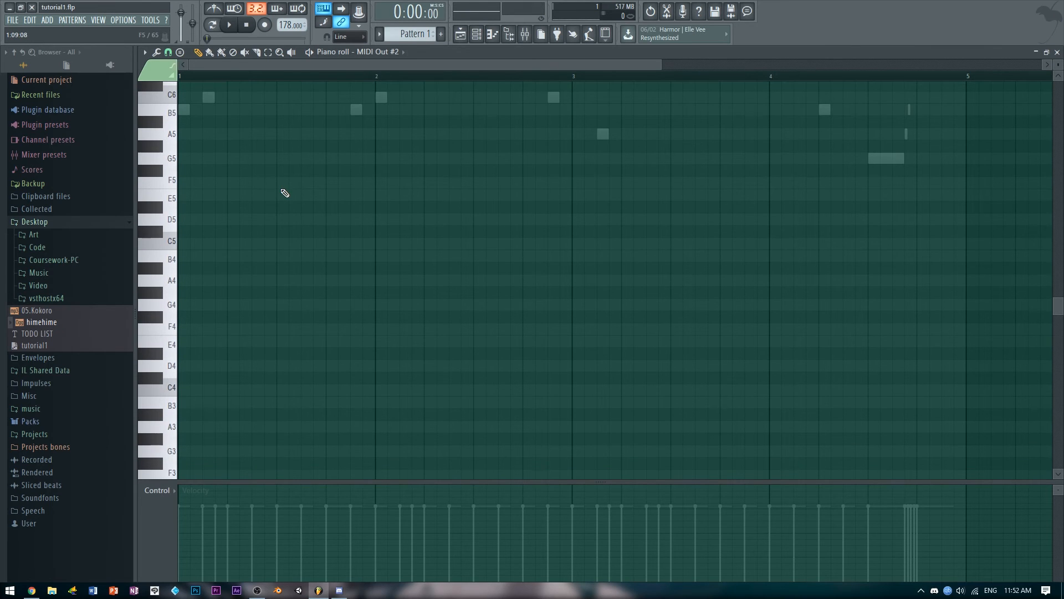
pyautogui.moveTo(261, 231); pyautogui.dragTo(282, 169)
pyautogui.hotkey('ctrl', 'z')
pyautogui.click(1058, 52)
# Set the MIDI Out #2 channel's patch to Lead 1 (square) and close its settings
pyautogui.click(296, 112)
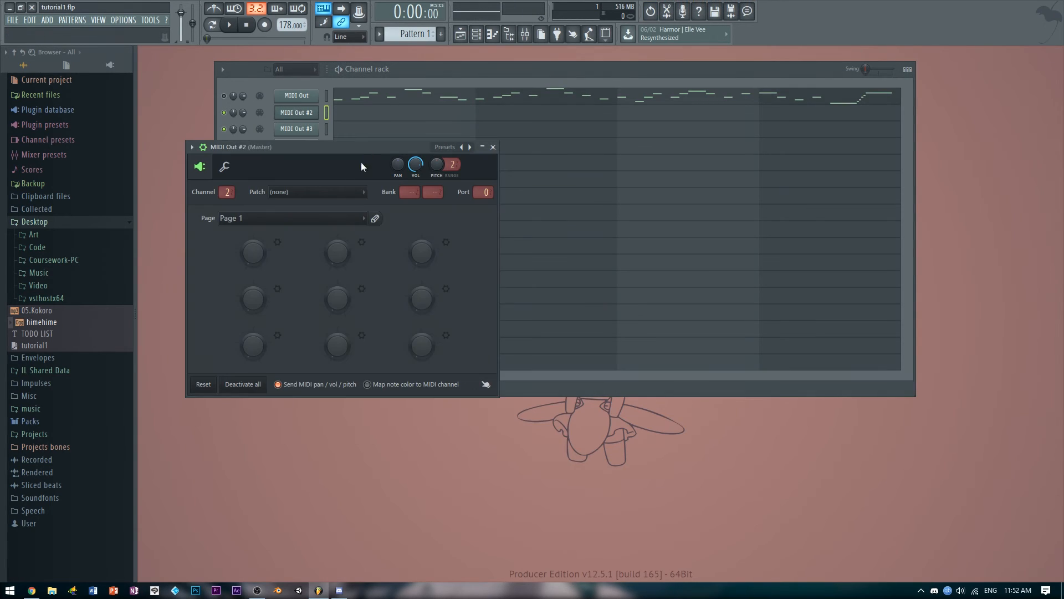
pyautogui.click(333, 192)
pyautogui.click(490, 372)
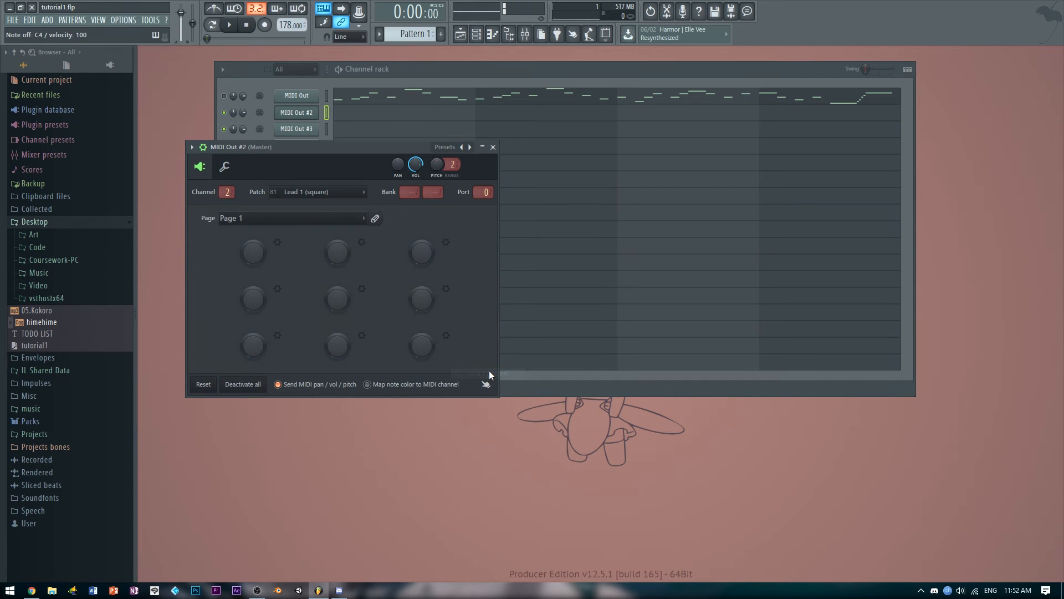
pyautogui.click(494, 147)
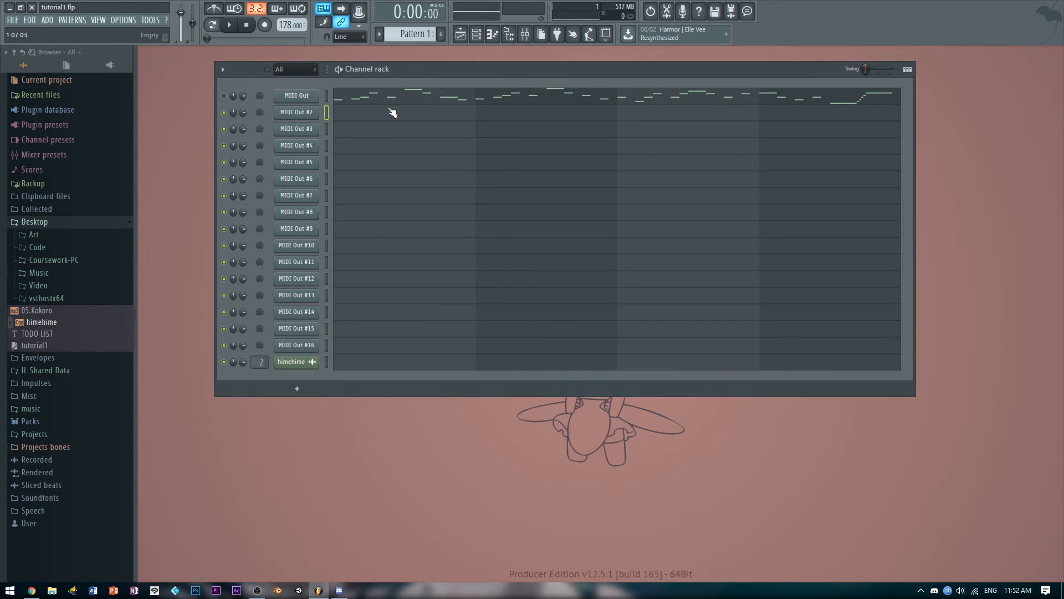
# In MIDI Out #2's piano roll, place a G4 and a D5 bass note at the start of bar 1 and play them back
pyautogui.click(392, 110)
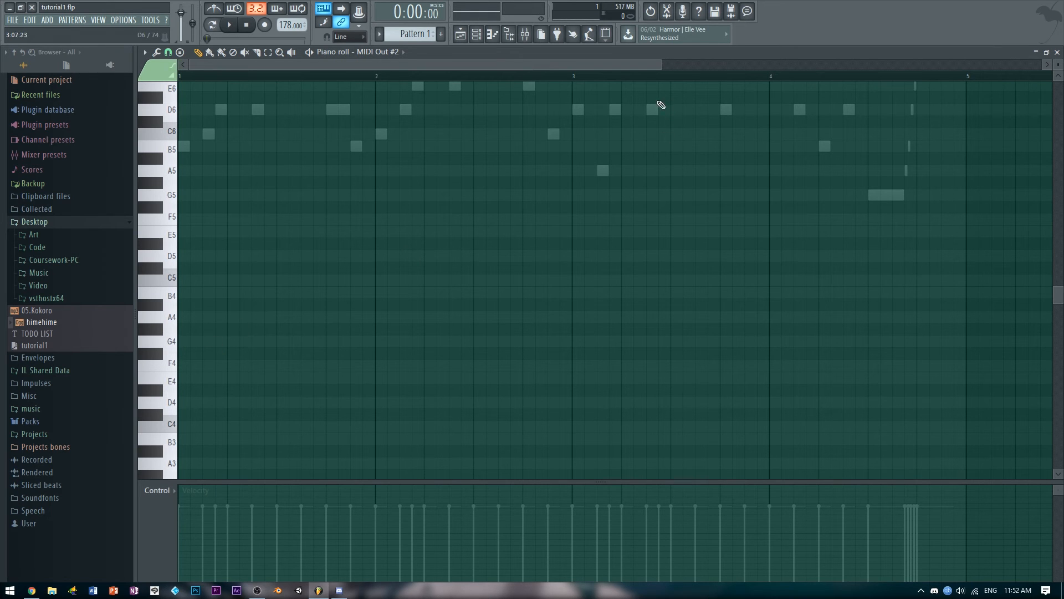
pyautogui.moveTo(664, 66); pyautogui.dragTo(350, 335)
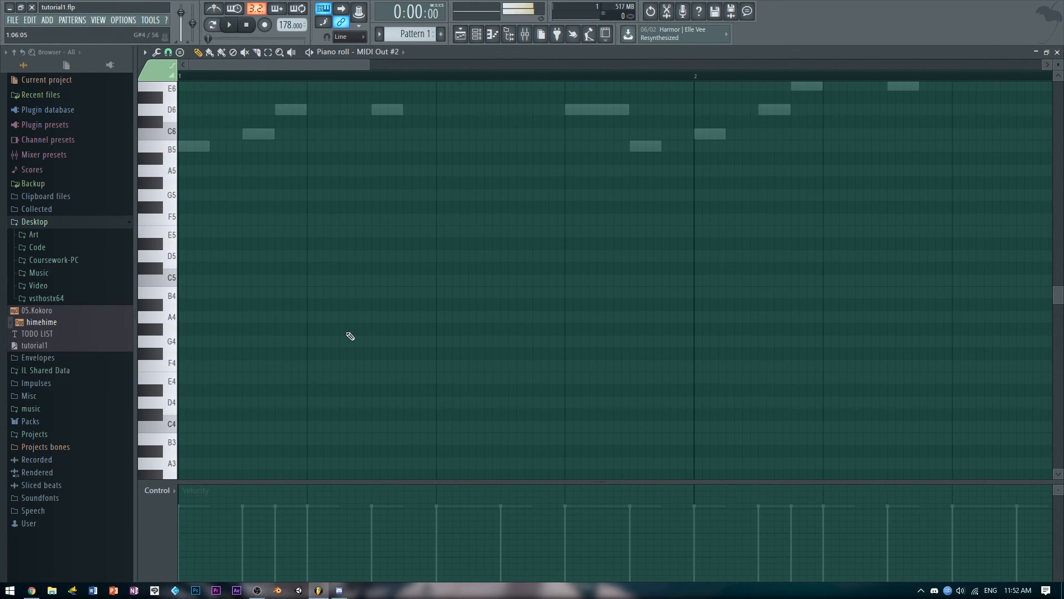
pyautogui.moveTo(239, 330)
pyautogui.mouseDown()
pyautogui.moveTo(205, 332)
pyautogui.moveTo(182, 353)
pyautogui.moveTo(177, 339)
pyautogui.mouseUp()
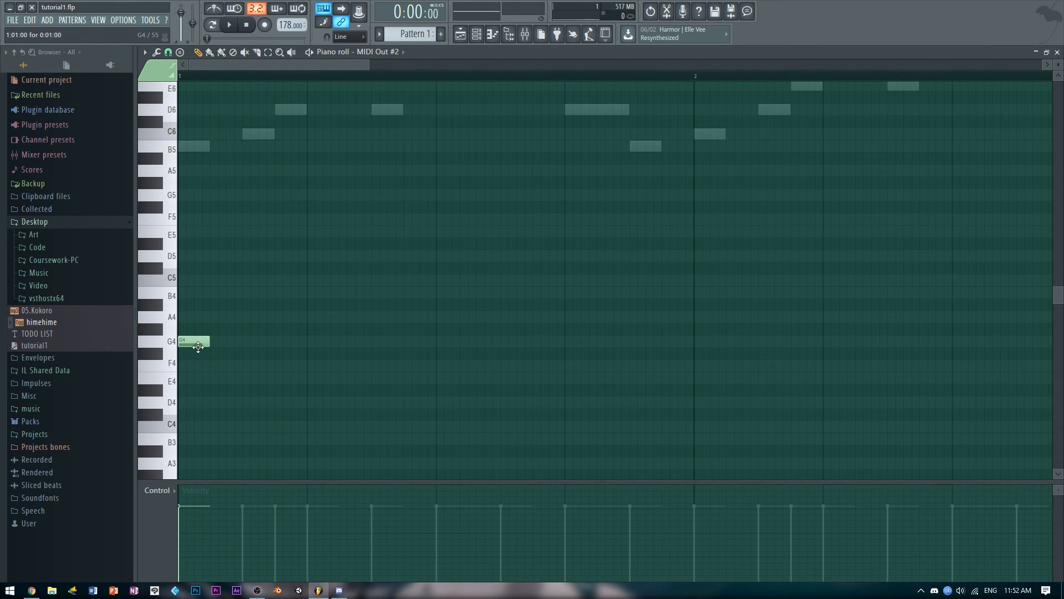
pyautogui.moveTo(251, 249)
pyautogui.mouseDown()
pyautogui.moveTo(239, 246)
pyautogui.moveTo(240, 268)
pyautogui.moveTo(239, 247)
pyautogui.mouseUp()
pyautogui.click(194, 338)
pyautogui.click(259, 252)
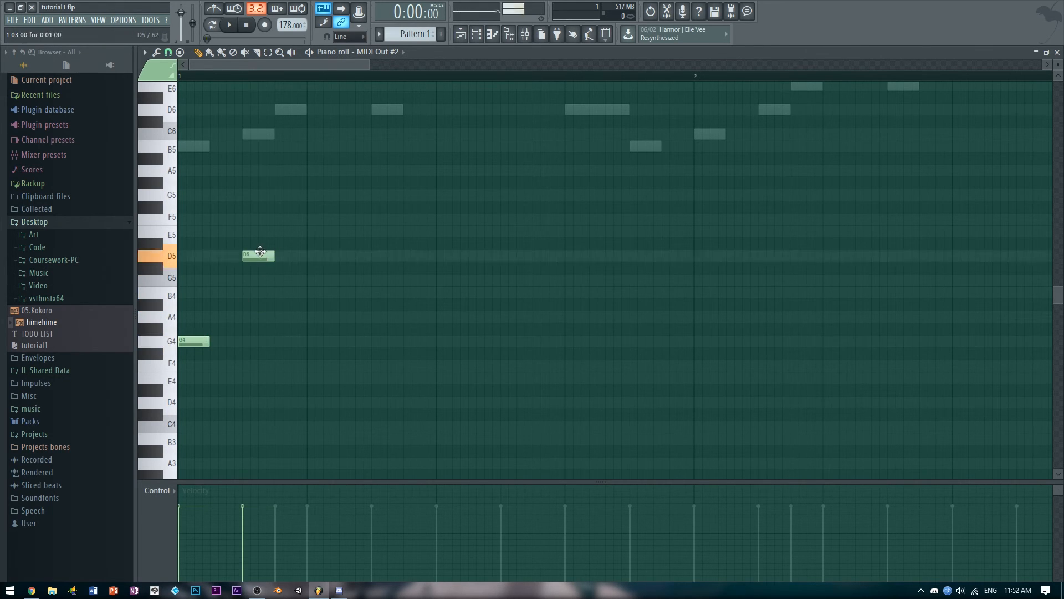
pyautogui.press('space')
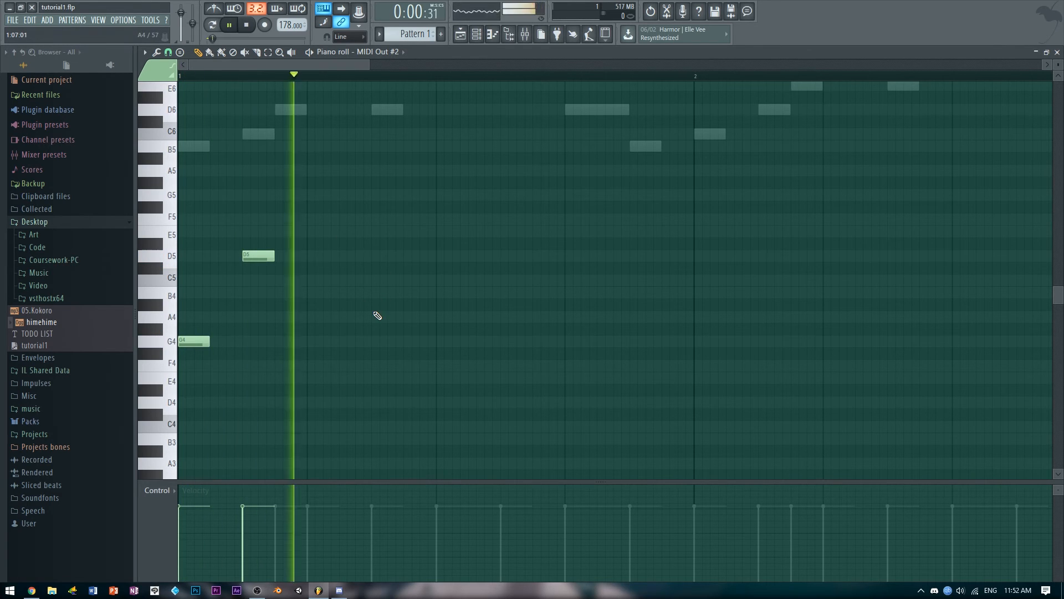
pyautogui.press('space')
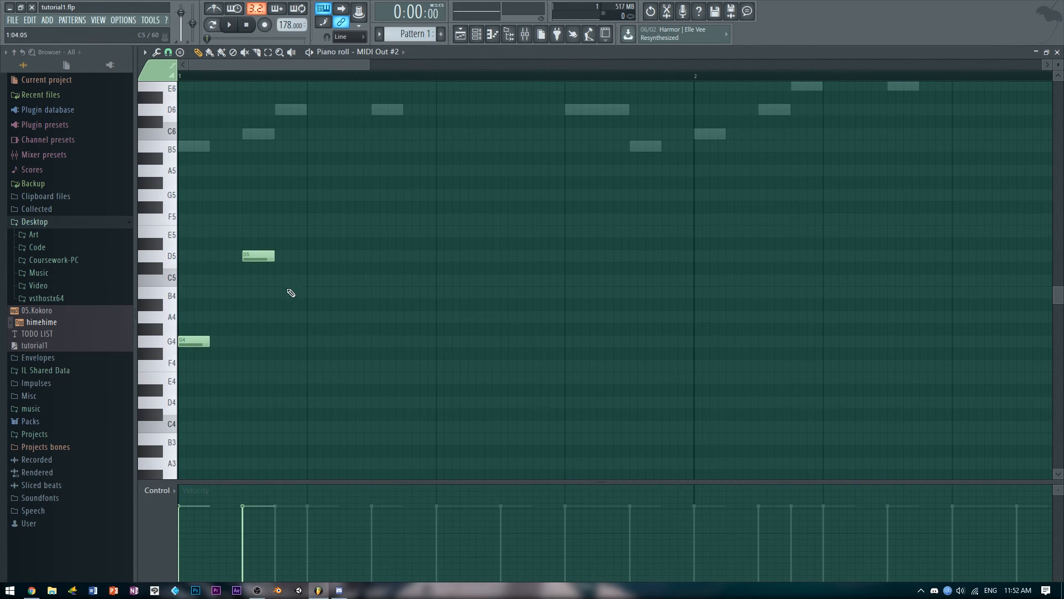
# Add B4 and D5 after the first two bass notes, aligning the last D5 with the ghost melody note above it
pyautogui.click(308, 294)
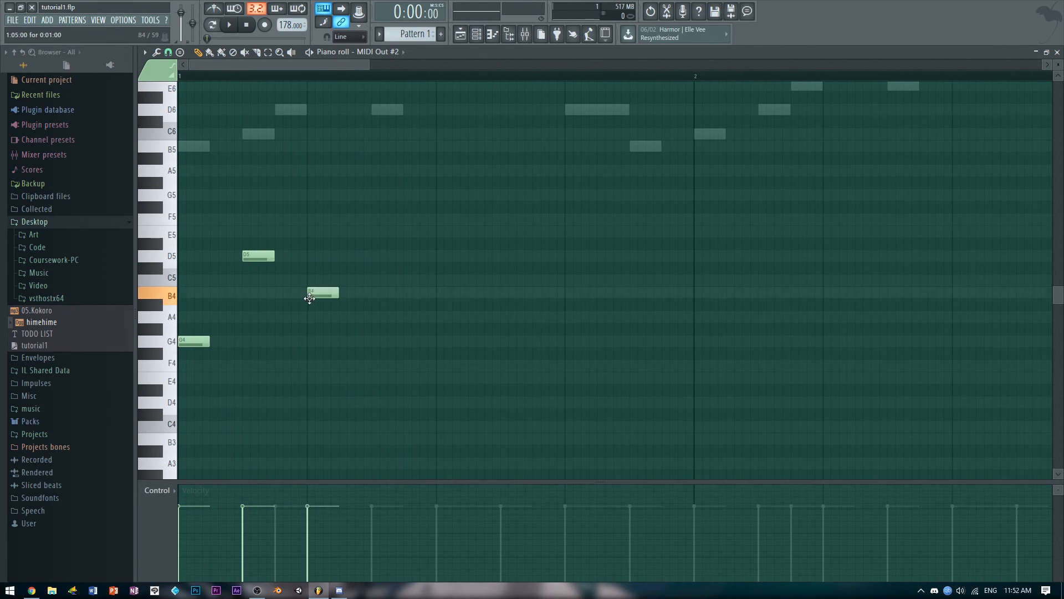
pyautogui.click(383, 257)
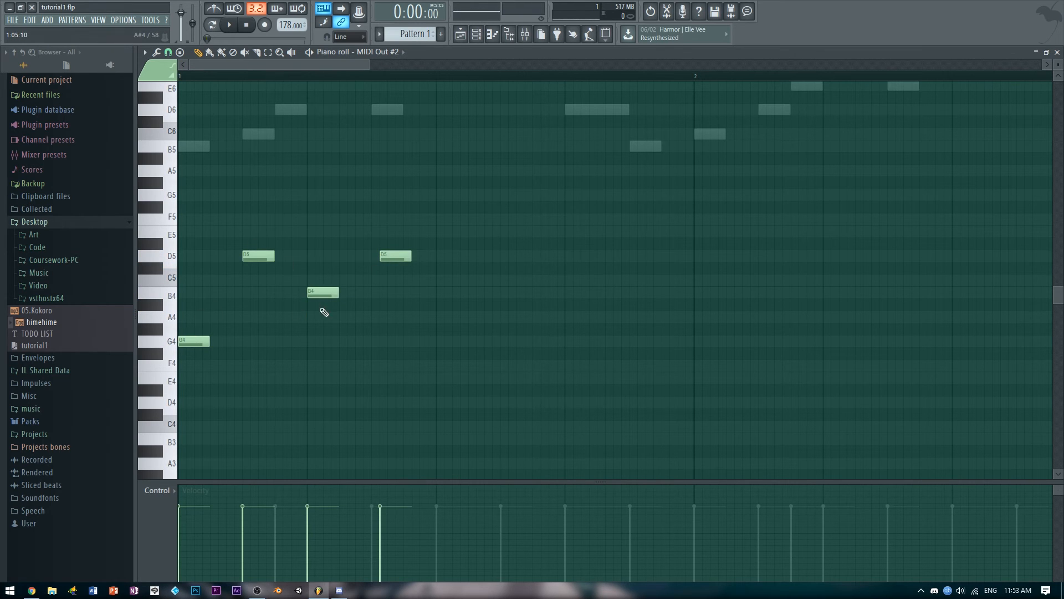
pyautogui.press('space')
pyautogui.press('space')
pyautogui.click(386, 257)
pyautogui.moveTo(387, 258); pyautogui.dragTo(378, 258)
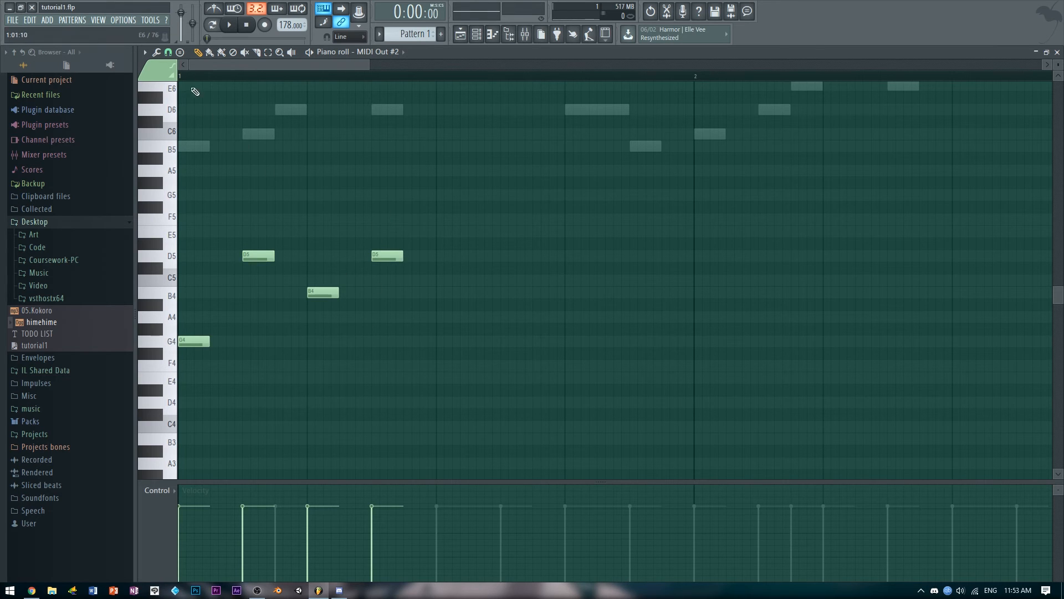
# Play back the four-note bass figure, duplicate it into the second half of bar 1, and listen again
pyautogui.click(168, 52)
pyautogui.press('space')
pyautogui.press('space')
pyautogui.moveTo(470, 176); pyautogui.dragTo(455, 343)
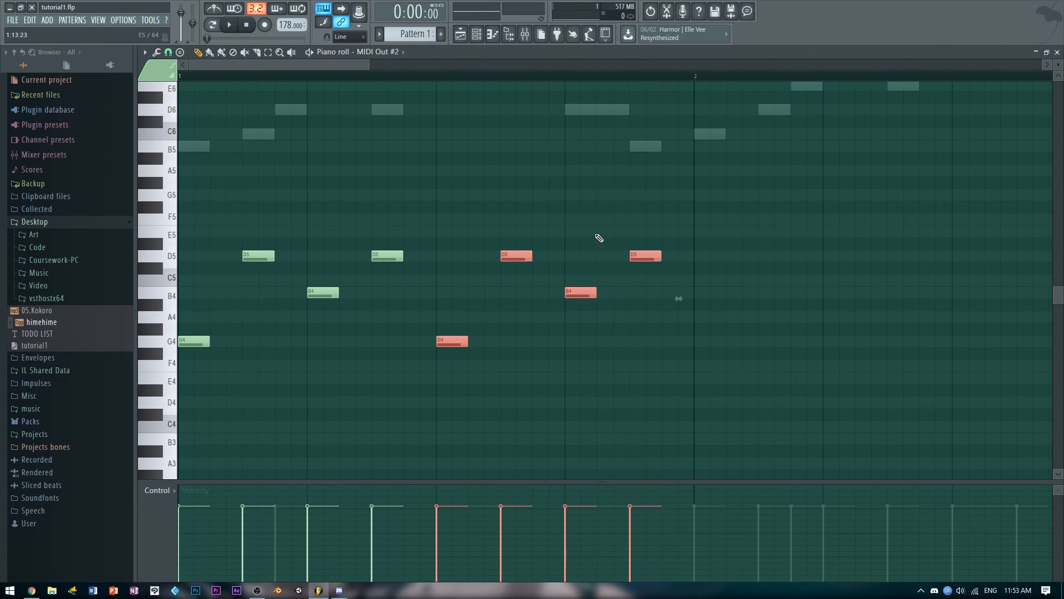
pyautogui.click(538, 188)
pyautogui.press('space')
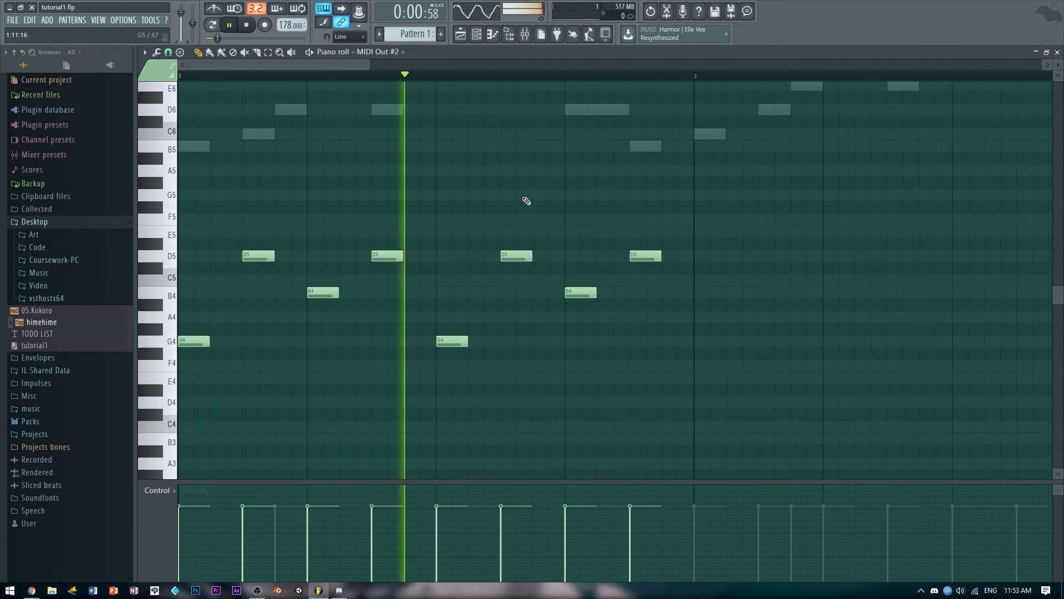
pyautogui.moveTo(351, 65); pyautogui.dragTo(405, 75)
pyautogui.press('space')
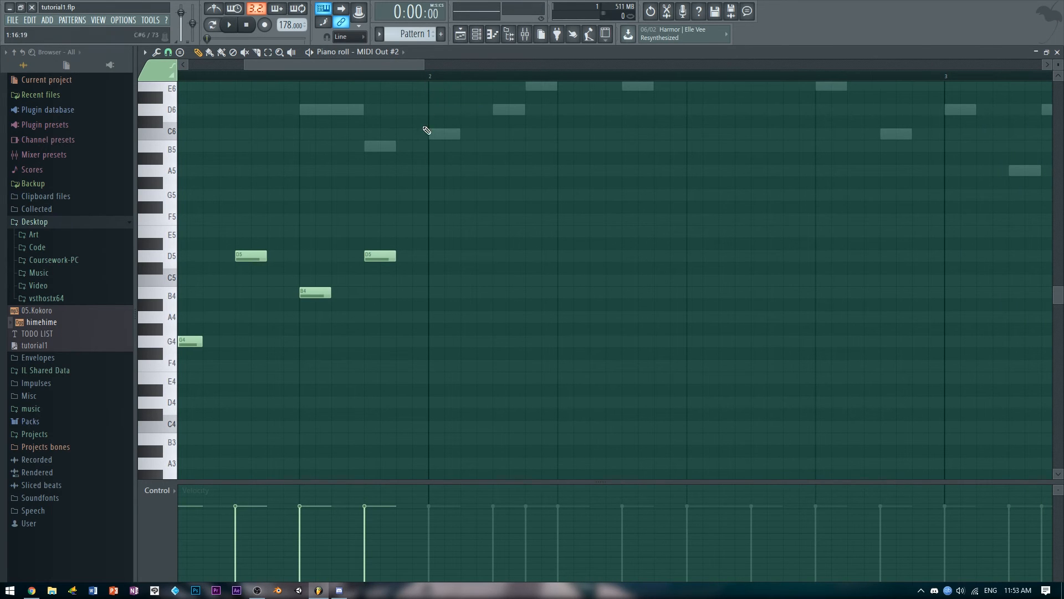
# Set the playback start at bar 2 and add bass notes A4, E5, C#5 and E5 from there in the same rhythm
pyautogui.click(413, 79)
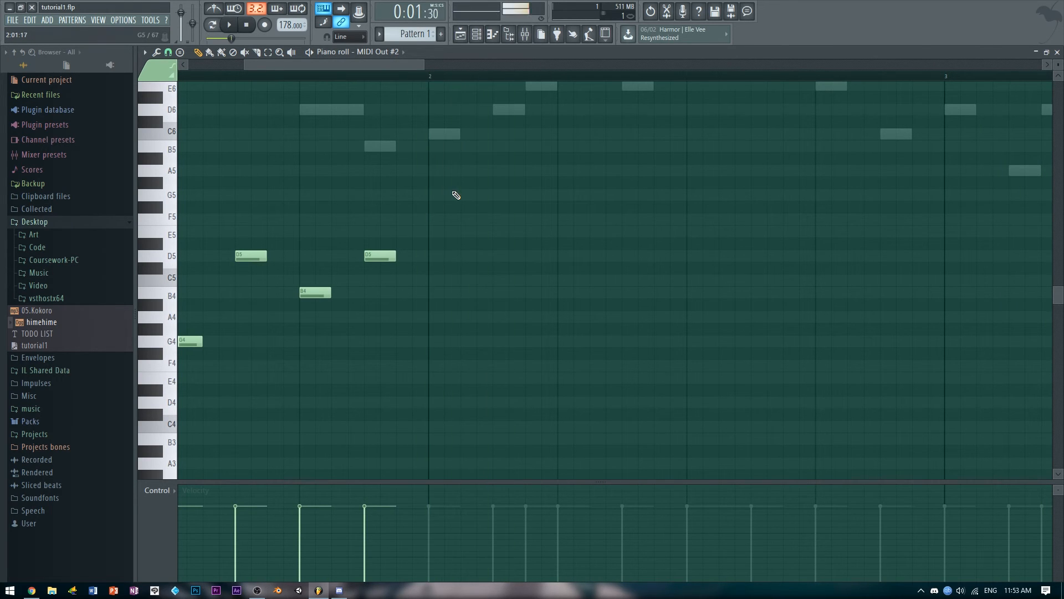
pyautogui.click(434, 316)
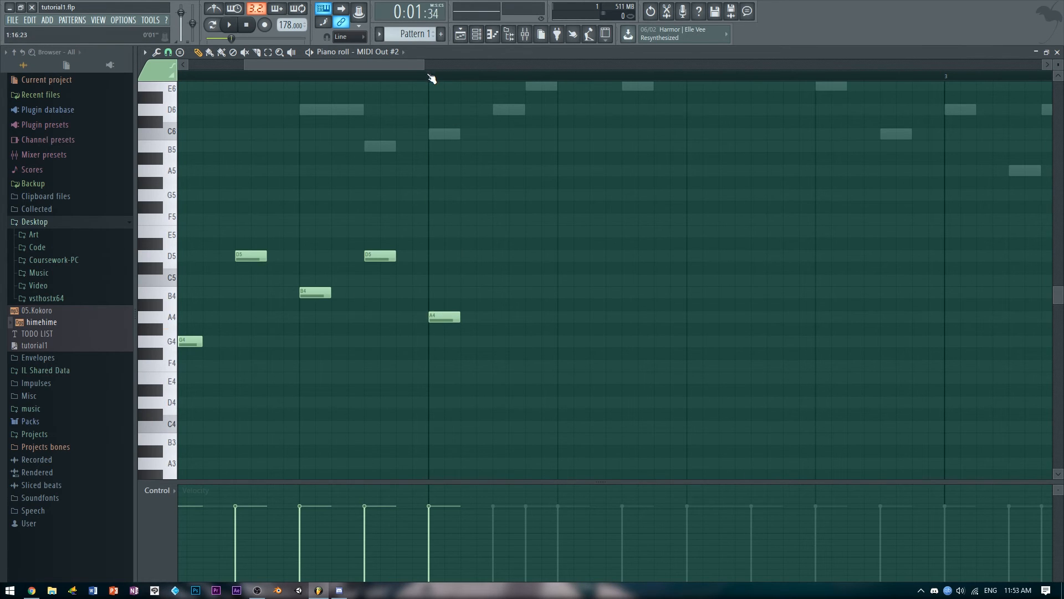
pyautogui.click(495, 241)
pyautogui.moveTo(494, 231); pyautogui.dragTo(496, 231)
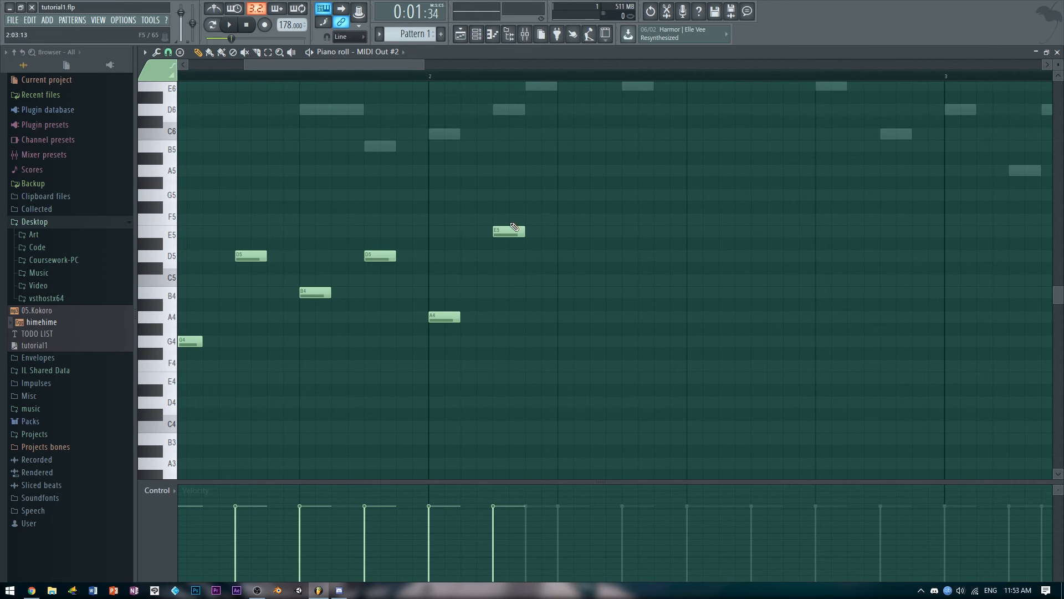
pyautogui.click(565, 268)
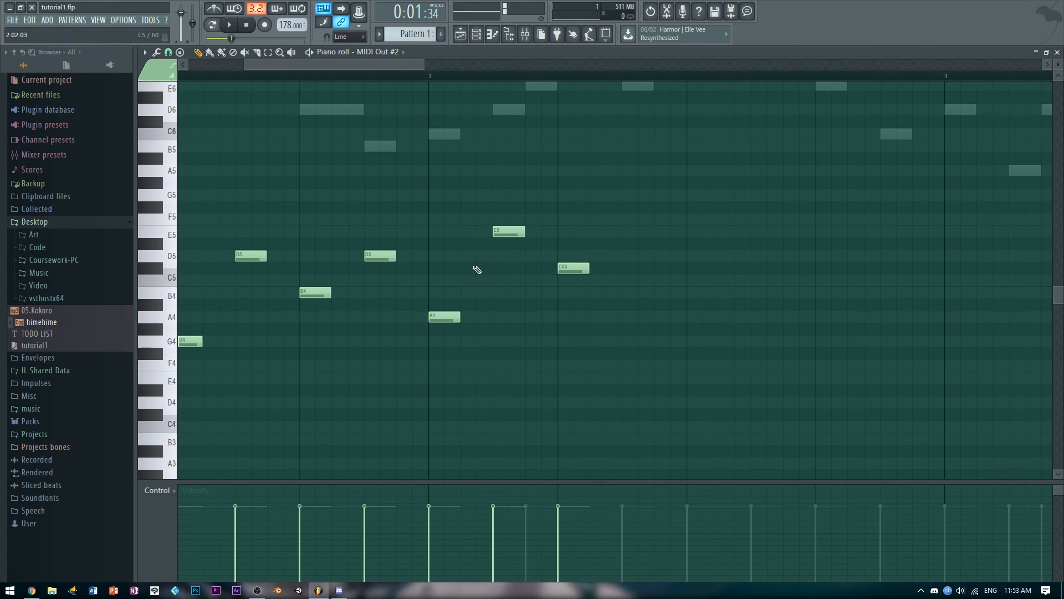
pyautogui.click(516, 217)
pyautogui.hotkey('ctrl', 'z')
pyautogui.click(507, 231)
pyautogui.click(573, 267)
pyautogui.click(629, 232)
# Cut all the bass notes to hear the reference alone from bar 2, and undo the cut
pyautogui.hotkey('ctrl', 'x')
pyautogui.press('space')
pyautogui.press('space')
pyautogui.press('space')
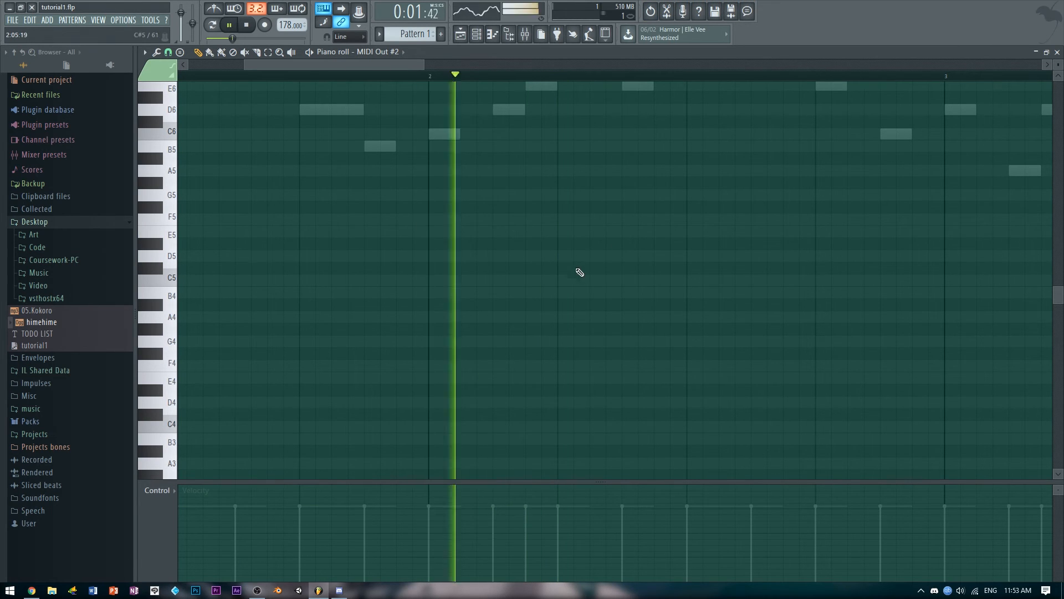
pyautogui.hotkey('ctrl', 'z')
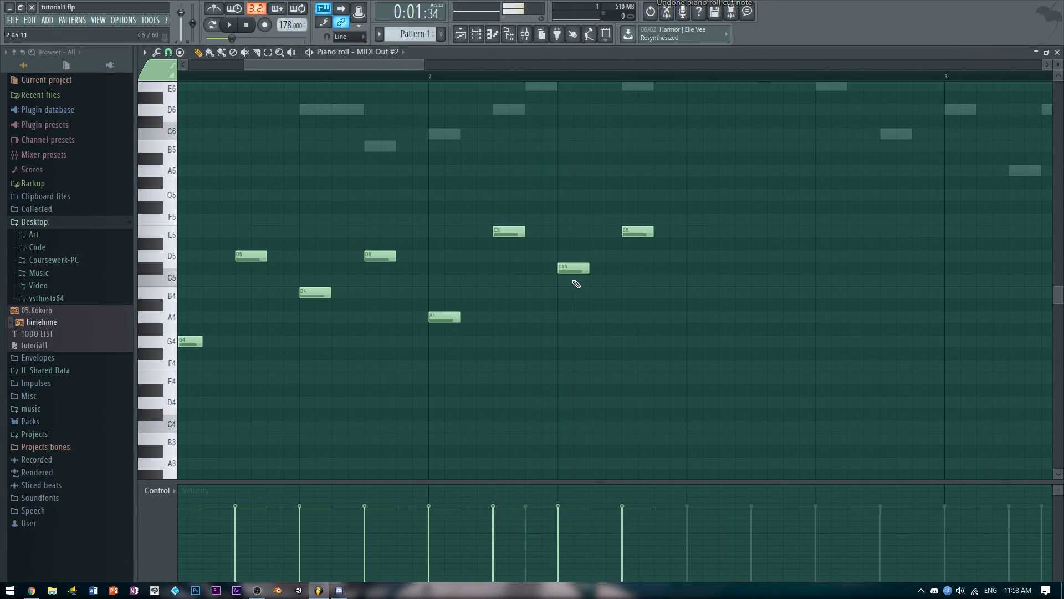
pyautogui.press('space')
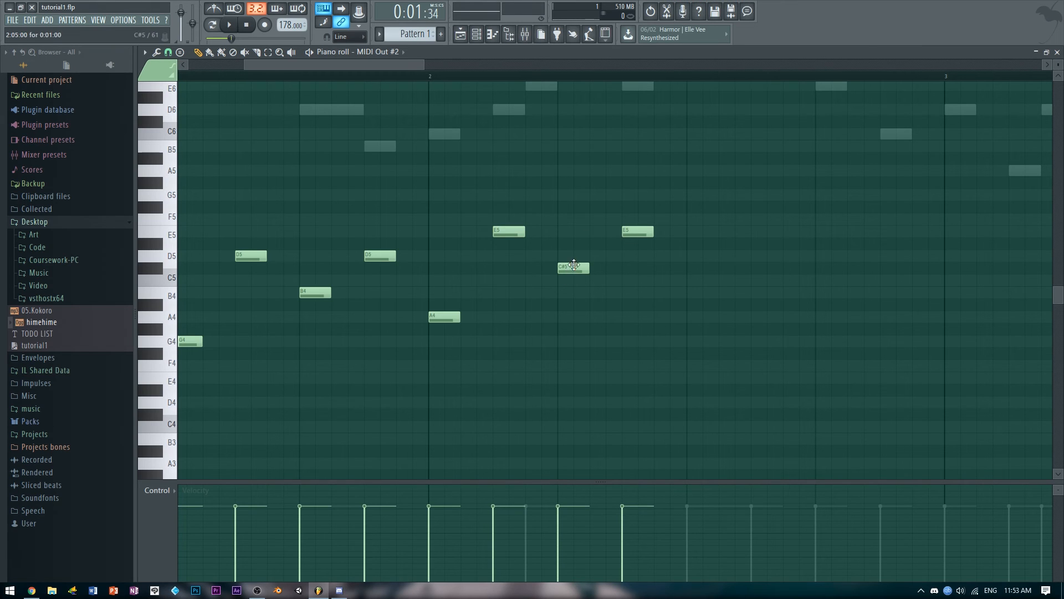
# Try raising the third bass note of bar 2 to D5 and play it back against the reference
pyautogui.rightClick(546, 76)
pyautogui.click(577, 268)
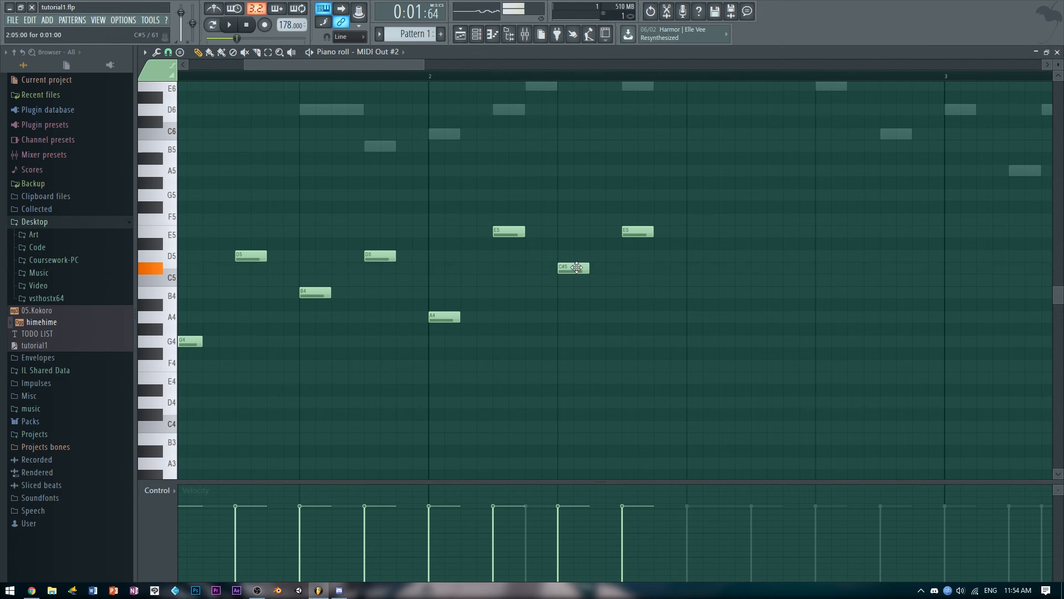
pyautogui.moveTo(577, 268); pyautogui.dragTo(577, 255)
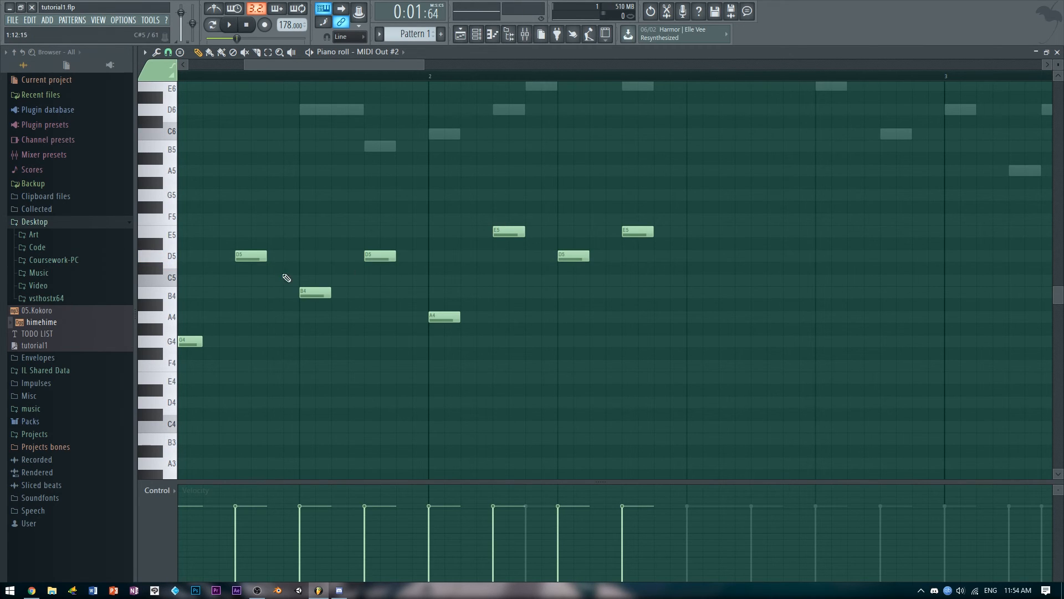
pyautogui.click(431, 77)
pyautogui.press('space')
pyautogui.press('space')
pyautogui.press('space')
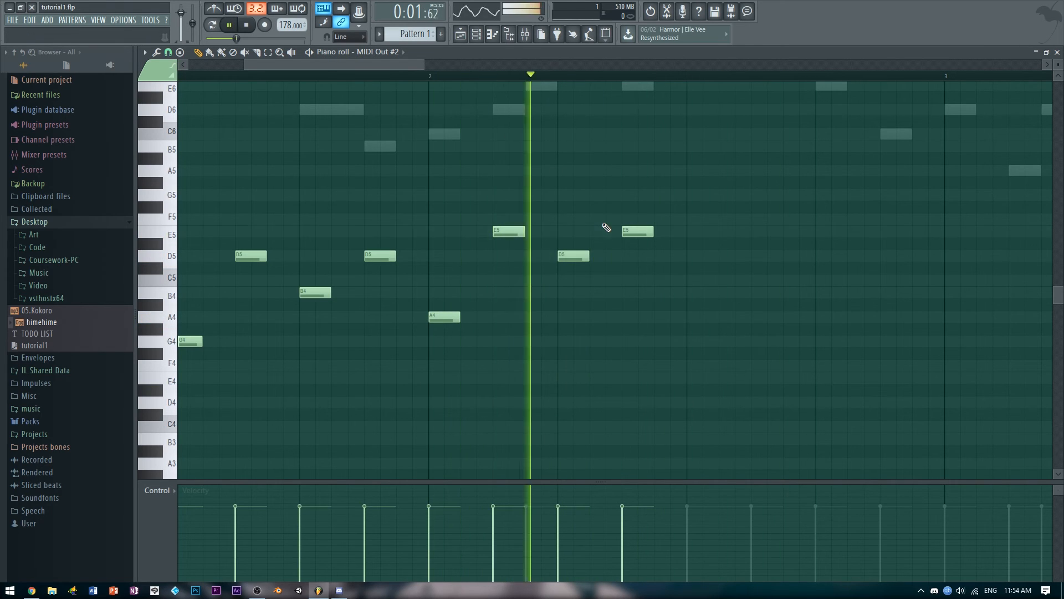
pyautogui.press('space')
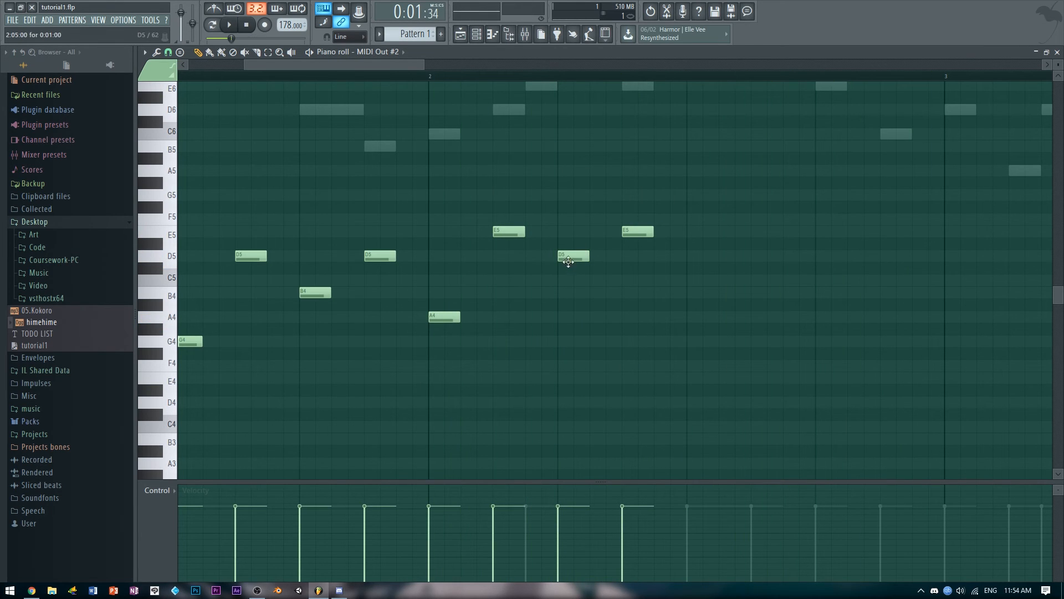
# Try lowering the third bass note of bar 2 to C5 and listen to it against the reference
pyautogui.moveTo(569, 259); pyautogui.dragTo(569, 283)
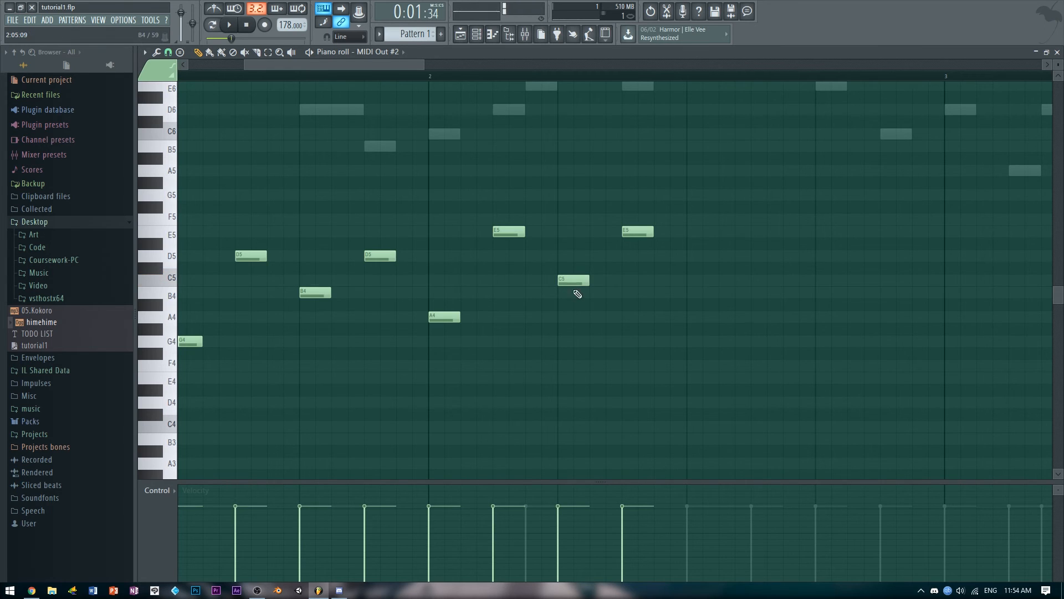
pyautogui.press('space')
pyautogui.press('space')
pyautogui.moveTo(361, 65); pyautogui.dragTo(355, 114)
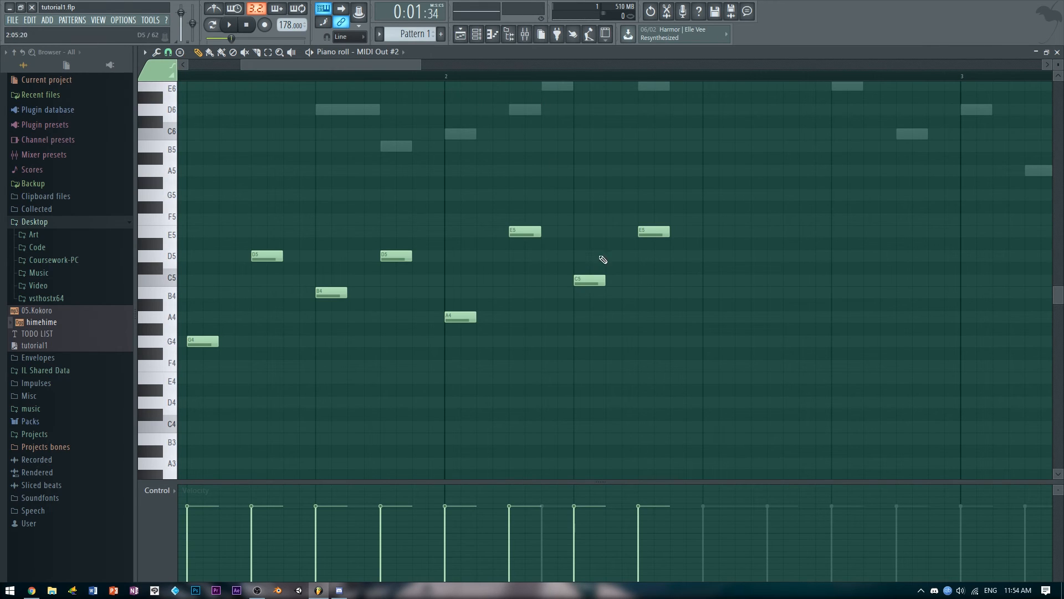
pyautogui.press('space')
# Transpose bar 2's four bass notes down a tone to G4 to compare with bar 1's figure, and move them back to A4
pyautogui.moveTo(683, 189); pyautogui.dragTo(442, 376)
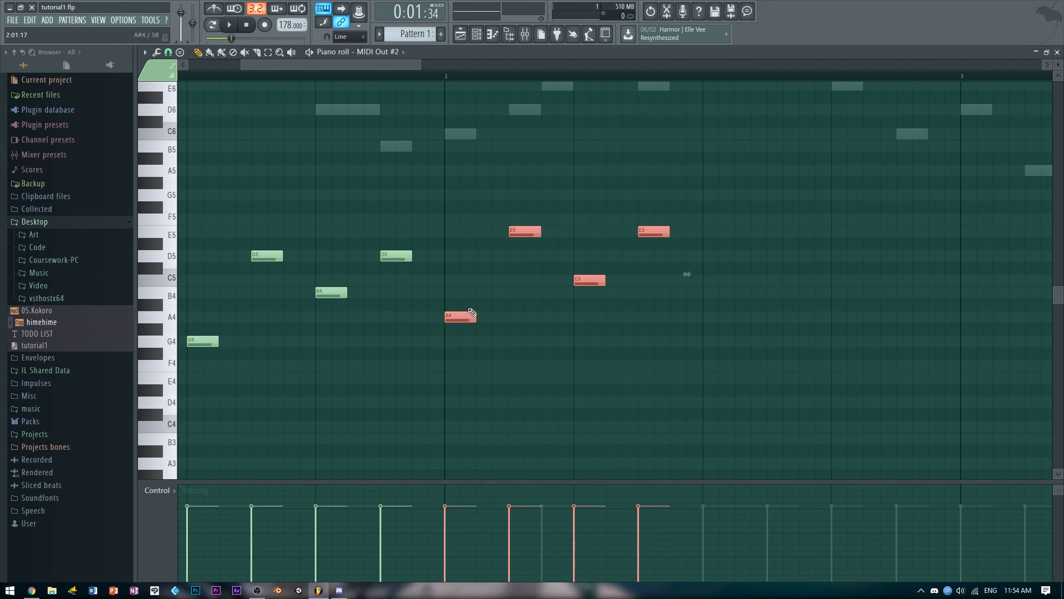
pyautogui.moveTo(470, 316); pyautogui.dragTo(458, 347)
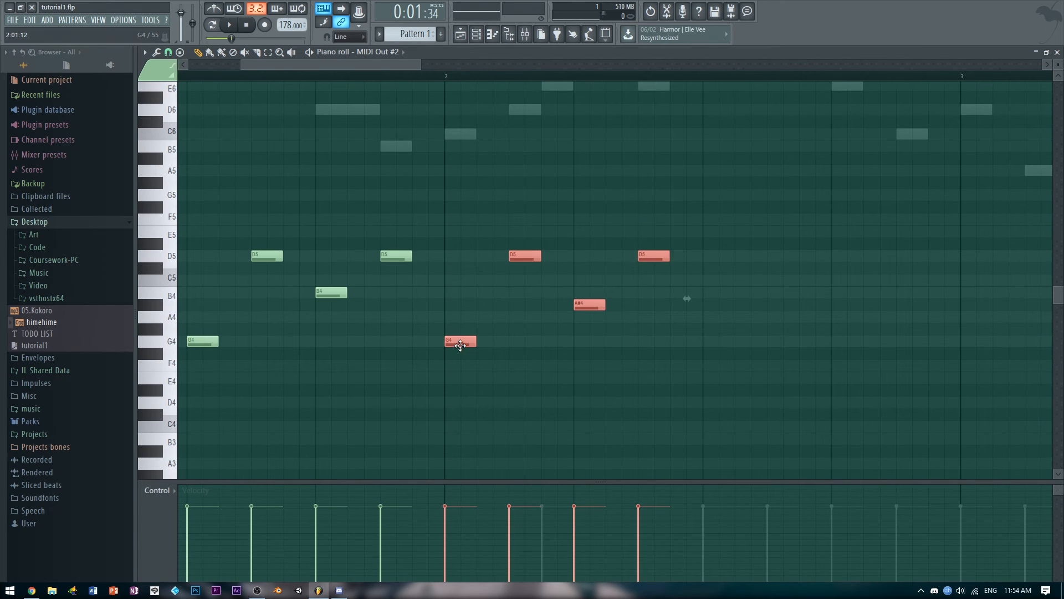
pyautogui.moveTo(460, 346); pyautogui.dragTo(458, 311)
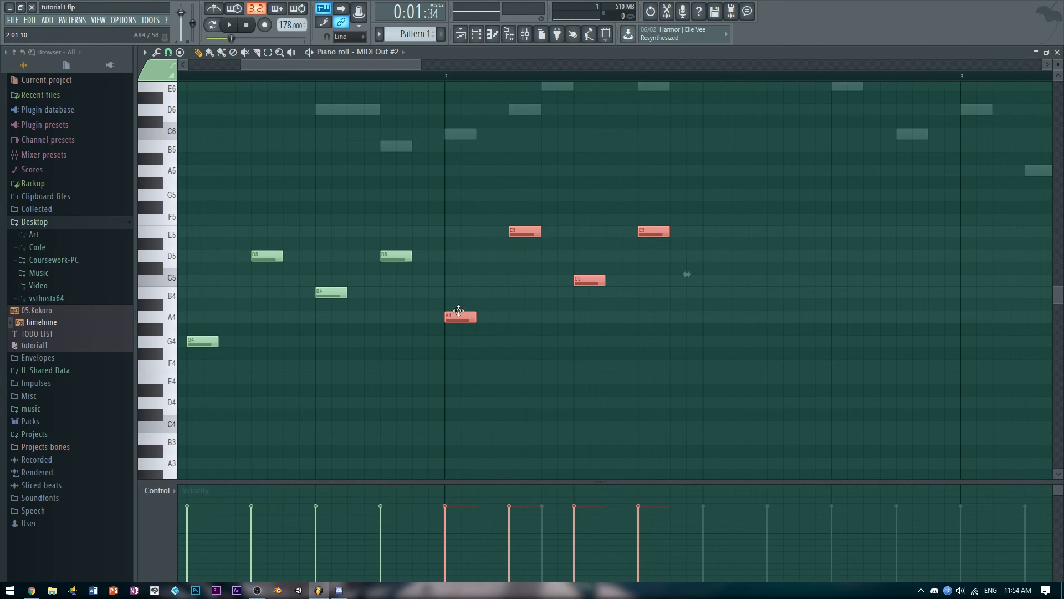
pyautogui.click(493, 259)
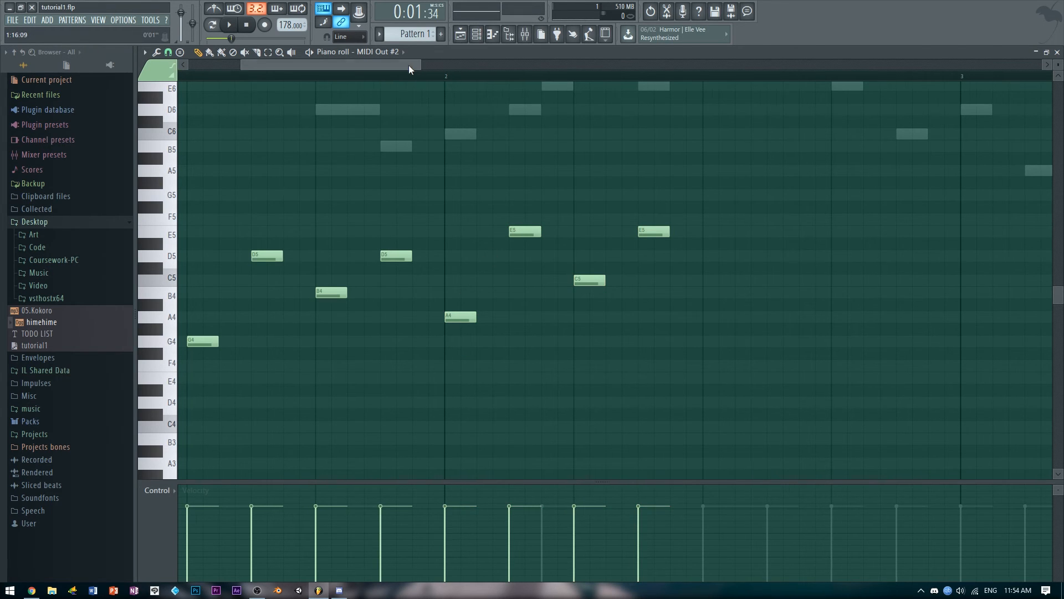
# Try D5 as bar 2's third bass note and compare the figure a tone lower, then restore the original pitches with C5 third
pyautogui.moveTo(408, 66); pyautogui.dragTo(425, 113)
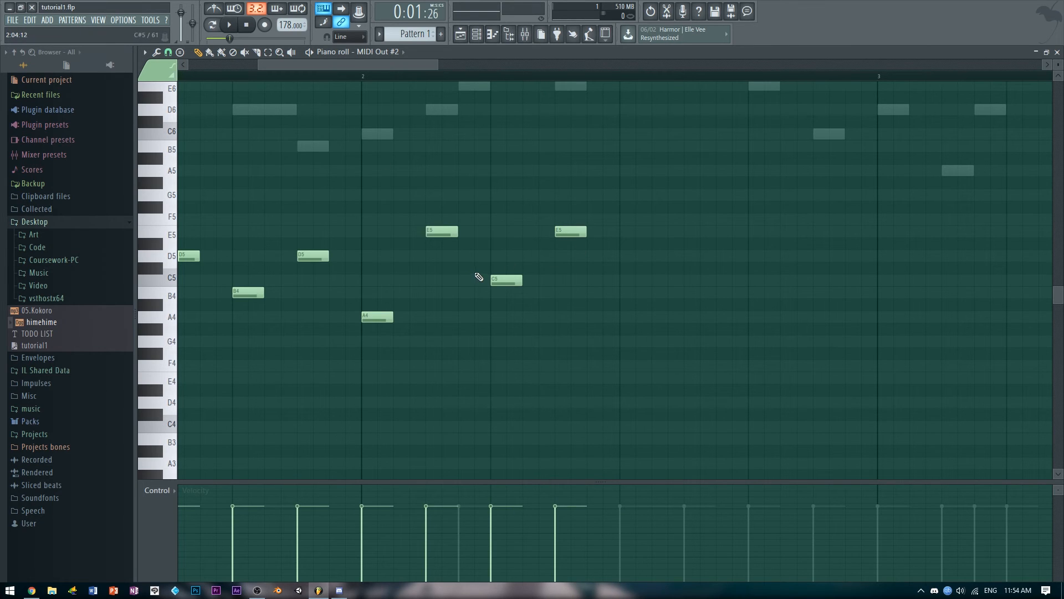
pyautogui.moveTo(507, 281); pyautogui.dragTo(507, 256)
pyautogui.moveTo(619, 189); pyautogui.dragTo(380, 360)
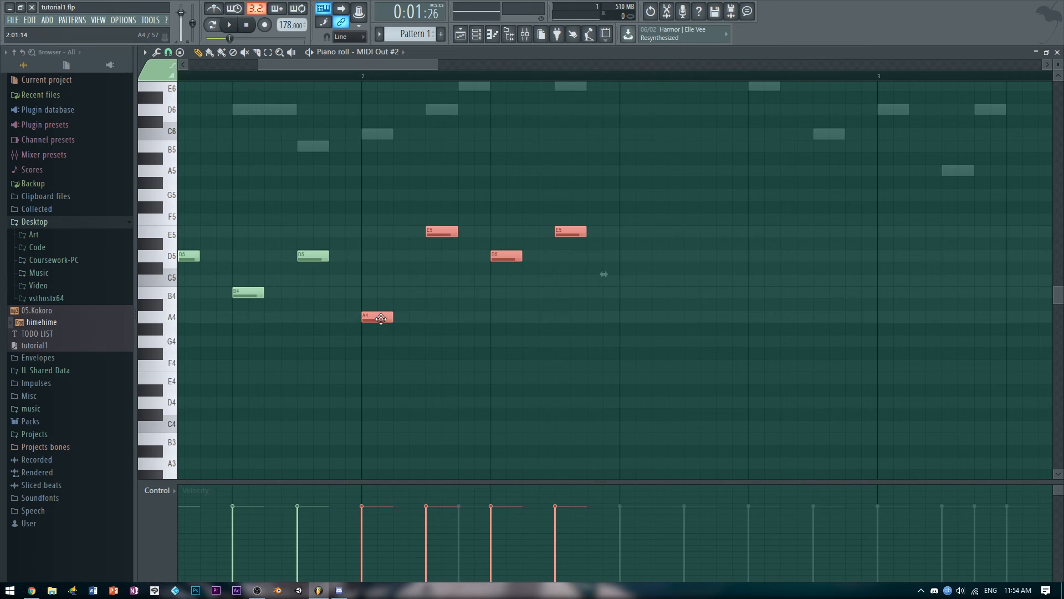
pyautogui.moveTo(381, 318); pyautogui.dragTo(379, 343)
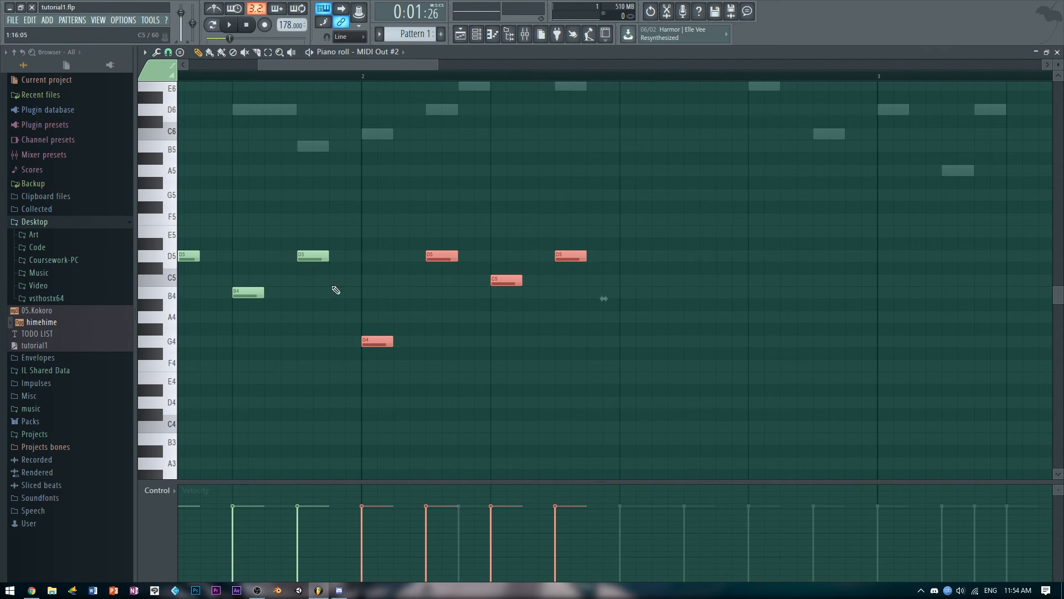
pyautogui.moveTo(372, 344); pyautogui.dragTo(371, 315)
pyautogui.keyDown('ctrl'); pyautogui.click(434, 281); pyautogui.keyUp('ctrl')
pyautogui.moveTo(513, 256); pyautogui.dragTo(508, 283)
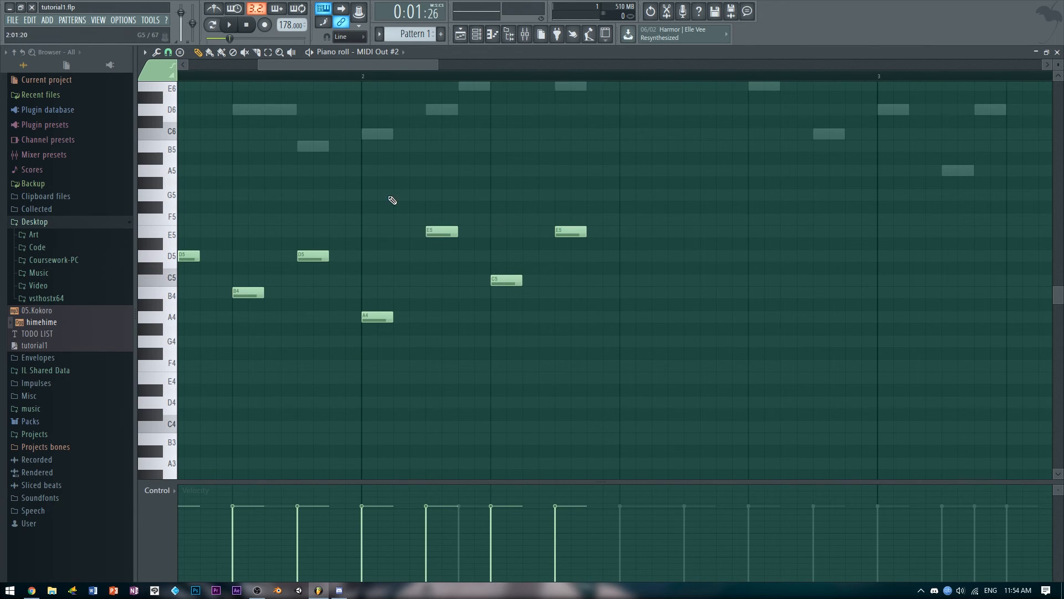
# Undo the stray note at the start of bar 2 and play the bar against the reference
pyautogui.click(369, 87)
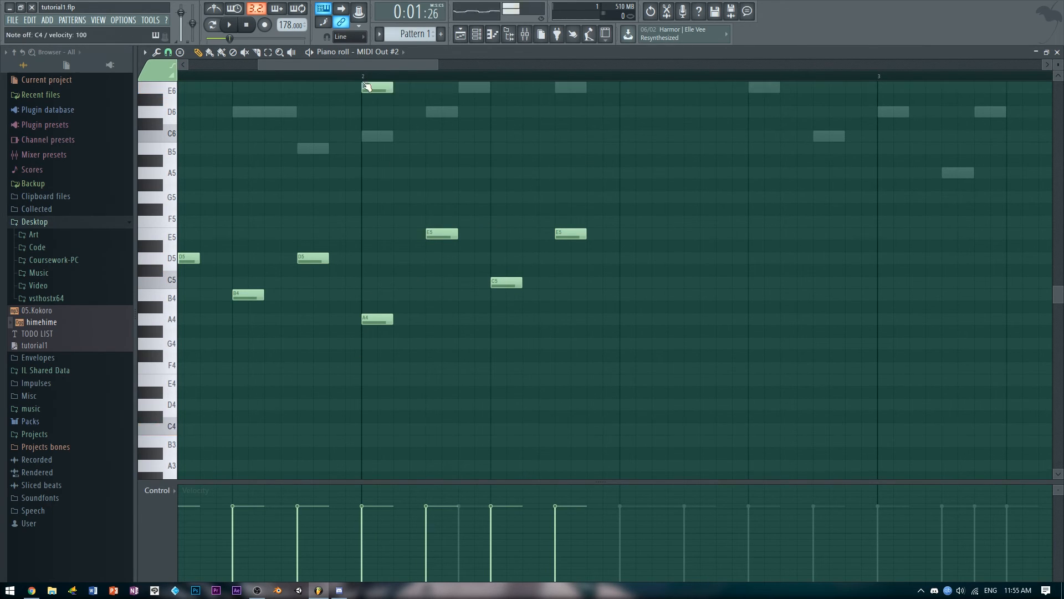
pyautogui.hotkey('ctrl', 'z')
pyautogui.press('space')
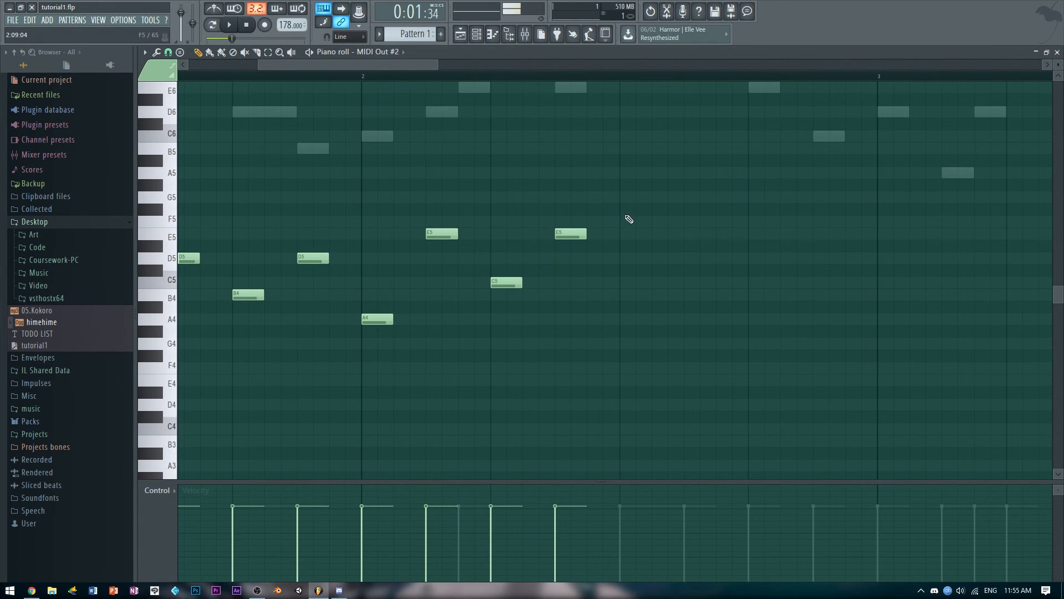
pyautogui.press('space')
# Duplicate bar 2's four bass notes (A4, E5, C5, E5) into the second half of the bar
pyautogui.moveTo(636, 168); pyautogui.dragTo(387, 367)
pyautogui.hotkey('ctrl', 'b')
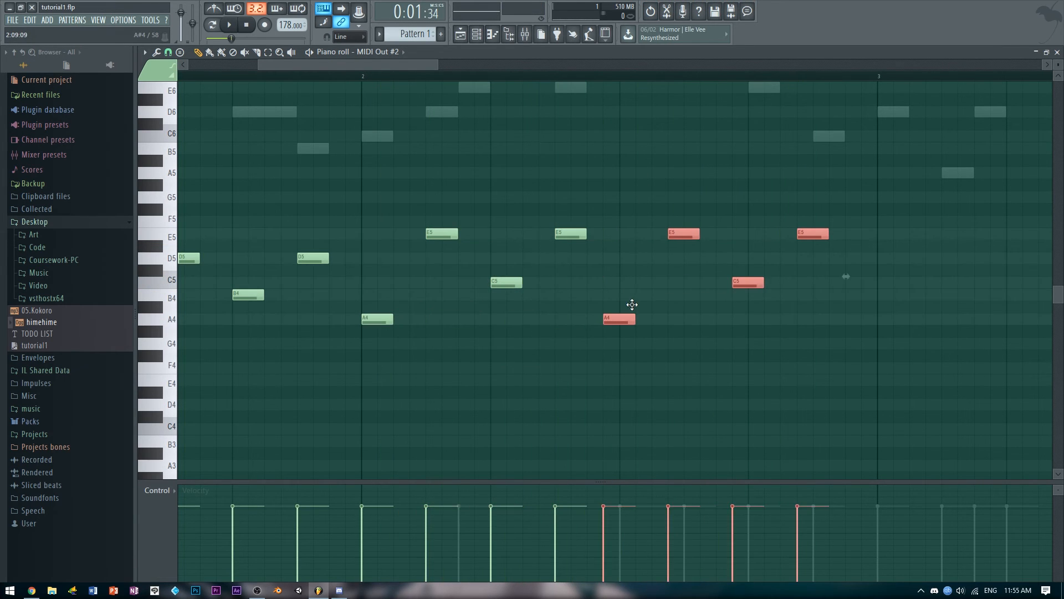
pyautogui.moveTo(372, 345); pyautogui.dragTo(563, 161)
pyautogui.doubleClick(379, 320)
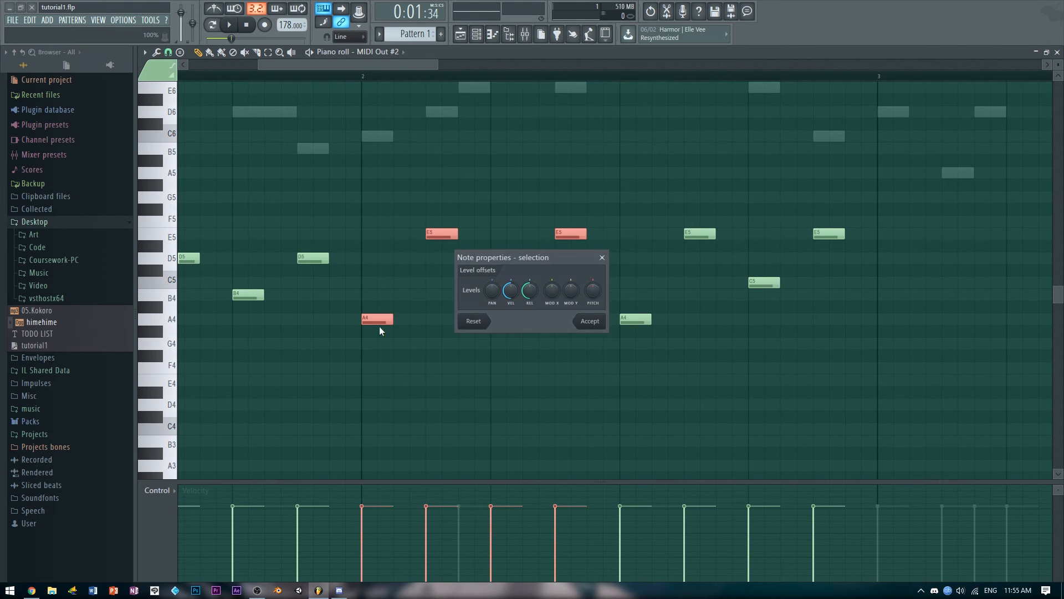
pyautogui.click(603, 256)
pyautogui.moveTo(375, 317); pyautogui.dragTo(449, 318)
pyautogui.press('Delete')
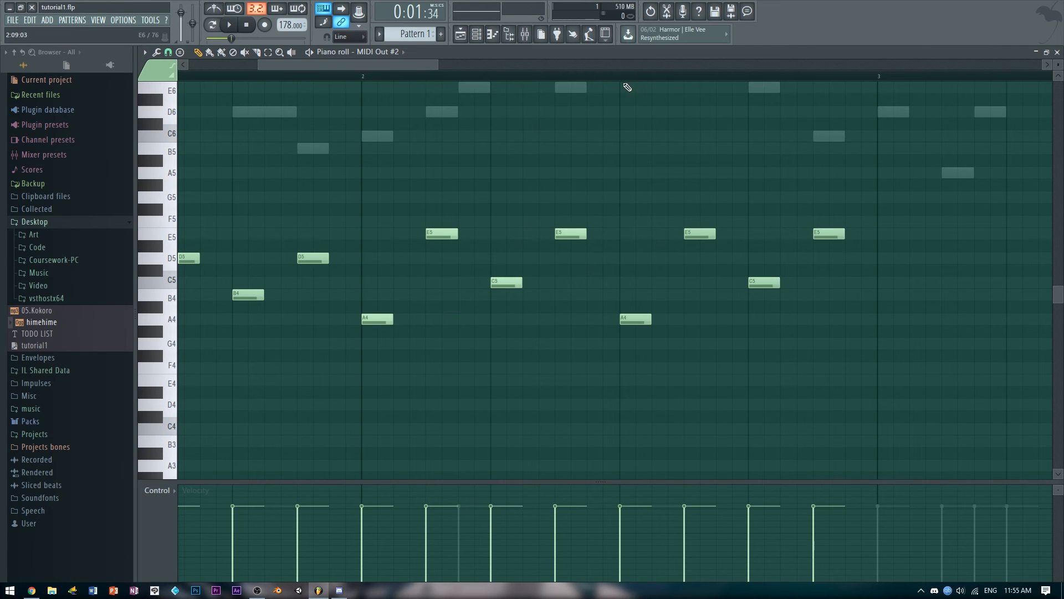
# Place an A4 bass note at the start of bar 3 and play it back against the reference
pyautogui.press('space')
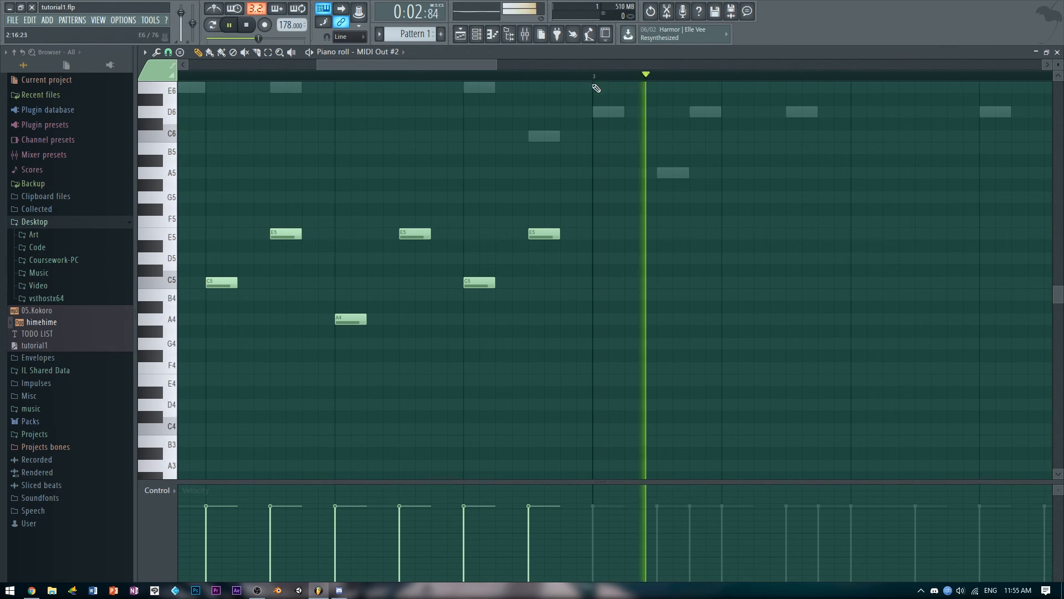
pyautogui.click(598, 283)
pyautogui.moveTo(591, 294)
pyautogui.mouseDown()
pyautogui.moveTo(584, 321)
pyautogui.moveTo(599, 325)
pyautogui.moveTo(601, 278)
pyautogui.moveTo(586, 330)
pyautogui.moveTo(607, 311)
pyautogui.mouseUp()
pyautogui.rightClick(613, 283)
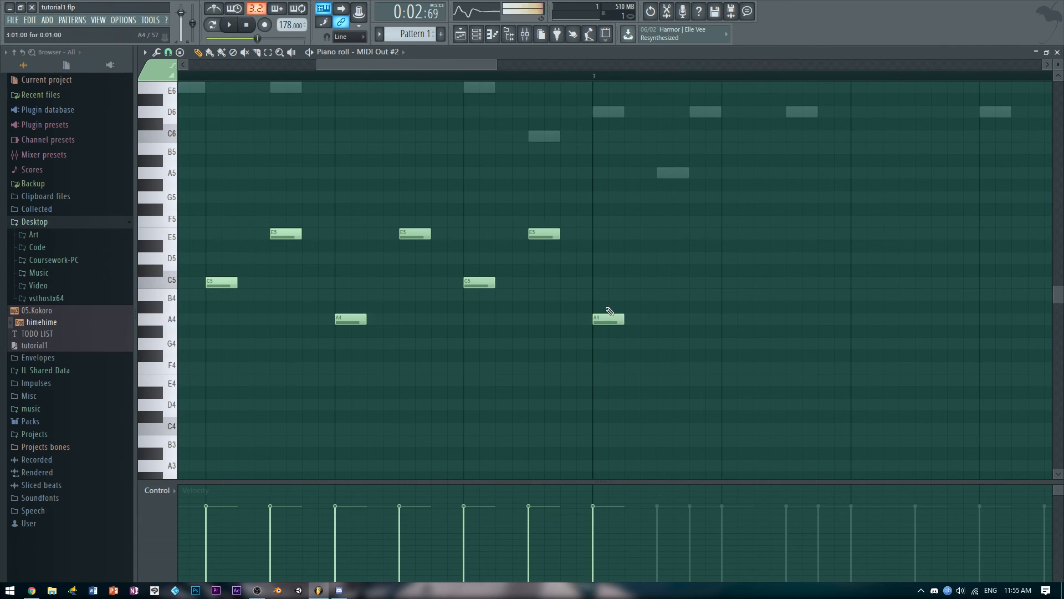
pyautogui.click(340, 78)
pyautogui.press('space')
pyautogui.press('space')
# Add an F#5 as bar 3's second bass note, undoing the stray note beside the A4
pyautogui.moveTo(454, 66); pyautogui.dragTo(486, 66)
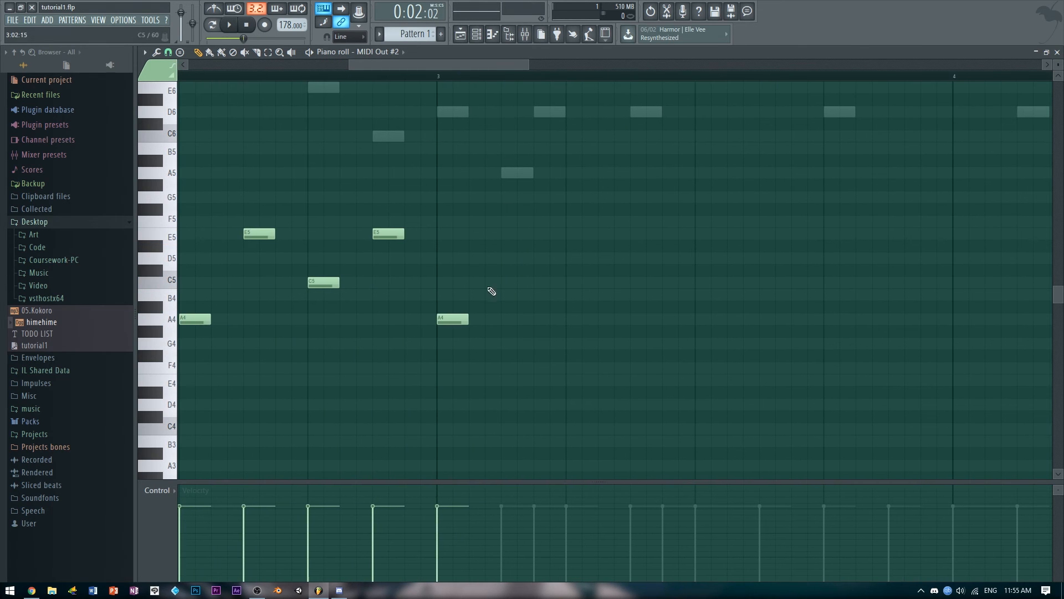
pyautogui.moveTo(515, 219); pyautogui.dragTo(513, 197)
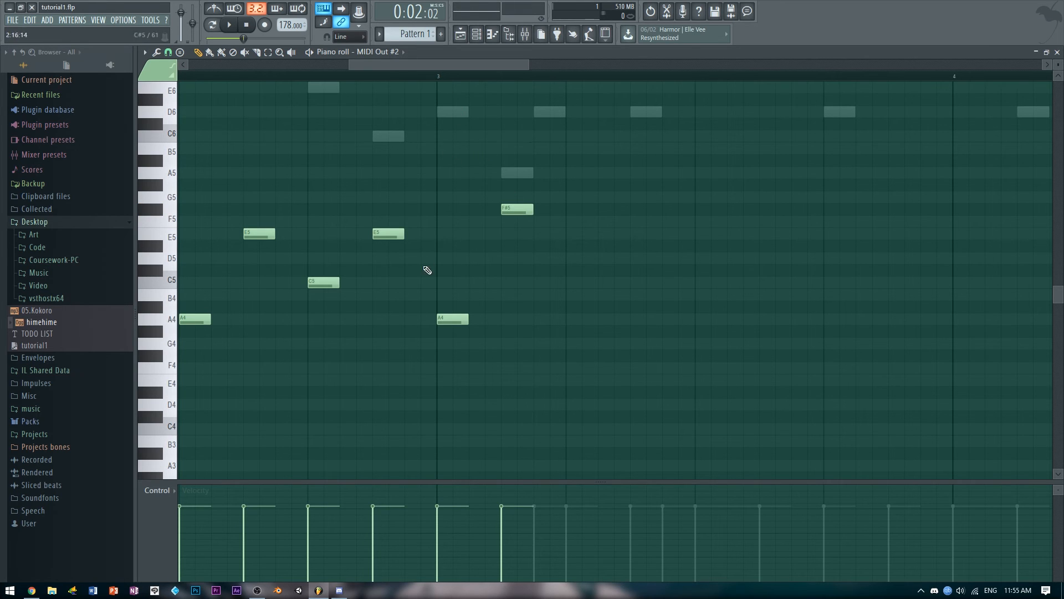
pyautogui.click(460, 330)
pyautogui.hotkey('ctrl', 'z')
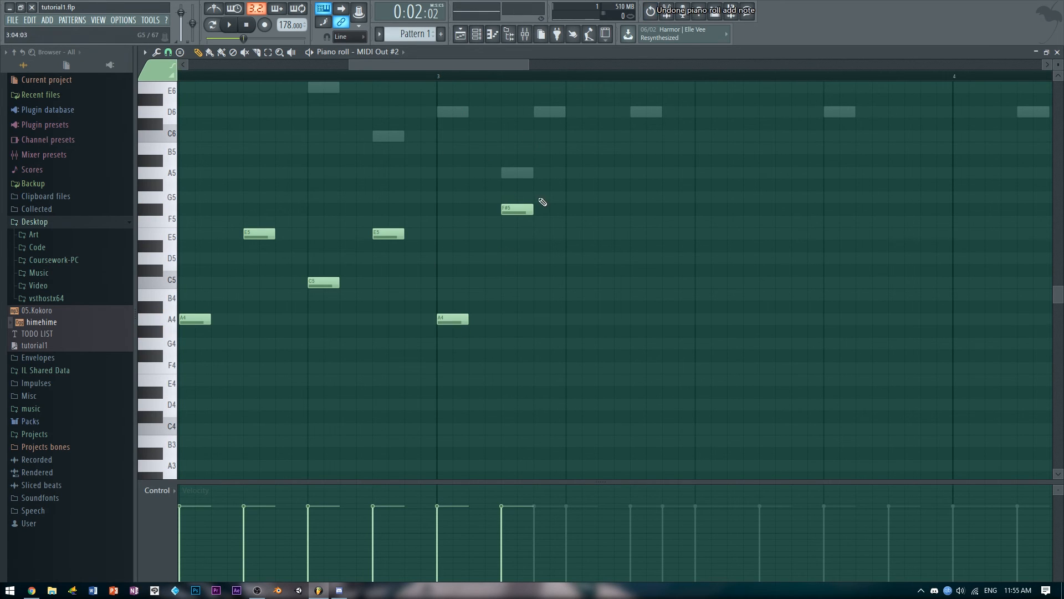
# Cut all the bass notes to hear the reference alone from bar 3, undo the cut, and play both together
pyautogui.click(443, 76)
pyautogui.hotkey('ctrl', 'x')
pyautogui.press('space')
pyautogui.press('space')
pyautogui.hotkey('ctrl', 'z')
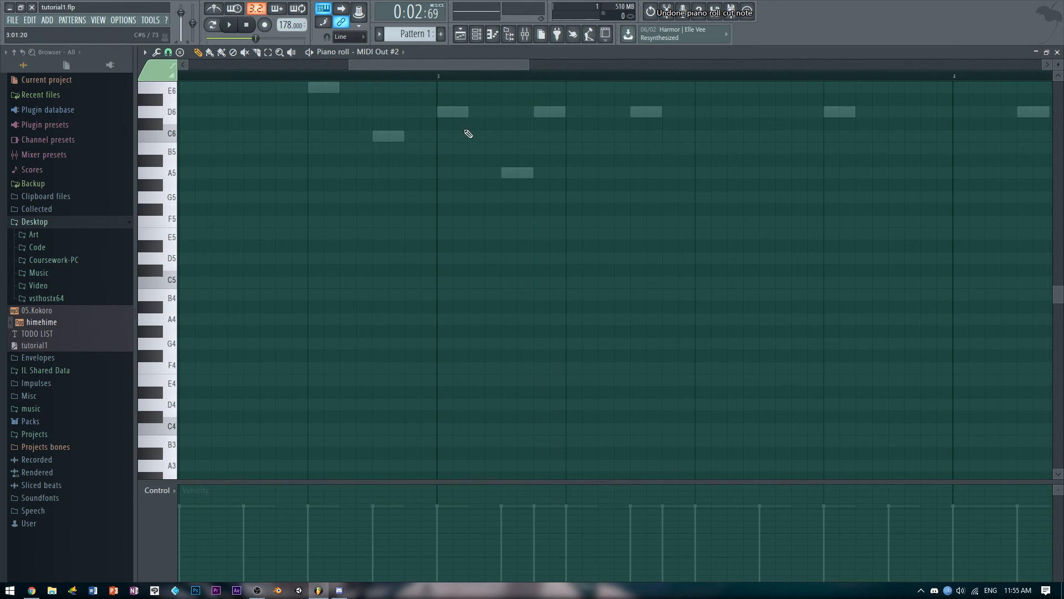
pyautogui.press('space')
pyautogui.press('space')
# Complete bar 3's four-note bass figure with D5 and F#5, and play it back
pyautogui.click(571, 258)
pyautogui.click(636, 210)
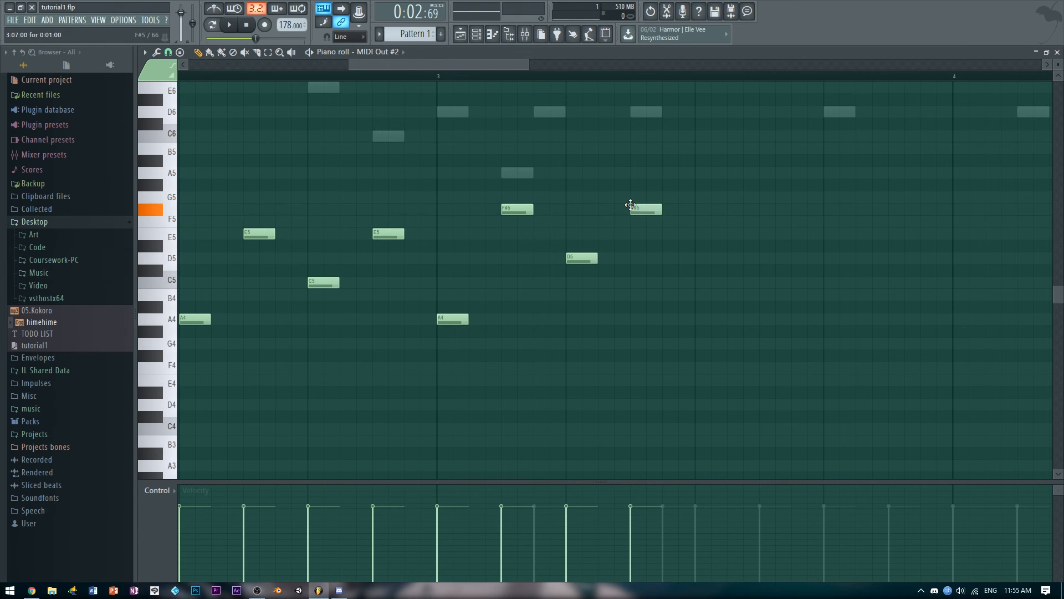
pyautogui.press('space')
pyautogui.press('space')
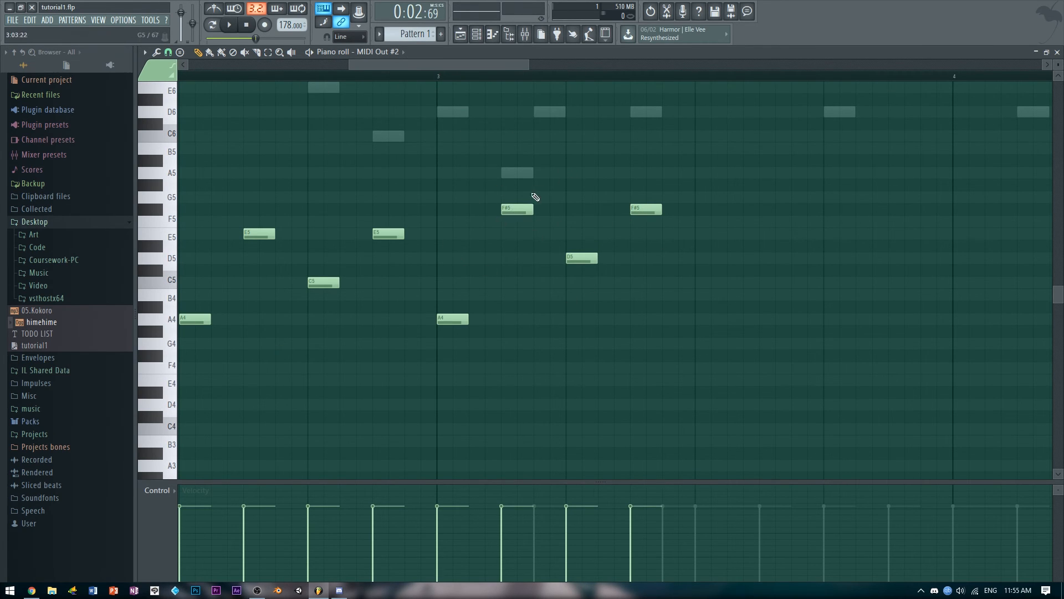
# Cut and restore the bass notes, and play bar 3's completed figure against the reference
pyautogui.press('Delete')
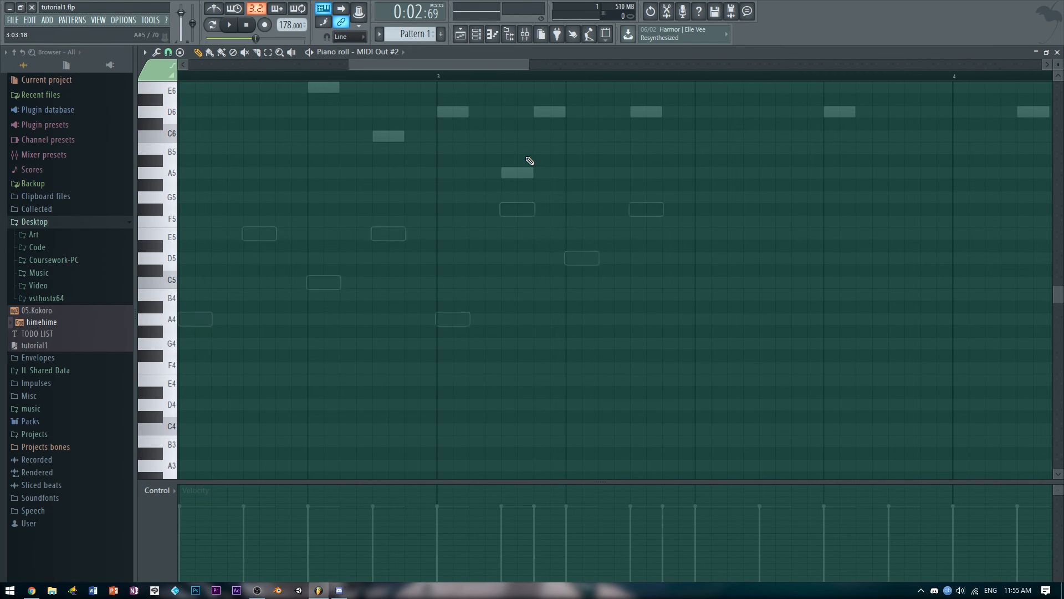
pyautogui.hotkey('ctrl', 'z')
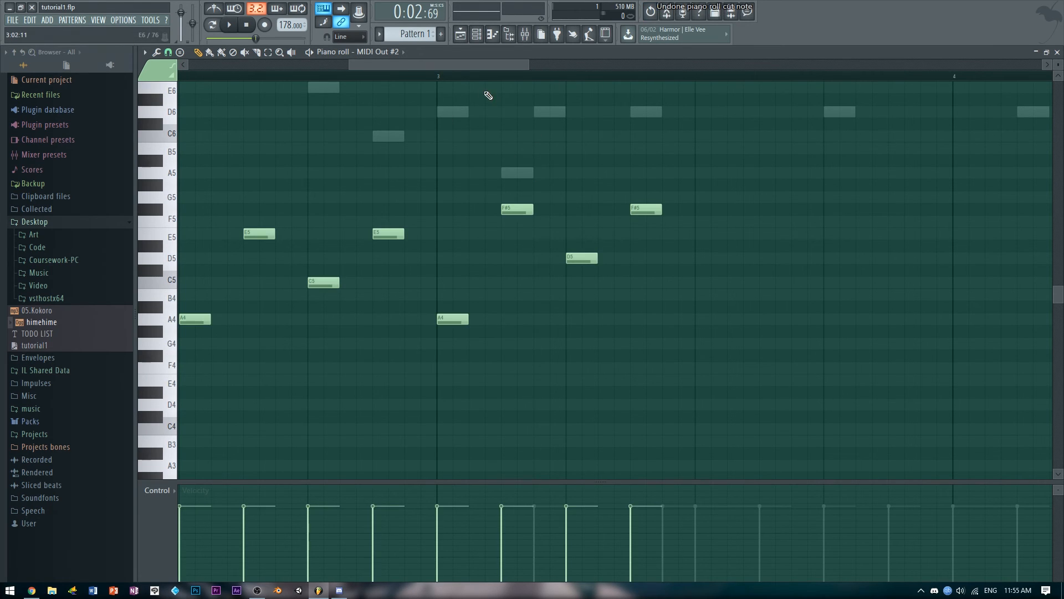
pyautogui.moveTo(460, 67); pyautogui.dragTo(485, 106)
pyautogui.press('space')
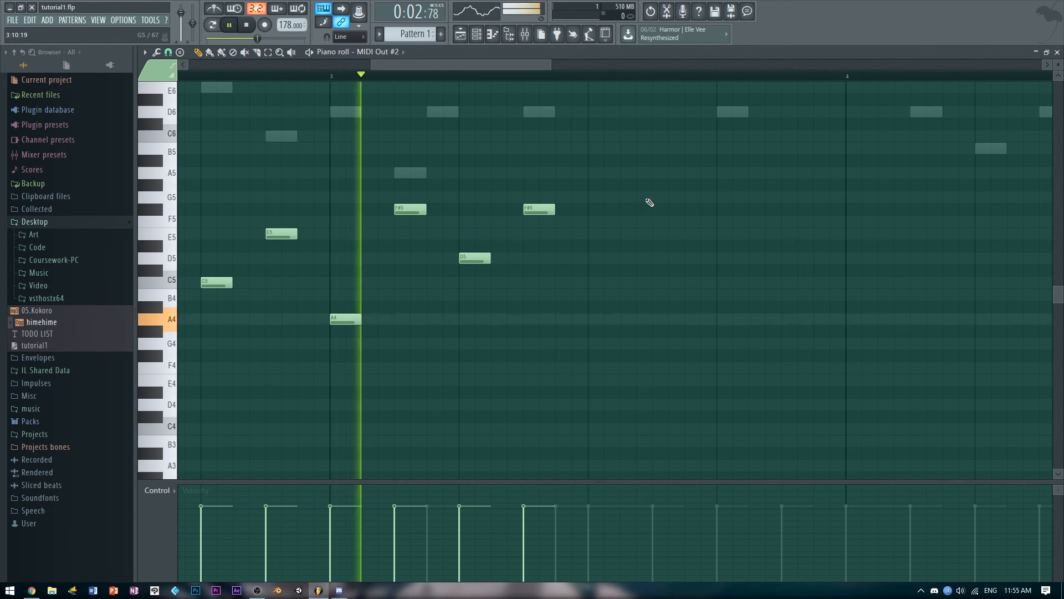
pyautogui.press('space')
# Duplicate bar 3's four bass notes (A4, F#5, D5, F#5) into the second half of the bar and play them back
pyautogui.moveTo(593, 142); pyautogui.dragTo(319, 378)
pyautogui.moveTo(343, 315); pyautogui.dragTo(603, 314)
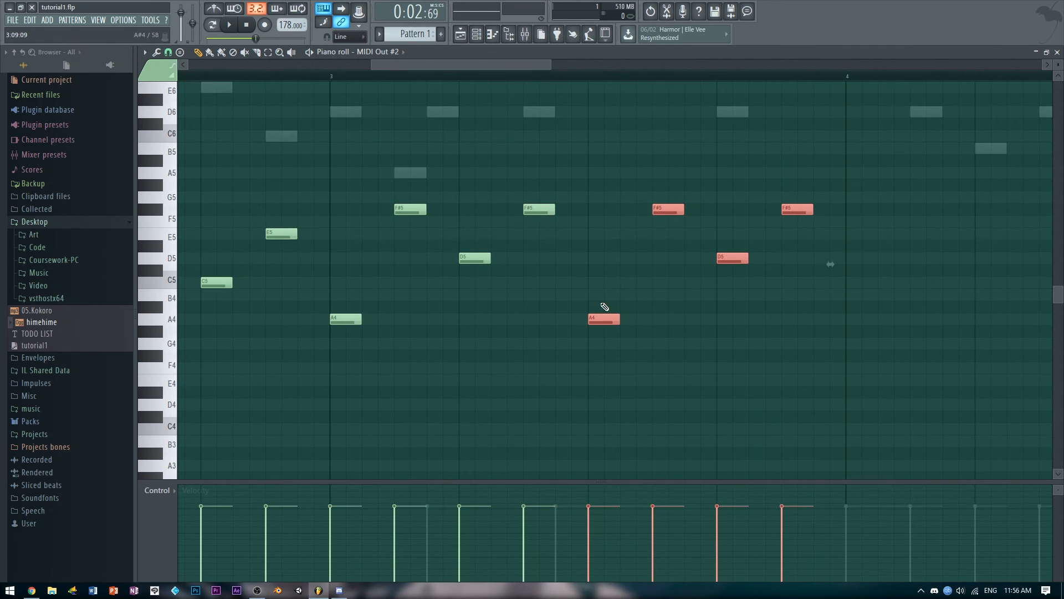
pyautogui.keyDown('ctrl'); pyautogui.click(604, 288); pyautogui.keyUp('ctrl')
pyautogui.press('space')
pyautogui.moveTo(485, 67); pyautogui.dragTo(551, 79)
pyautogui.press('space')
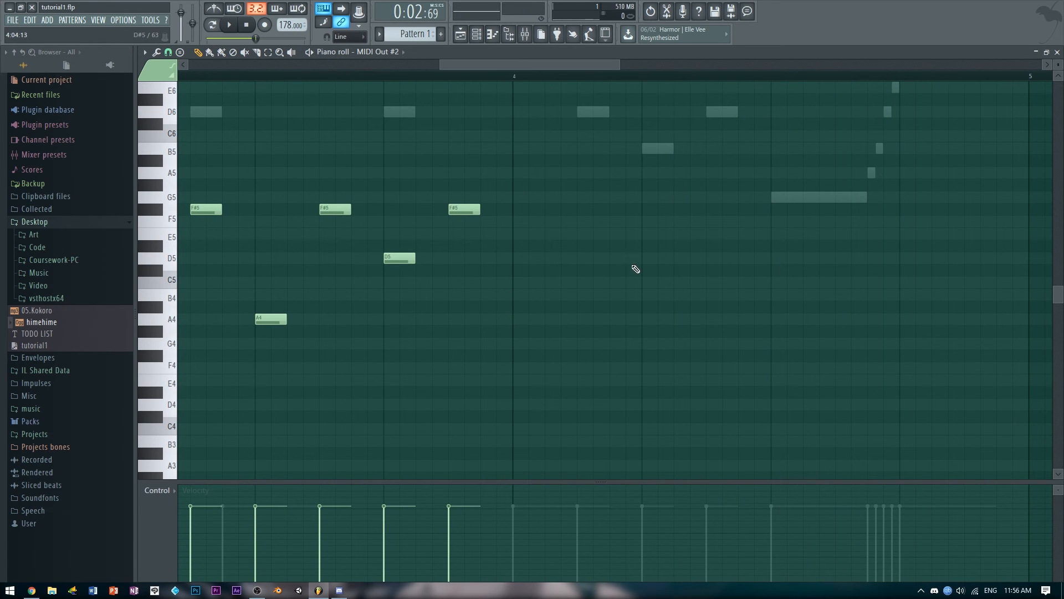
# Listen to the reference from bar 4, write its bass notes G4, D5, B4, D5 and G4, and play them back
pyautogui.click(515, 79)
pyautogui.press('space')
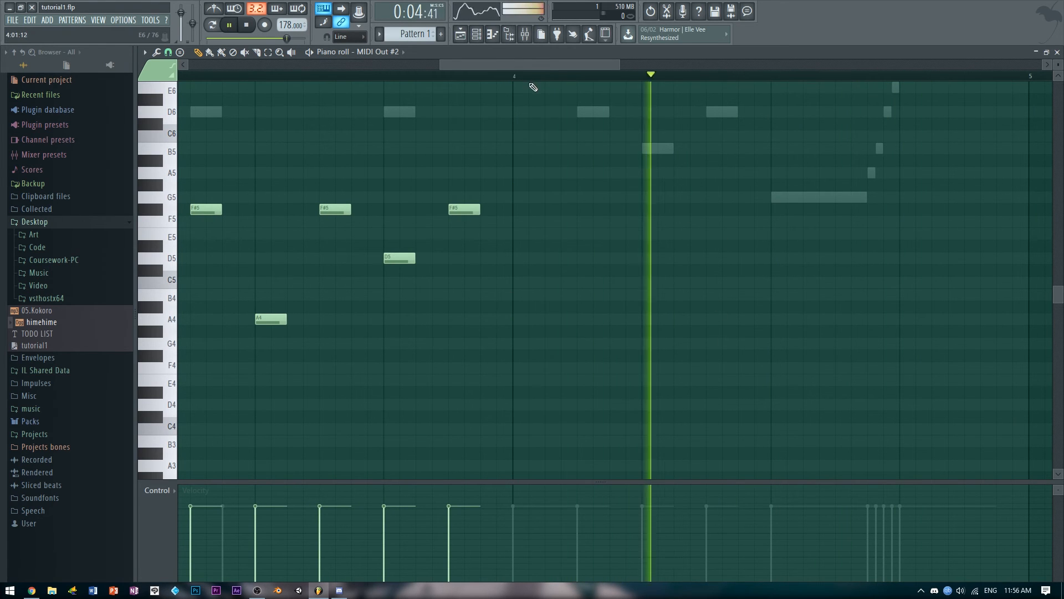
pyautogui.press('space')
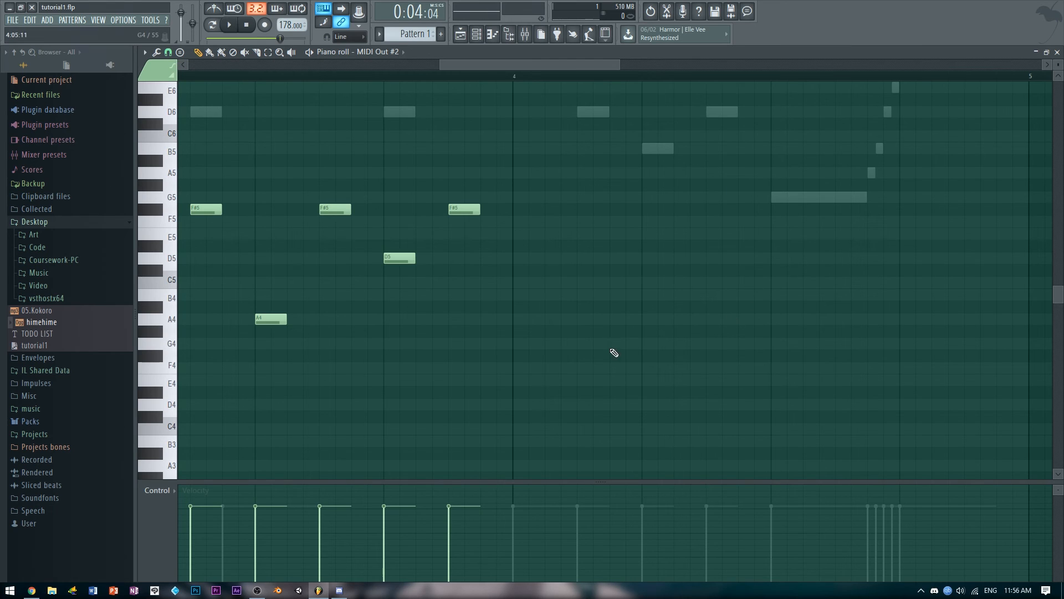
pyautogui.moveTo(521, 344)
pyautogui.mouseDown()
pyautogui.moveTo(519, 355)
pyautogui.moveTo(520, 345)
pyautogui.mouseUp()
pyautogui.click(571, 260)
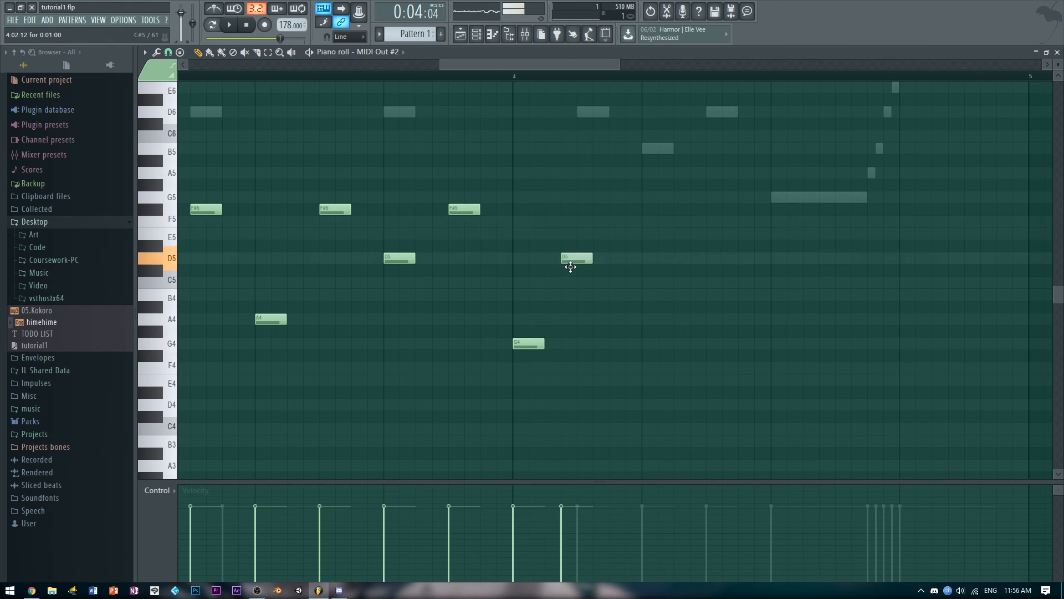
pyautogui.moveTo(570, 266); pyautogui.dragTo(586, 265)
pyautogui.click(649, 296)
pyautogui.click(717, 258)
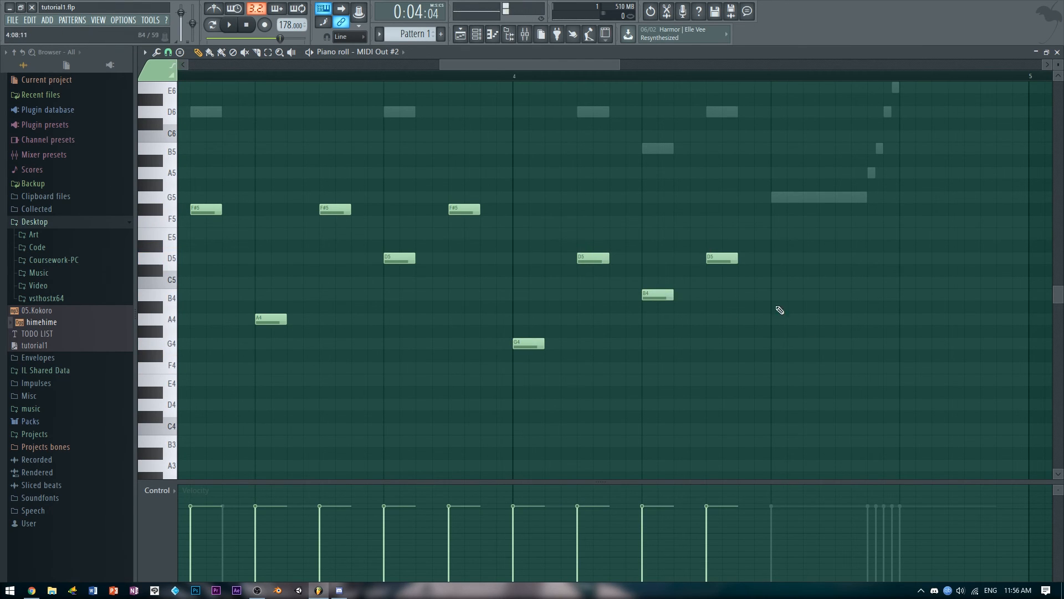
pyautogui.moveTo(776, 331); pyautogui.dragTo(773, 343)
pyautogui.press('space')
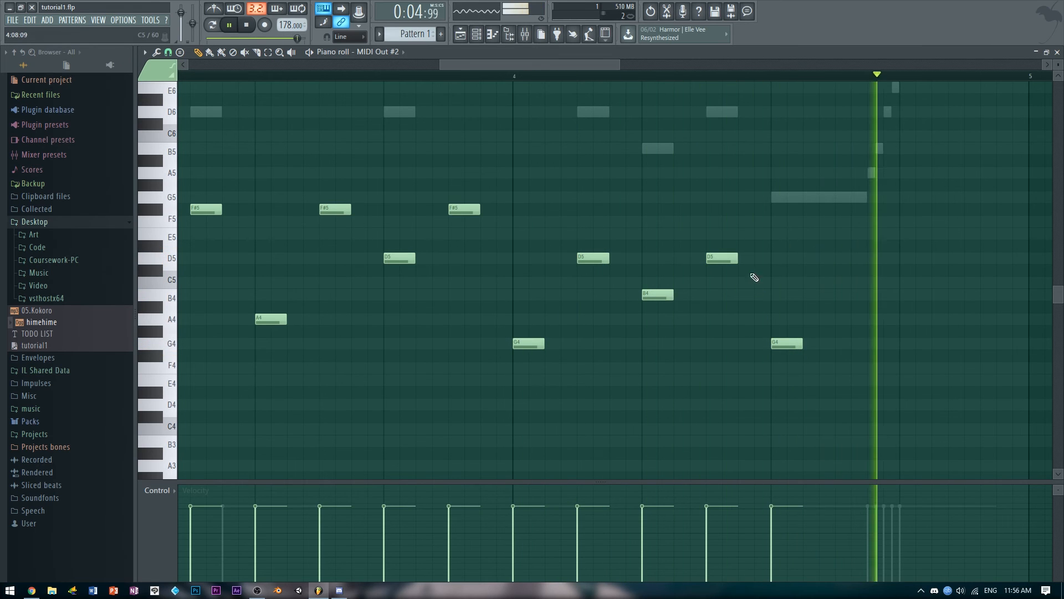
pyautogui.press('space')
# Add a G5 bass note lasting from step 13 of bar 4 to the start of bar 5, and play it back
pyautogui.moveTo(571, 65); pyautogui.dragTo(612, 67)
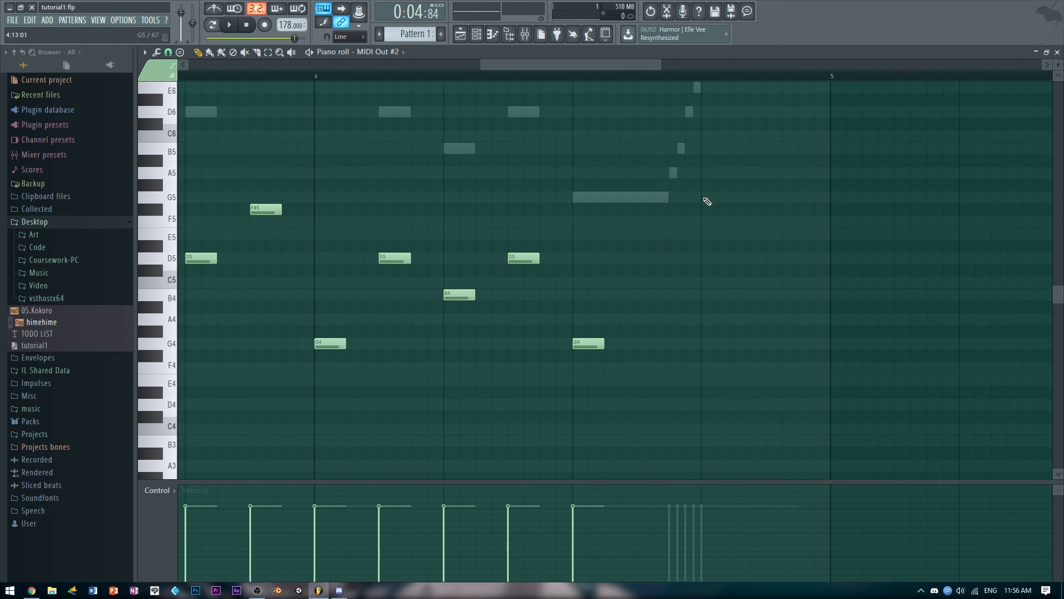
pyautogui.press('space')
pyautogui.press('space')
pyautogui.press('space')
pyautogui.press('space')
pyautogui.moveTo(717, 257)
pyautogui.mouseDown()
pyautogui.moveTo(714, 198)
pyautogui.moveTo(652, 201)
pyautogui.mouseUp()
pyautogui.hotkey('ctrl', 'z')
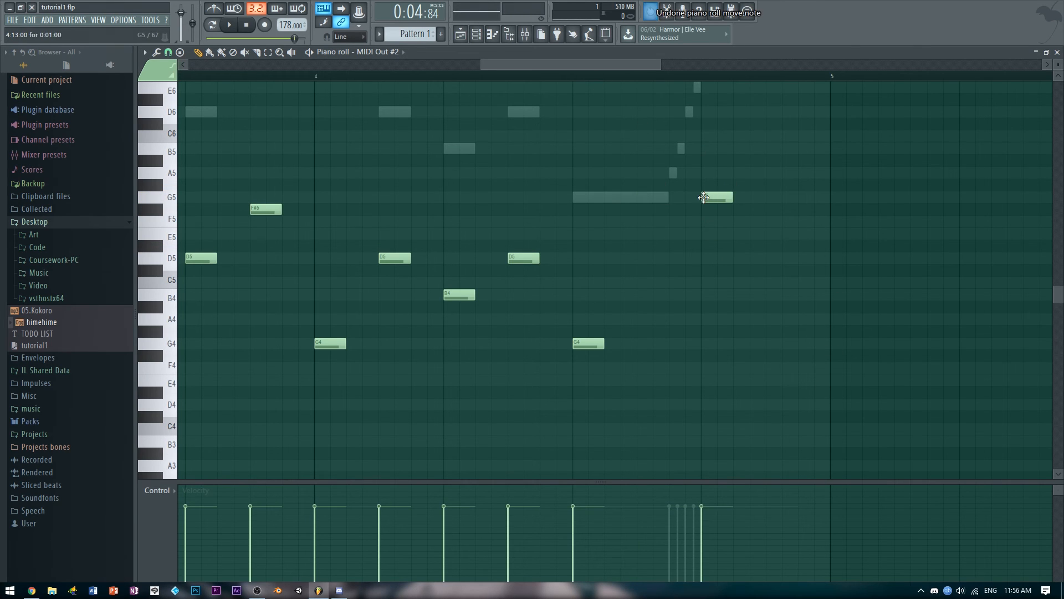
pyautogui.press('space')
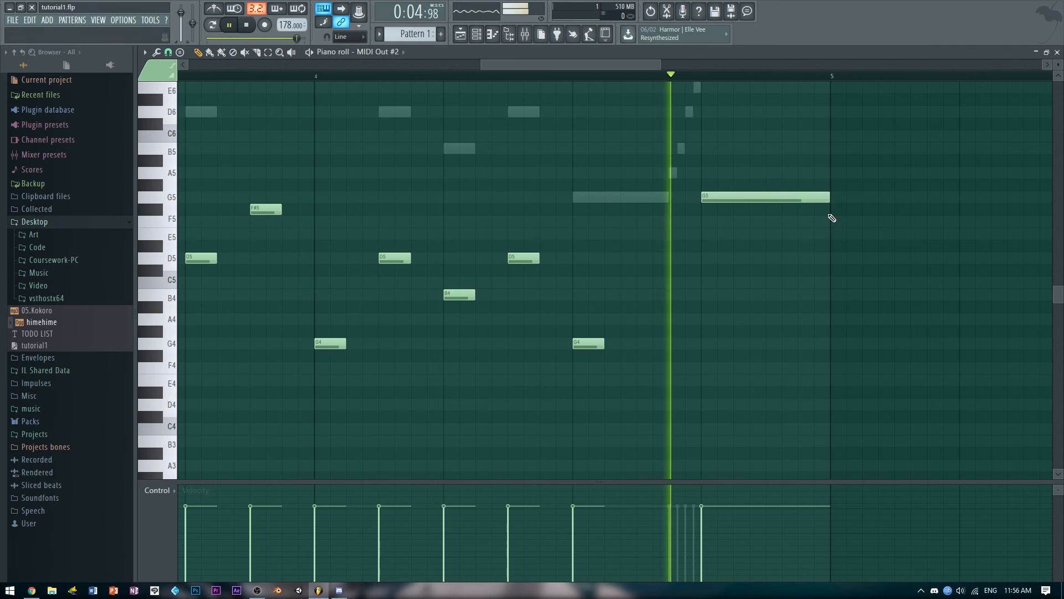
pyautogui.press('space')
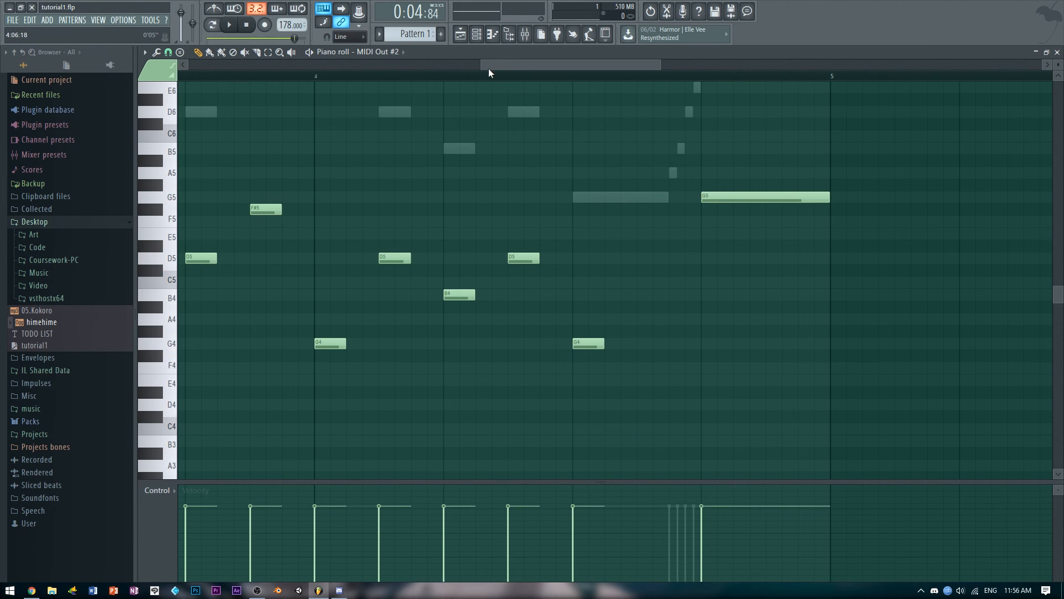
# Show the channel pitch control in an enlarged lane and draw a pitch bend rising and then falling across the long G5 note
pyautogui.moveTo(487, 68); pyautogui.dragTo(563, 142)
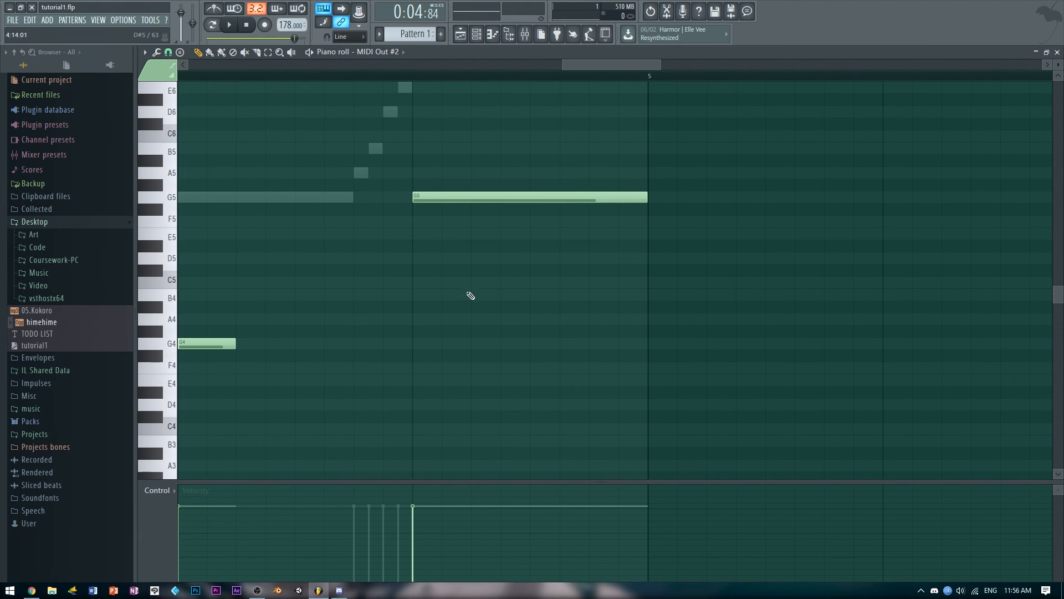
pyautogui.click(164, 491)
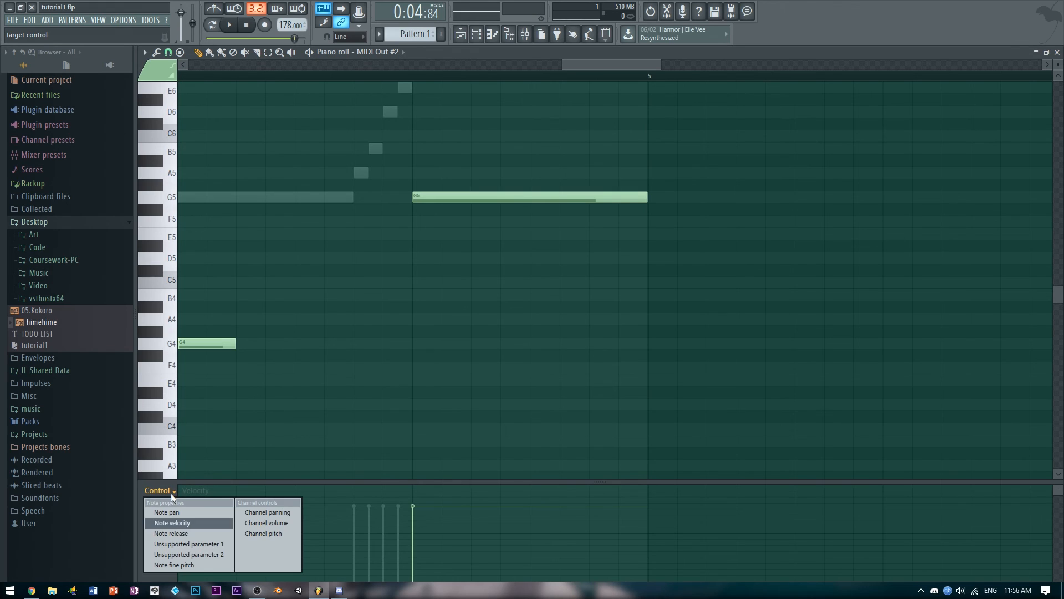
pyautogui.click(280, 531)
pyautogui.moveTo(384, 481); pyautogui.dragTo(400, 387)
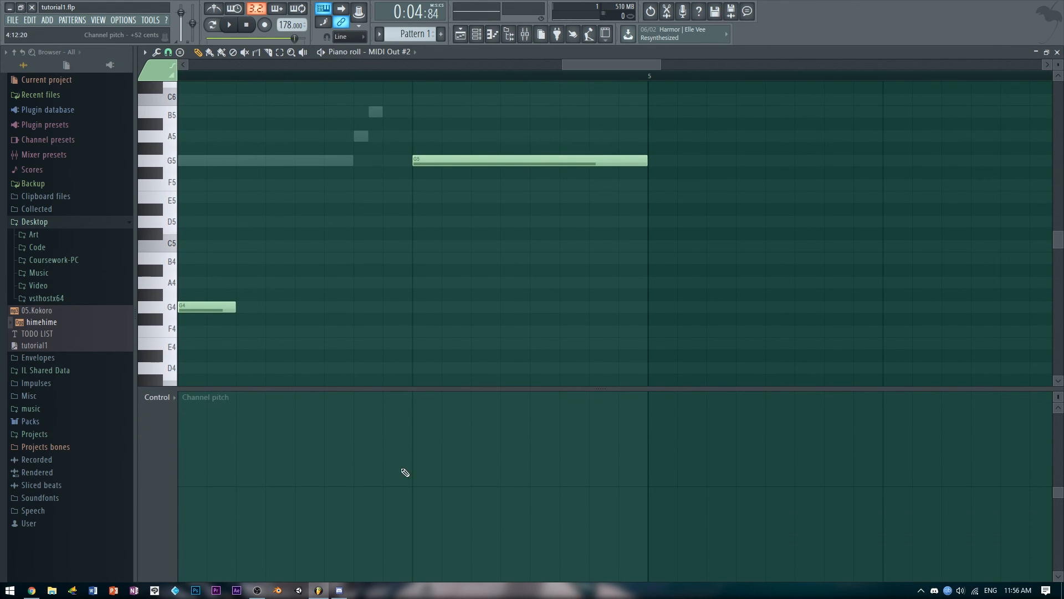
pyautogui.moveTo(392, 495)
pyautogui.mouseDown()
pyautogui.moveTo(444, 417)
pyautogui.moveTo(485, 402)
pyautogui.moveTo(580, 583)
pyautogui.mouseUp()
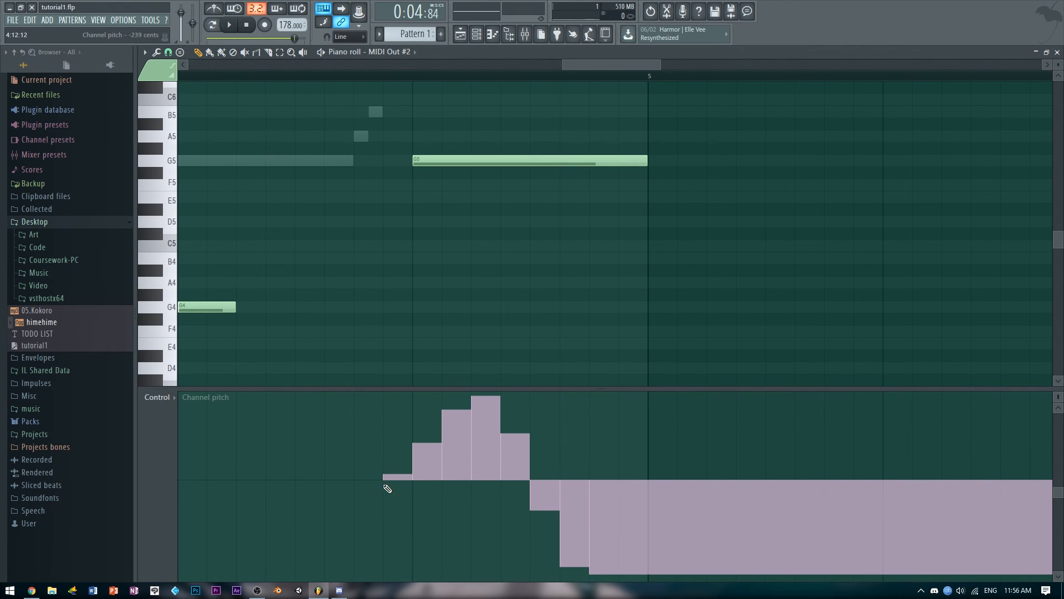
# Flatten the channel pitch events around the long G5 note to zero, clearing the earlier bend
pyautogui.moveTo(384, 485); pyautogui.dragTo(624, 491)
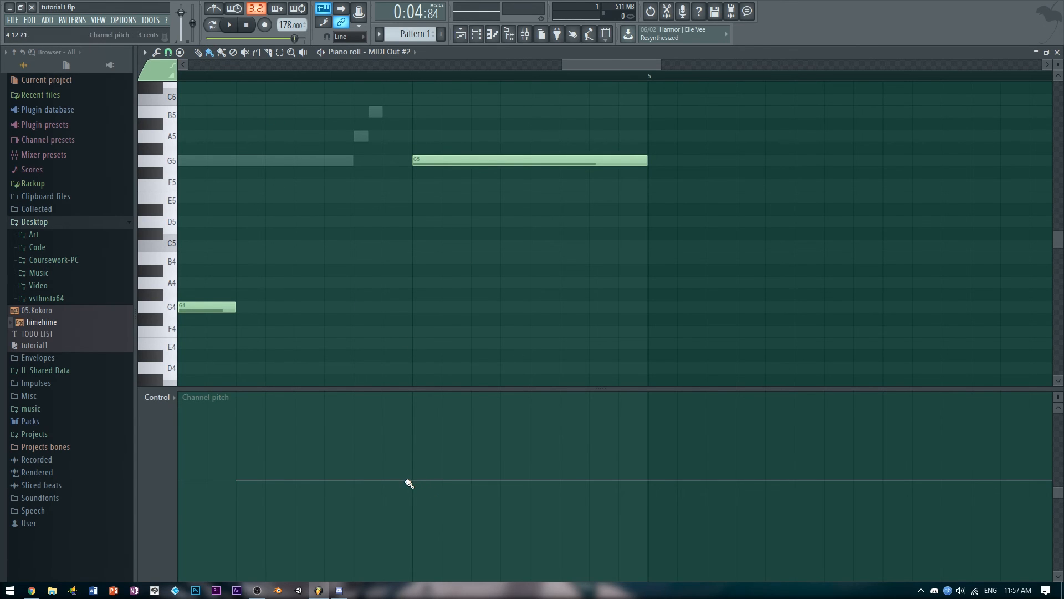
pyautogui.moveTo(411, 483)
pyautogui.mouseDown()
pyautogui.moveTo(523, 511)
pyautogui.moveTo(656, 579)
pyautogui.mouseUp()
pyautogui.press('space')
pyautogui.press('space')
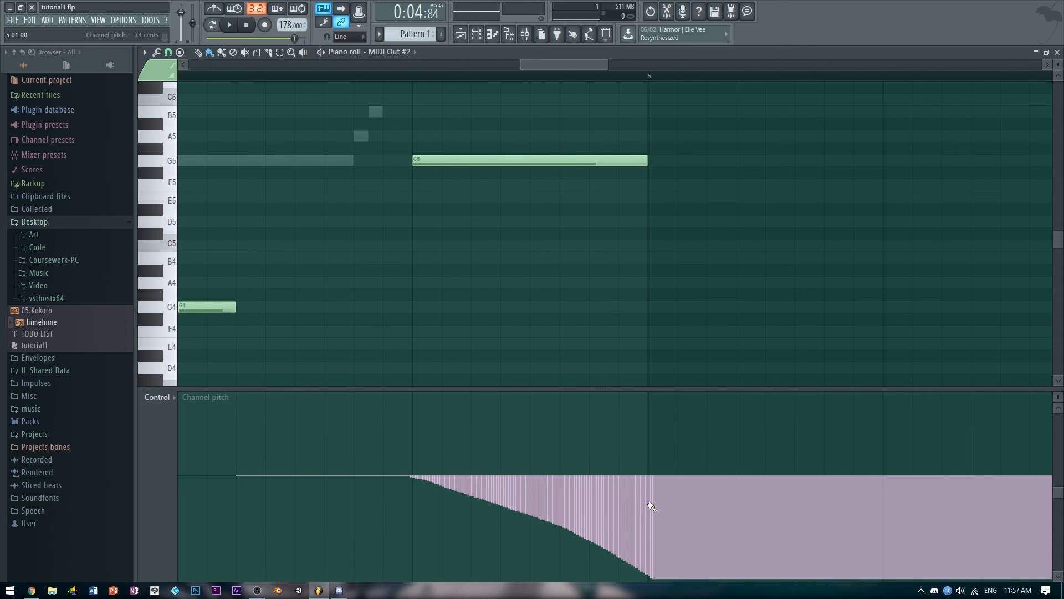
pyautogui.hotkey('ctrl', 'z')
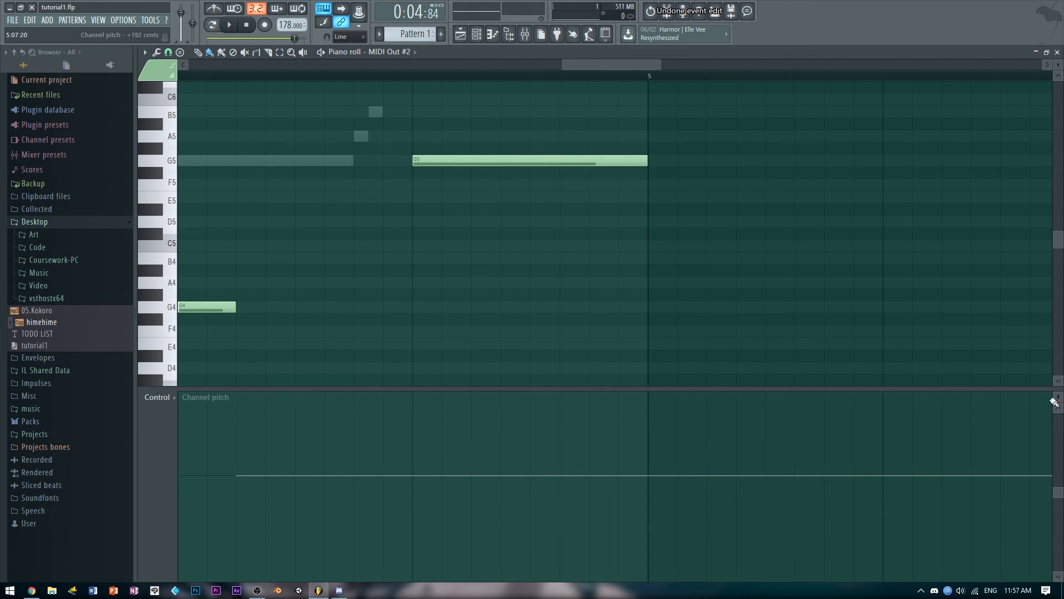
# Draw a smooth falling channel pitch slide across the long G5 note up to bar 5 and play it back
pyautogui.moveTo(1058, 397); pyautogui.dragTo(1059, 408)
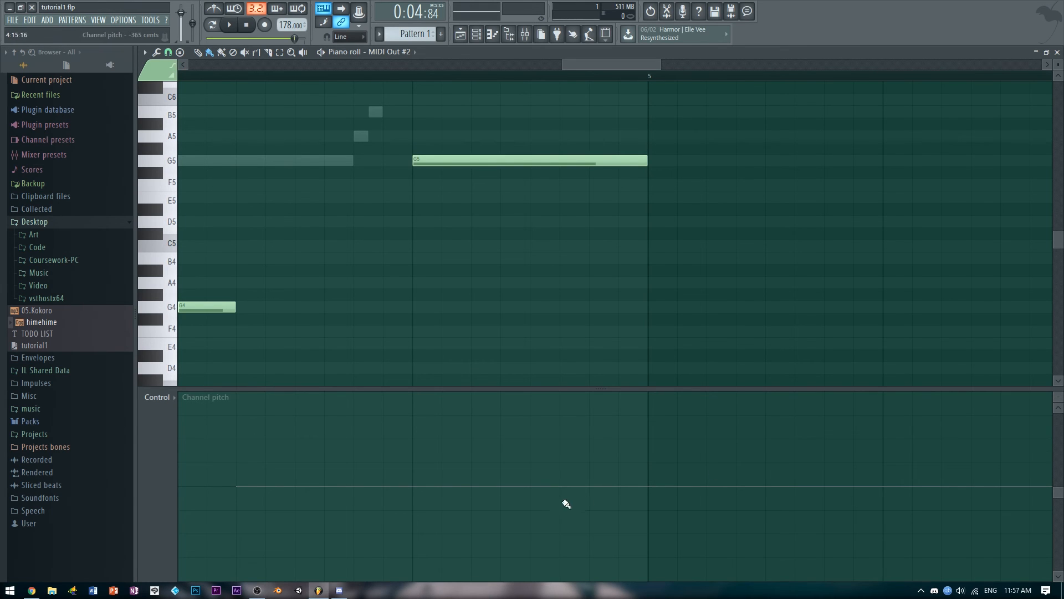
pyautogui.moveTo(439, 489); pyautogui.dragTo(653, 570)
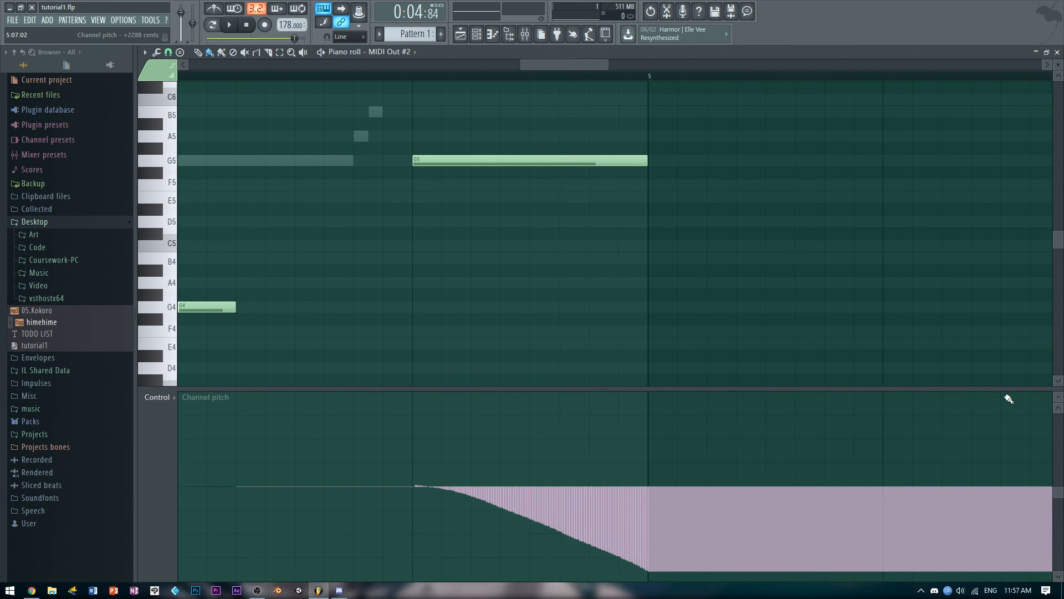
pyautogui.moveTo(1051, 403); pyautogui.dragTo(1051, 393)
pyautogui.press('space')
pyautogui.press('space')
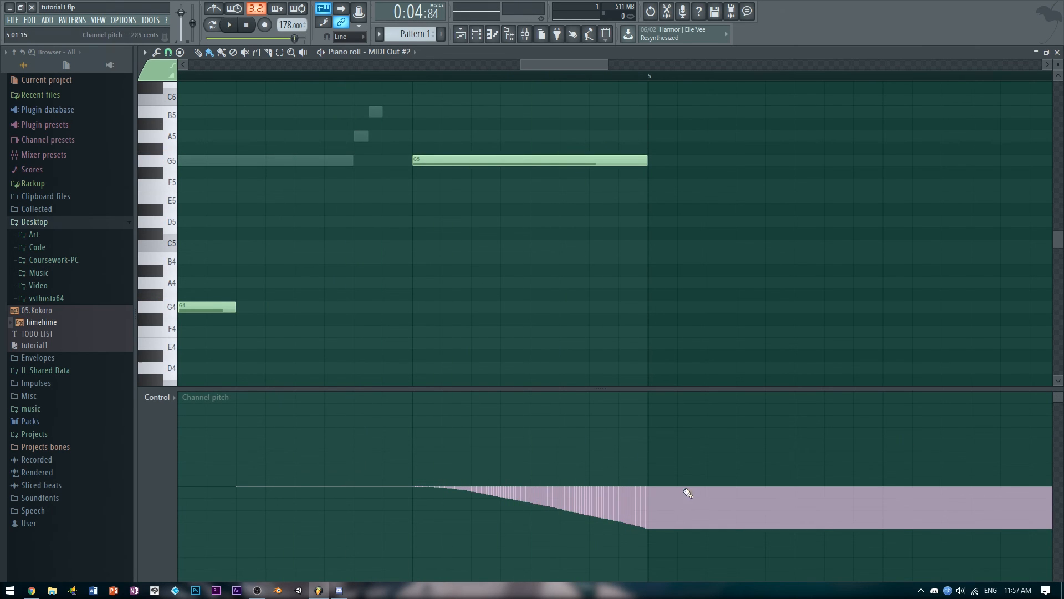
# Reset the channel pitch to zero at bar 5 and before the slide from bar 1, play it back, and close the piano roll
pyautogui.click(652, 488)
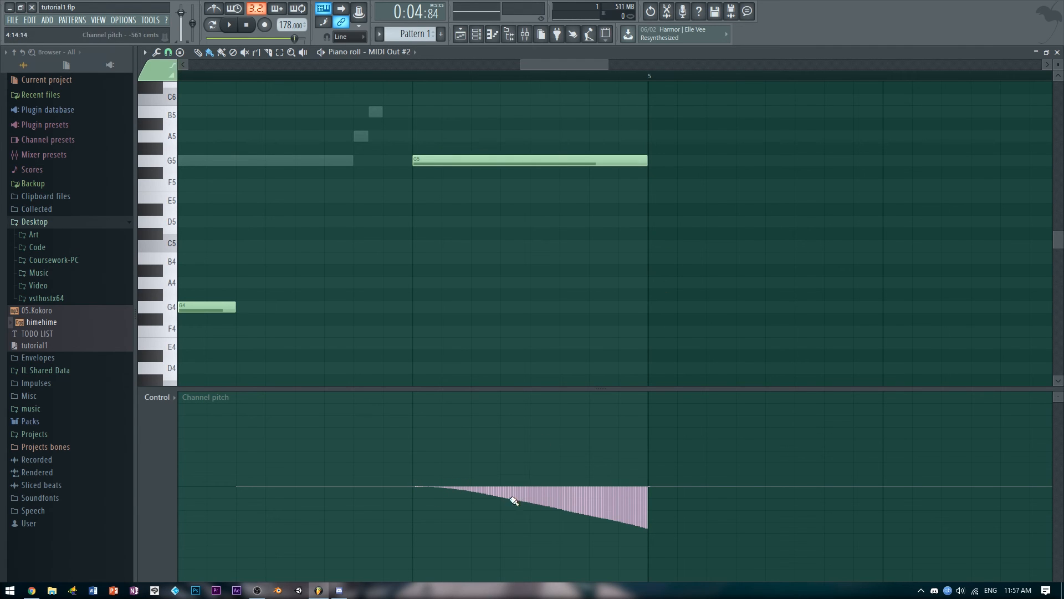
pyautogui.click(384, 87)
pyautogui.press('space')
pyautogui.hotkey('ctrl', 'z')
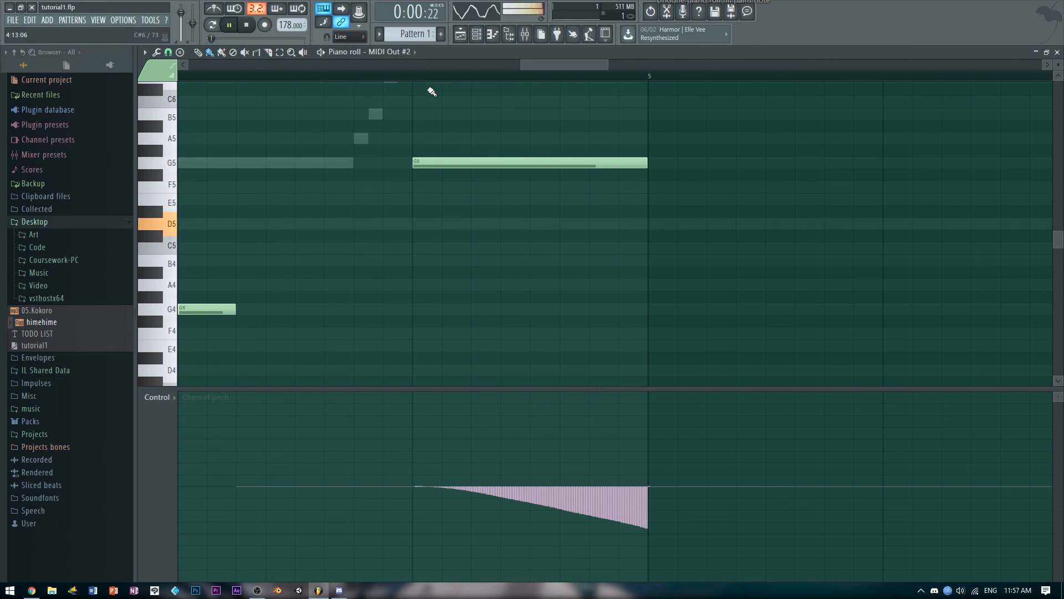
pyautogui.press('space')
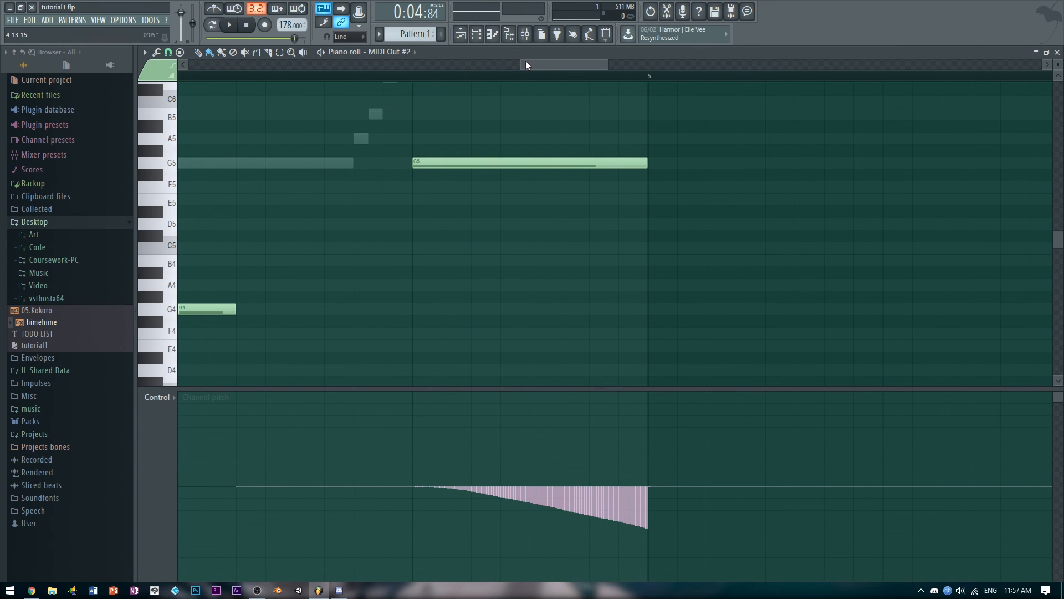
pyautogui.moveTo(525, 64); pyautogui.dragTo(186, 65)
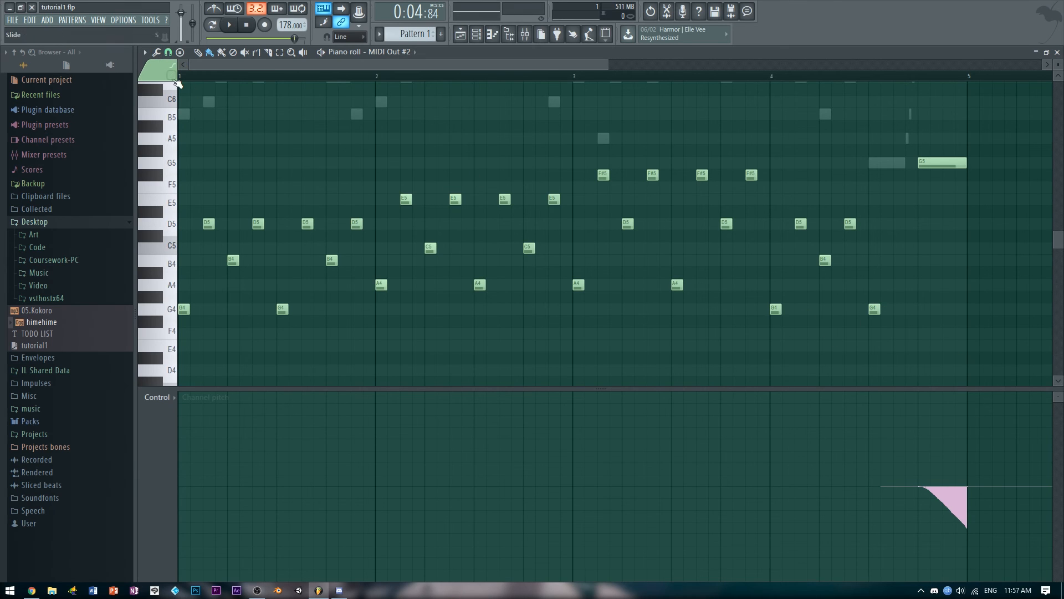
pyautogui.click(350, 488)
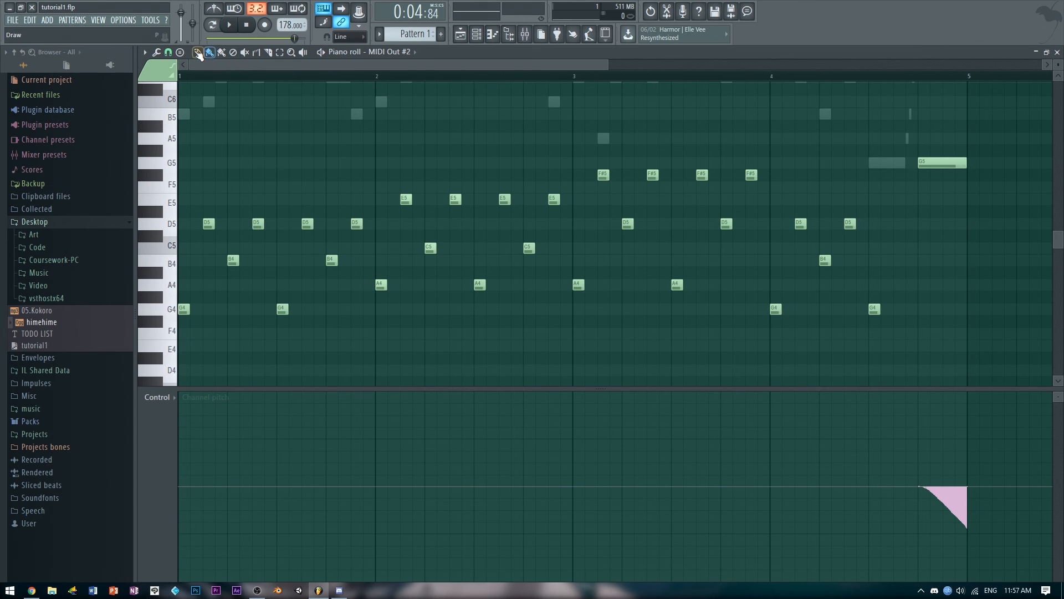
pyautogui.click(1057, 52)
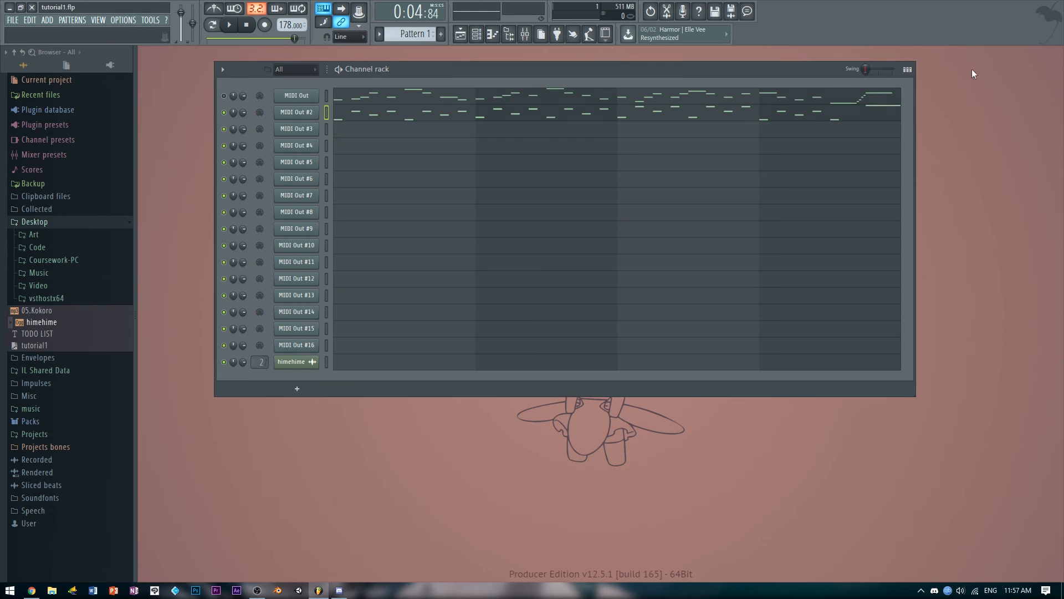
# Play the transcribed melody and bass together without the reference, then play the bass channel alone
pyautogui.click(246, 24)
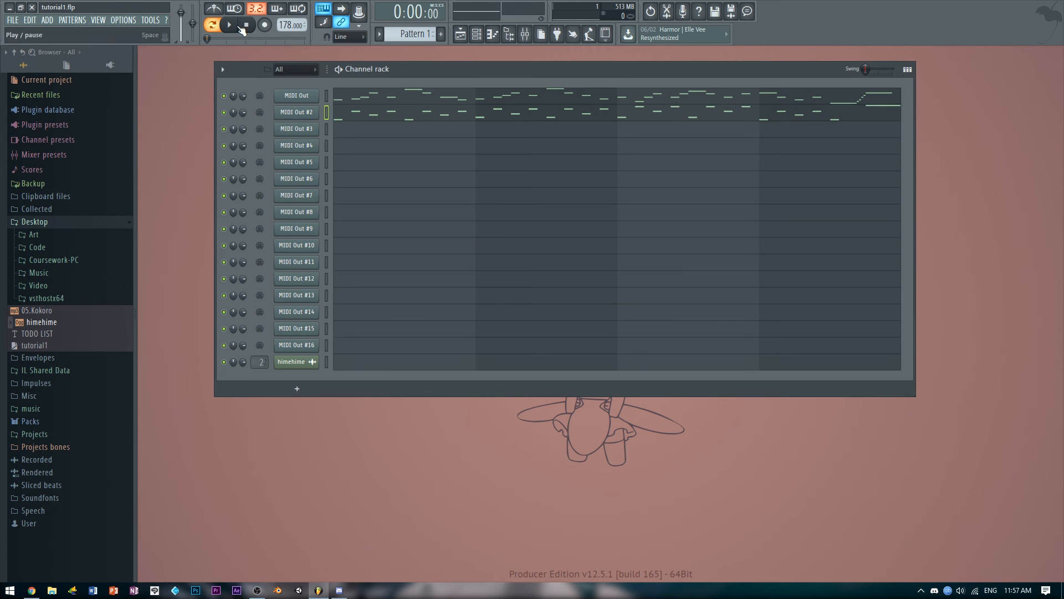
pyautogui.click(229, 24)
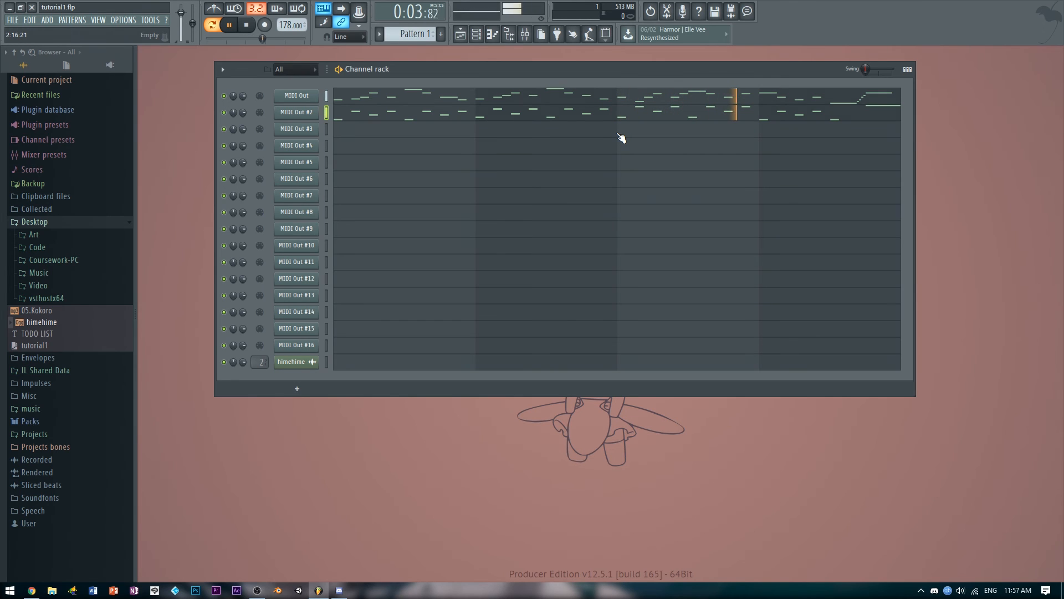
pyautogui.click(229, 24)
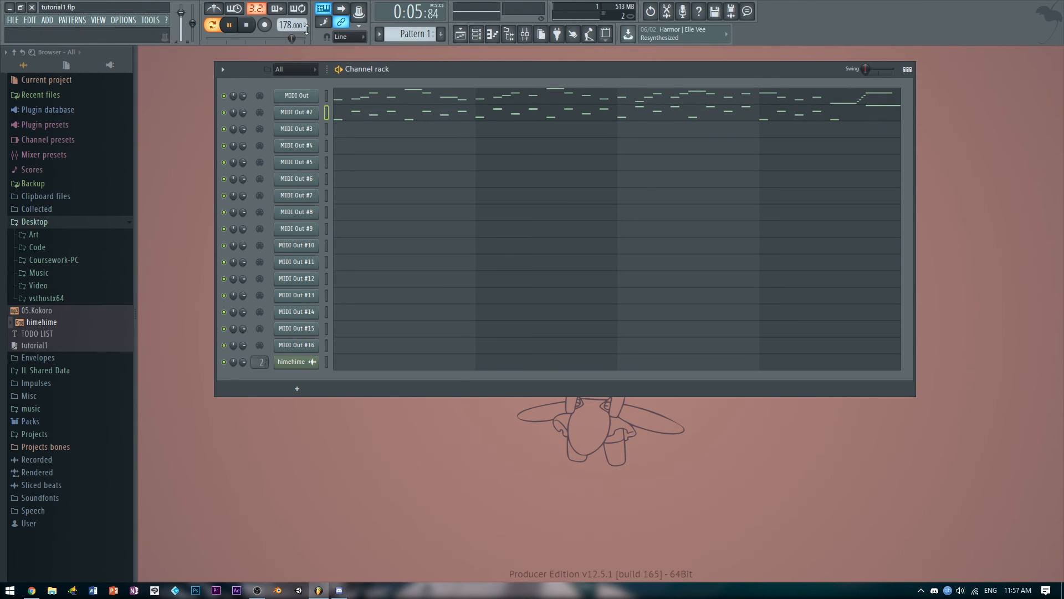
pyautogui.click(246, 25)
pyautogui.click(234, 27)
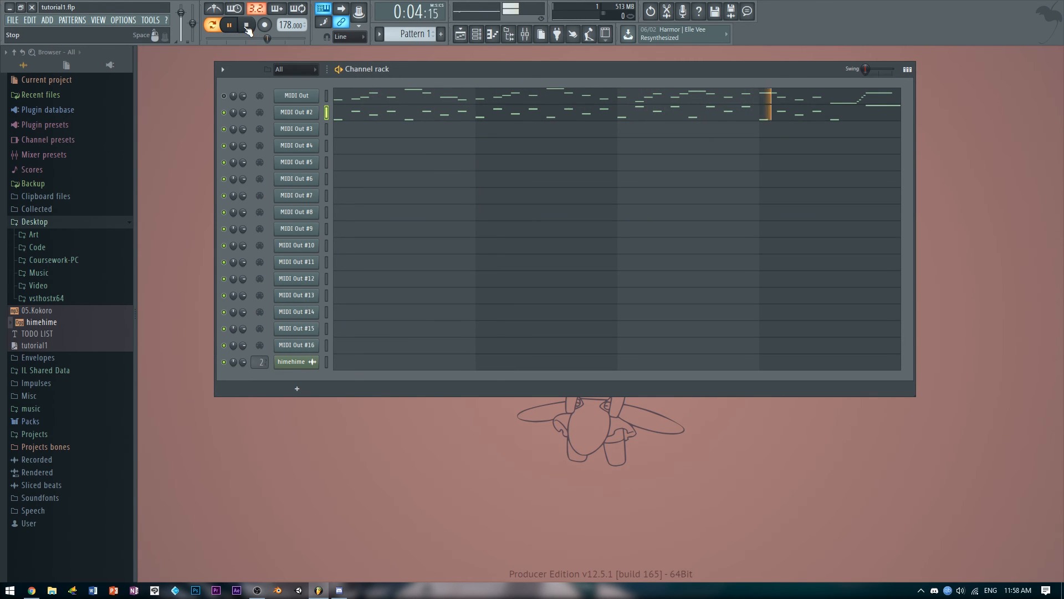
pyautogui.click(247, 26)
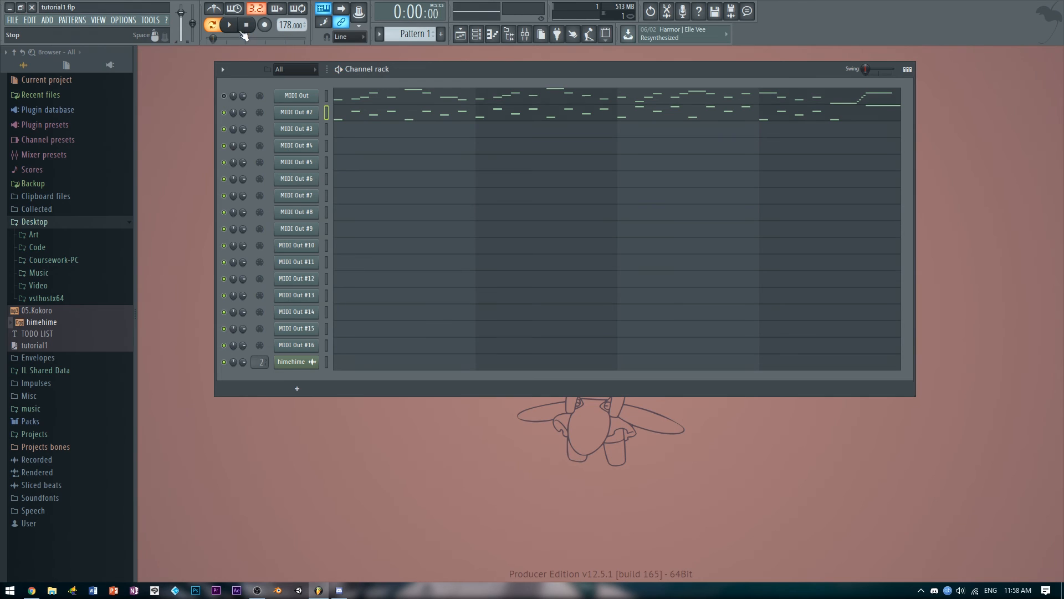
# Mute the MIDI Out and MIDI Out #2 channels and check the playback
pyautogui.click(224, 113)
pyautogui.click(224, 96)
pyautogui.click(229, 25)
pyautogui.click(246, 24)
# Reset the Fruity Parametric EQ 2 on mixer Insert 2 to its Default preset and play the reference
pyautogui.click(524, 34)
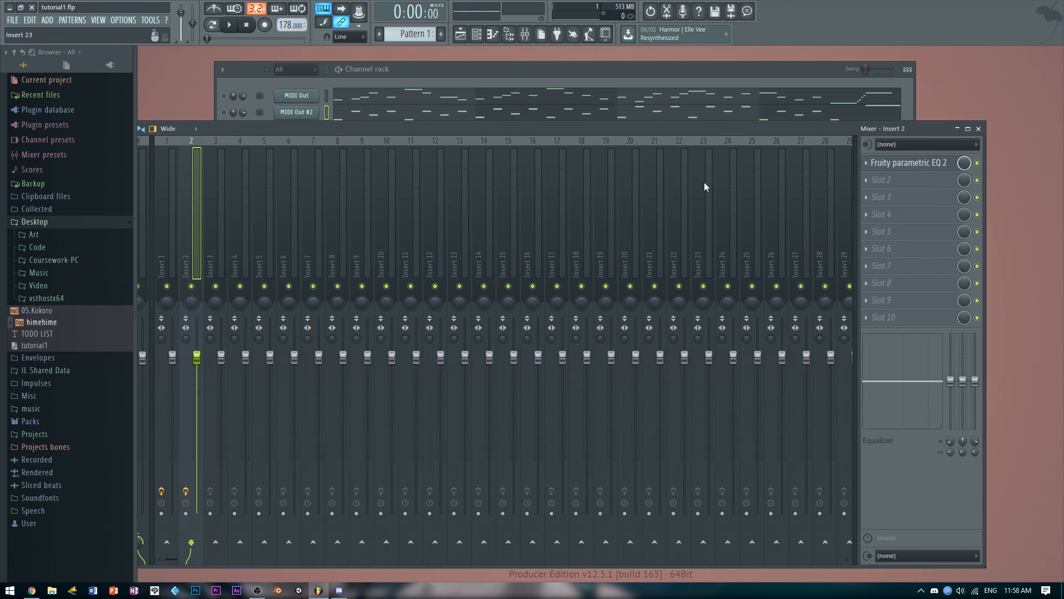
pyautogui.click(951, 166)
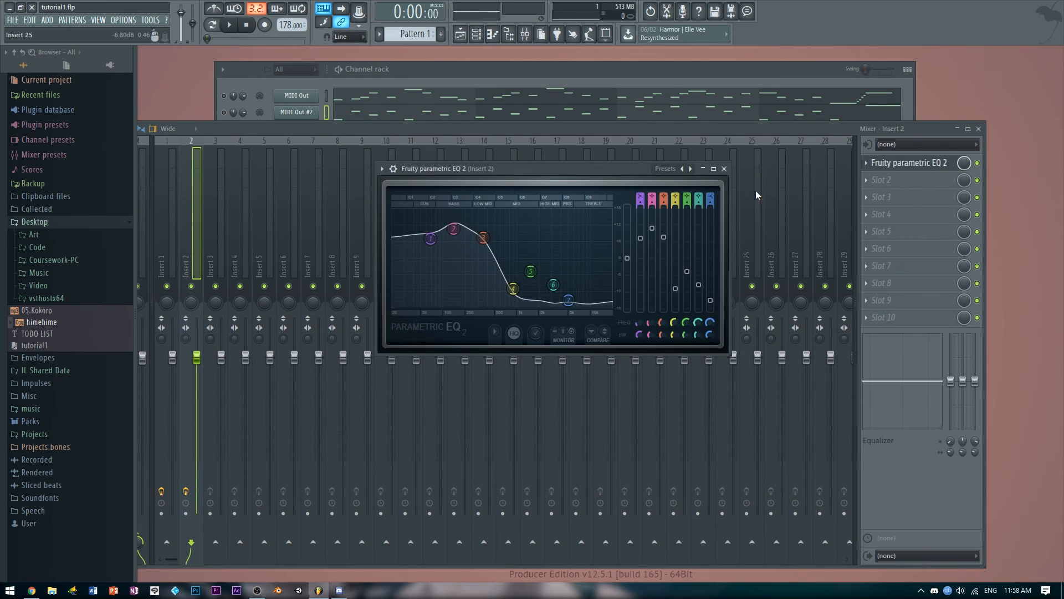
pyautogui.rightClick(691, 170)
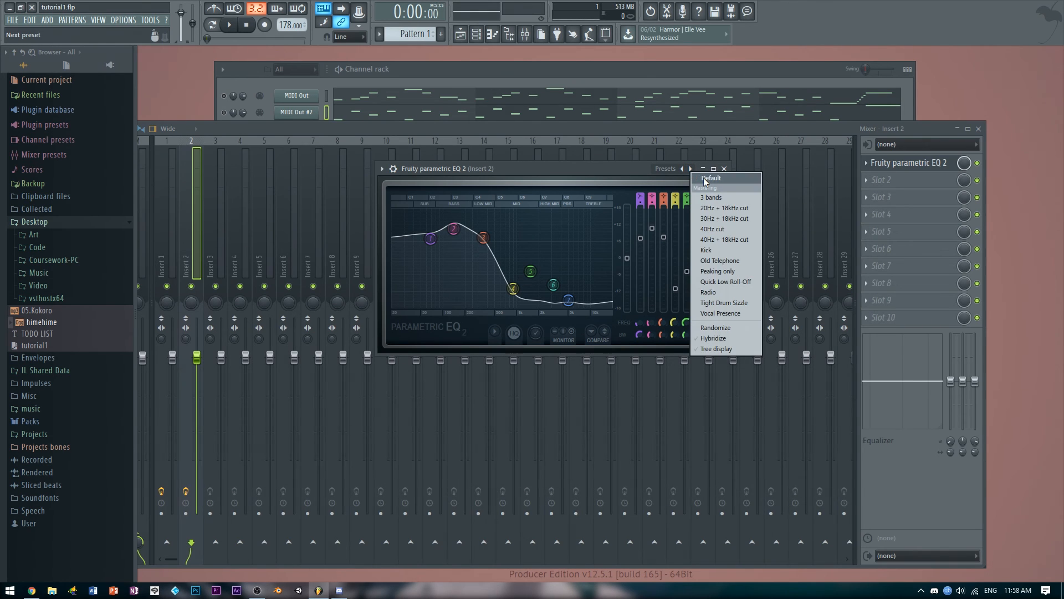
pyautogui.click(709, 178)
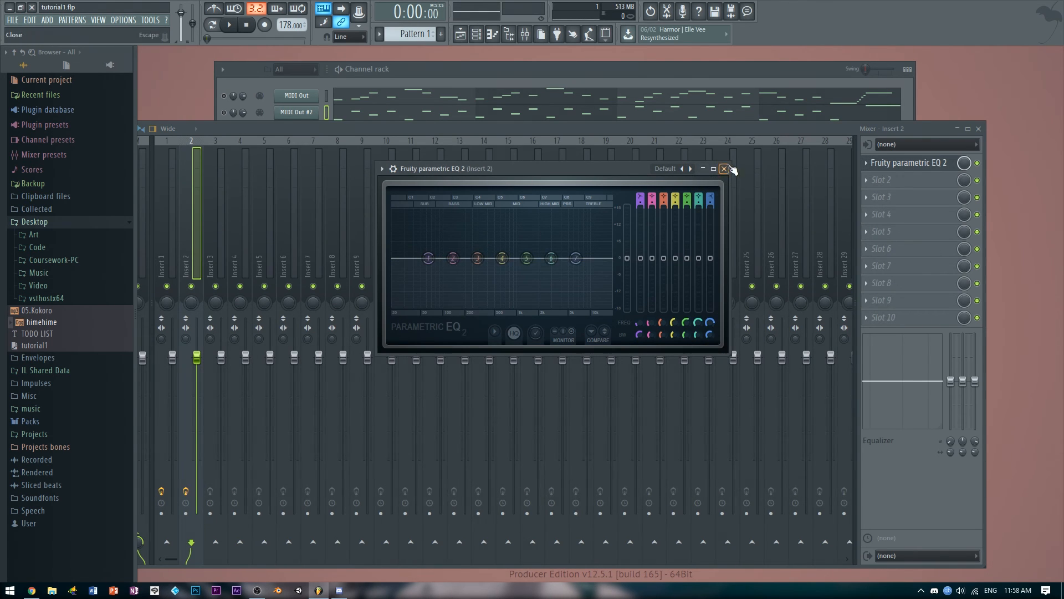
pyautogui.click(724, 169)
pyautogui.click(978, 129)
pyautogui.press('space')
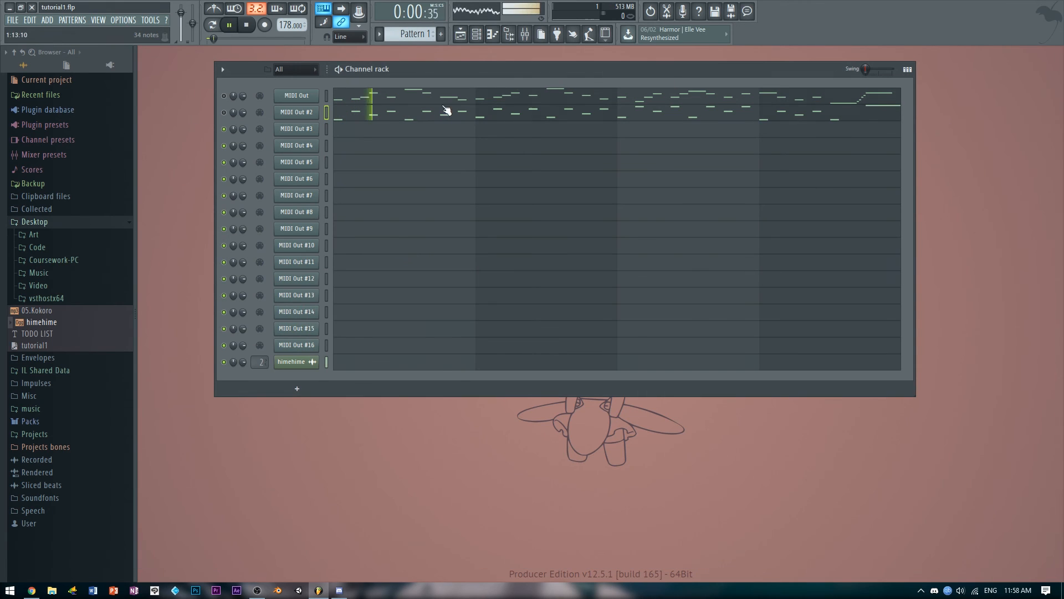
pyautogui.press('space')
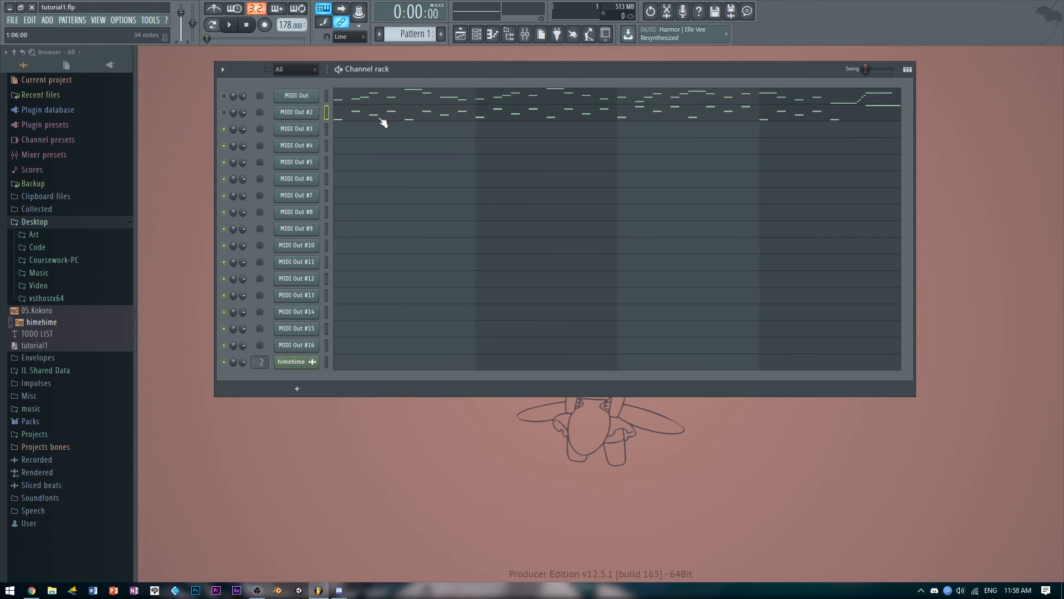
# Open MIDI Out #10 in the piano roll and listen to the reference's drums in the first half of bar 1
pyautogui.click(360, 246)
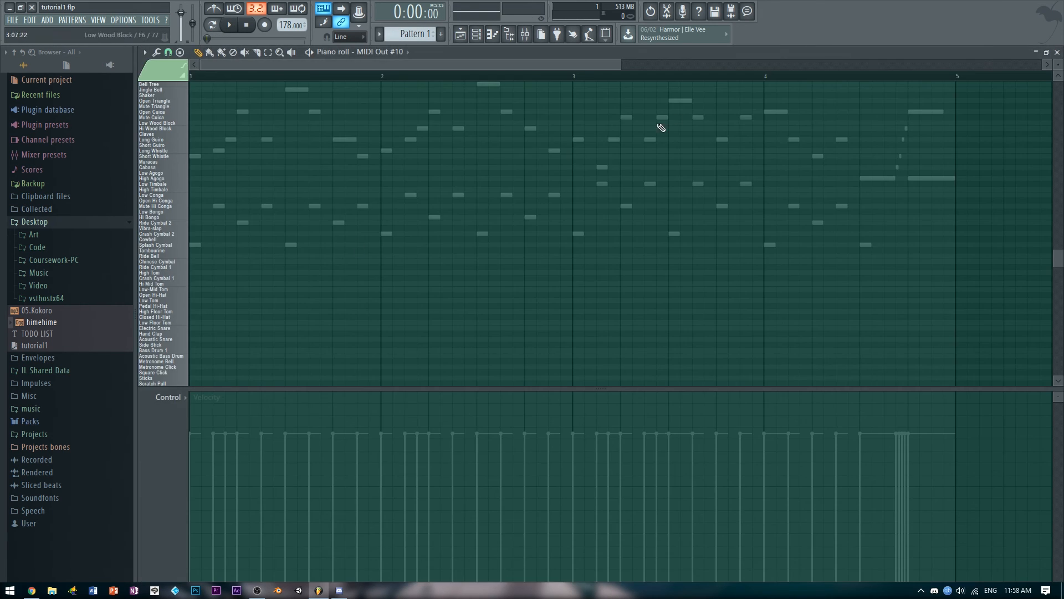
pyautogui.moveTo(622, 61); pyautogui.dragTo(290, 141)
pyautogui.press('space')
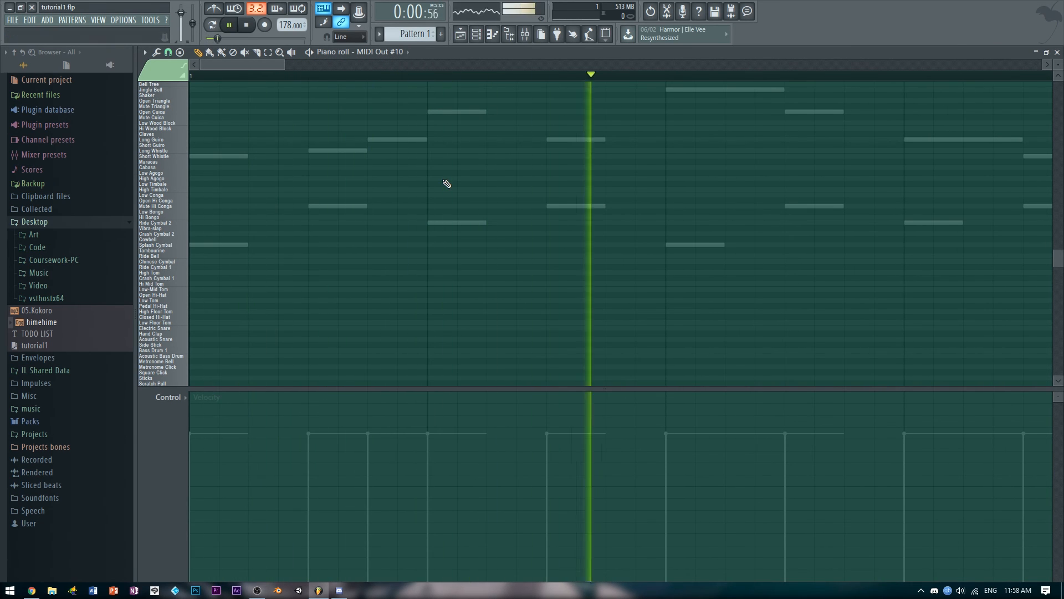
pyautogui.press('space')
pyautogui.press('space')
pyautogui.press('space')
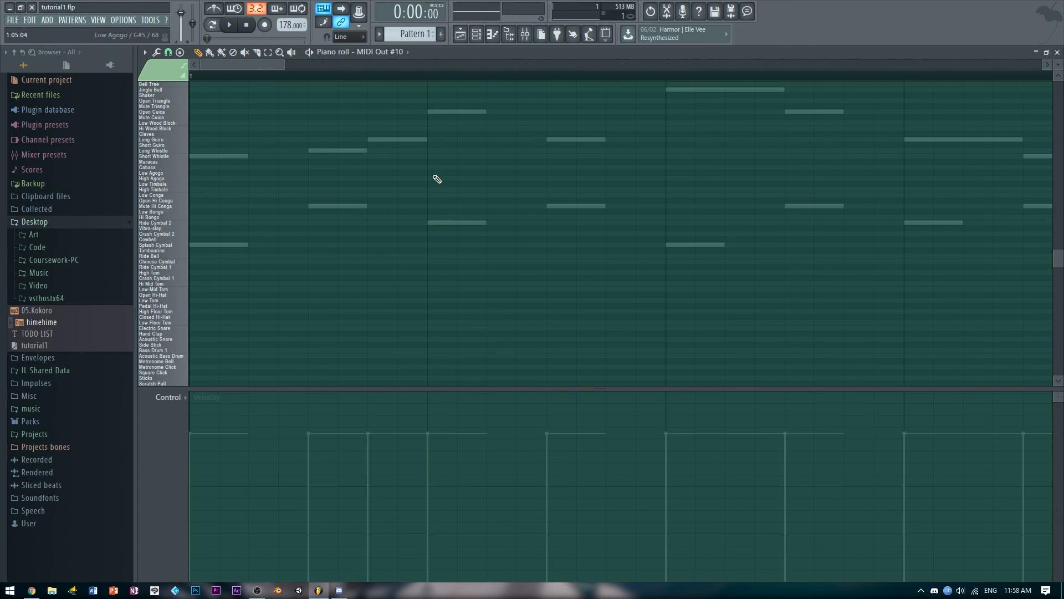
pyautogui.click(221, 245)
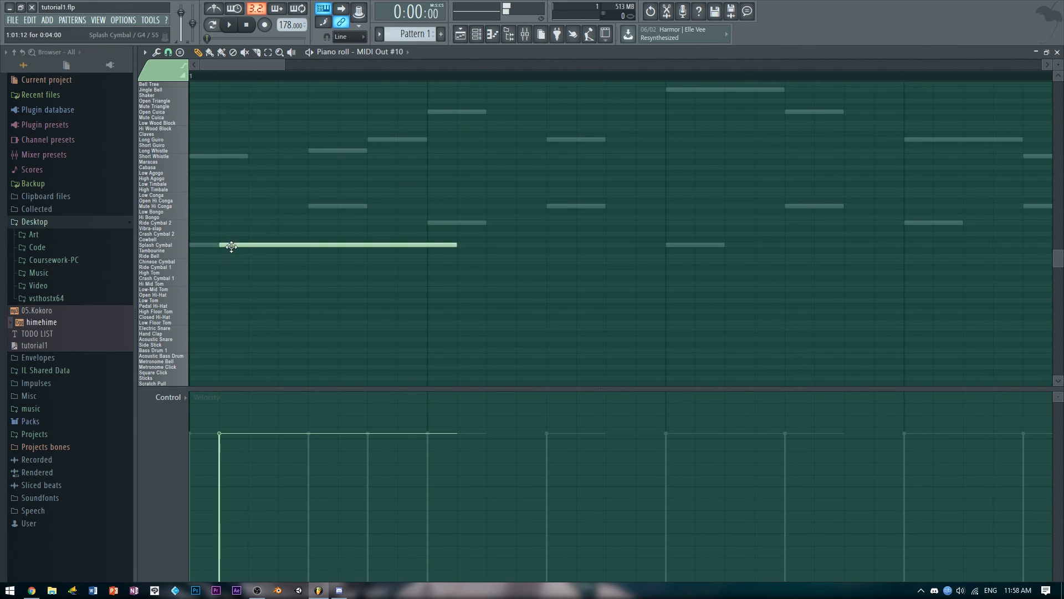
pyautogui.rightClick(228, 245)
pyautogui.press('space')
pyautogui.press('space')
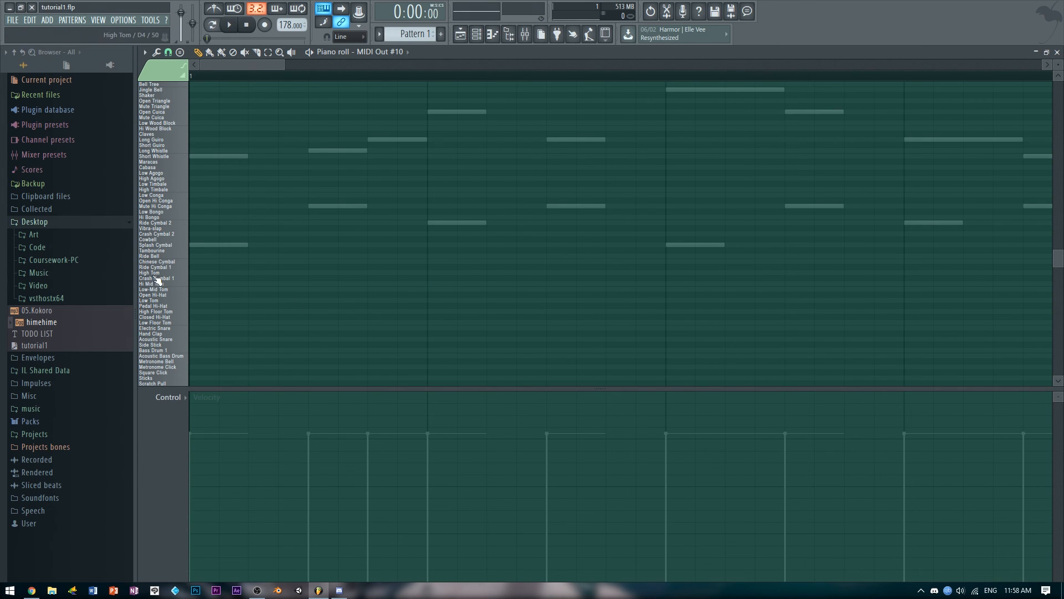
# Audition several drum sounds and add a one-step Acoustic Snare hit on step 5 of bar 1
pyautogui.click(160, 318)
pyautogui.click(160, 312)
pyautogui.click(164, 334)
pyautogui.click(167, 340)
pyautogui.click(170, 340)
pyautogui.click(170, 340)
pyautogui.scroll(-2, 345, 299)
pyautogui.click(435, 306)
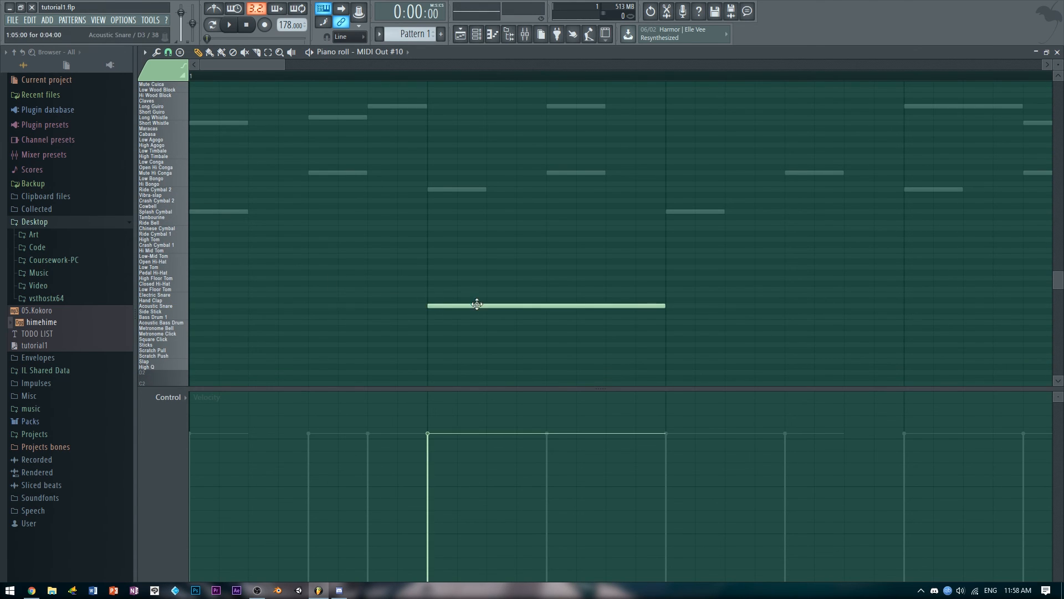
pyautogui.moveTo(664, 313); pyautogui.dragTo(483, 313)
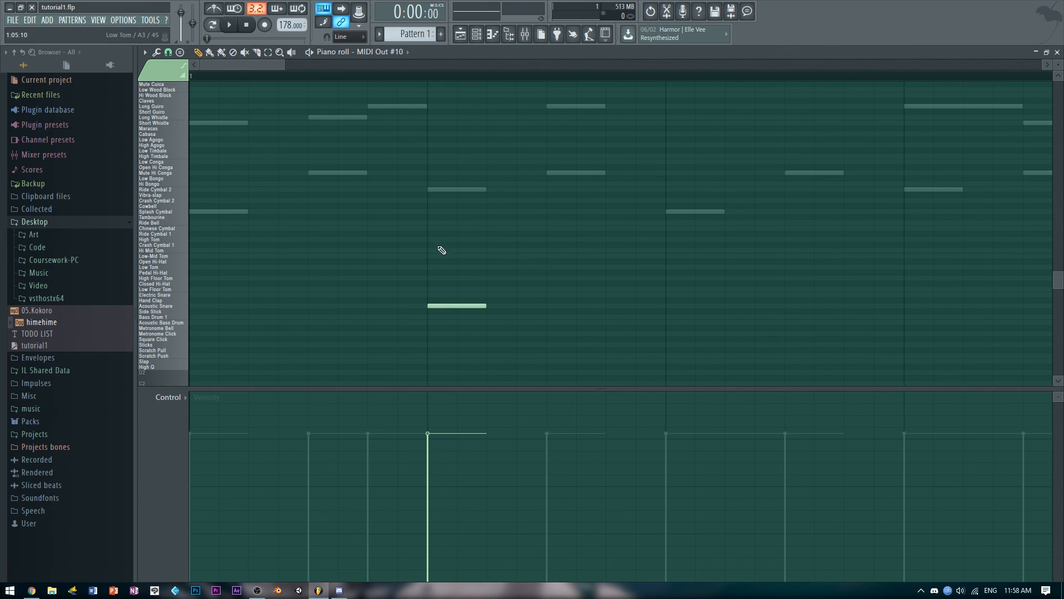
# Enlarge the note area, listen to the reference, and add Acoustic Snare hits on step 13 of bar 1 and step 5 of bar 2
pyautogui.moveTo(282, 60); pyautogui.dragTo(353, 60)
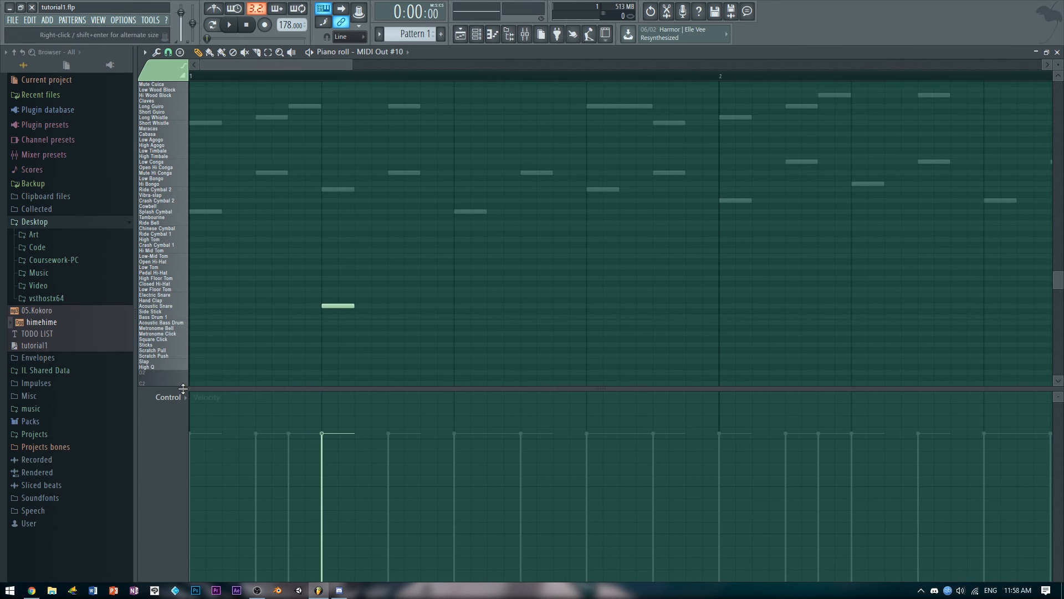
pyautogui.moveTo(183, 389); pyautogui.dragTo(184, 516)
pyautogui.press('space')
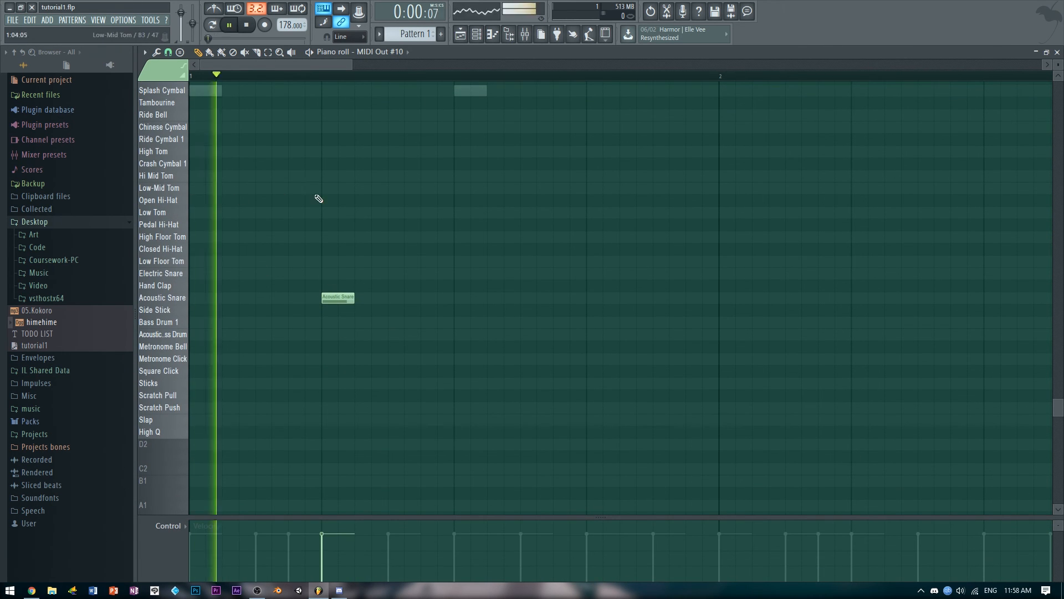
pyautogui.press('space')
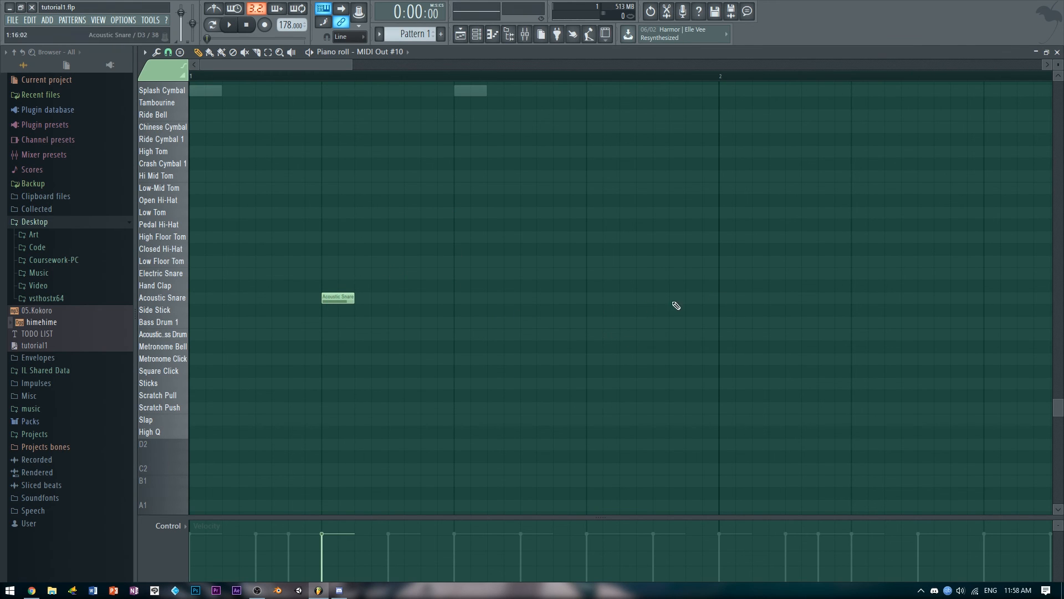
pyautogui.click(599, 302)
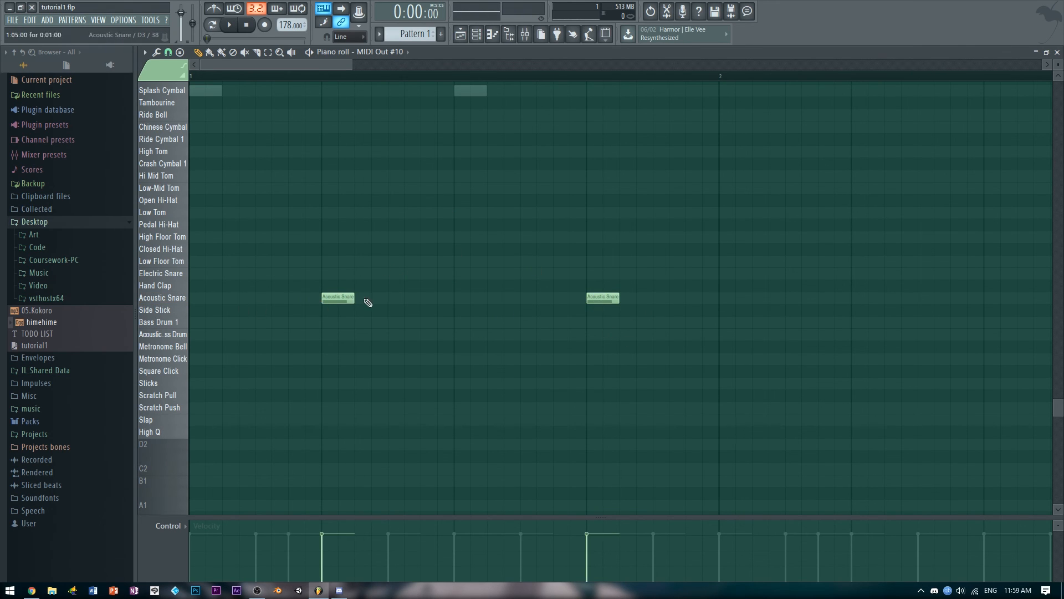
pyautogui.click(865, 302)
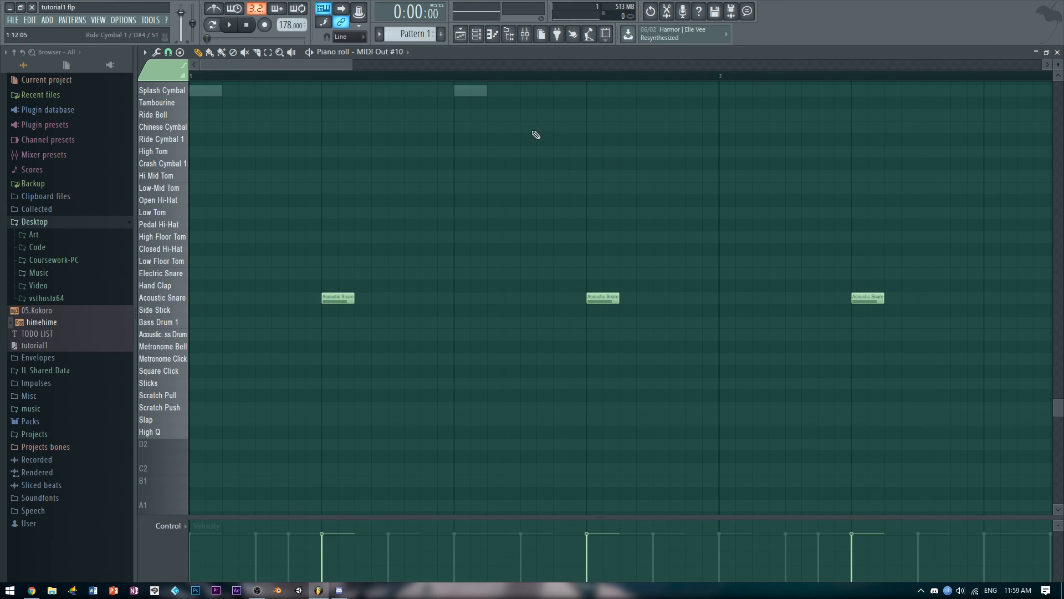
# Add a one-step Acoustic Snare hit on step 13 of bar 2 and listen to the reference
pyautogui.moveTo(355, 63); pyautogui.dragTo(523, 64)
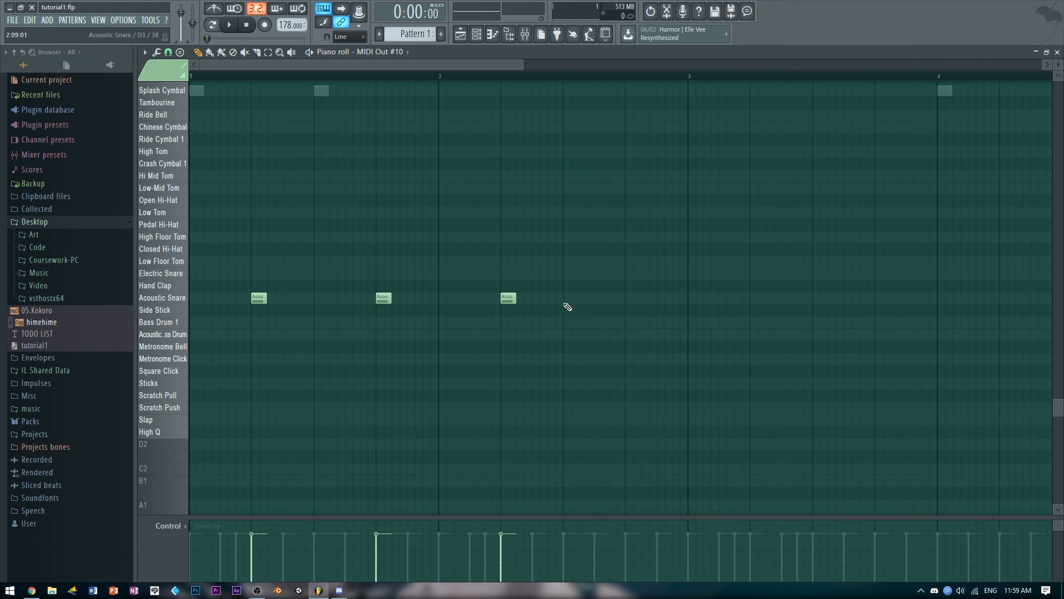
pyautogui.click(619, 302)
pyautogui.moveTo(626, 300); pyautogui.dragTo(634, 300)
pyautogui.press('space')
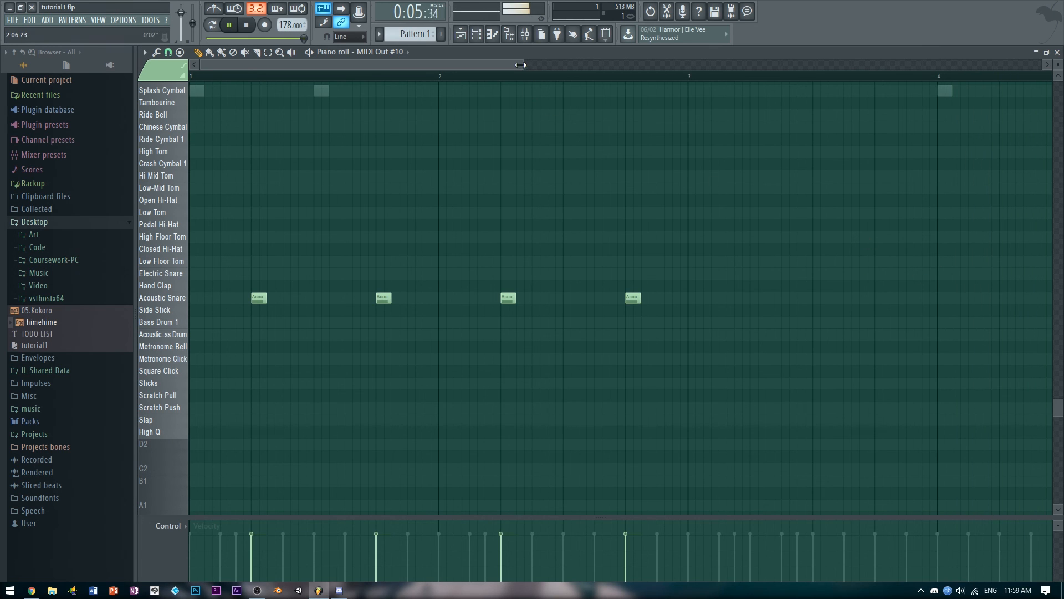
# Duplicate the Acoustic Snare hits of bars 1 and 2 into bars 3 and 4 and listen to the reference
pyautogui.scroll(-2, 637, 218)
pyautogui.moveTo(606, 243)
pyautogui.mouseDown()
pyautogui.moveTo(325, 328)
pyautogui.moveTo(367, 316)
pyautogui.mouseUp()
pyautogui.press('space')
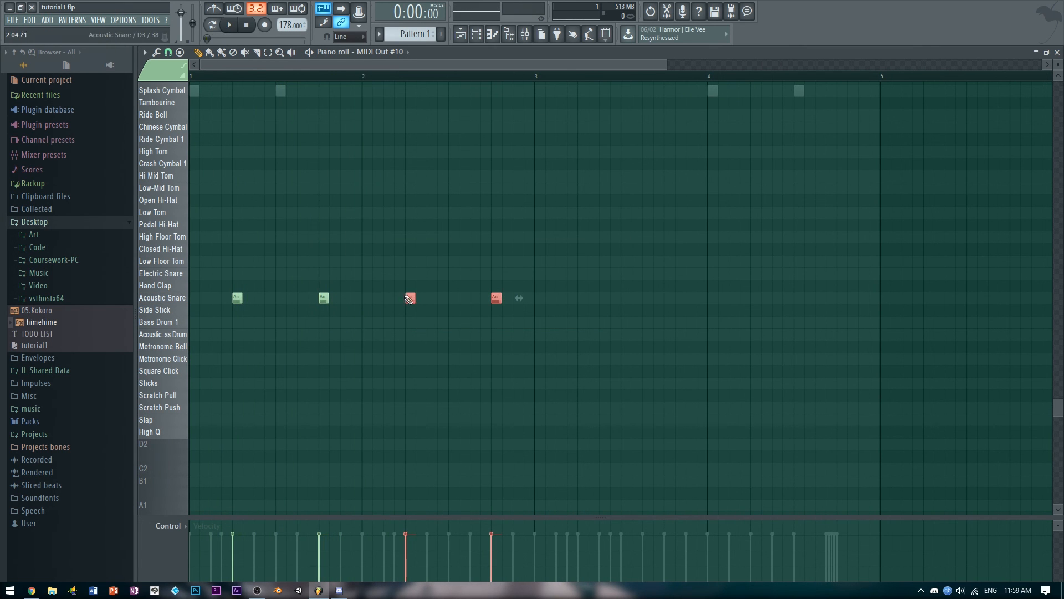
pyautogui.moveTo(589, 244); pyautogui.dragTo(636, 255)
pyautogui.moveTo(234, 298); pyautogui.dragTo(576, 311)
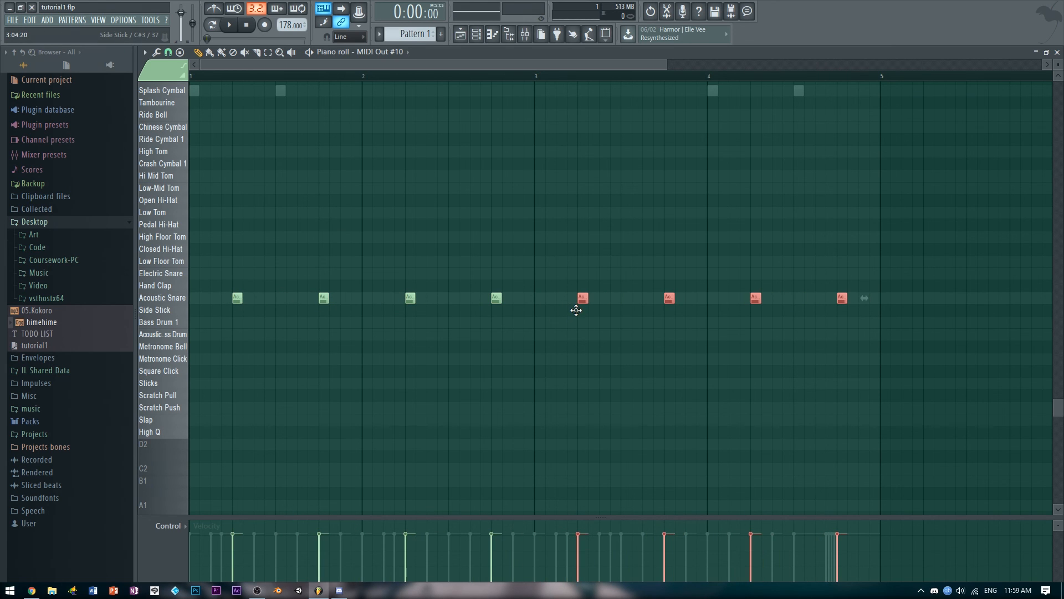
pyautogui.click(605, 332)
pyautogui.press('space')
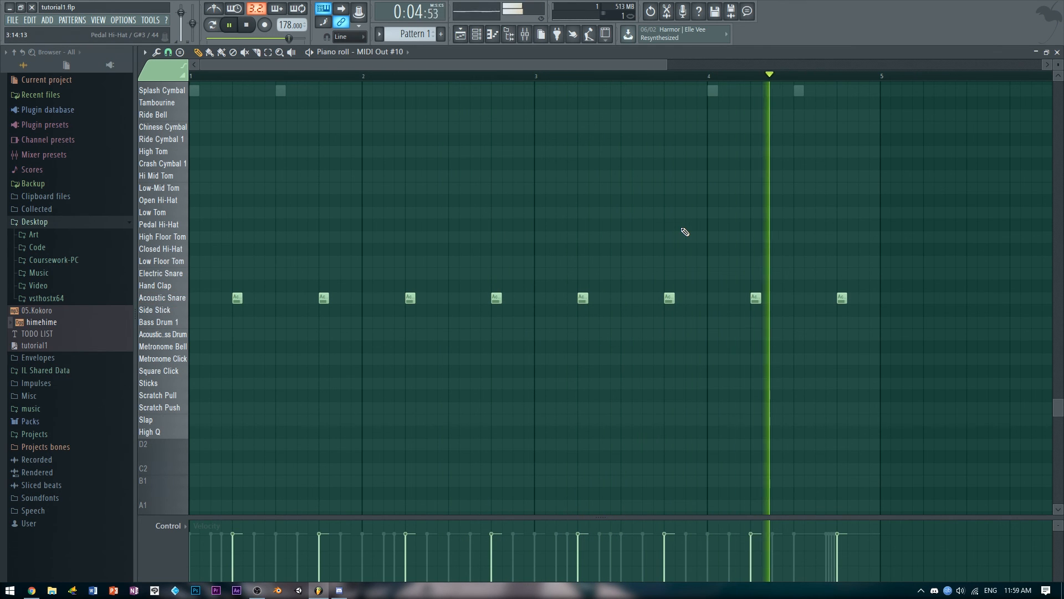
pyautogui.press('space')
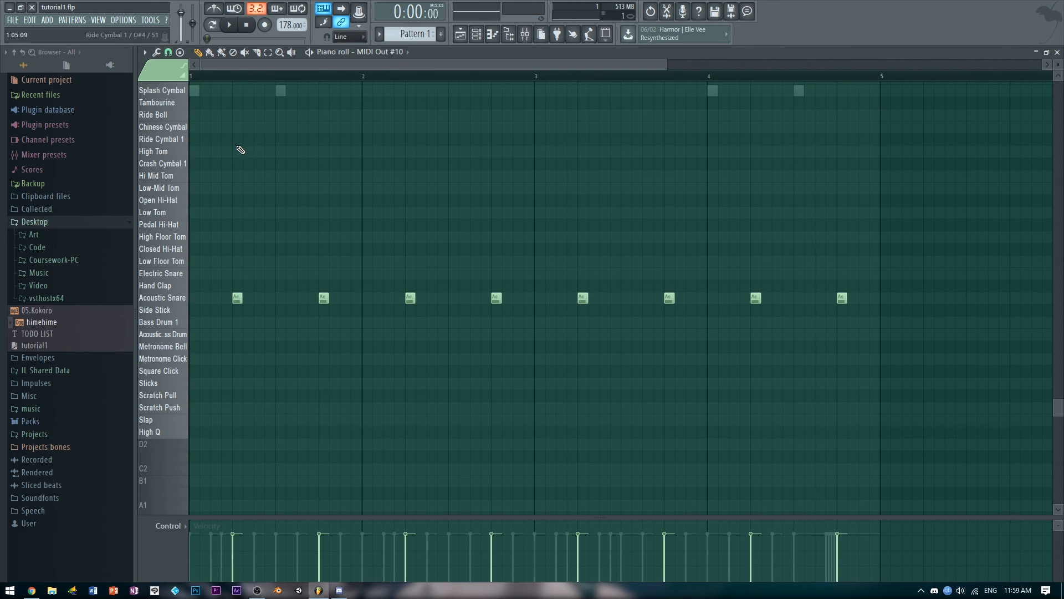
# Audition the floor tom and Closed Hi-Hat sounds and add Closed Hi-Hat hits on steps 1 and 3 of bar 1
pyautogui.click(176, 261)
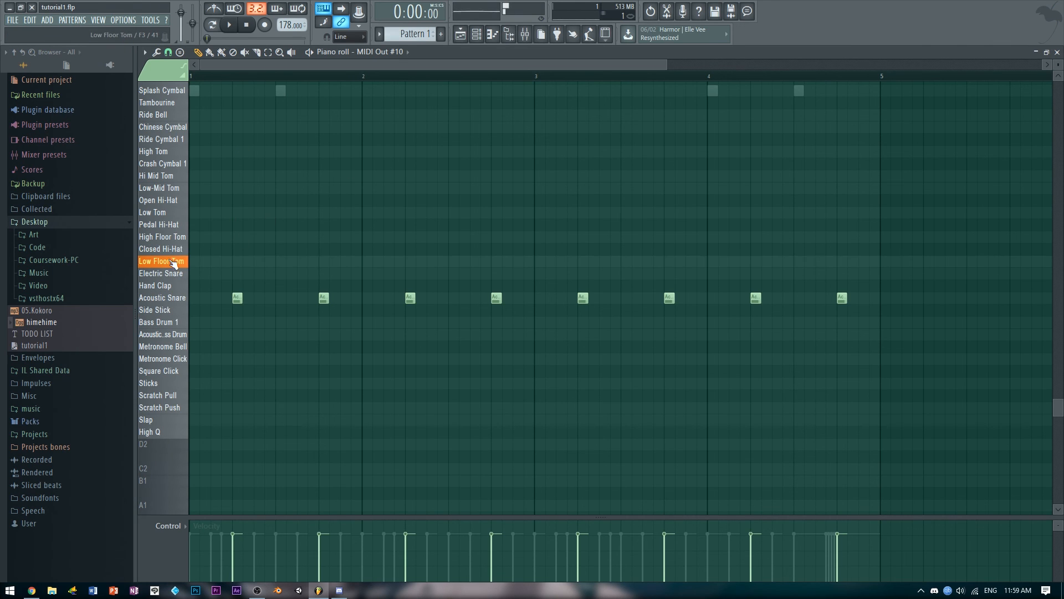
pyautogui.click(169, 241)
pyautogui.click(164, 249)
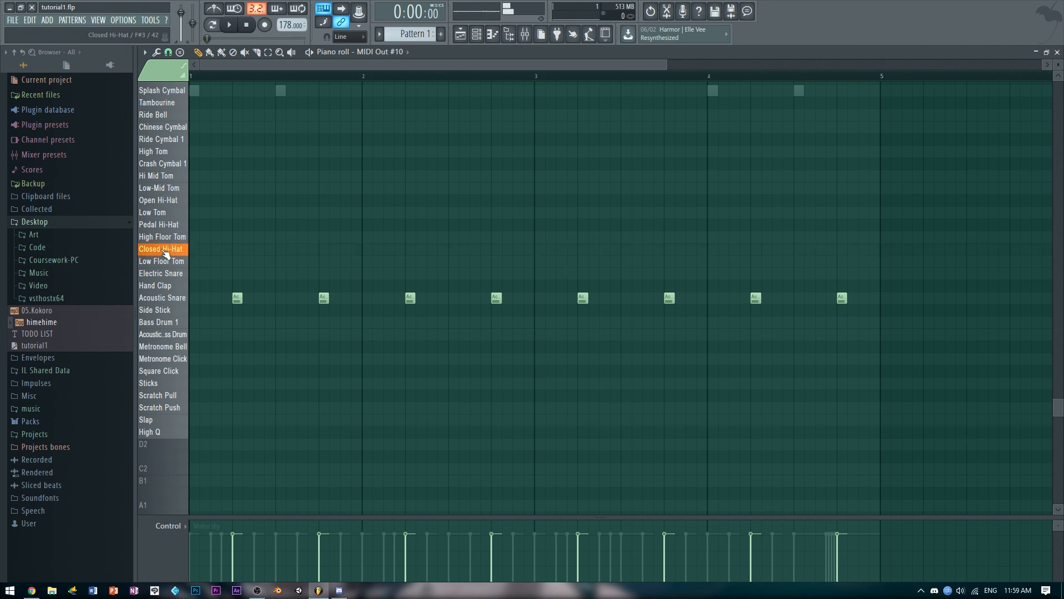
pyautogui.moveTo(206, 249); pyautogui.dragTo(164, 246)
pyautogui.click(216, 249)
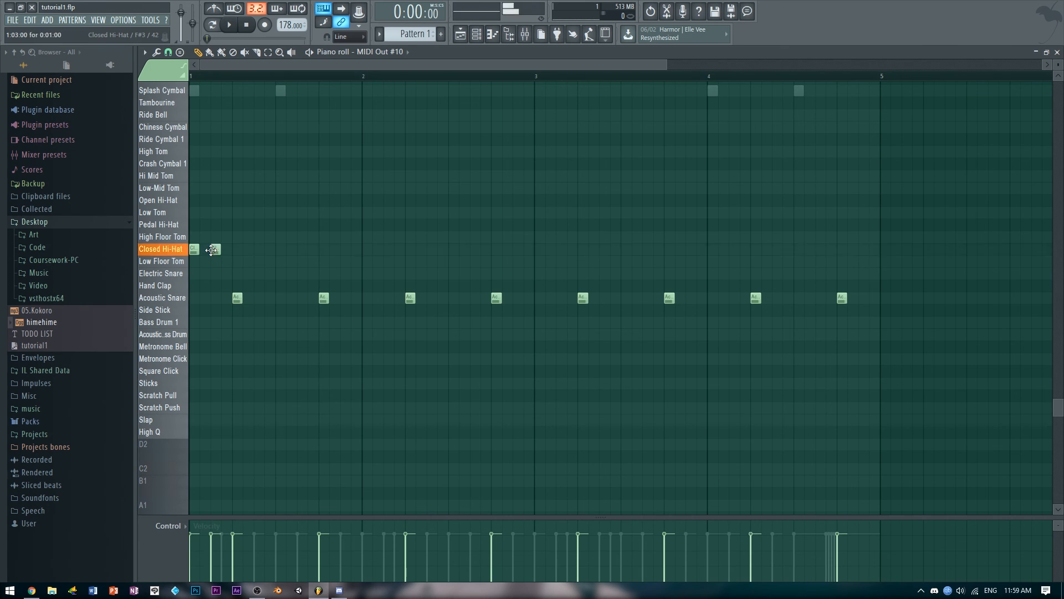
pyautogui.press('space')
pyautogui.press('space')
# Duplicate the two Closed Hi-Hat hits onto steps 5 and 7 of bar 1 and listen to the reference
pyautogui.moveTo(276, 252); pyautogui.dragTo(239, 261)
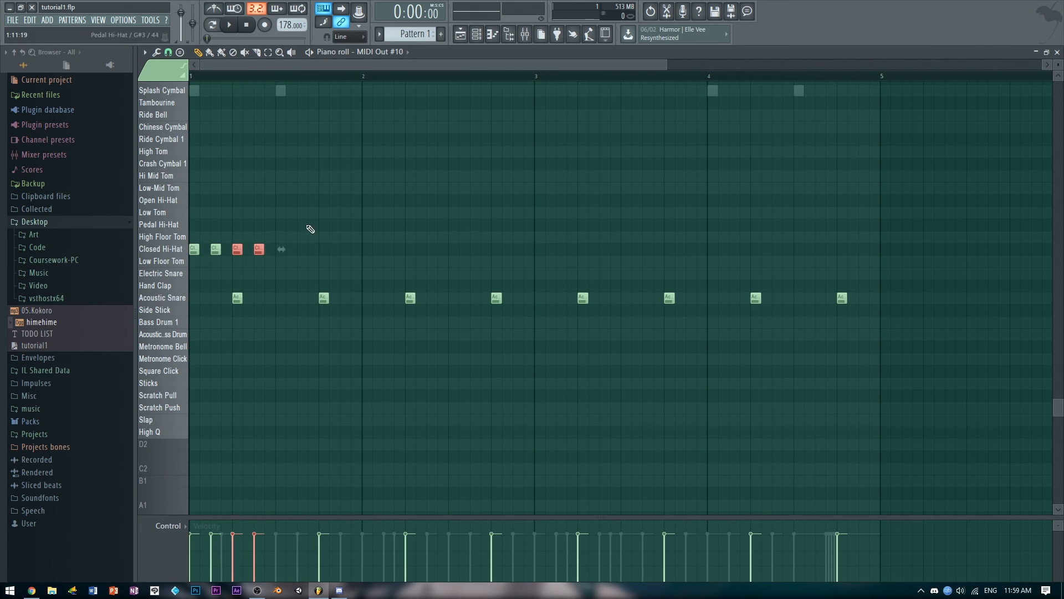
pyautogui.click(309, 228)
pyautogui.press('space')
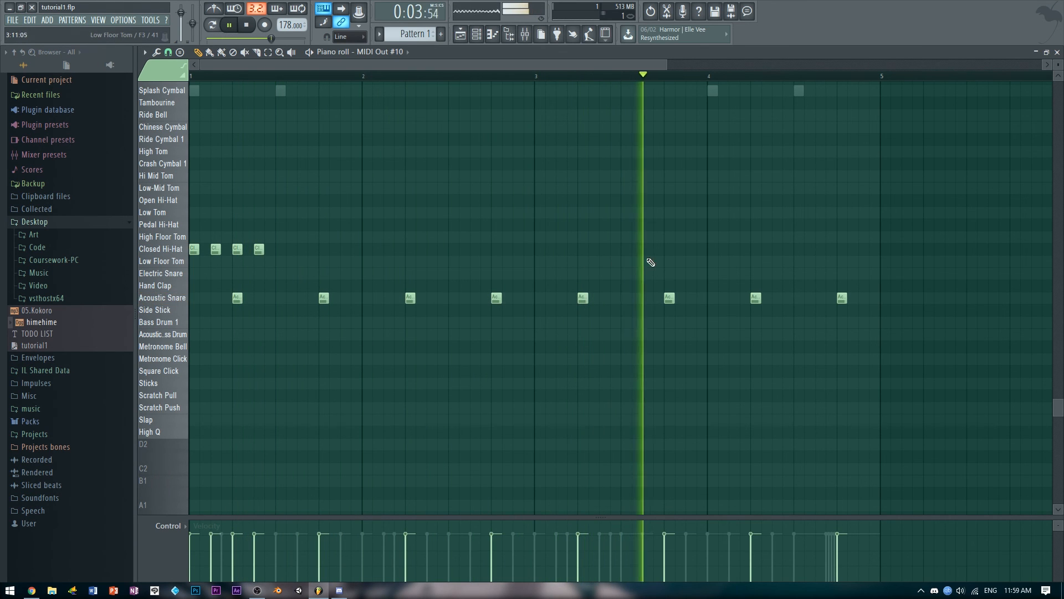
pyautogui.press('space')
# Repeat the four Closed Hi-Hat hits at the same spacing through the end of bar 4, comparing the pattern with the reference
pyautogui.moveTo(523, 223); pyautogui.dragTo(114, 277)
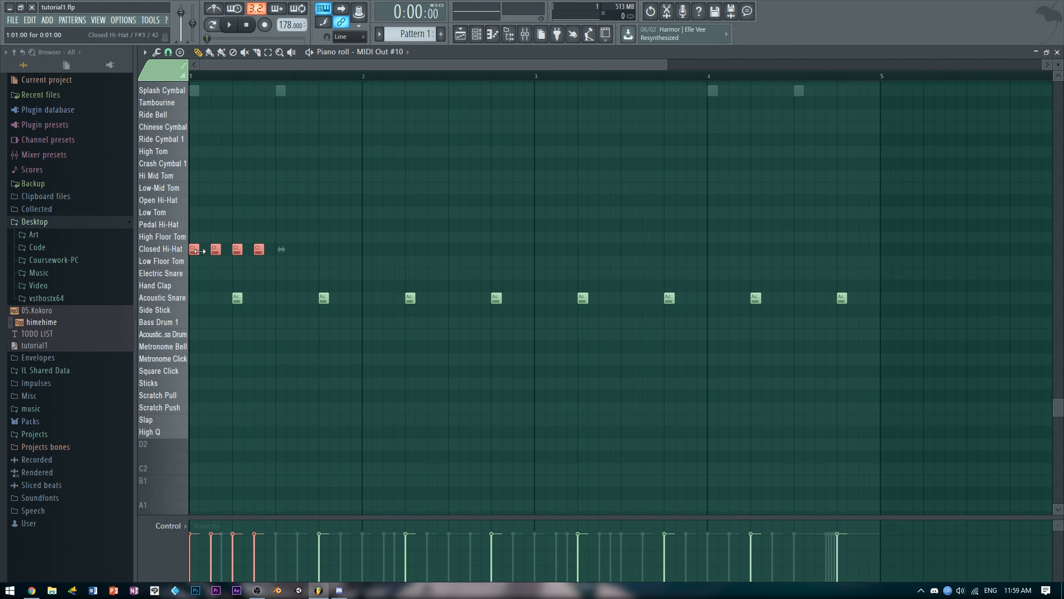
pyautogui.keyDown('shift'); pyautogui.moveTo(193, 251); pyautogui.dragTo(452, 258); pyautogui.keyUp('shift')
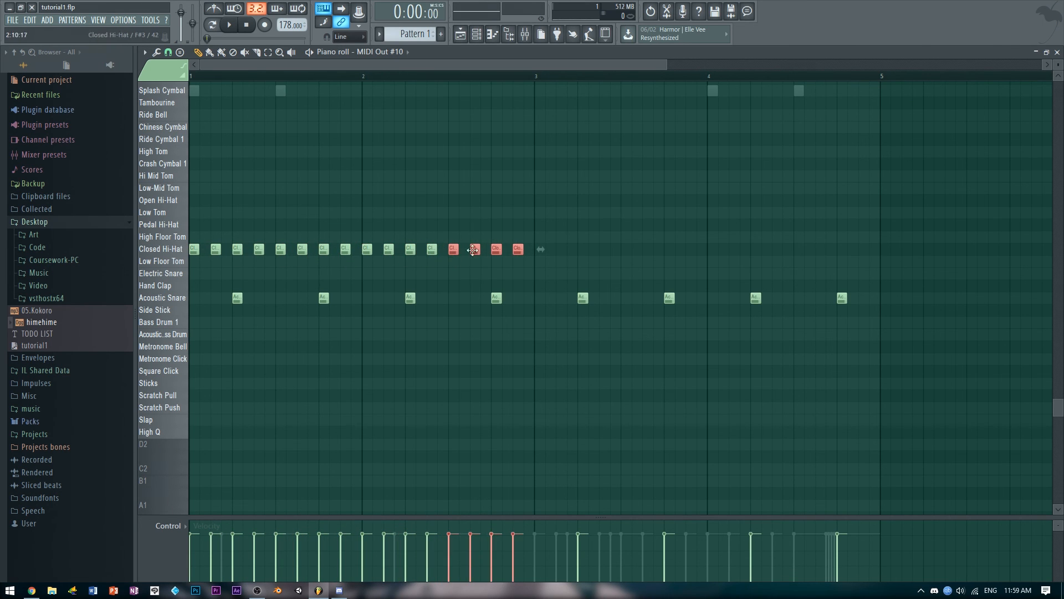
pyautogui.moveTo(582, 220); pyautogui.dragTo(540, 250)
pyautogui.keyDown('ctrl'); pyautogui.click(570, 194); pyautogui.keyUp('ctrl')
pyautogui.press('space')
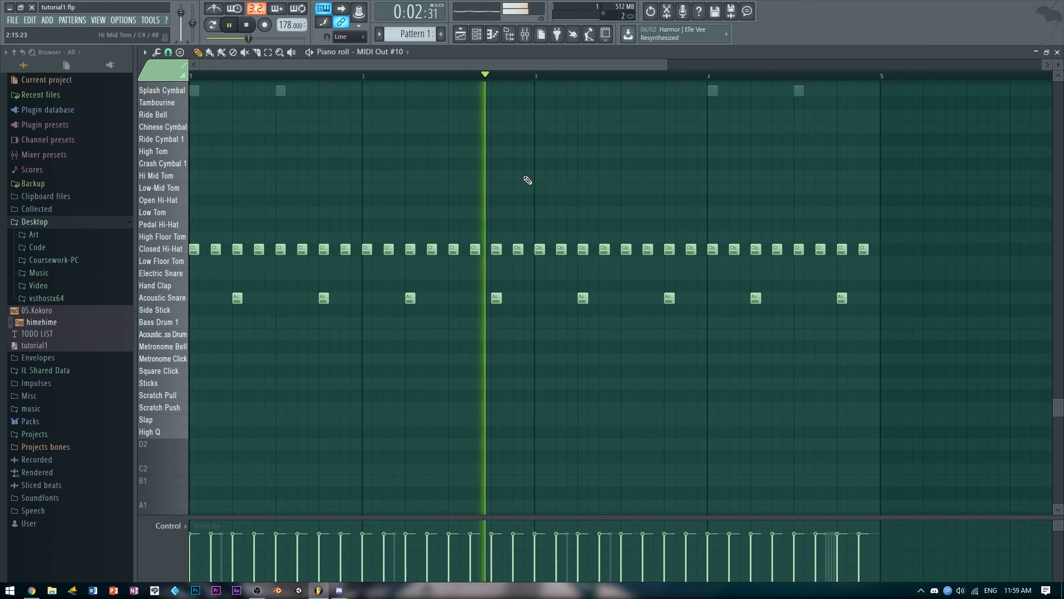
pyautogui.click(212, 25)
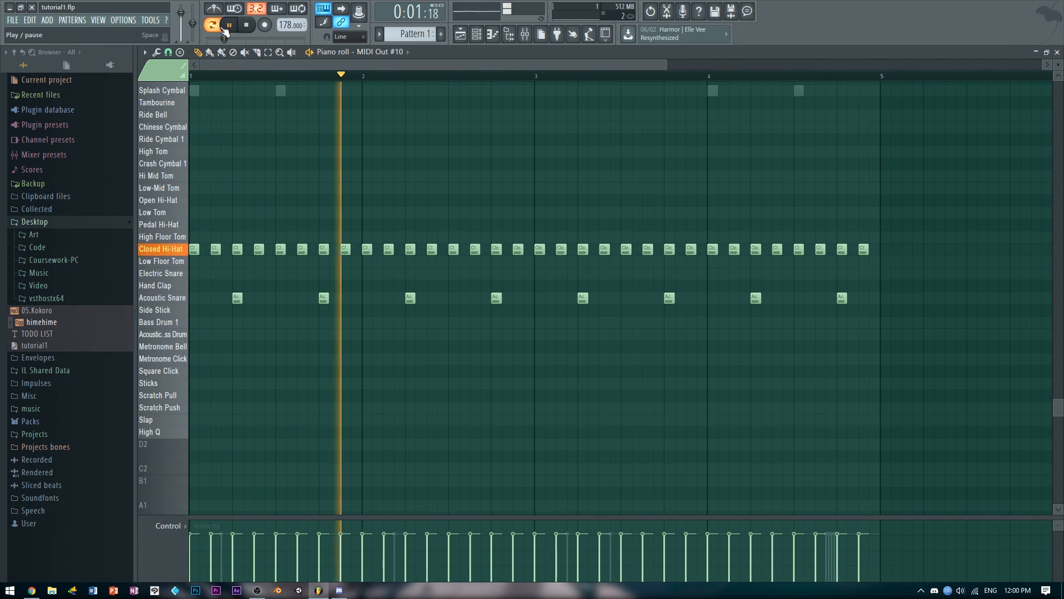
pyautogui.click(220, 28)
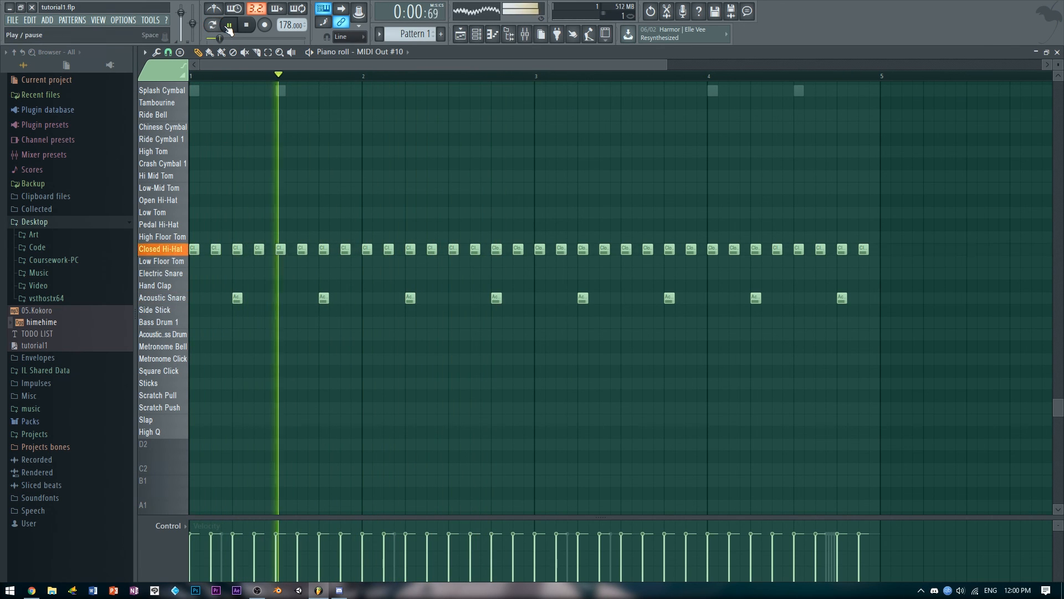
pyautogui.press('space')
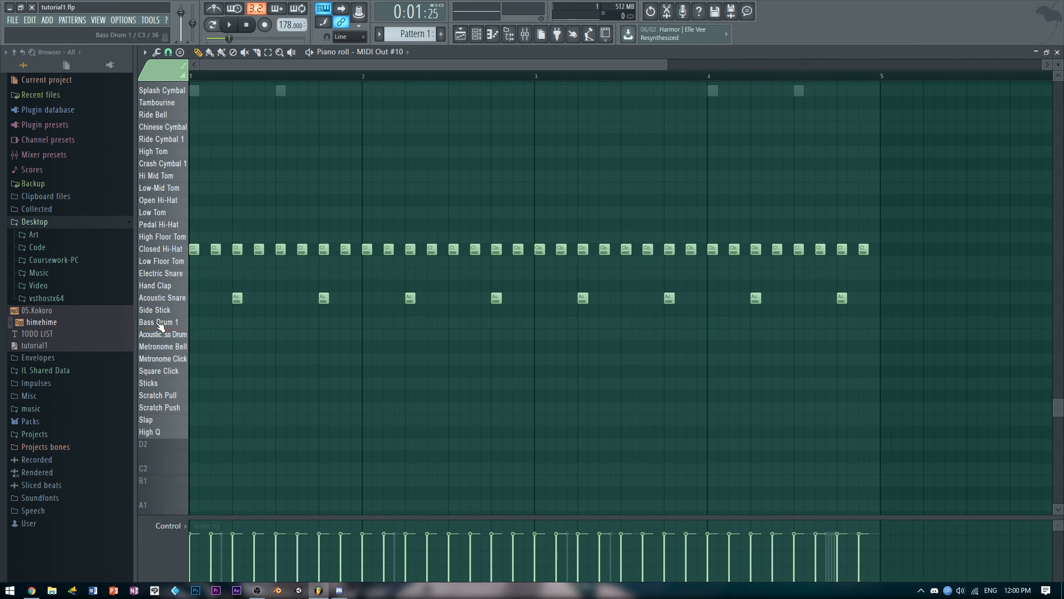
# Audition the crash cymbal and tom sounds and compare the closed, pedal and open hi-hats
pyautogui.click(167, 253)
pyautogui.click(164, 166)
pyautogui.click(177, 181)
pyautogui.click(185, 216)
pyautogui.click(179, 228)
pyautogui.click(179, 209)
pyautogui.click(161, 252)
pyautogui.click(161, 229)
pyautogui.click(161, 249)
pyautogui.click(169, 201)
pyautogui.click(161, 249)
pyautogui.click(161, 202)
pyautogui.click(185, 254)
# Audition Bass Drum 1, add Acoustic Bass Drum hits on steps 1 and 9 of bar 1, and listen to the reference
pyautogui.click(172, 325)
pyautogui.click(181, 324)
pyautogui.click(202, 336)
pyautogui.click(281, 335)
pyautogui.press('space')
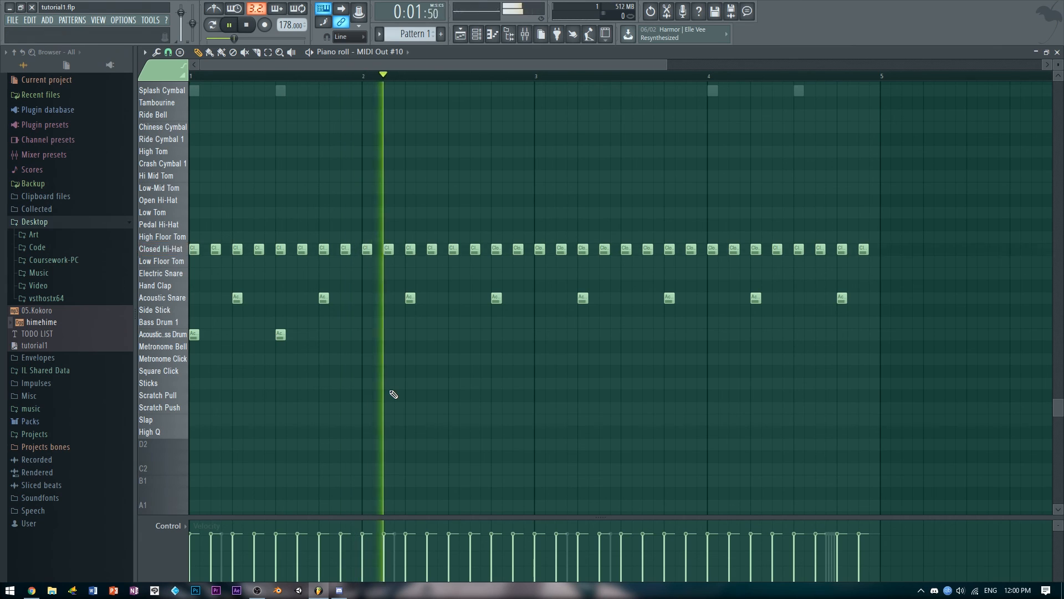
pyautogui.press('space')
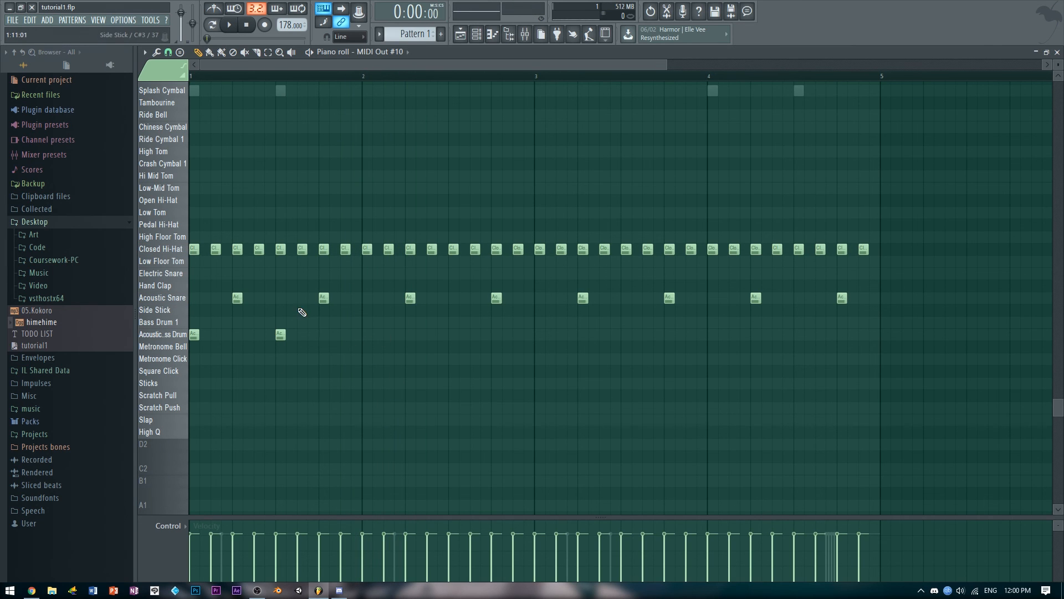
# Duplicate the two Acoustic Bass Drum hits into bars 2, 3 and 4 and listen to the reference
pyautogui.moveTo(357, 329); pyautogui.dragTo(709, 337)
pyautogui.press('space')
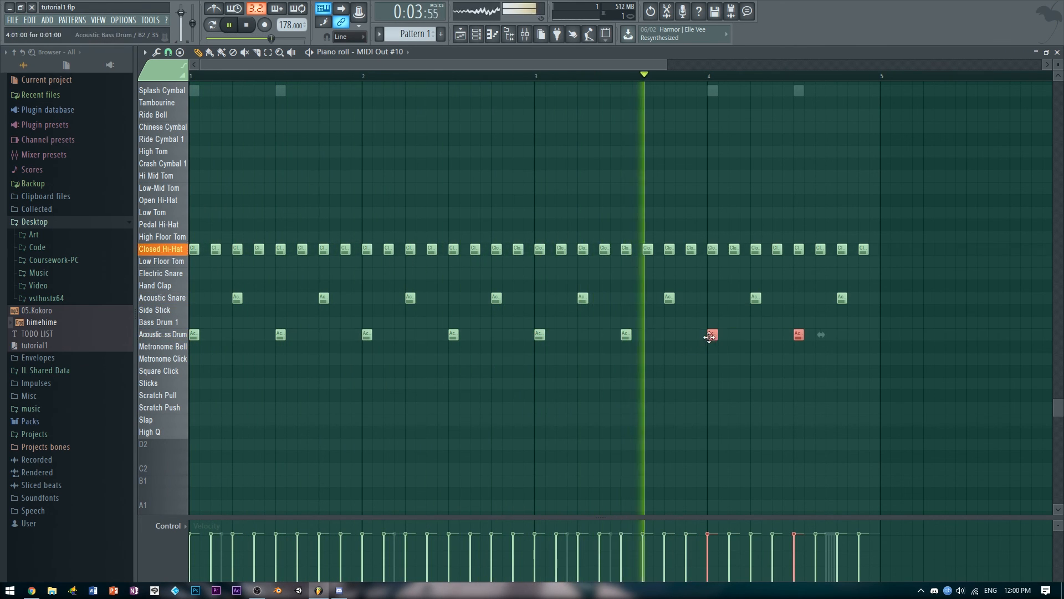
pyautogui.keyDown('ctrl'); pyautogui.click(712, 348); pyautogui.keyUp('ctrl')
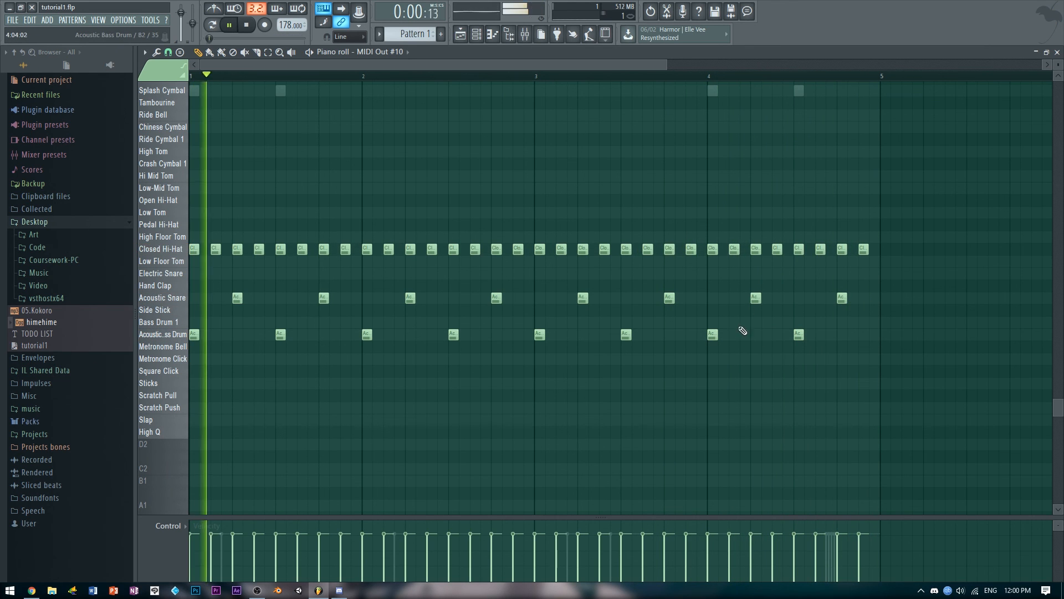
pyautogui.press('space')
# Listen to the end of bar 4 in the reference and add a Crash Cymbal 1 hit on step 13 of that bar
pyautogui.scroll(3, 854, 220)
pyautogui.scroll(-1, 849, 223)
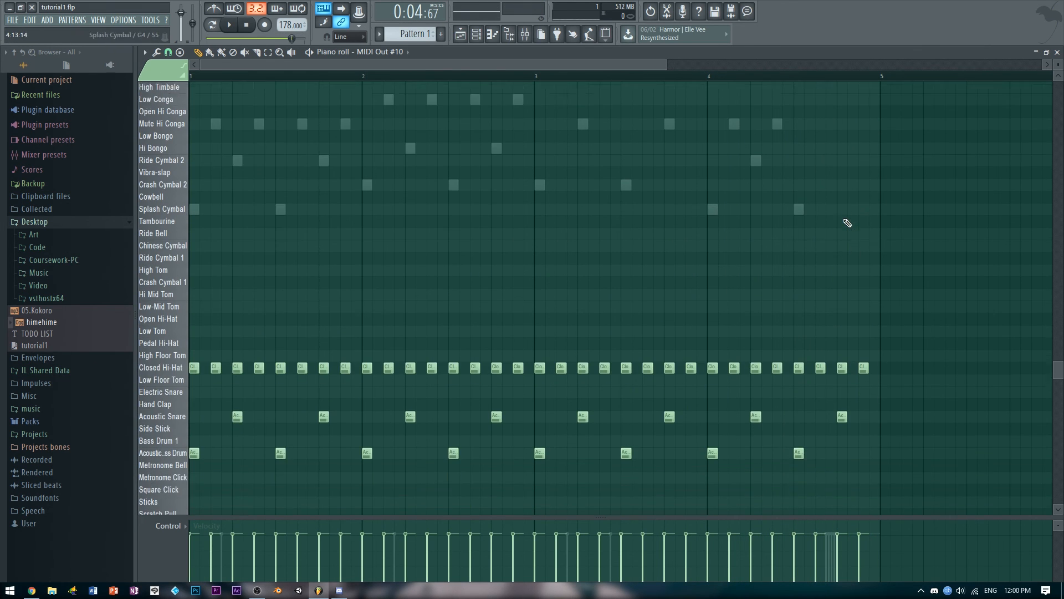
pyautogui.scroll(-1, 848, 223)
pyautogui.press('space')
pyautogui.press('space')
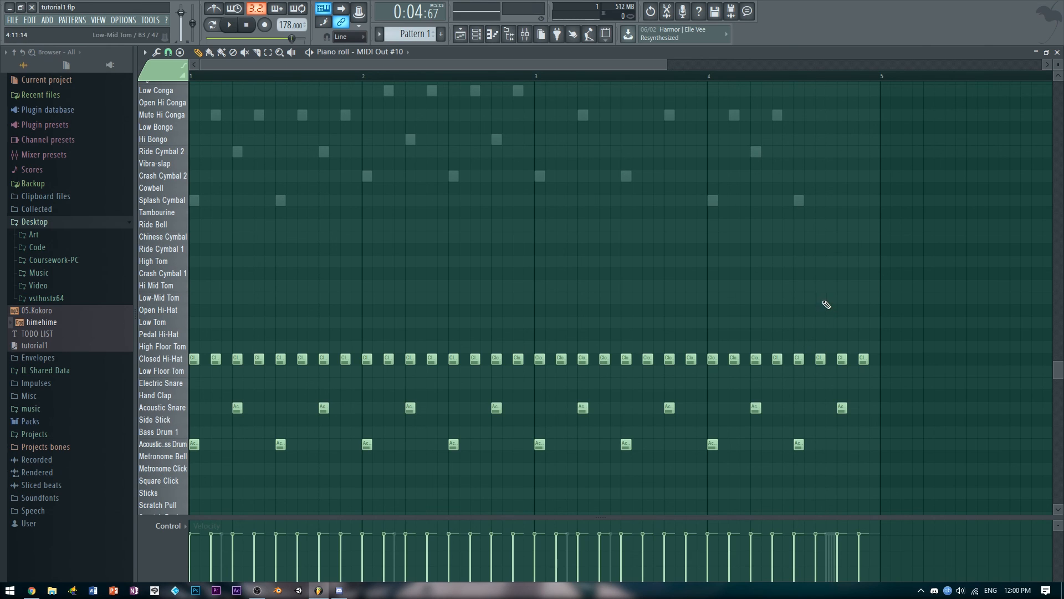
pyautogui.moveTo(836, 291)
pyautogui.mouseDown()
pyautogui.moveTo(841, 262)
pyautogui.moveTo(841, 274)
pyautogui.mouseUp()
pyautogui.press('space')
pyautogui.press('space')
pyautogui.press('space')
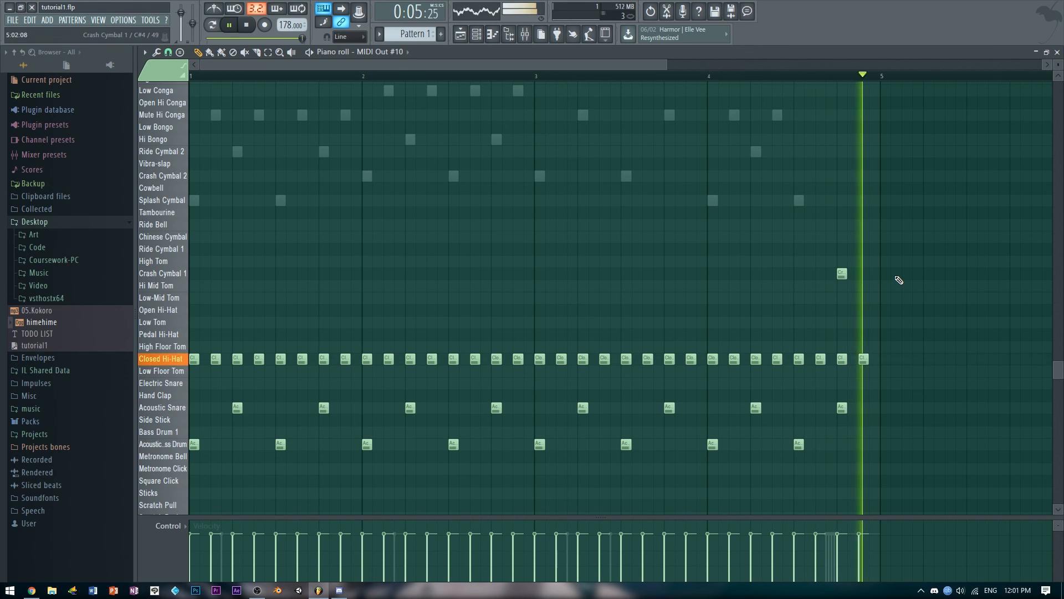
pyautogui.press('space')
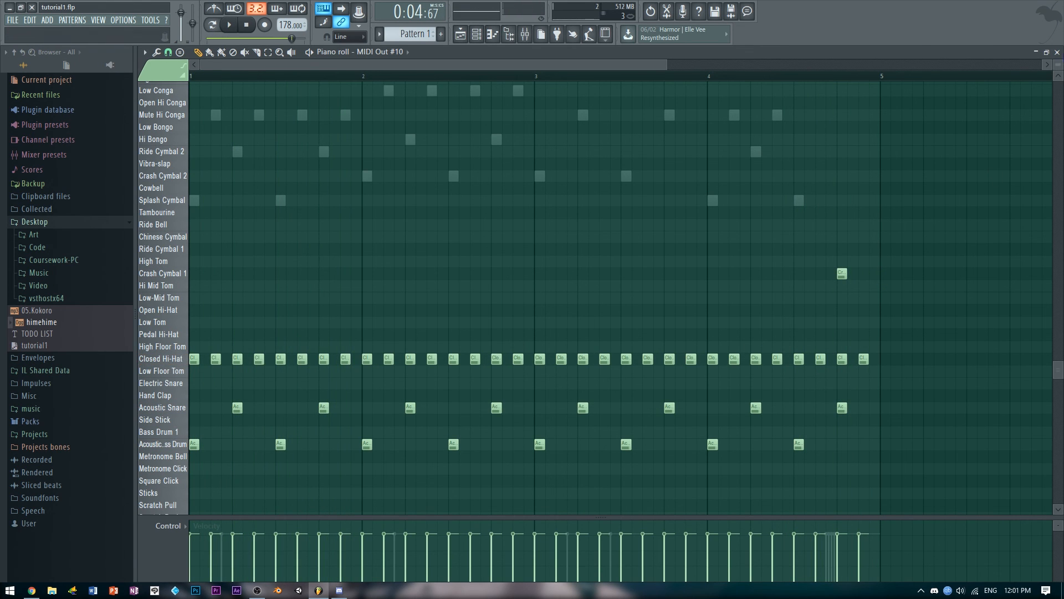
# Close the piano roll, unmute MIDI Out and MIDI Out #2, and play all the parts together in pattern mode
pyautogui.click(1057, 52)
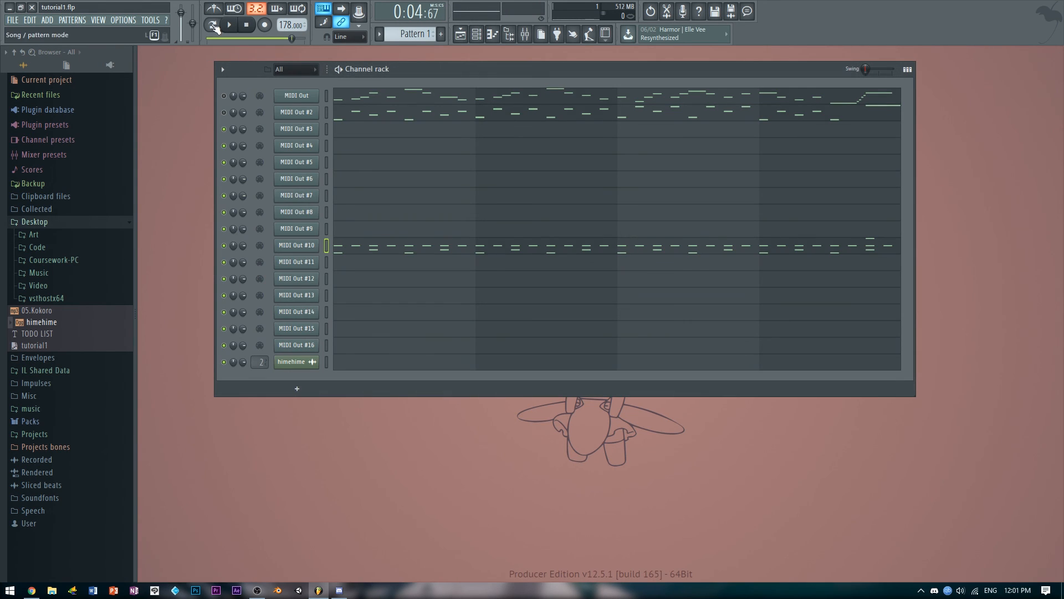
pyautogui.click(229, 28)
pyautogui.press('space')
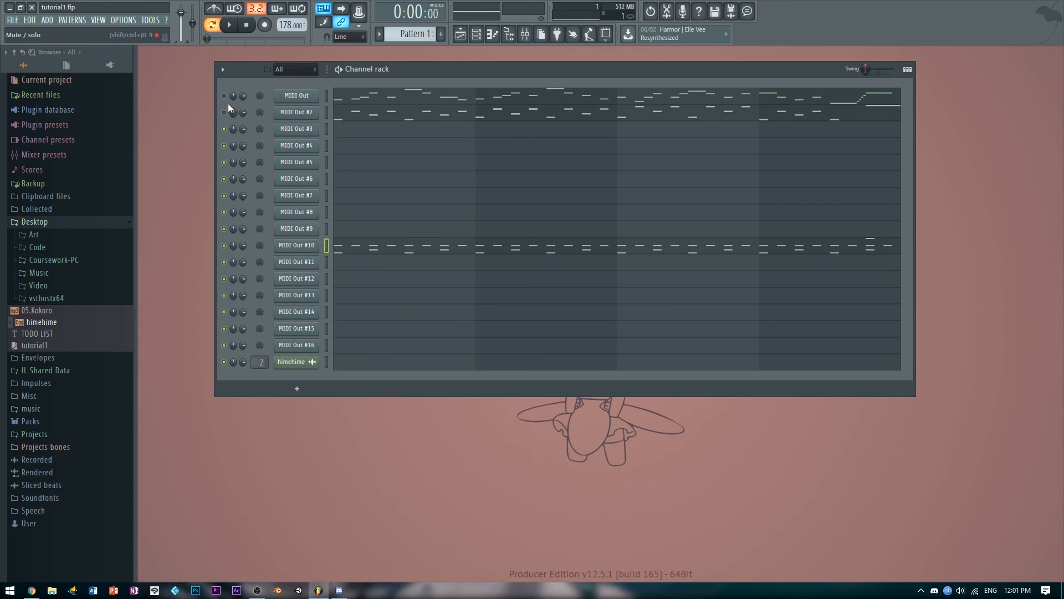
pyautogui.click(224, 113)
pyautogui.press('space')
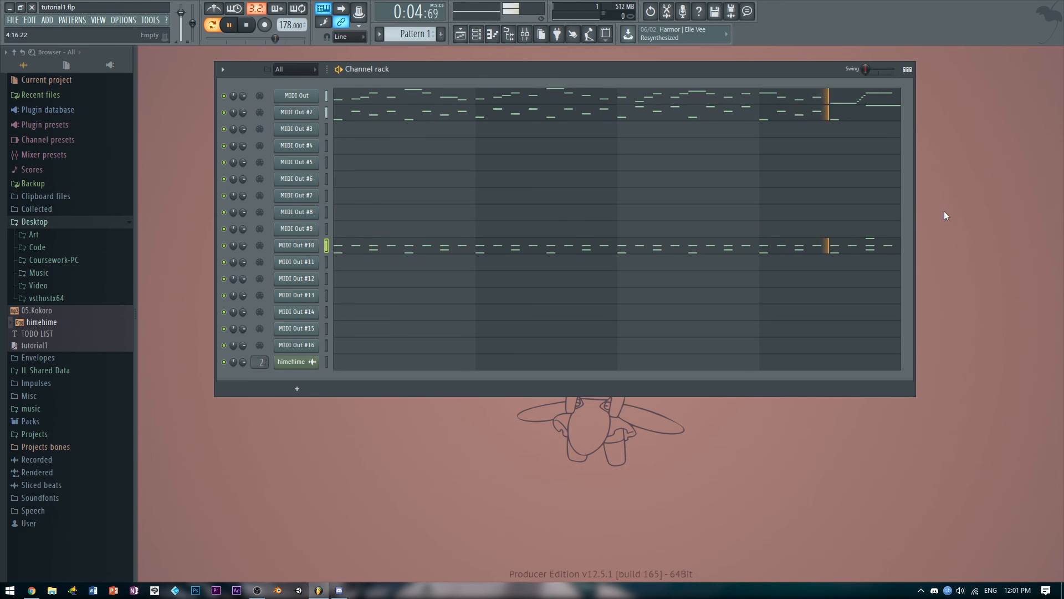
pyautogui.press('space')
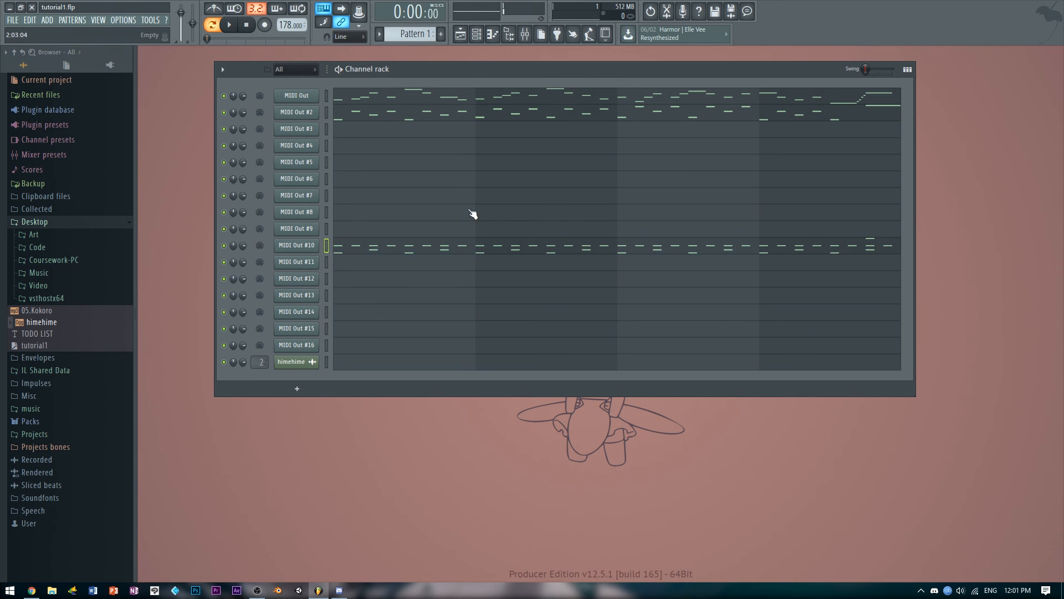
# Begin a MIDI export of the project to the Desktop as tutorial1.mid, replacing the existing file
pyautogui.click(11, 21)
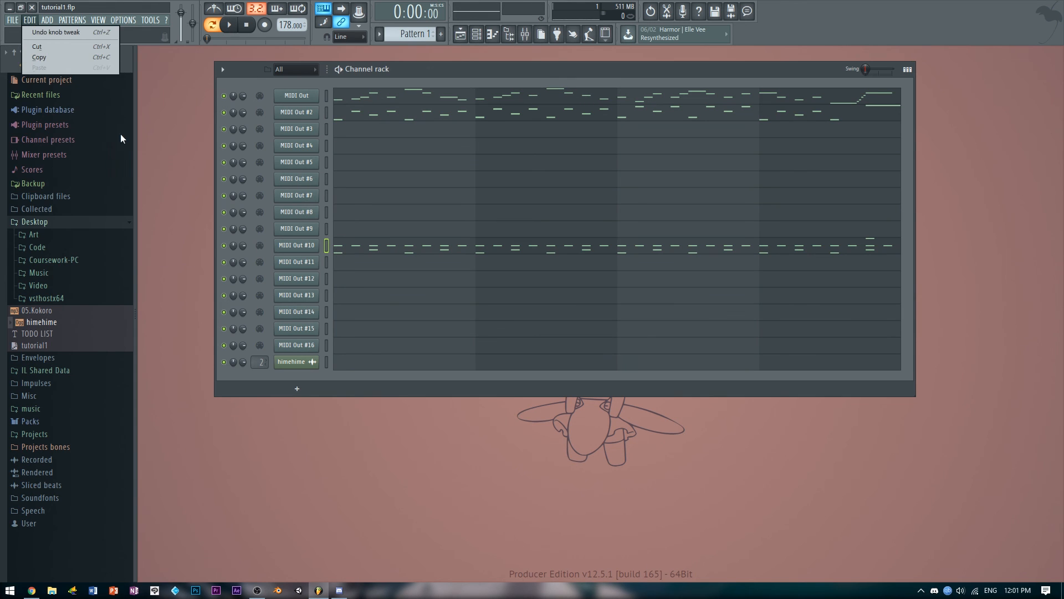
pyautogui.moveTo(81, 114)
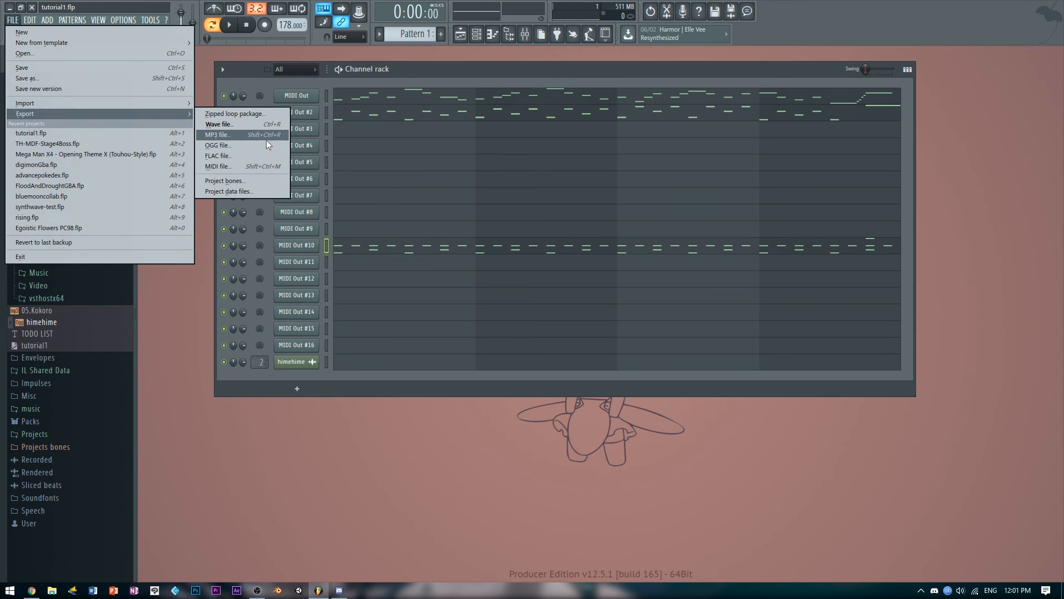
pyautogui.click(278, 170)
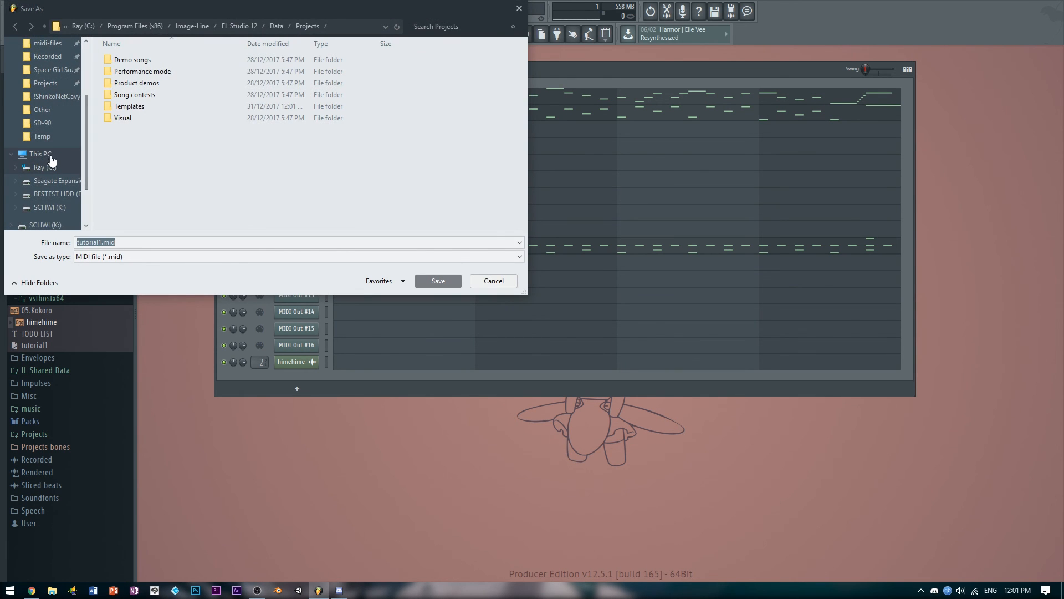
pyautogui.scroll(3, 75, 114)
pyautogui.click(45, 65)
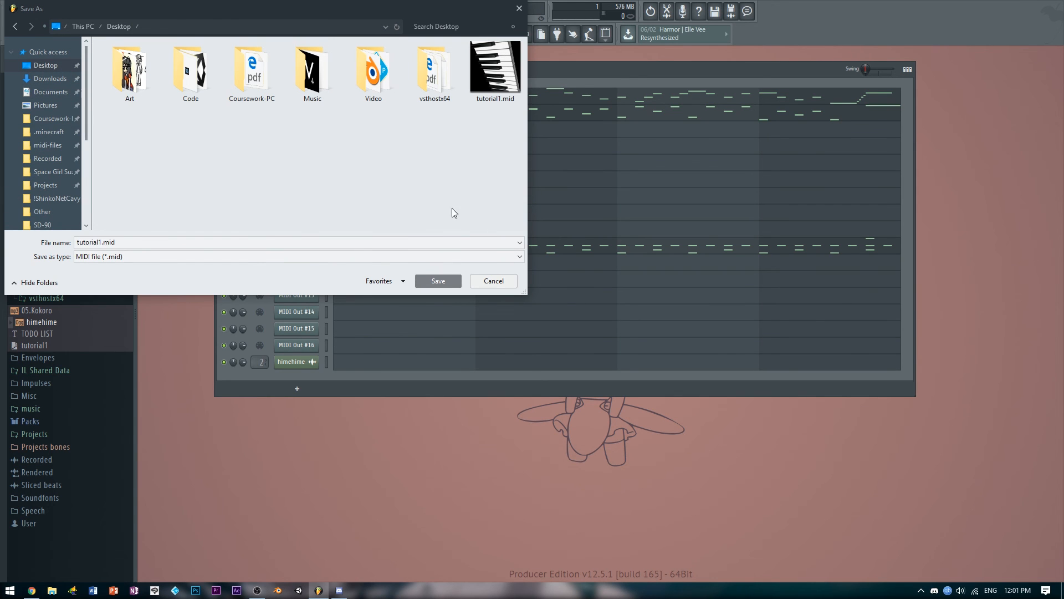
pyautogui.click(438, 281)
pyautogui.click(571, 301)
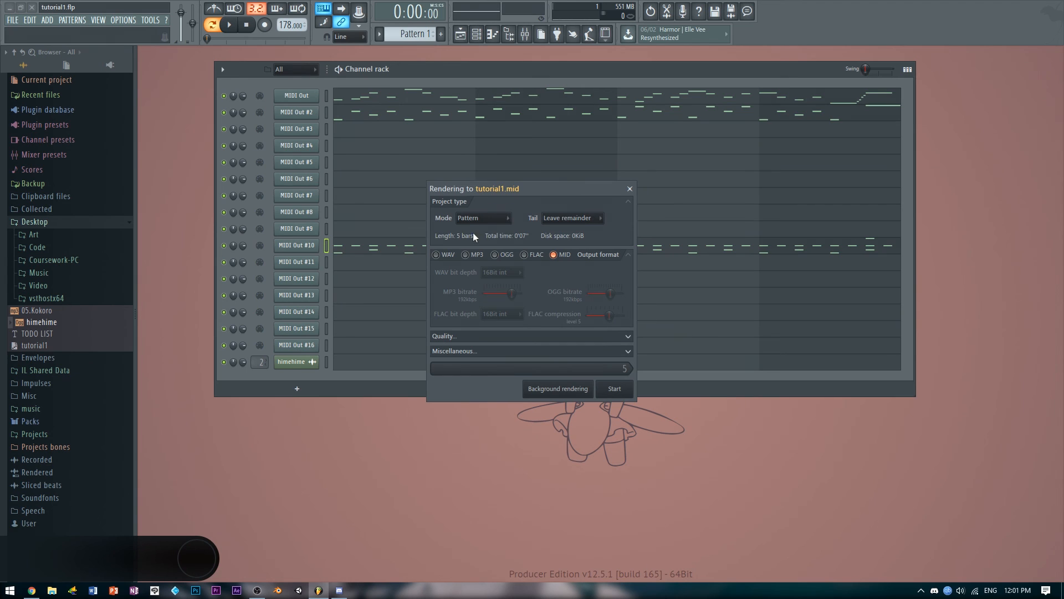
# Set the export mode to Pattern and render tutorial1.mid
pyautogui.click(469, 218)
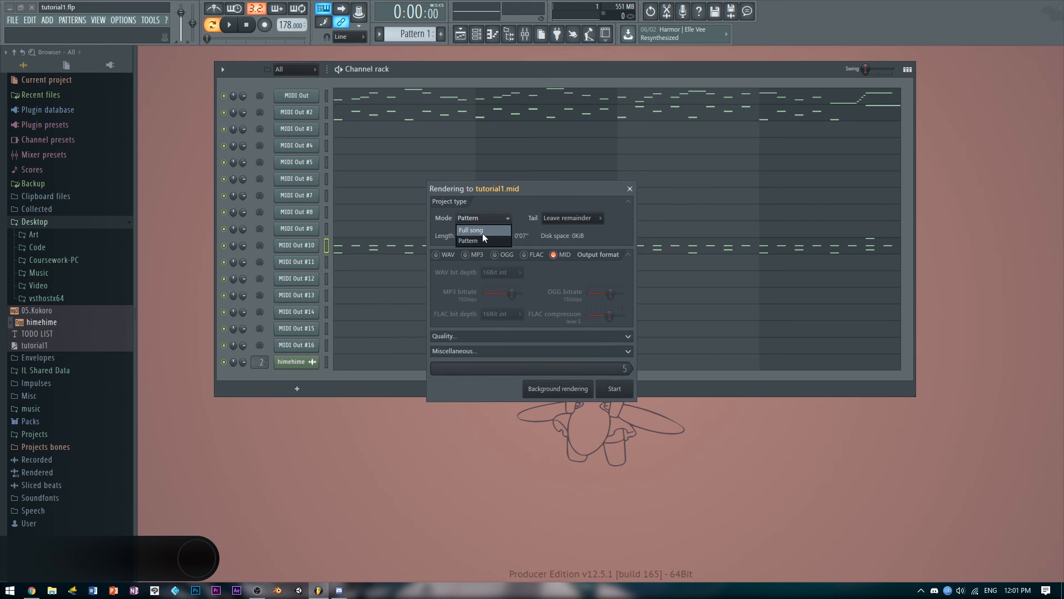
pyautogui.click(480, 240)
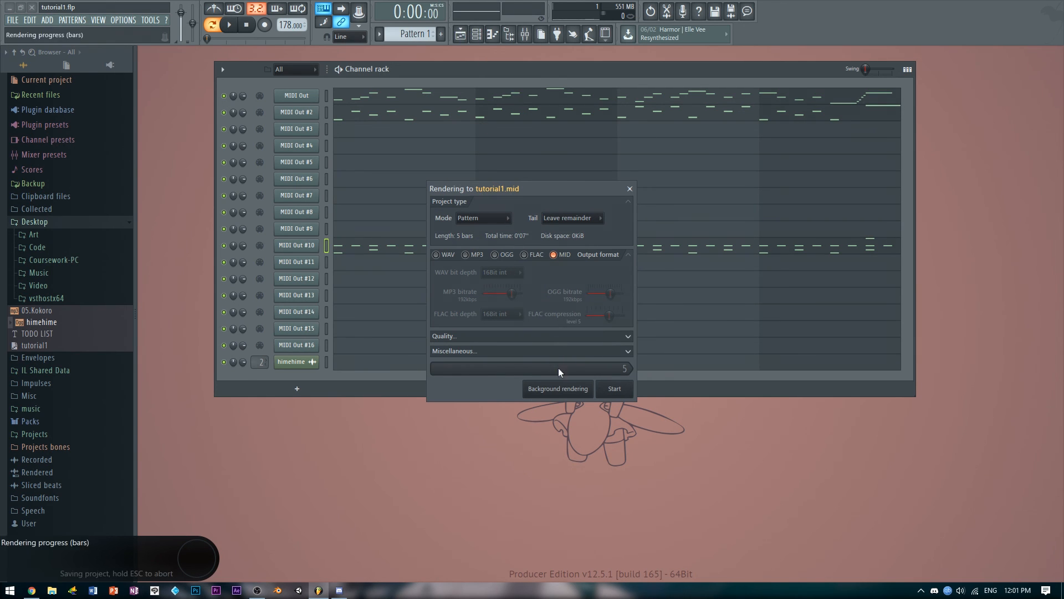
pyautogui.click(613, 389)
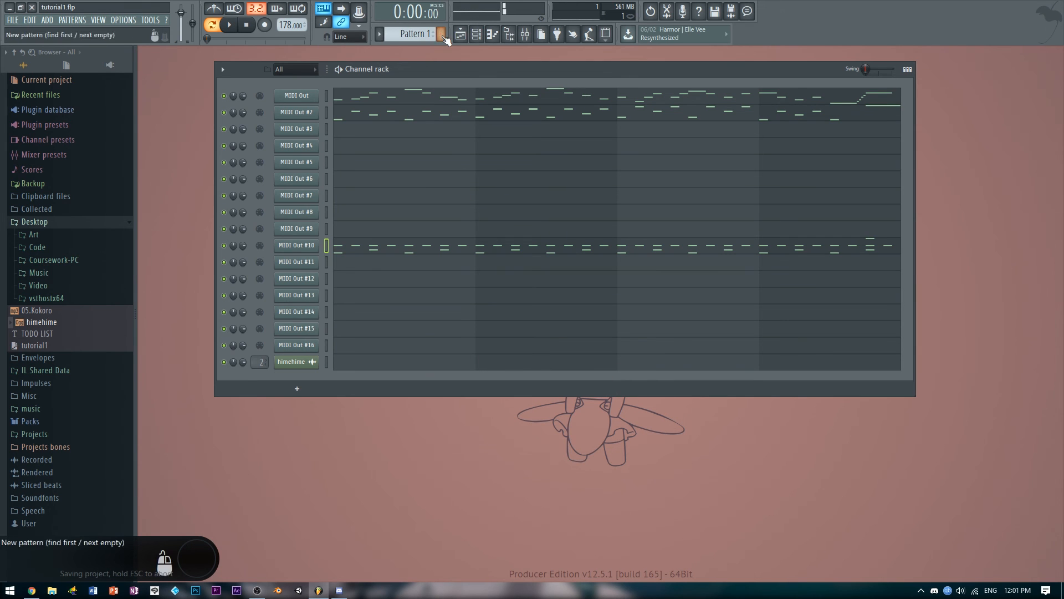
# Open the playlist, extend the Pattern 1 clip on Track 2 to the start of bar 9, and close the playlist
pyautogui.click(461, 34)
pyautogui.moveTo(358, 64); pyautogui.dragTo(705, 111)
pyautogui.moveTo(569, 158); pyautogui.dragTo(849, 169)
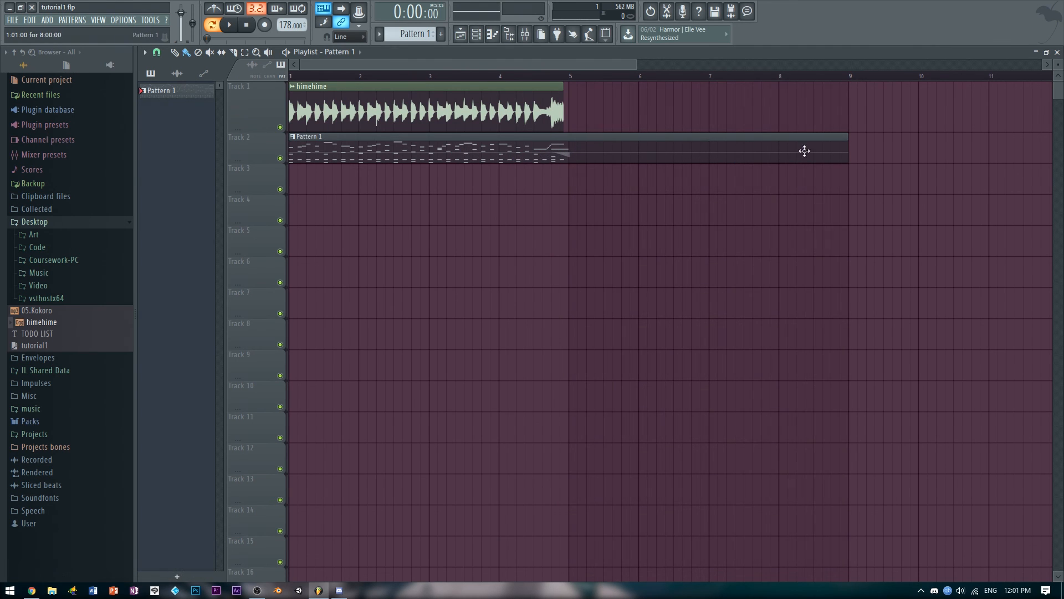
pyautogui.click(1057, 52)
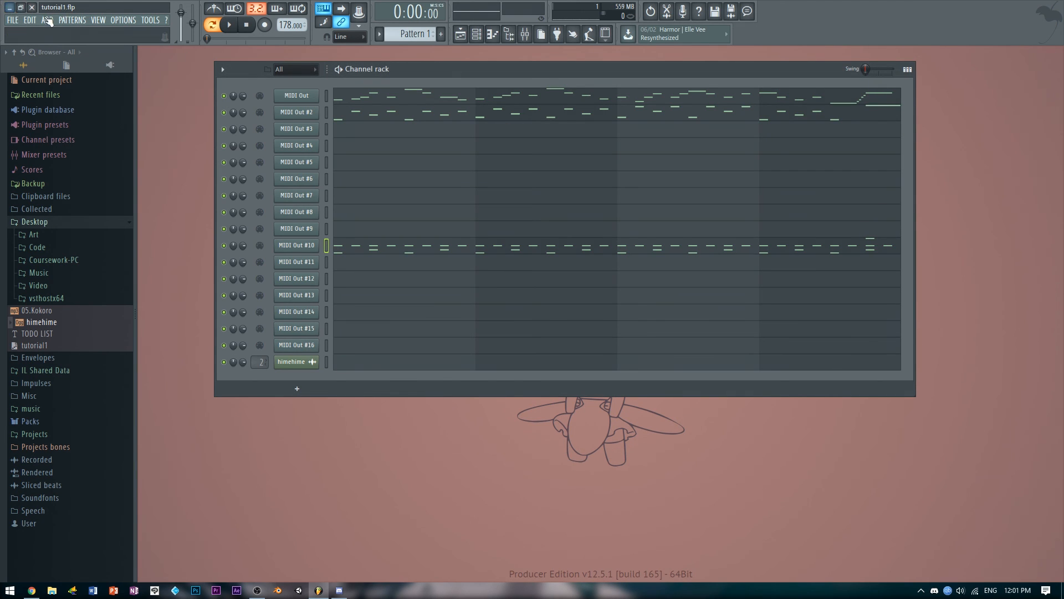
# Minimize the open windows to reach the desktop and open the exported tutorial1.mid in MIDITrail
pyautogui.click(21, 8)
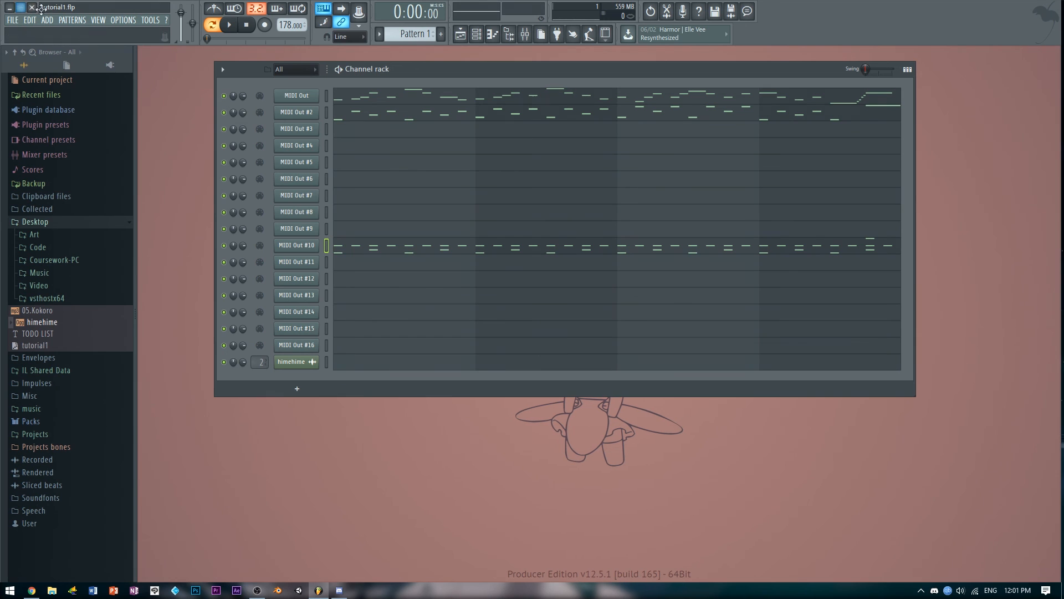
pyautogui.click(10, 8)
pyautogui.click(1016, 150)
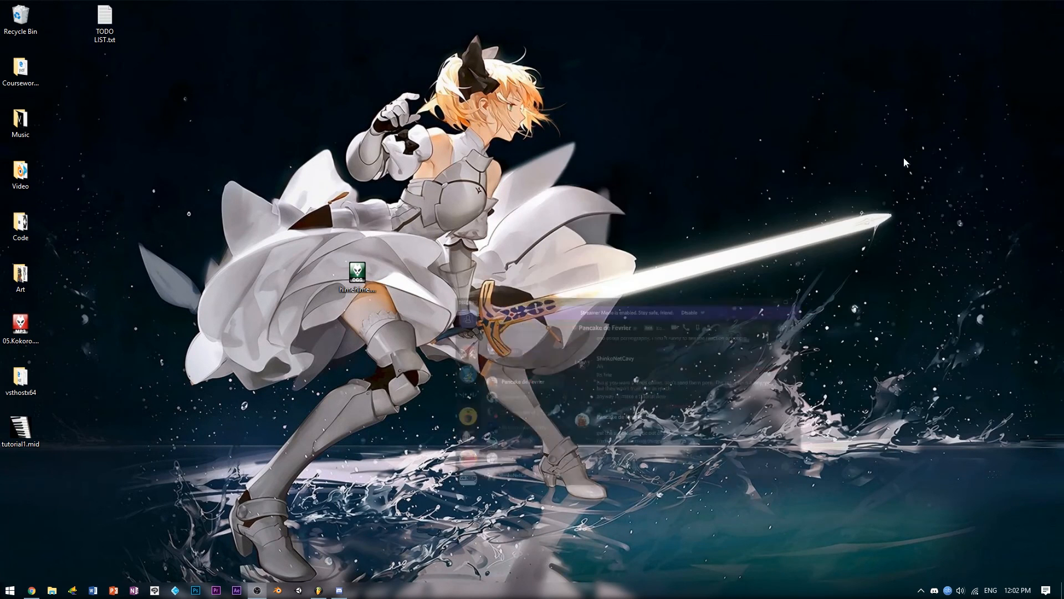
pyautogui.doubleClick(21, 428)
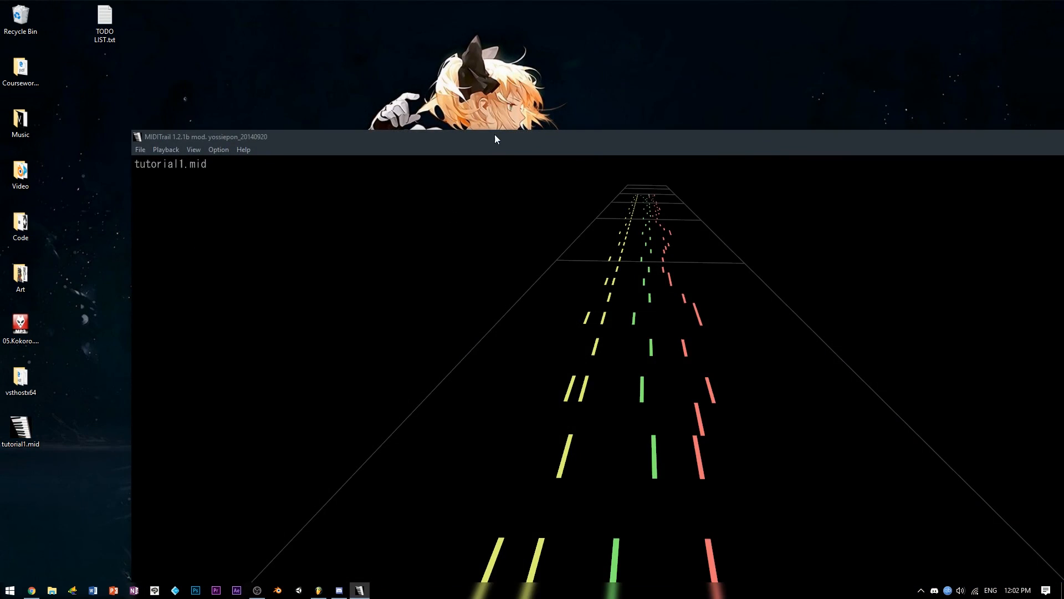
# Maximize MIDITrail to watch and hear tutorial1.mid play, close it, and switch back to FL Studio
pyautogui.moveTo(495, 134); pyautogui.dragTo(410, 2)
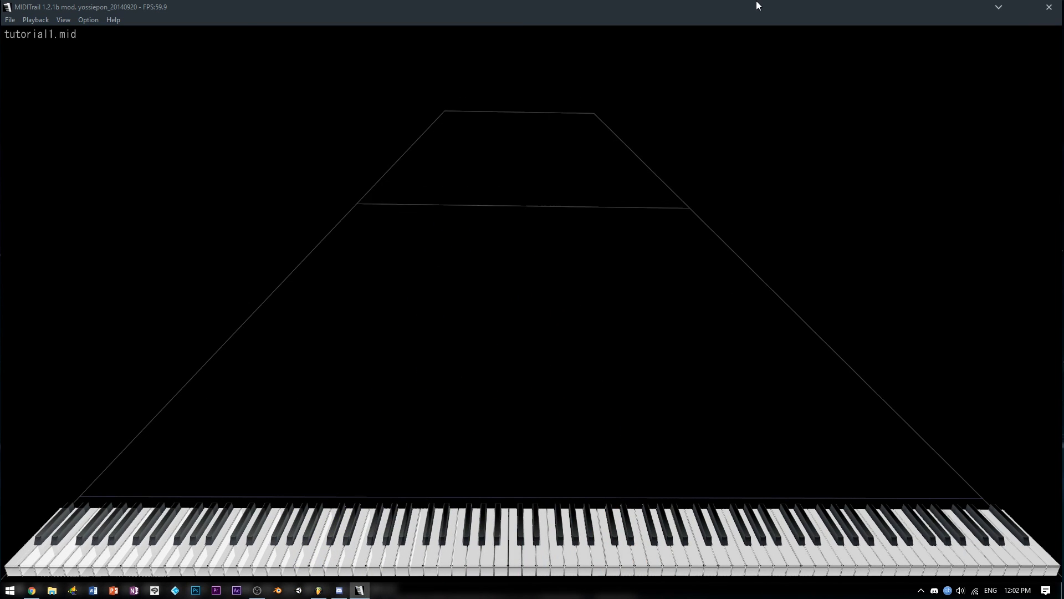
pyautogui.click(1049, 7)
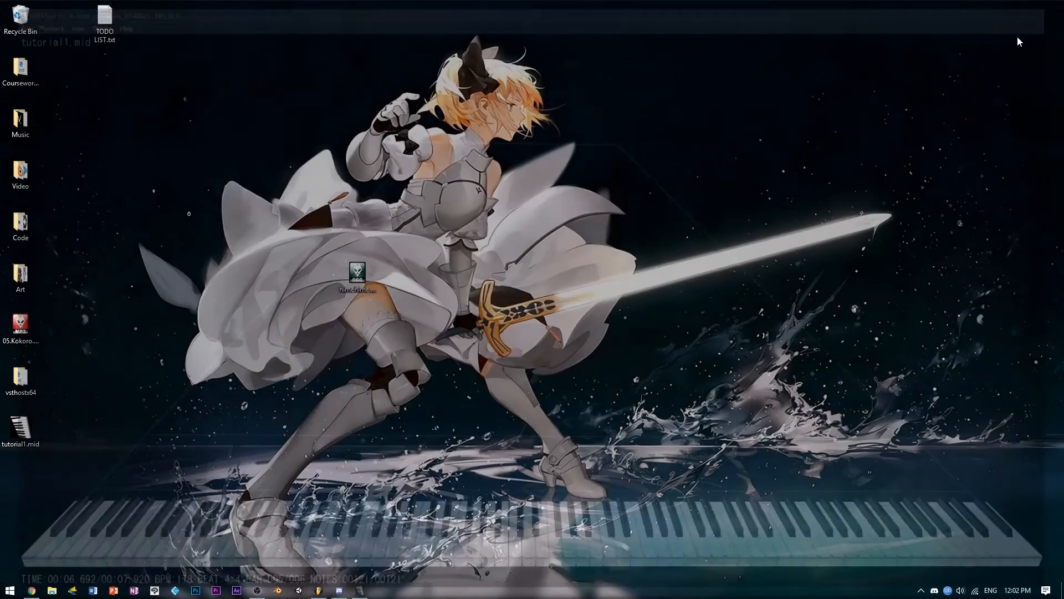
pyautogui.click(320, 590)
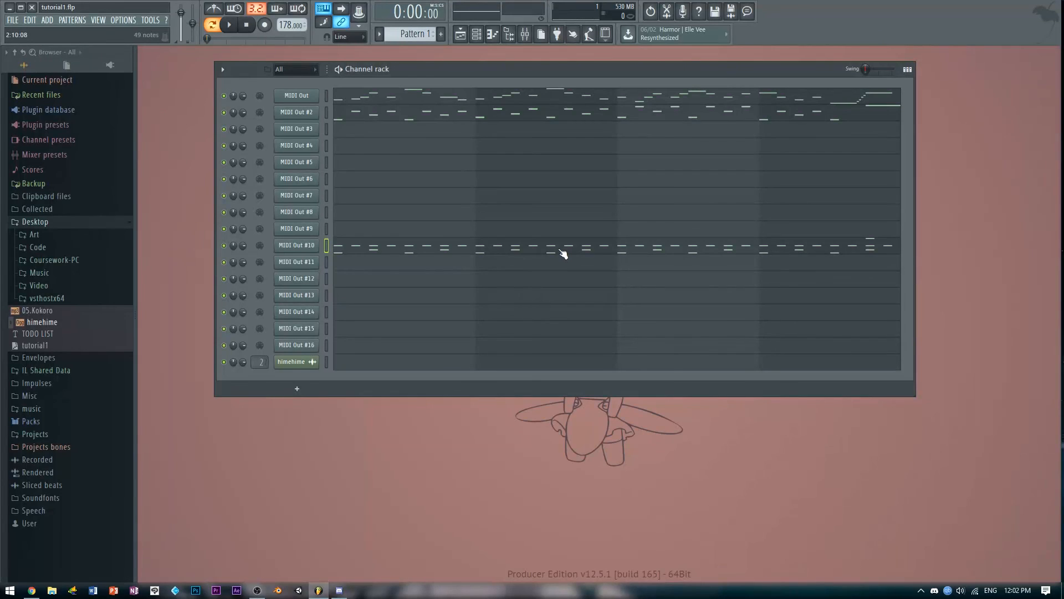